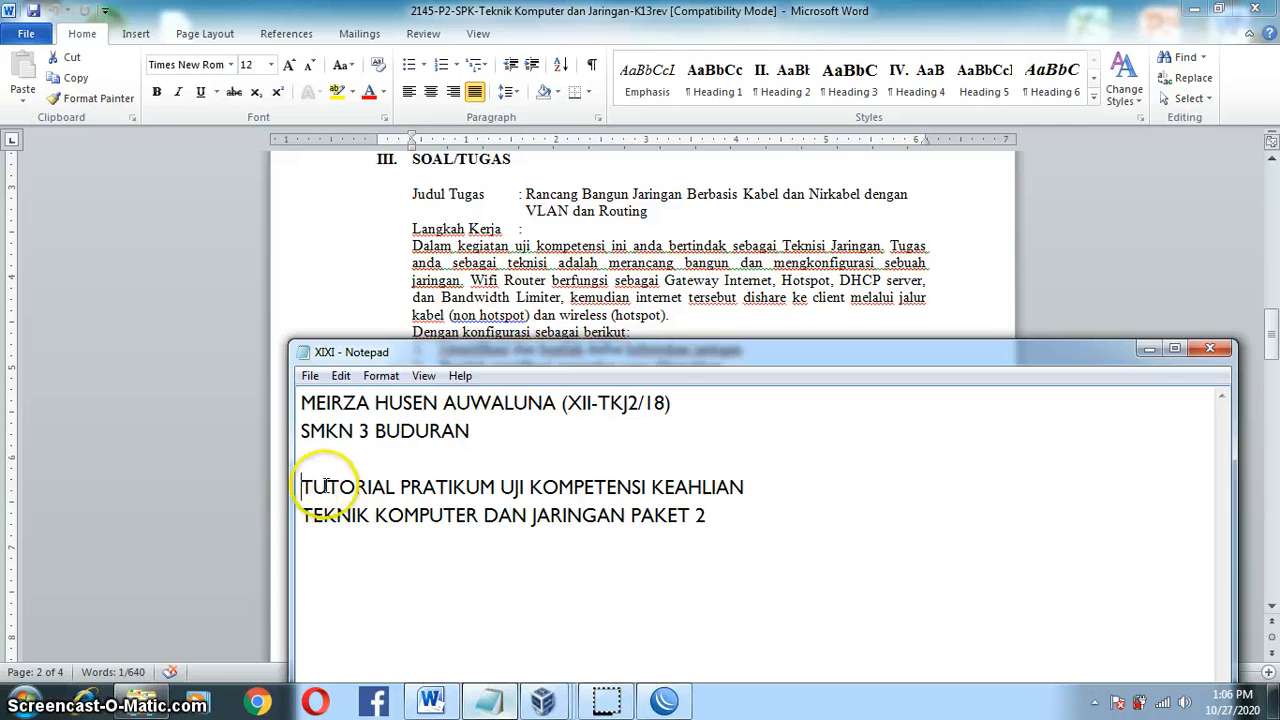
Step: Highlight the two-line TUTORIAL … PAKET 2 heading in the XIXI Notepad file
drag(303, 488, 782, 530)
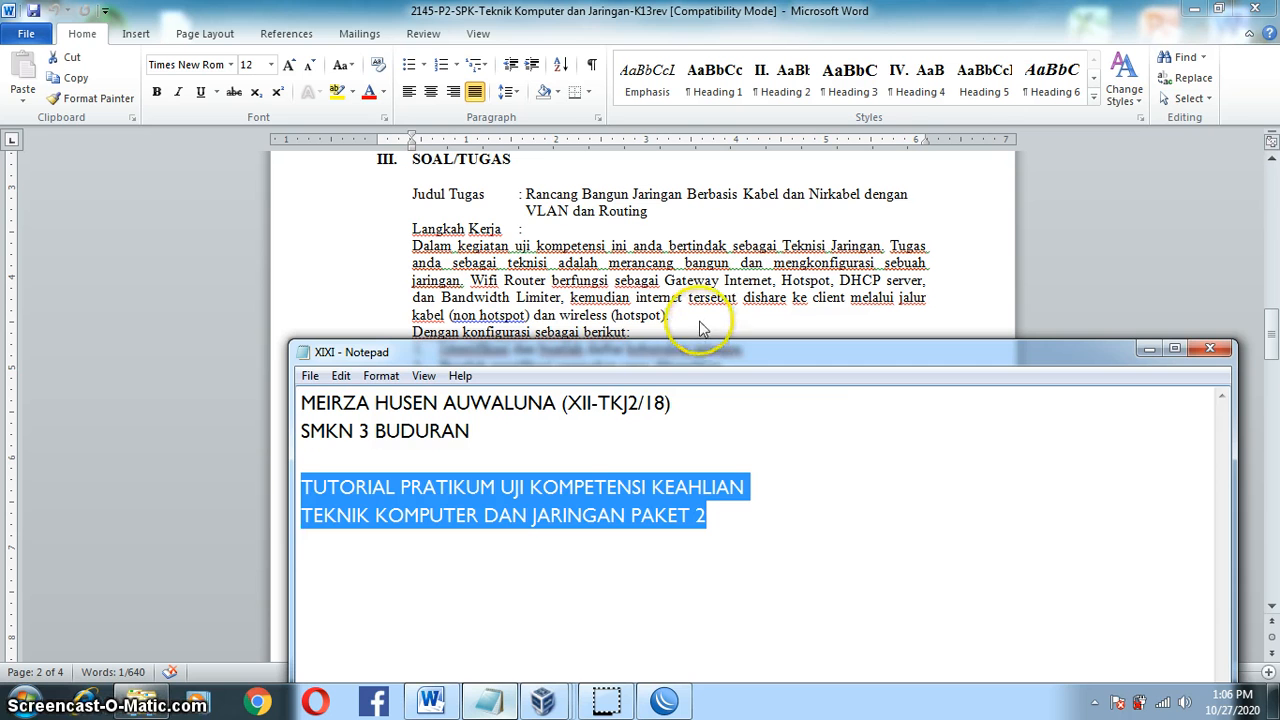
Step: In the Word task document, highlight the task title and the Wifi Router (hotspot) paragraph
click(635, 209)
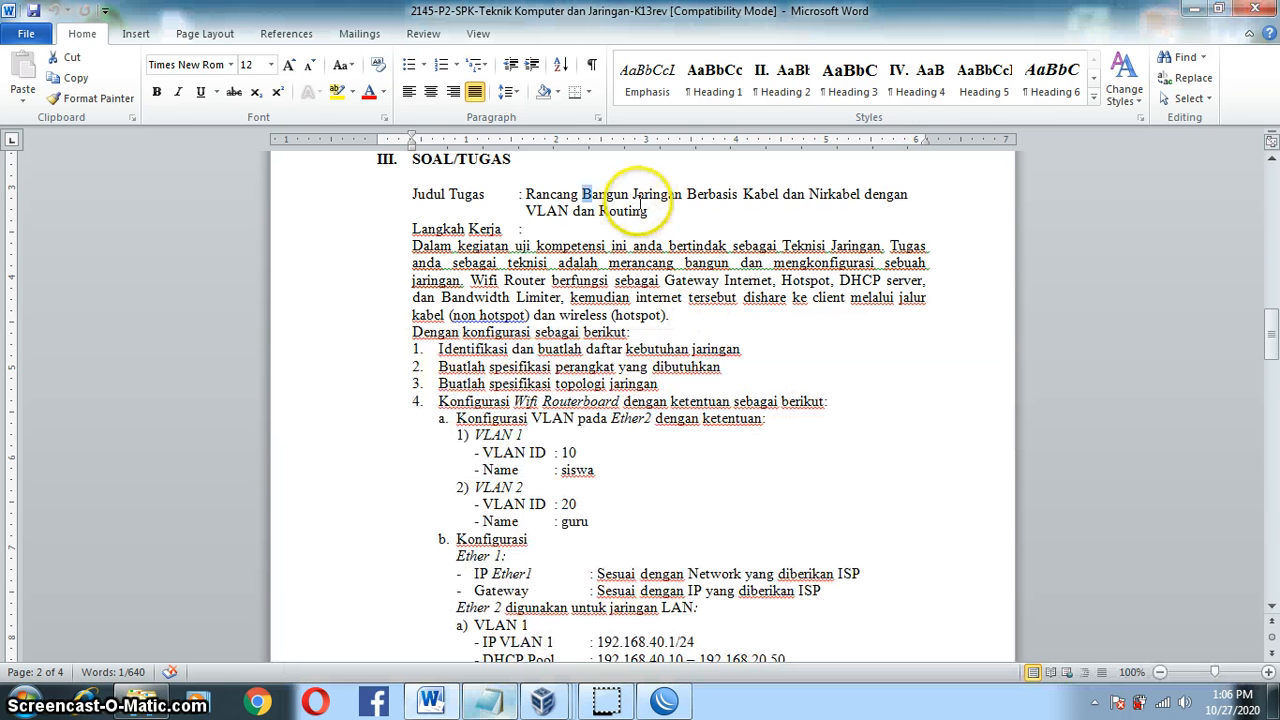
click(670, 196)
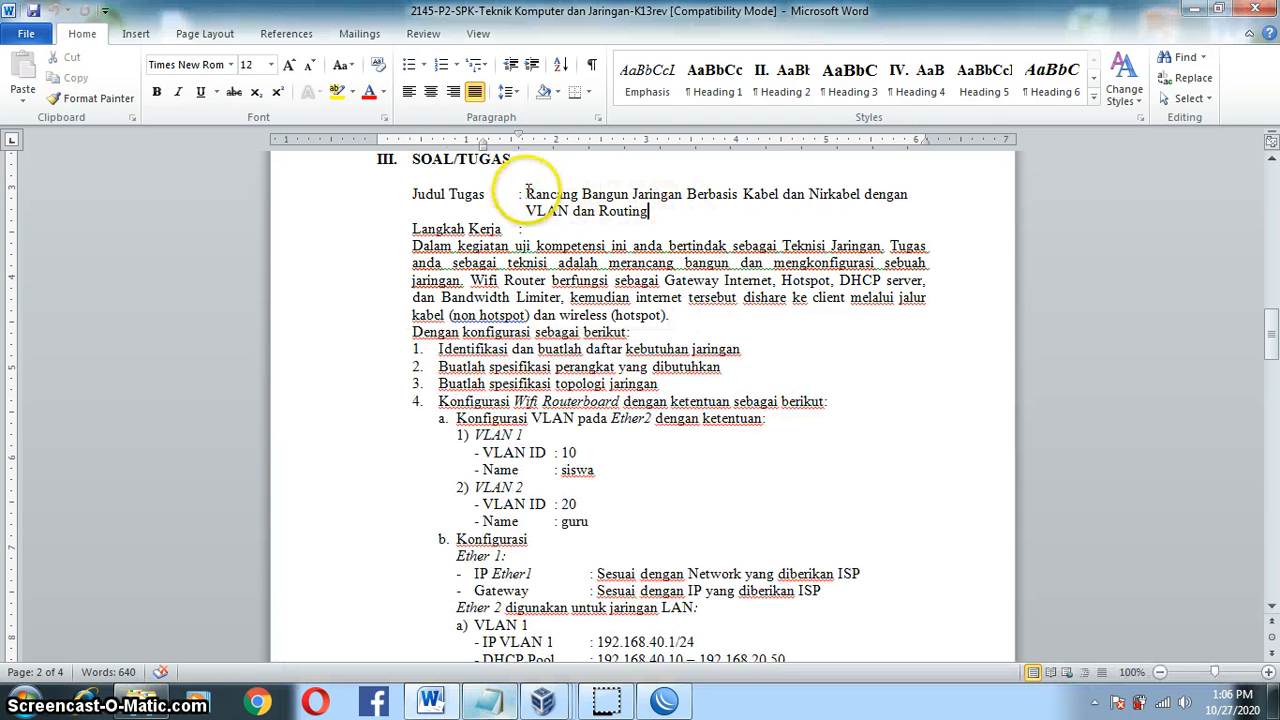
drag(527, 193, 714, 207)
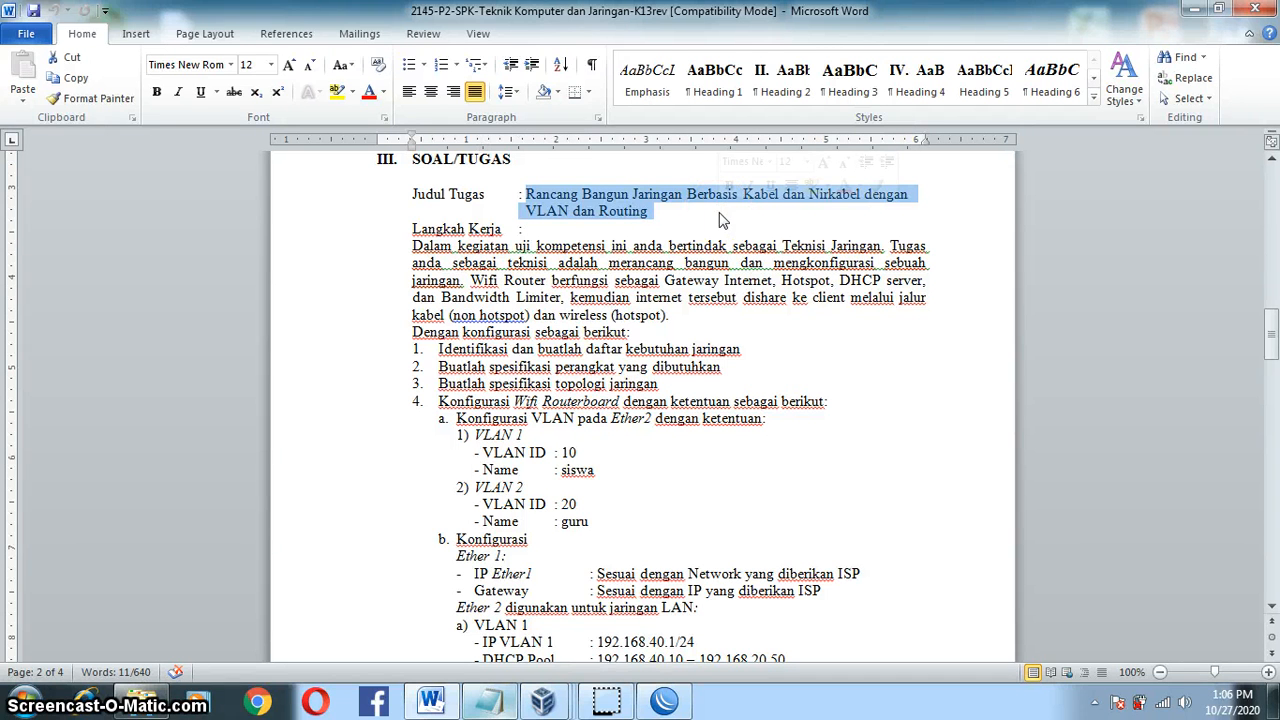
click(641, 281)
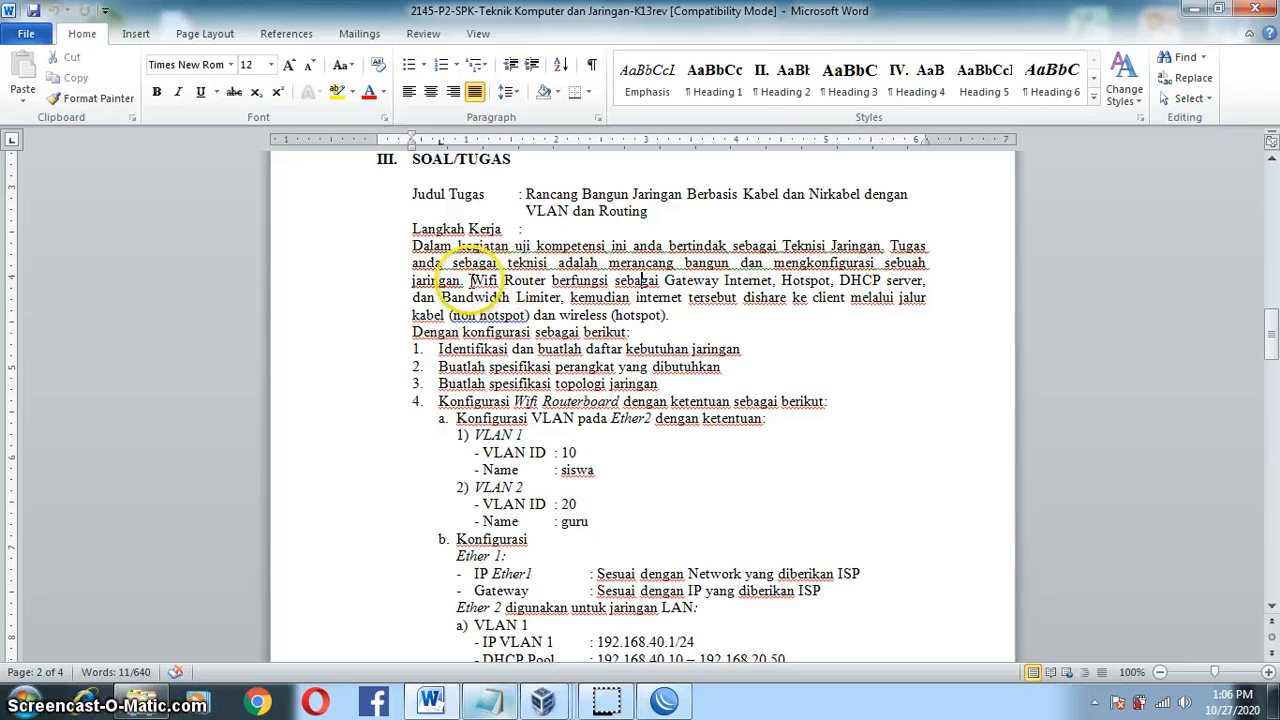
drag(470, 280, 680, 320)
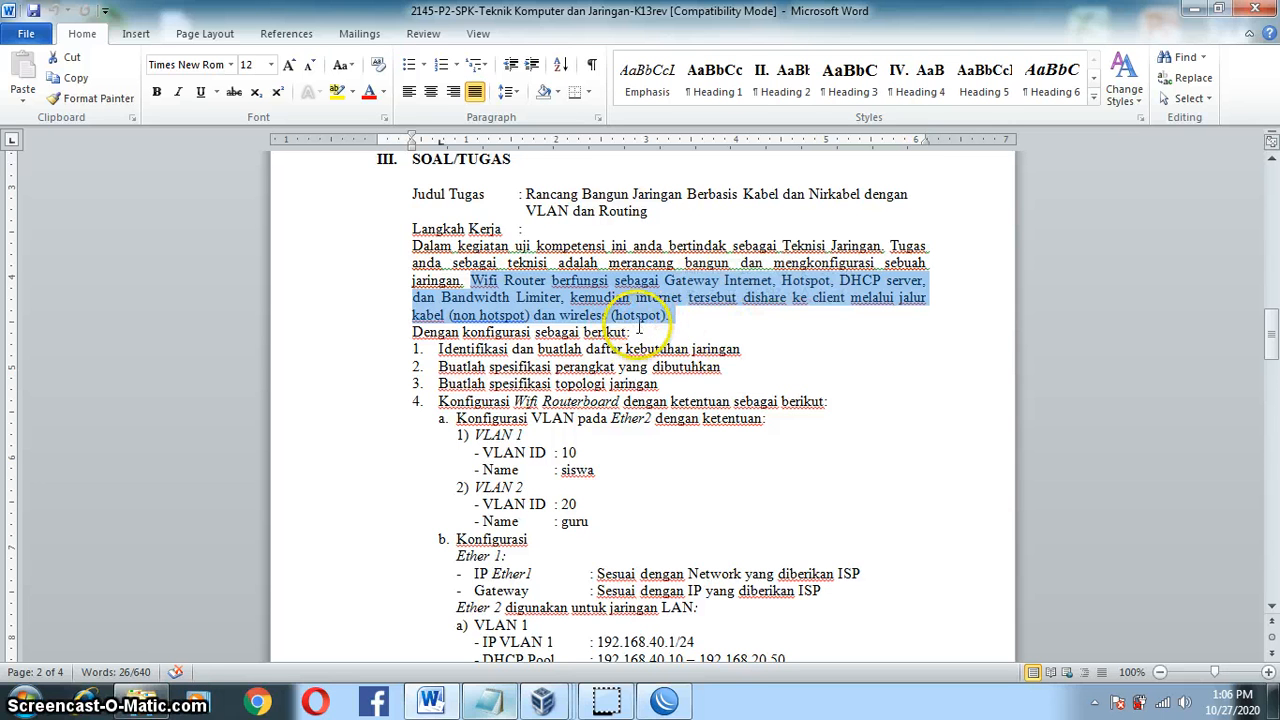
click(650, 381)
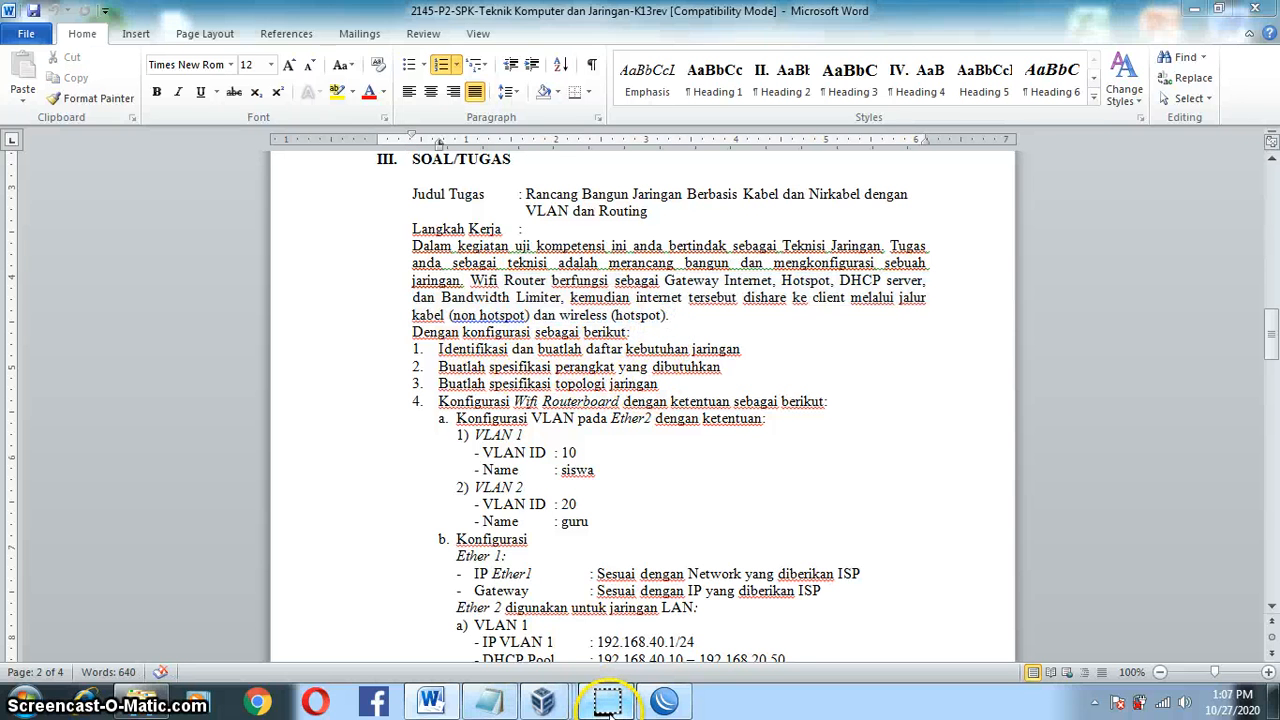
Step: Scroll down to page 4's GAMBAR KERJA network diagram
drag(1272, 348, 1266, 508)
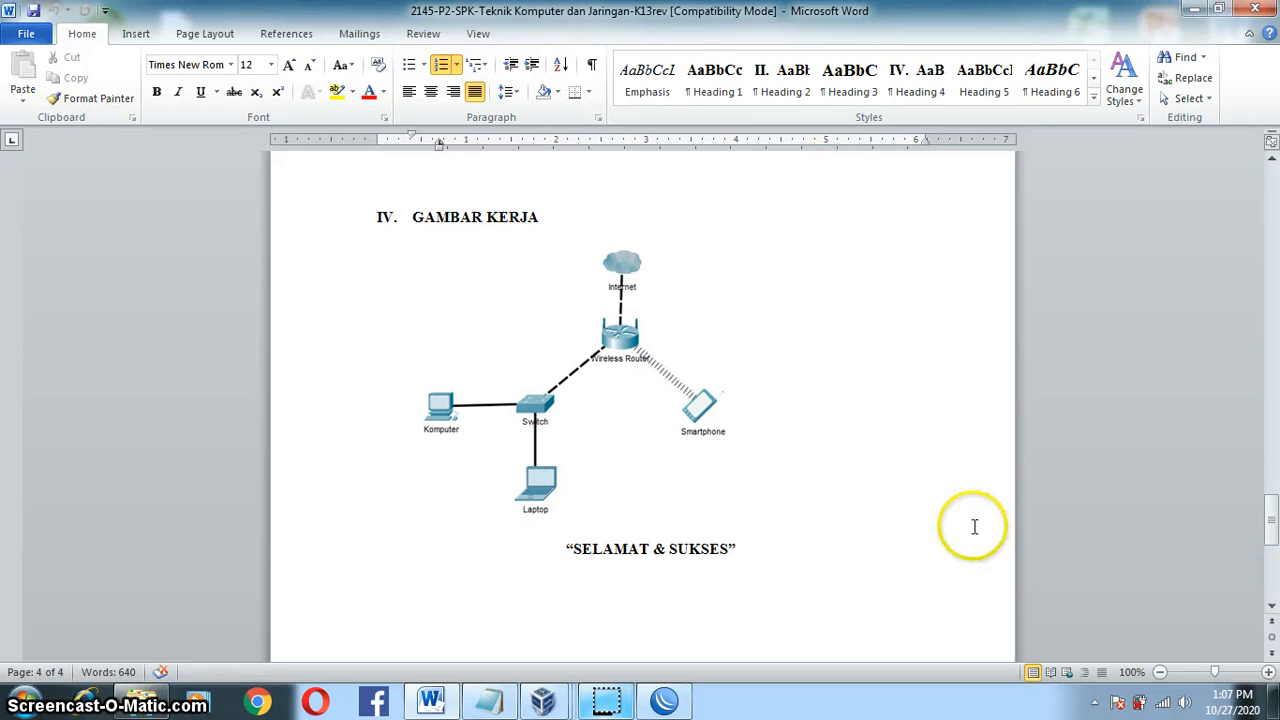
drag(1270, 514, 1268, 504)
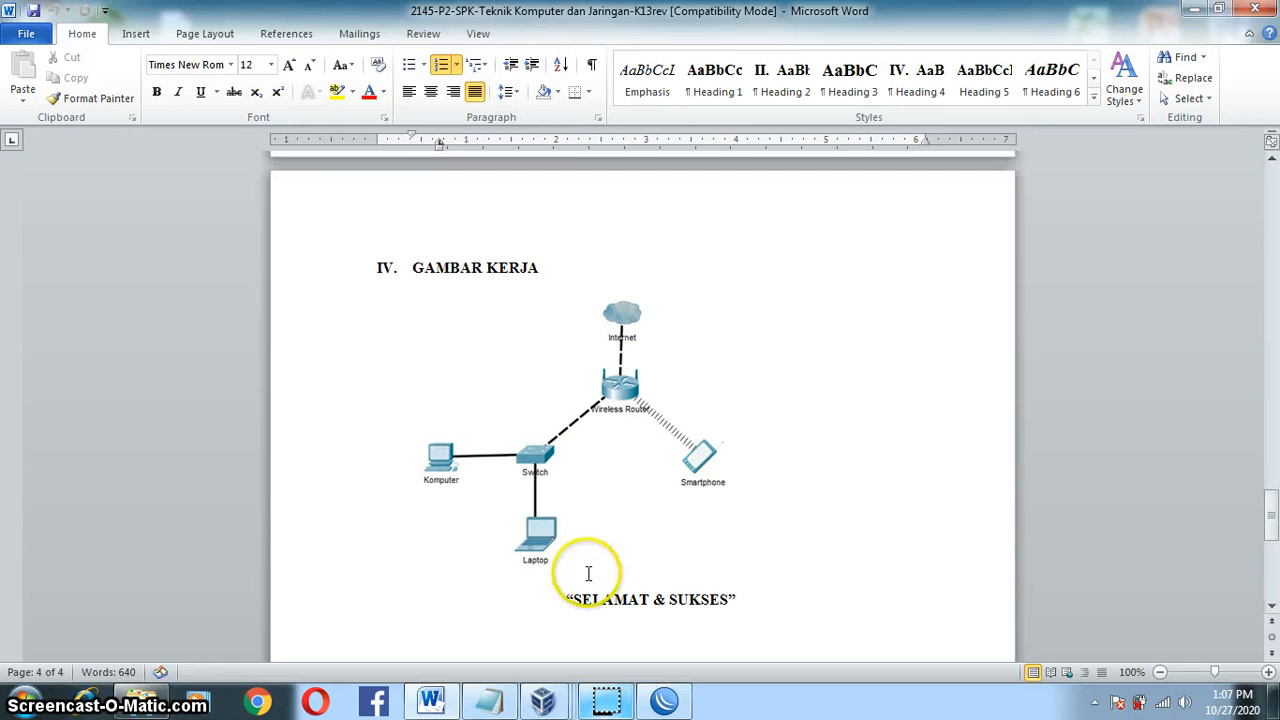
mouse_move(545, 703)
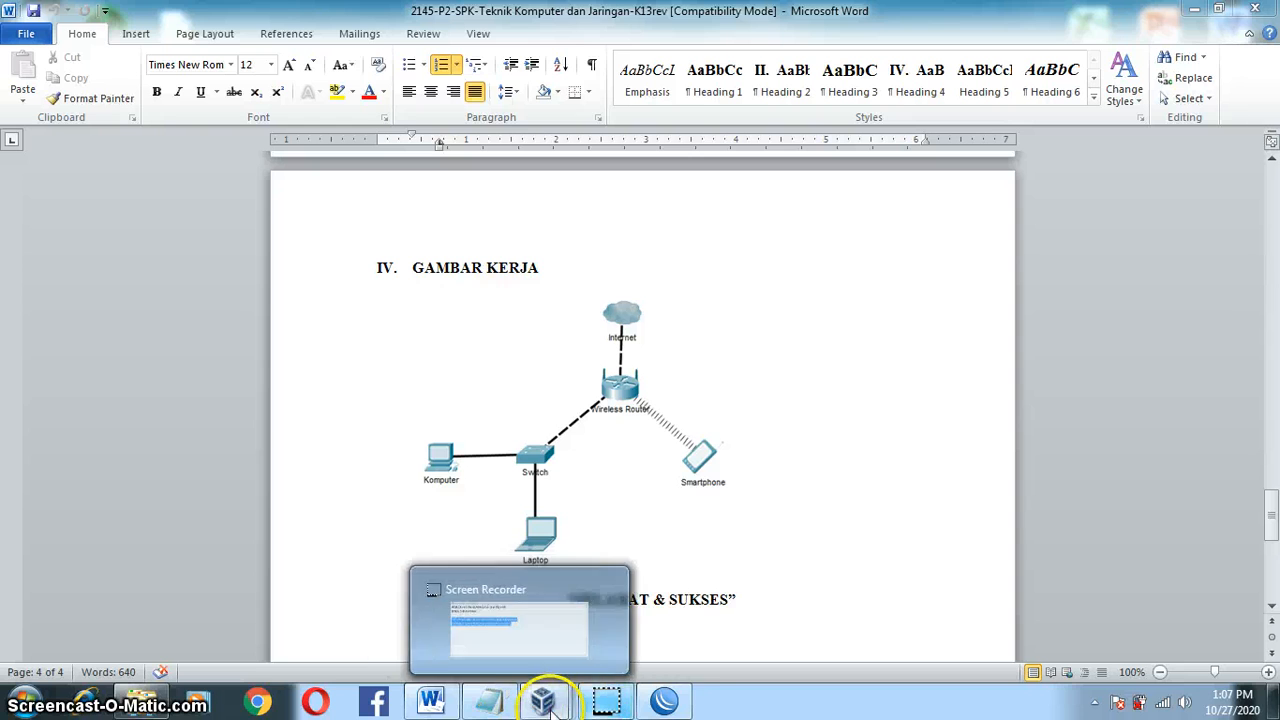
Step: In VirtualBox Manager, review User1, User2 and User3 P2, ending on Router P2's settings
click(197, 607)
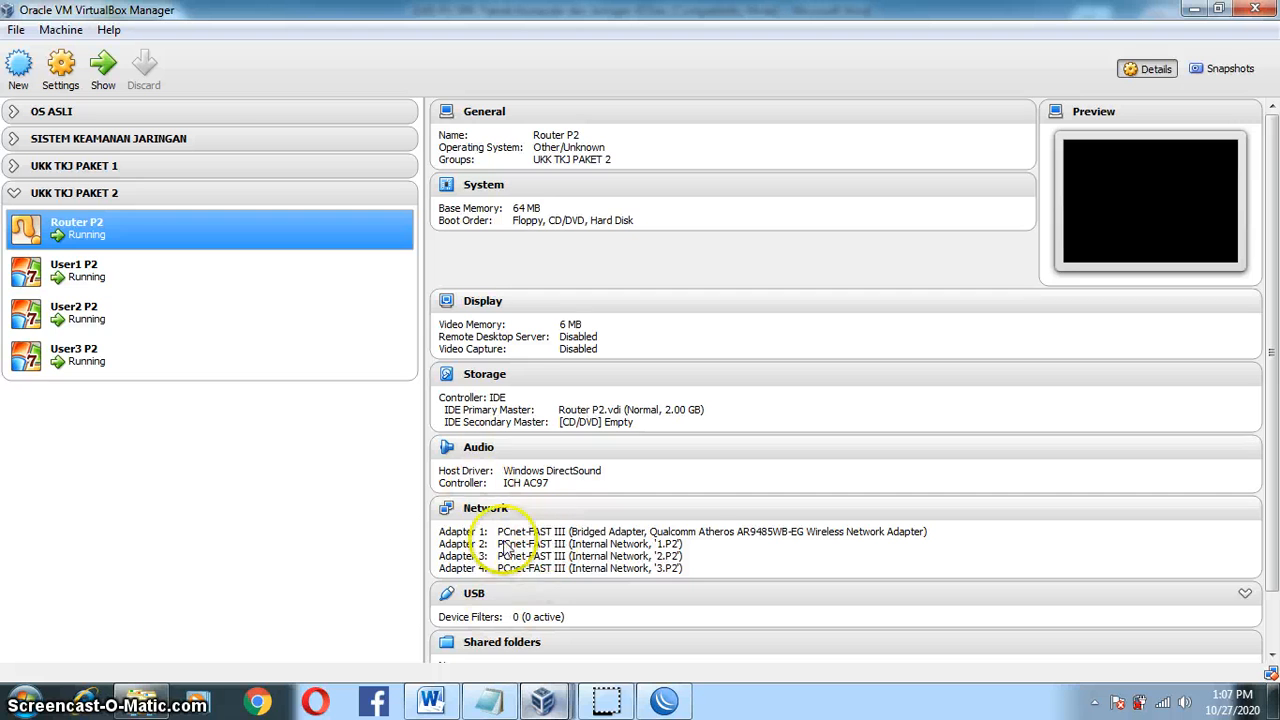
click(320, 272)
click(309, 316)
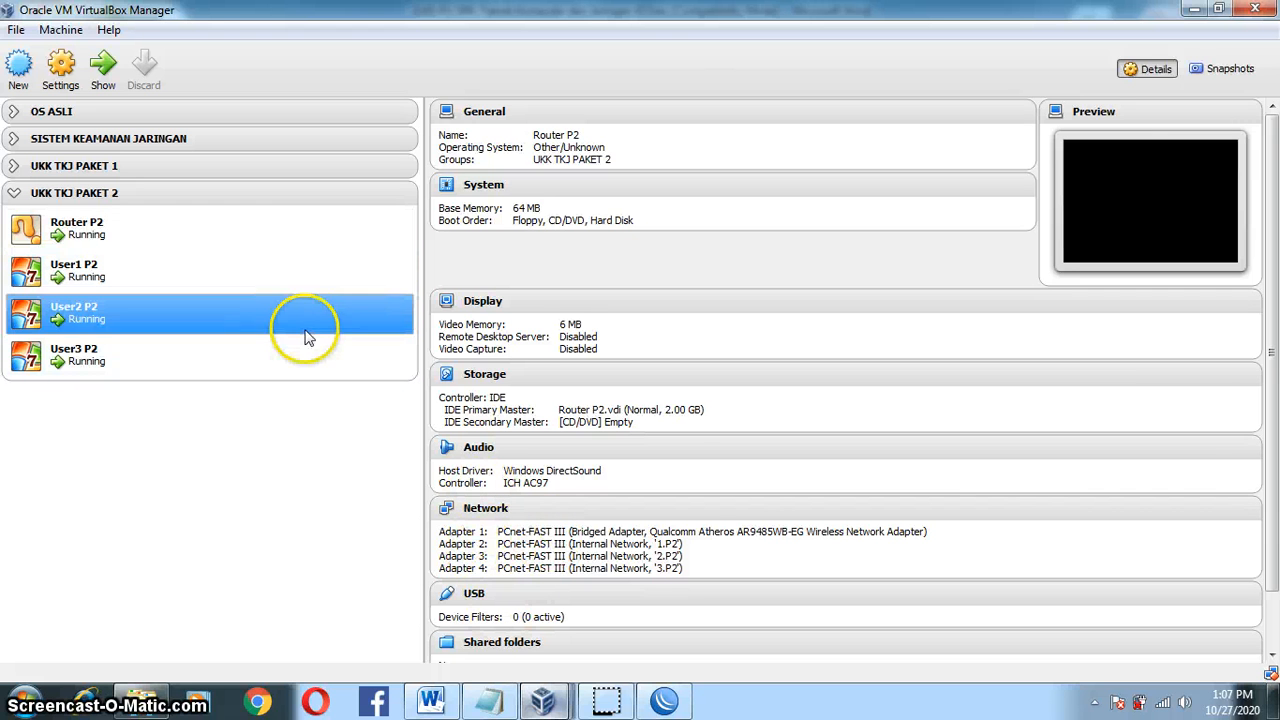
click(297, 358)
click(287, 274)
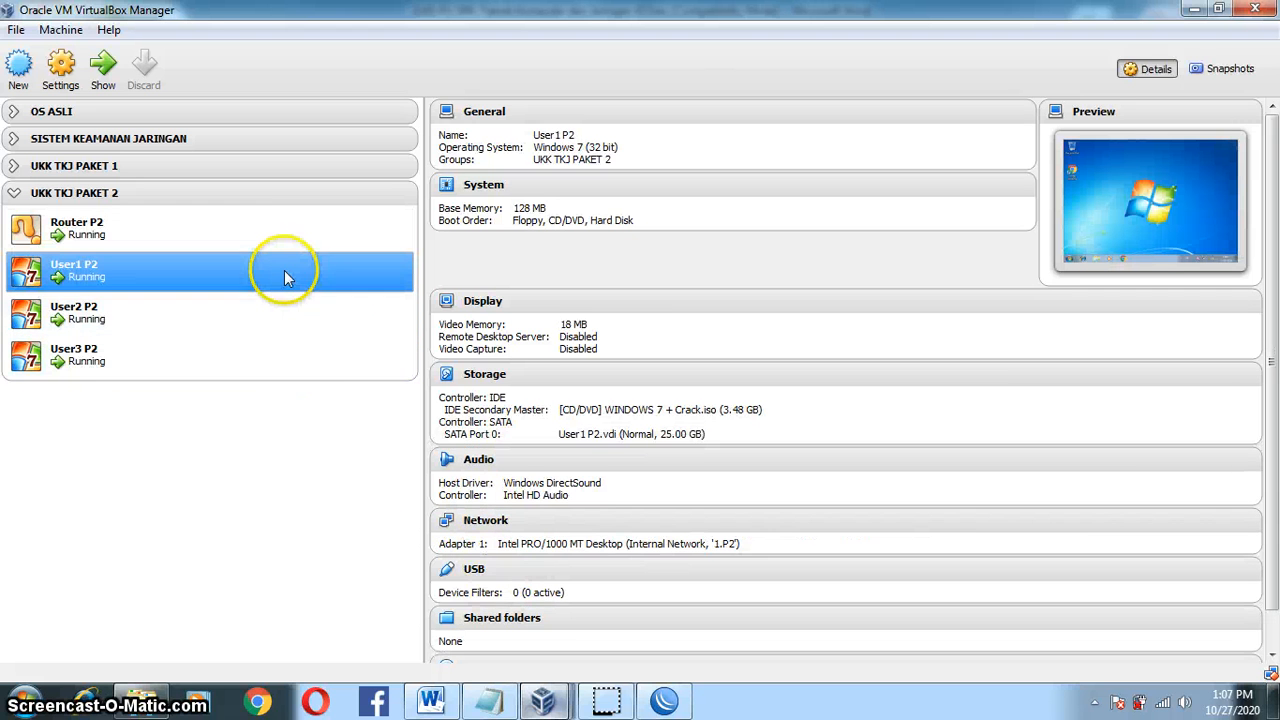
click(272, 216)
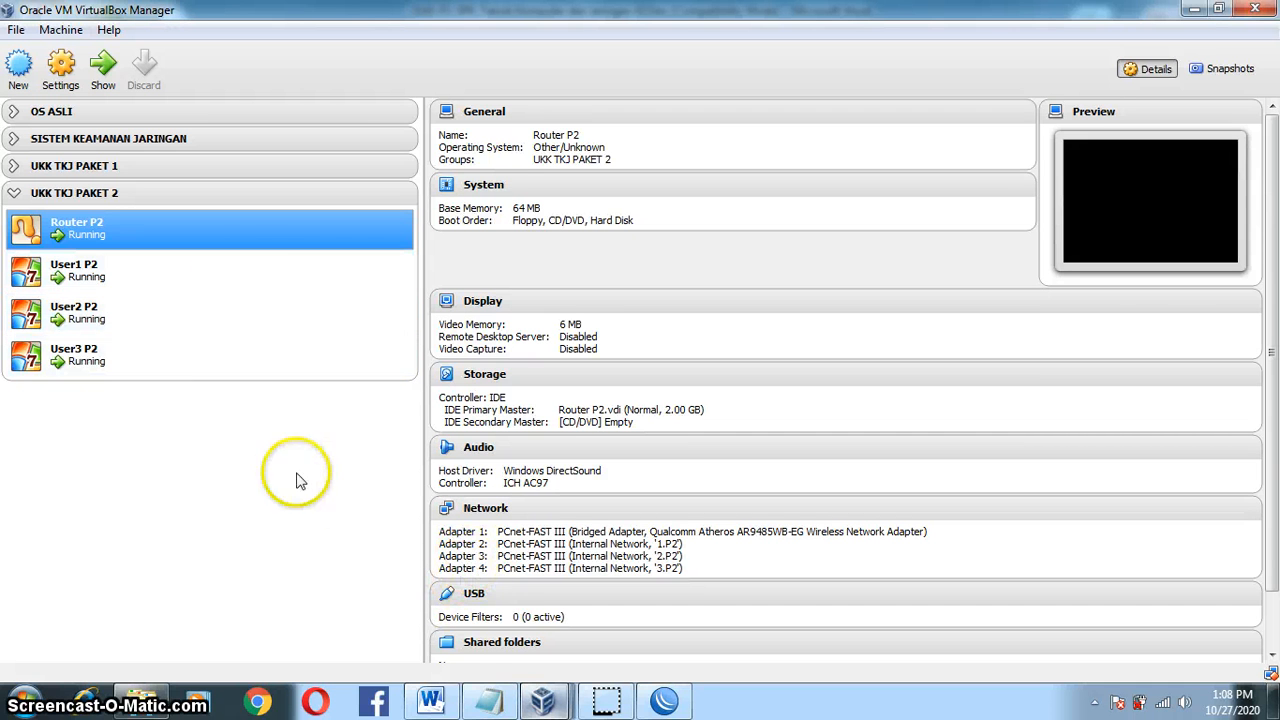
Step: Bring up the Router P2 console and delete the partially typed command
mouse_move(543, 700)
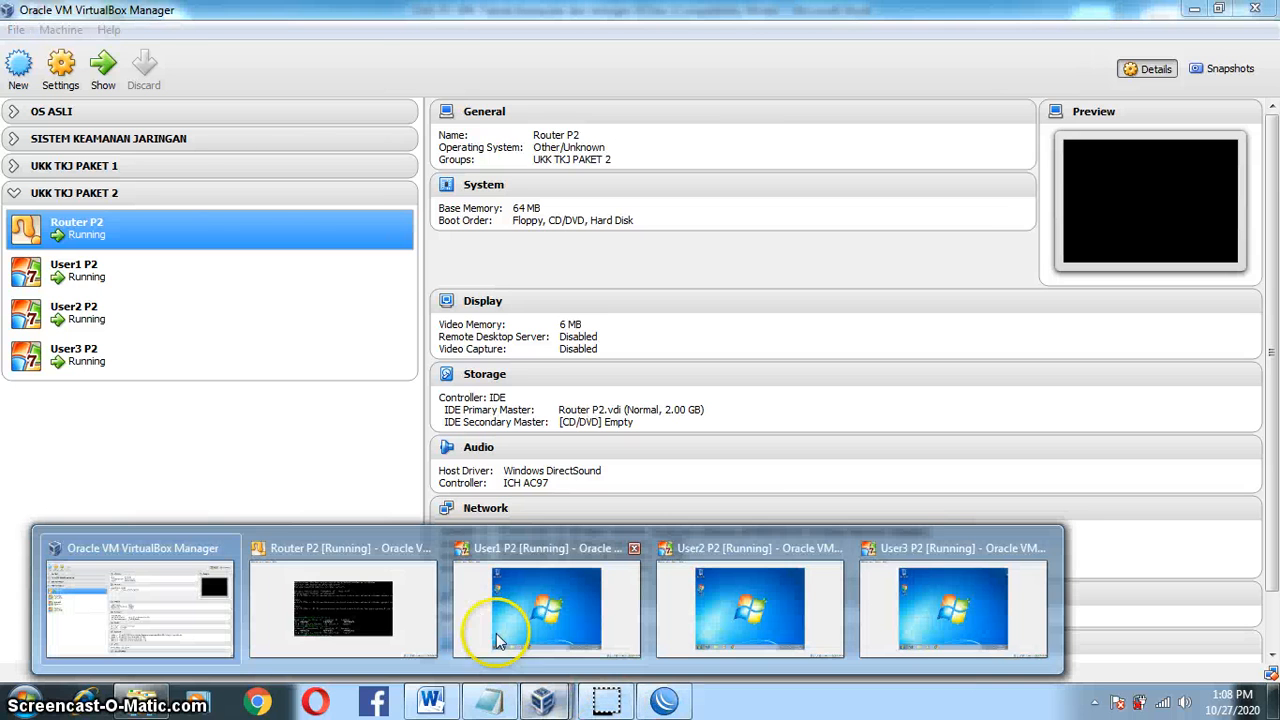
click(390, 610)
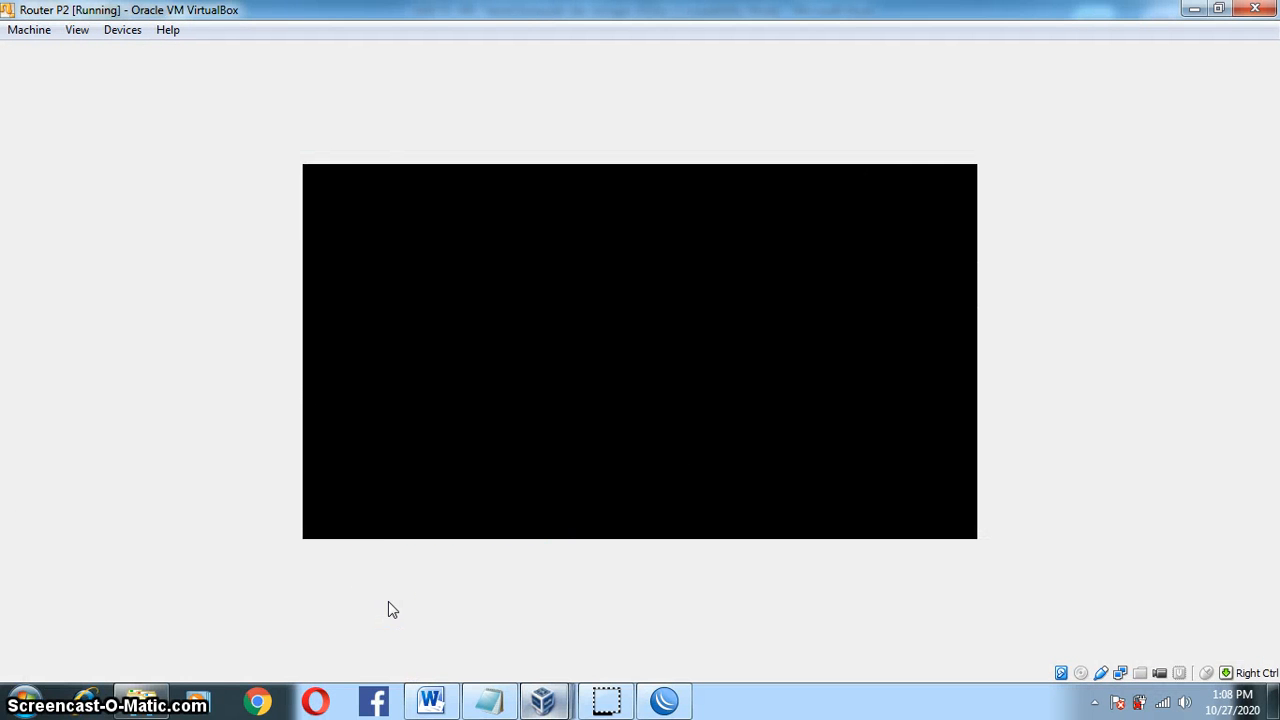
key(BackSpace)
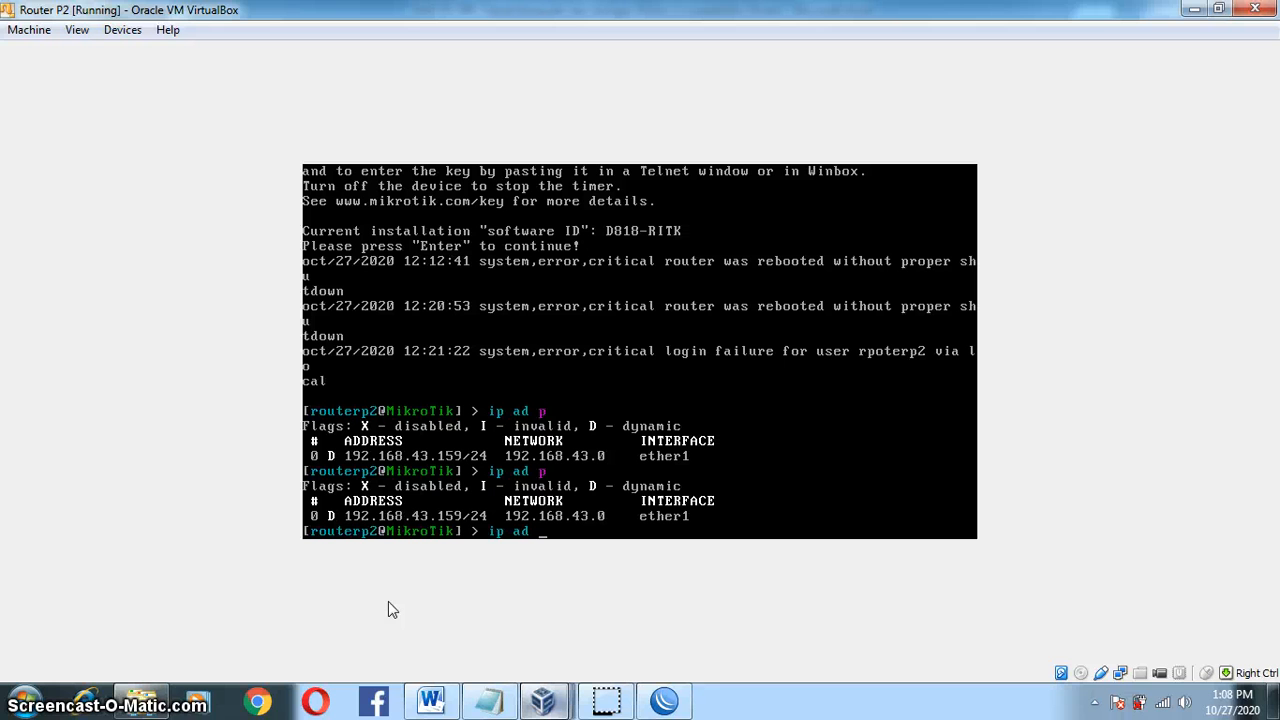
key(BackSpace)
key(BackSpace)
key(BackSpace)
key(BackSpace)
key(BackSpace)
key(BackSpace)
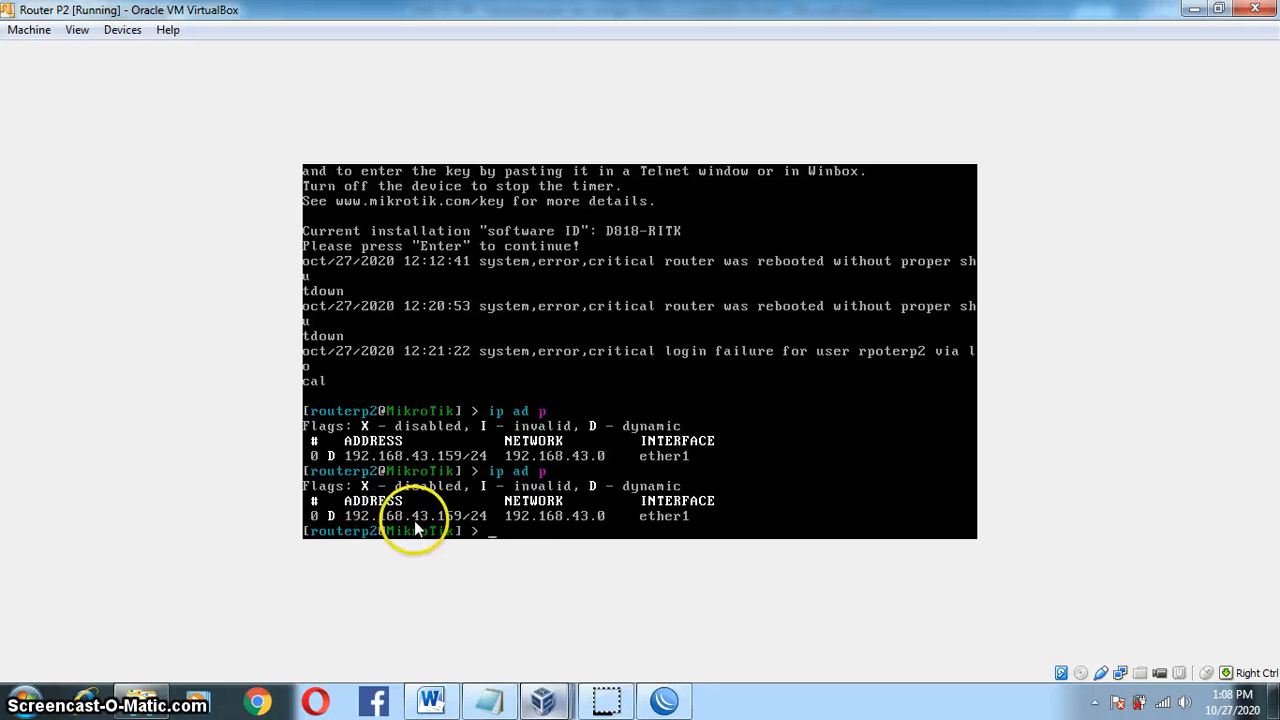
Step: Connect WinBox to the router at 192.168.43.159 and dismiss the welcome notice
mouse_move(665, 700)
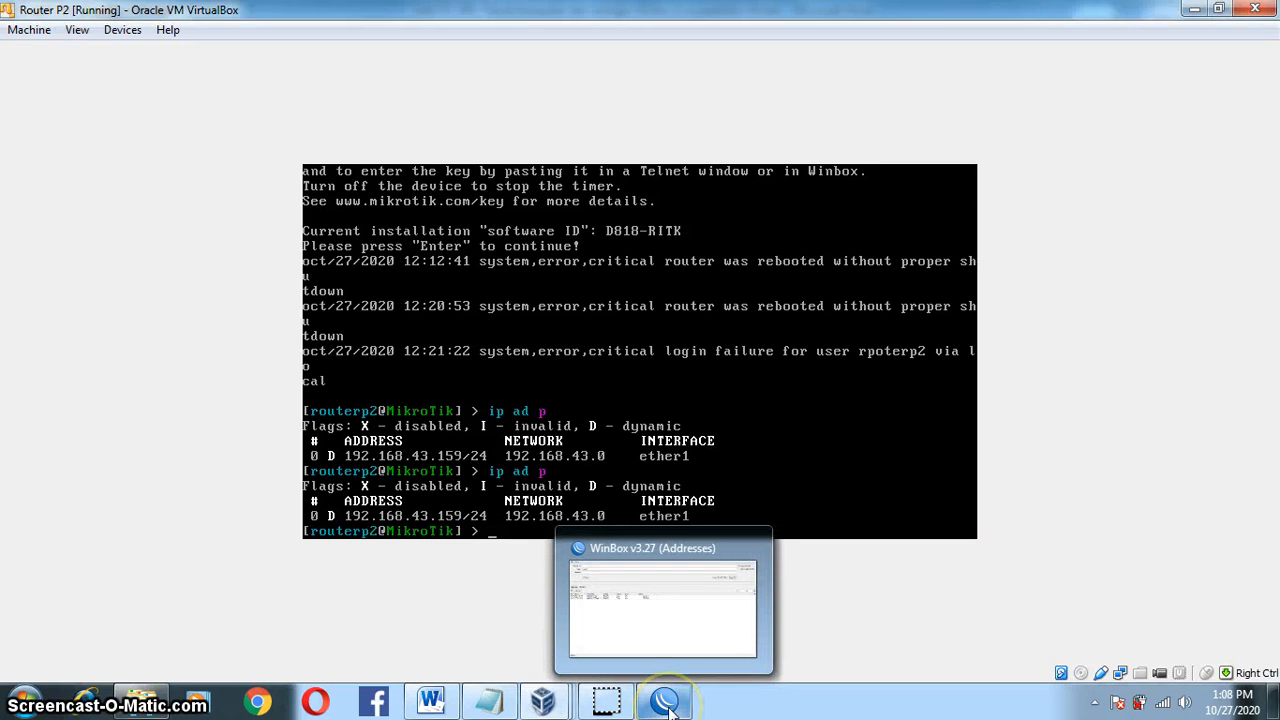
click(575, 598)
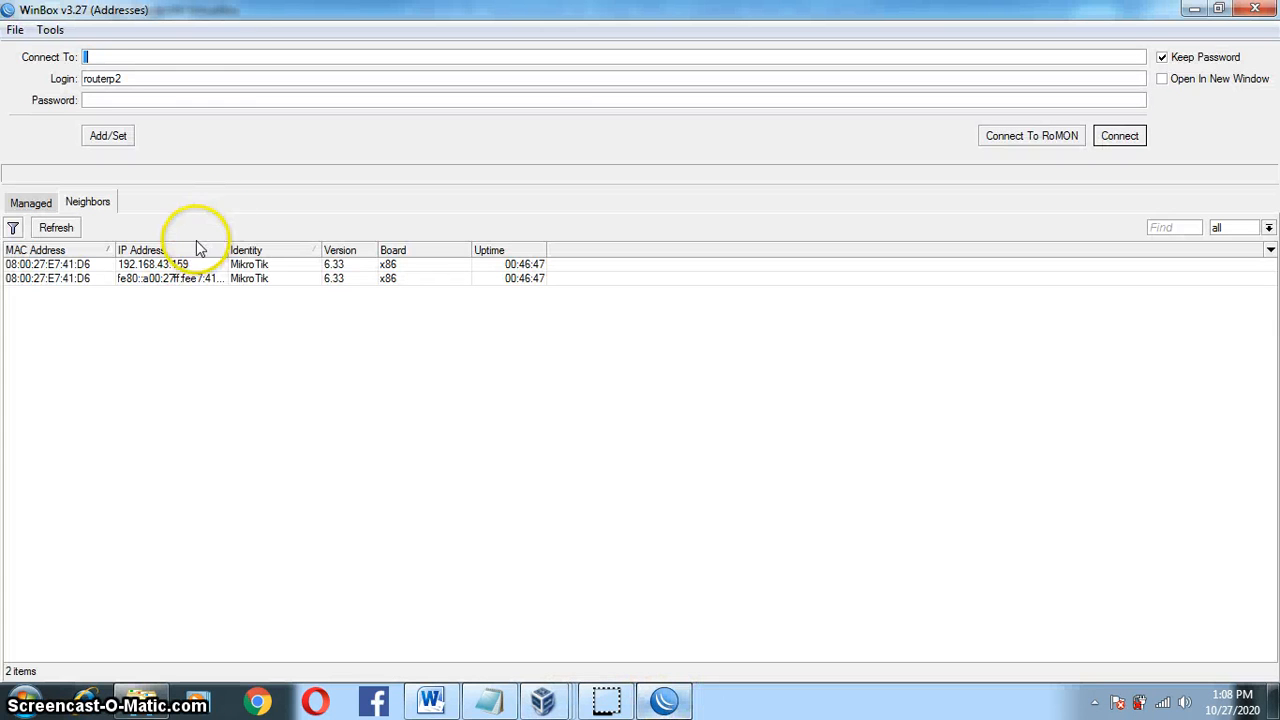
click(184, 265)
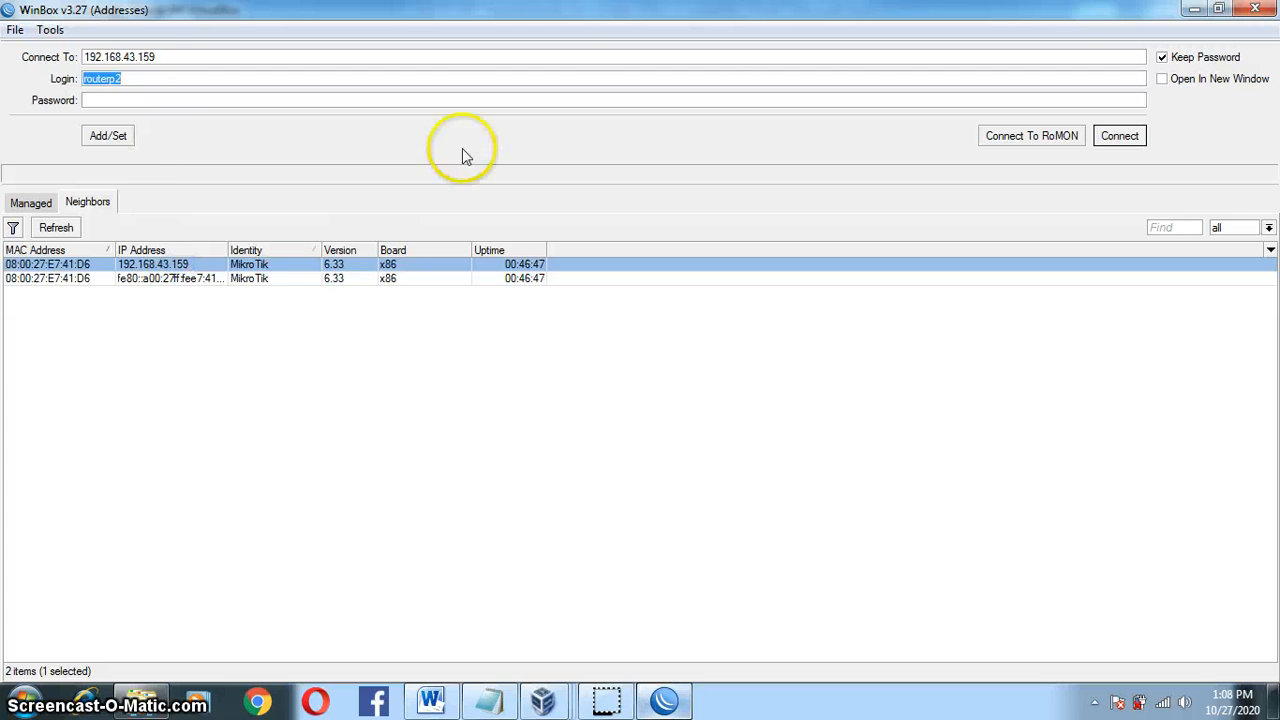
click(1120, 137)
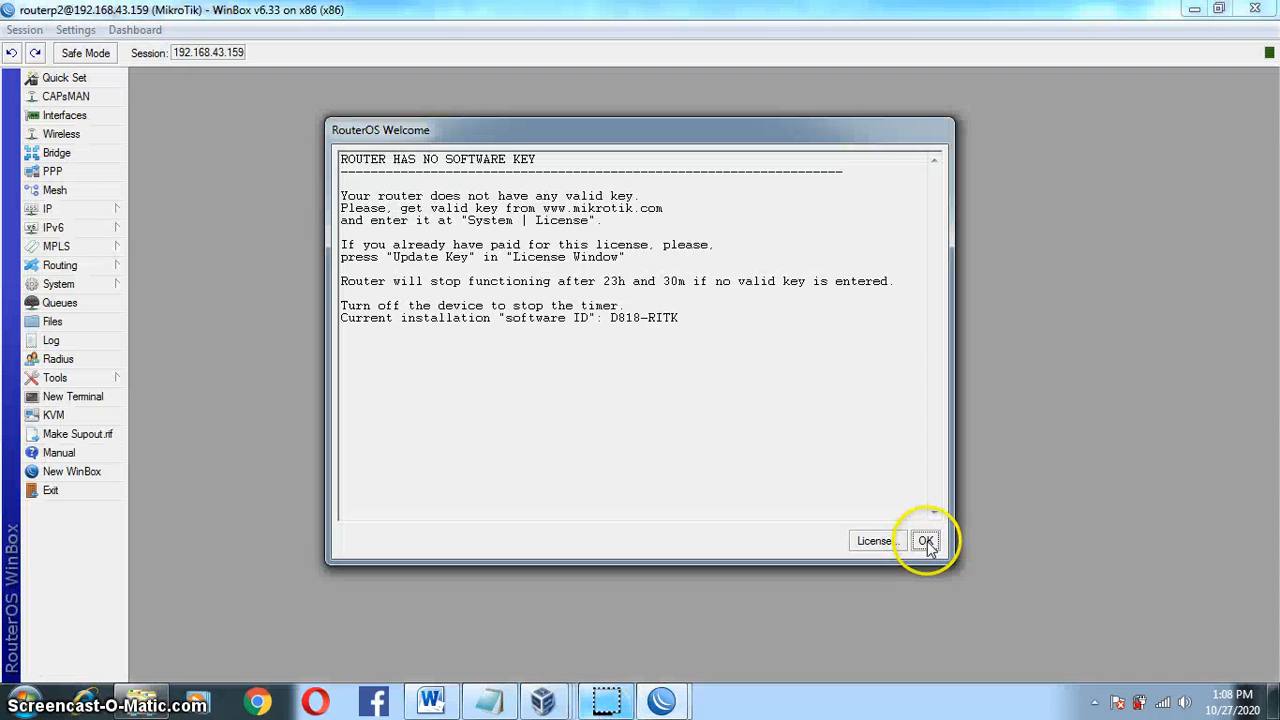
click(920, 543)
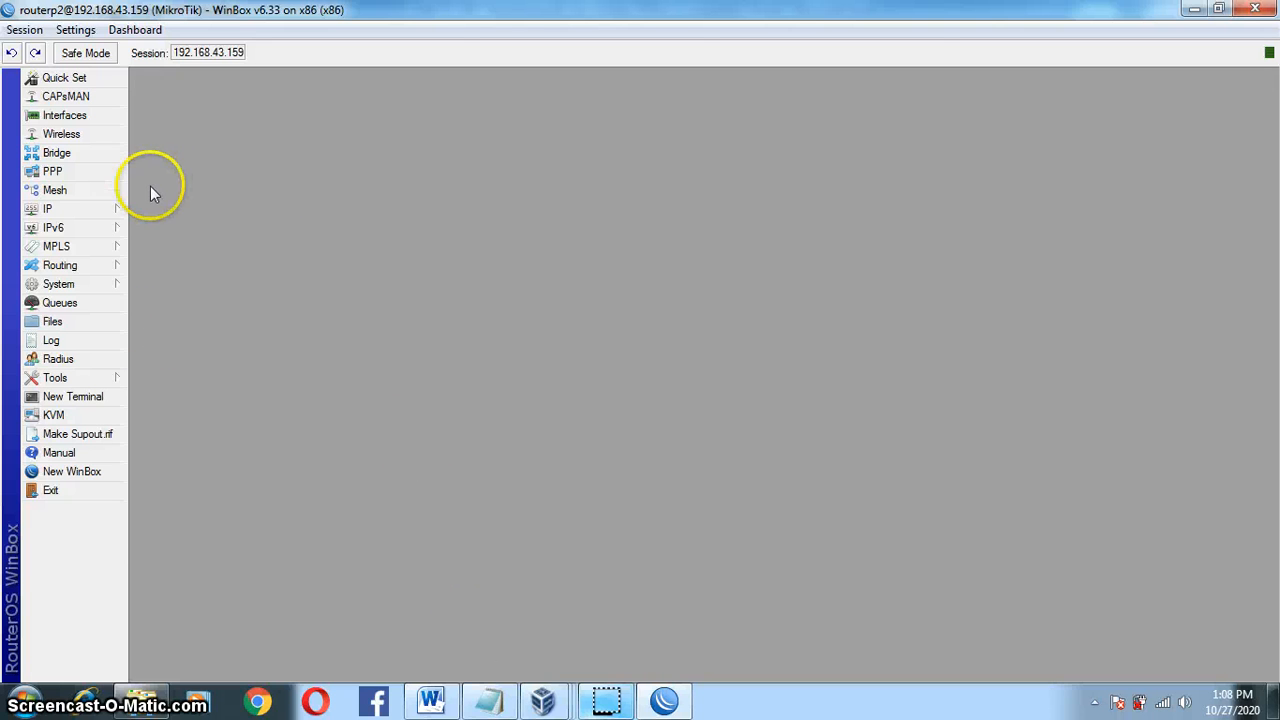
Step: Open IP > Addresses and inspect the four addresses on ether1 through ether4
click(112, 208)
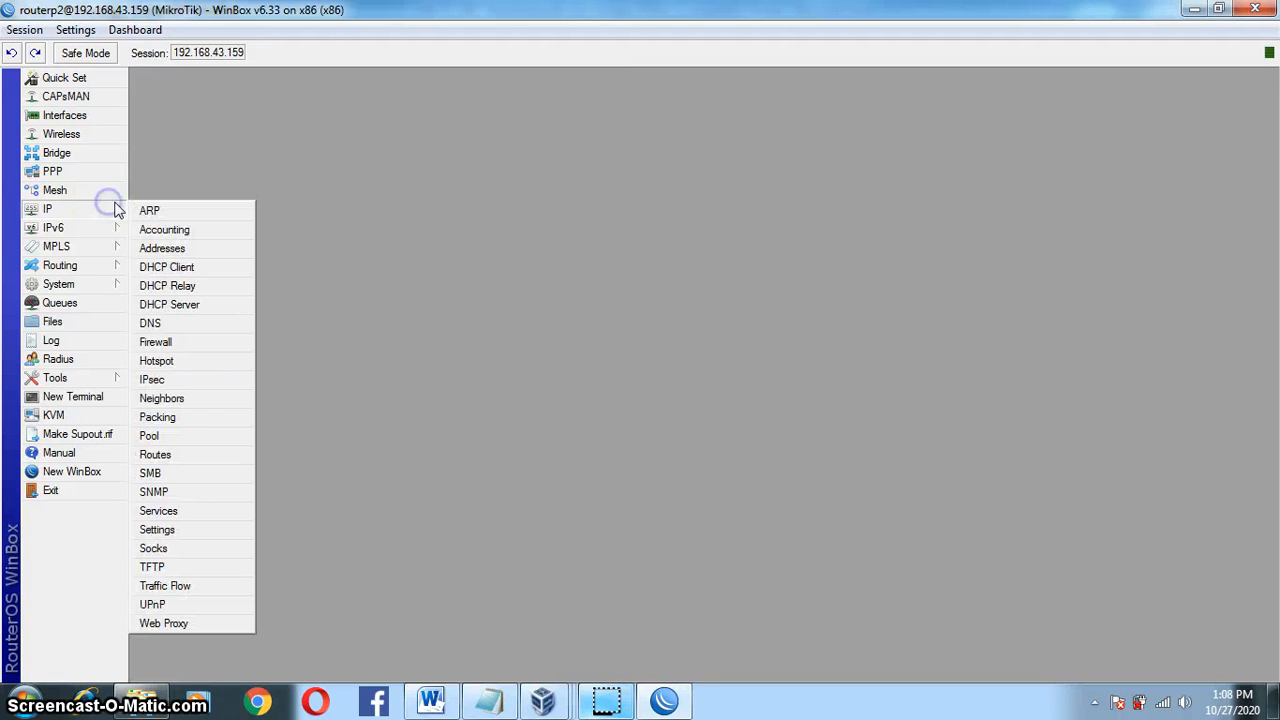
click(101, 215)
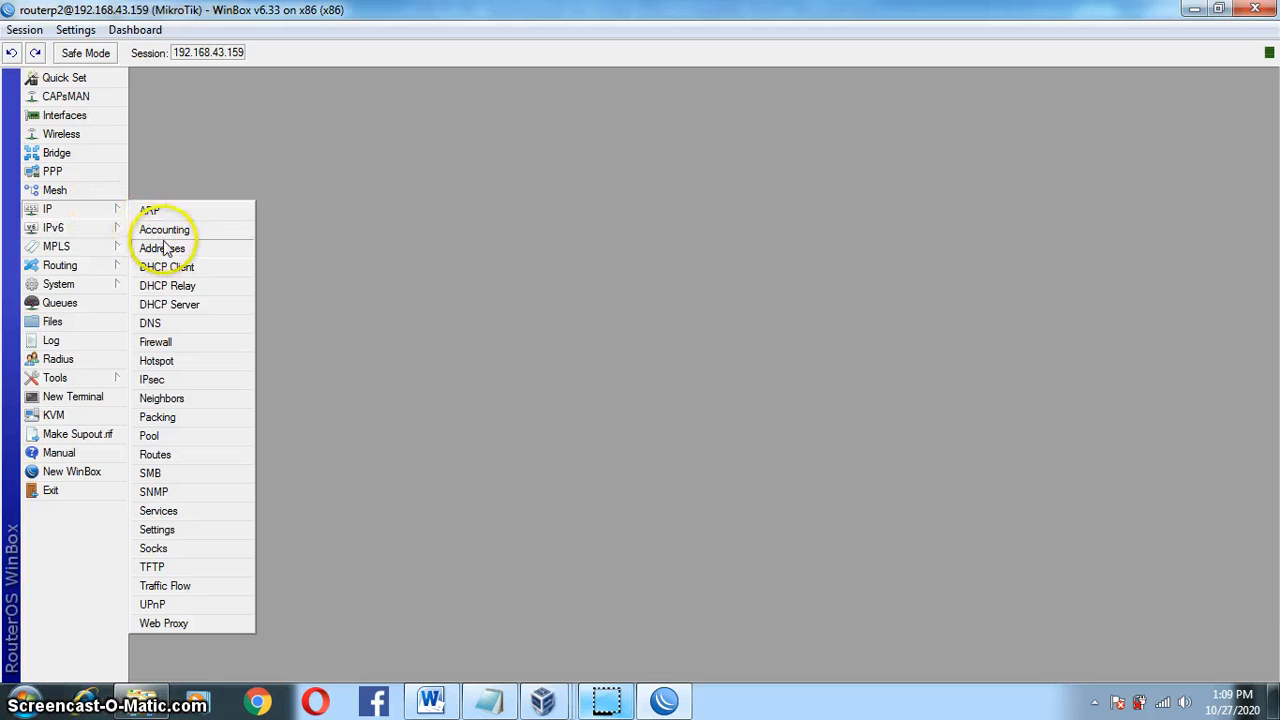
click(201, 254)
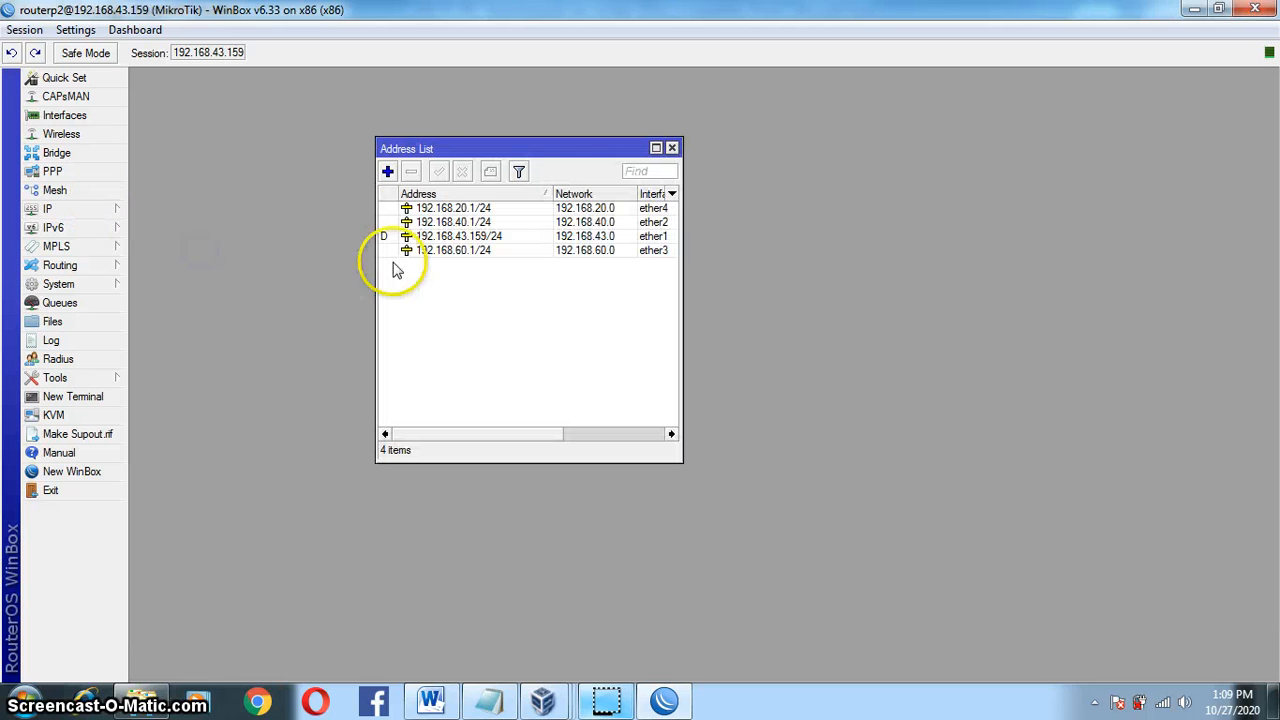
click(656, 223)
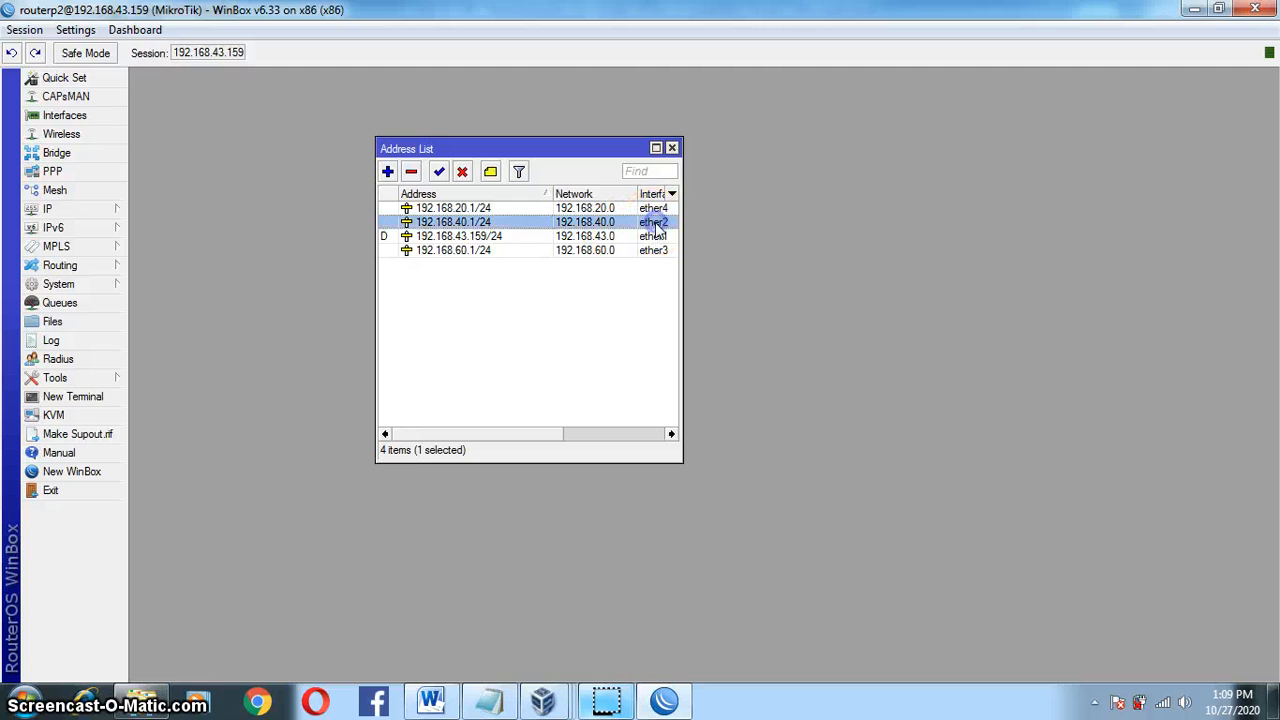
click(658, 250)
click(650, 208)
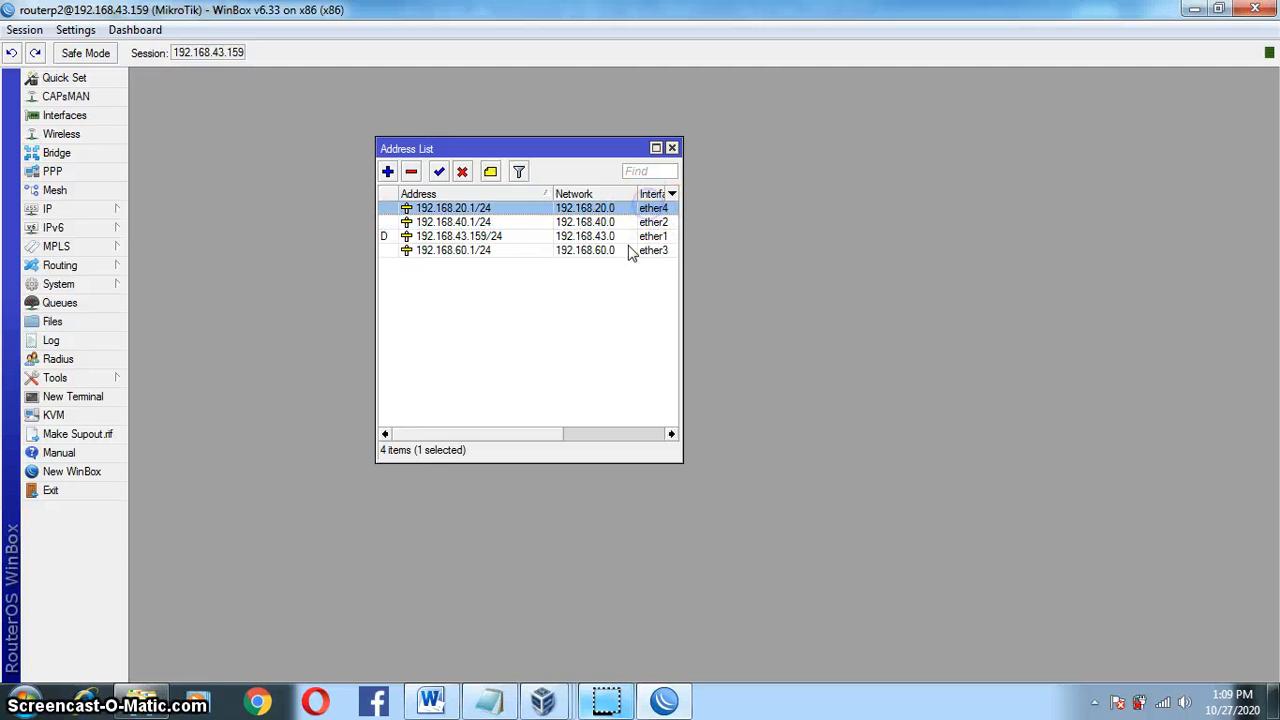
click(630, 238)
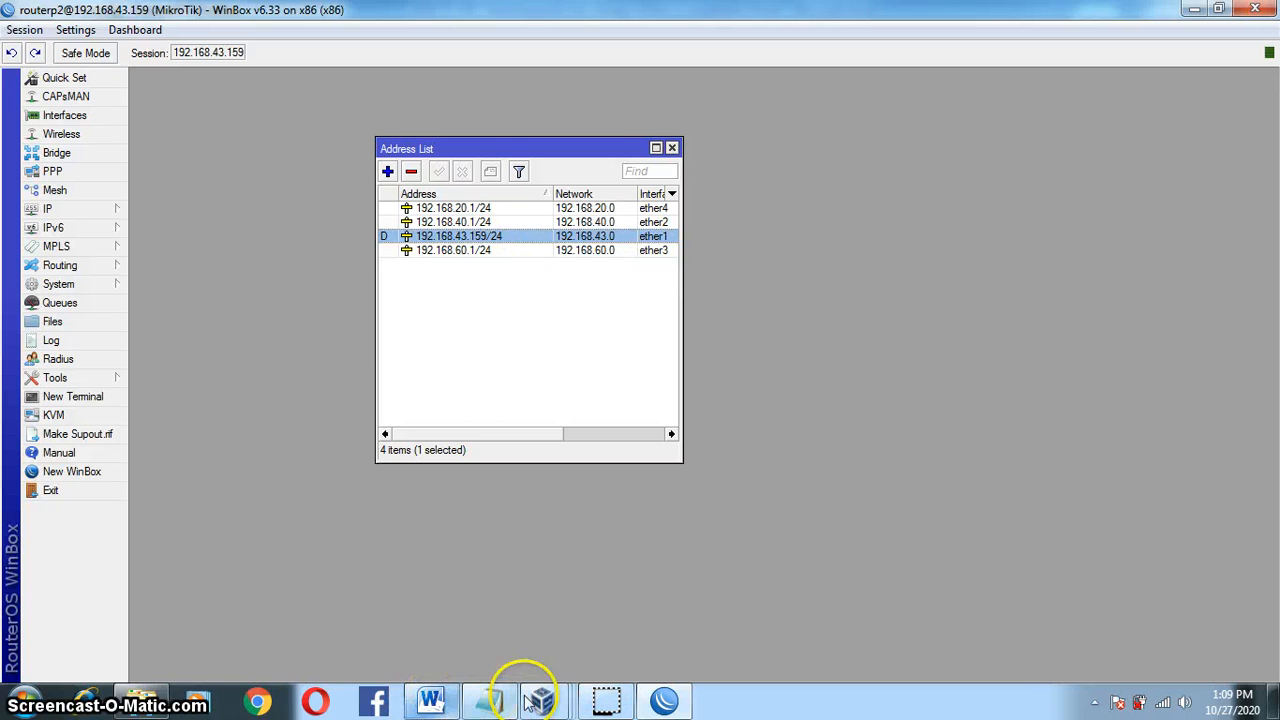
Step: Arrange the Word task sheet and WinBox Address List side by side, selecting 192.168.40.1/24
click(430, 706)
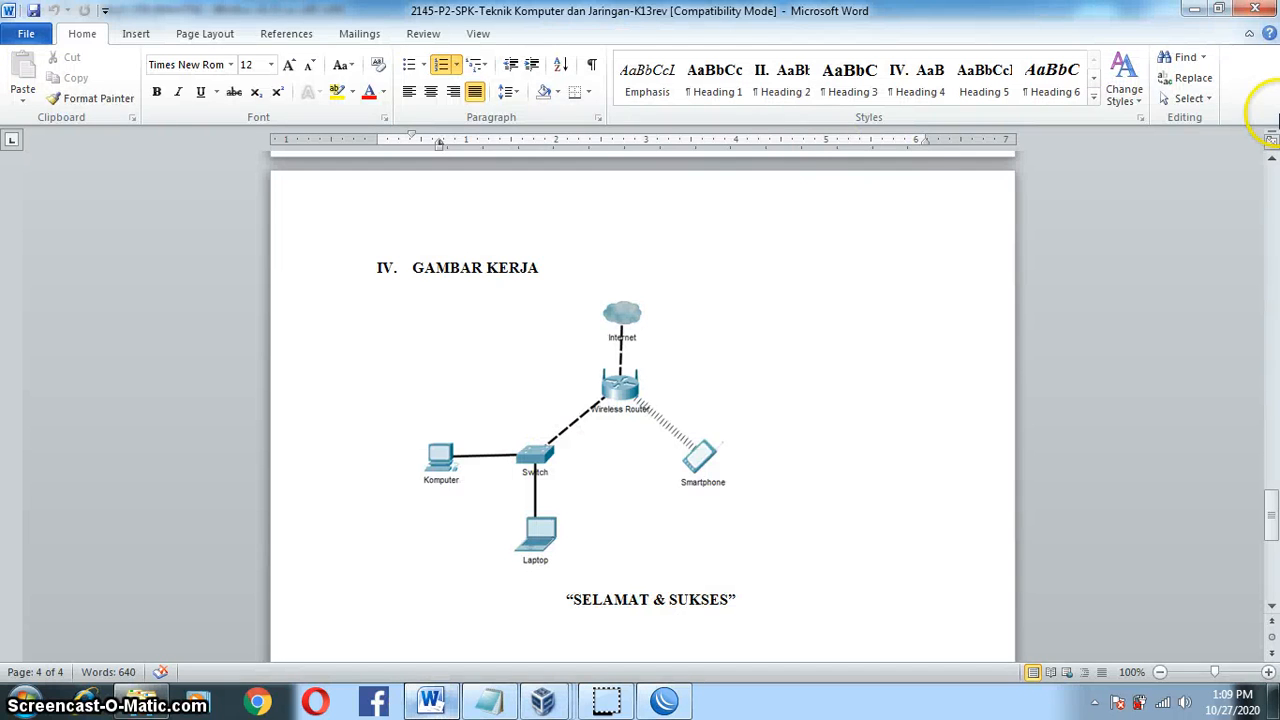
click(1220, 10)
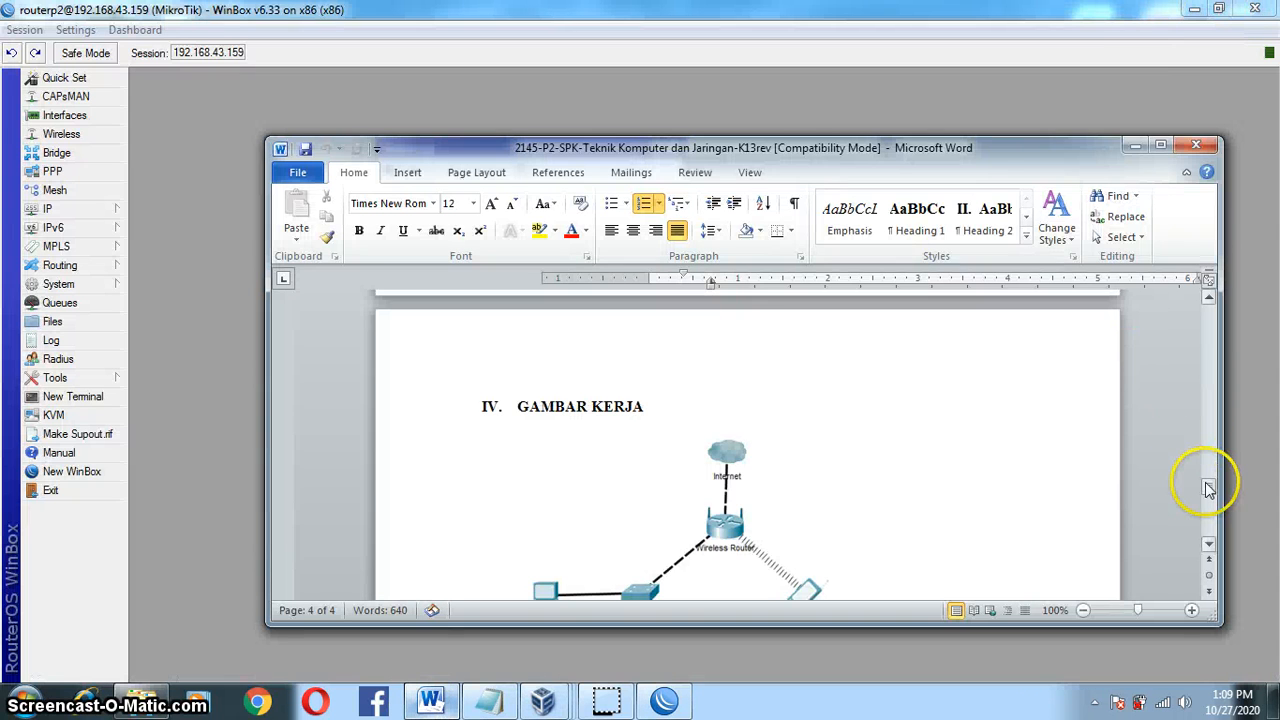
drag(1206, 478, 1205, 411)
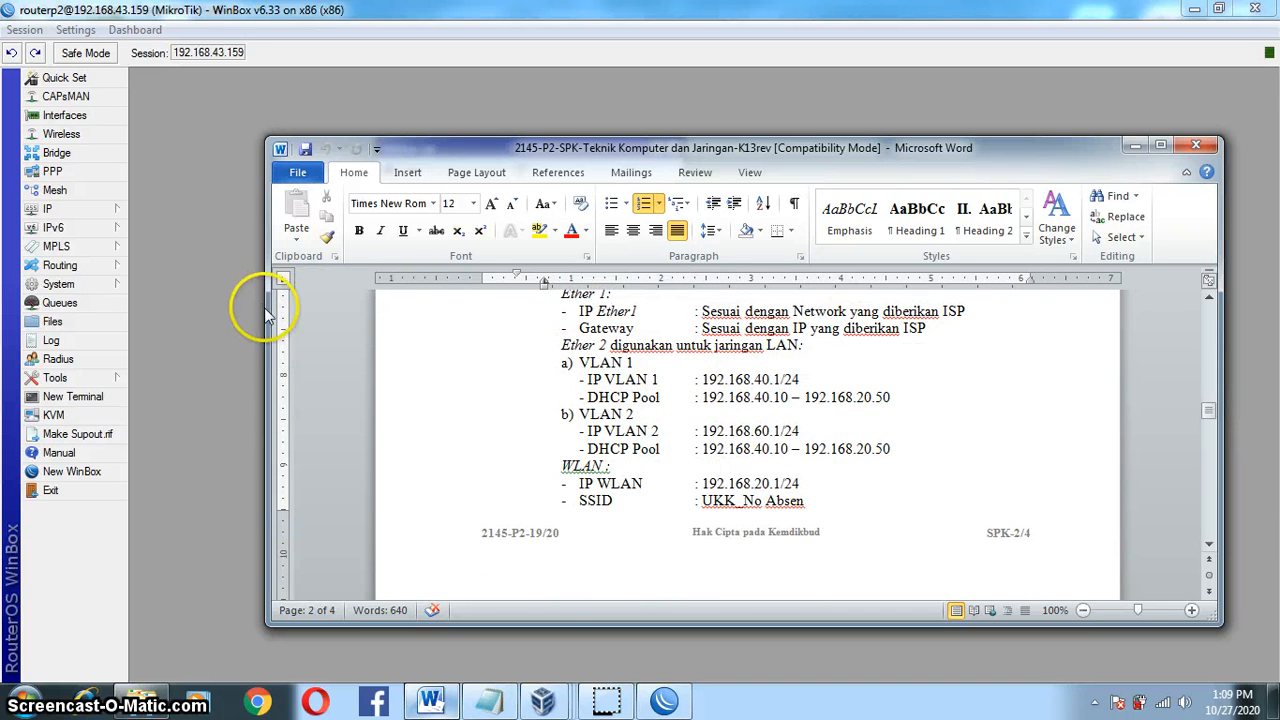
drag(268, 307, 560, 270)
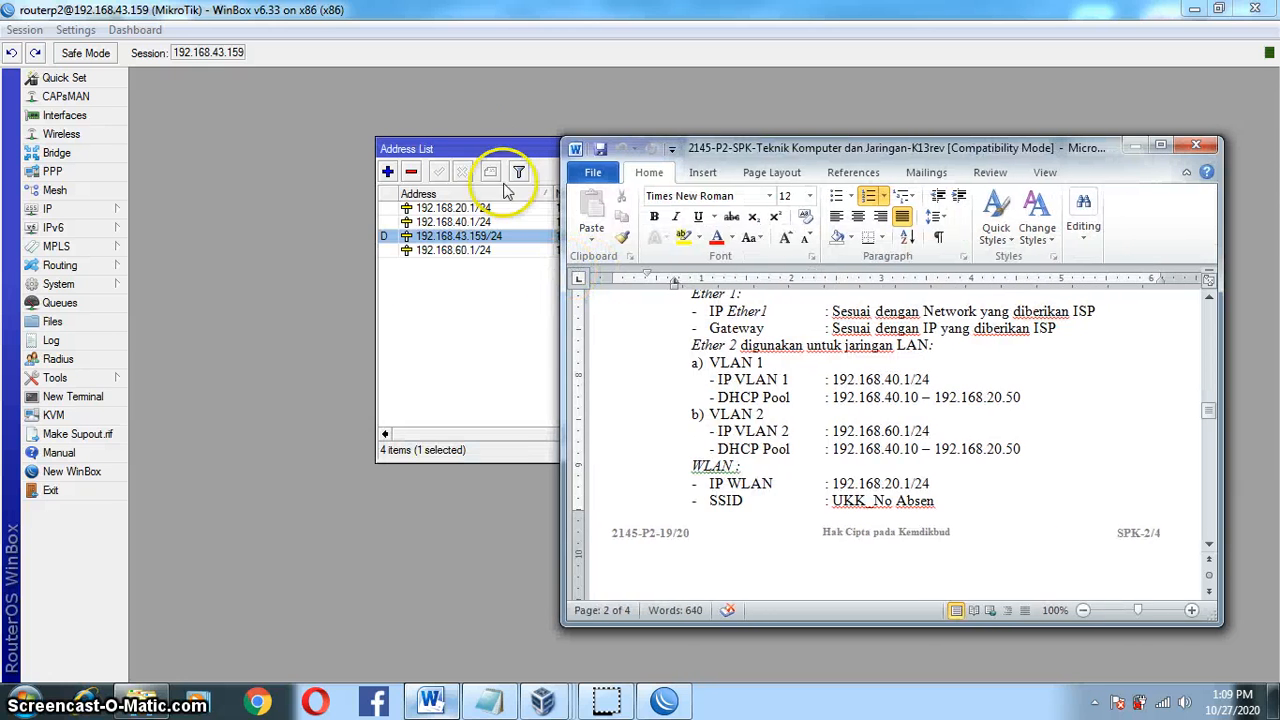
drag(476, 157, 310, 157)
click(396, 219)
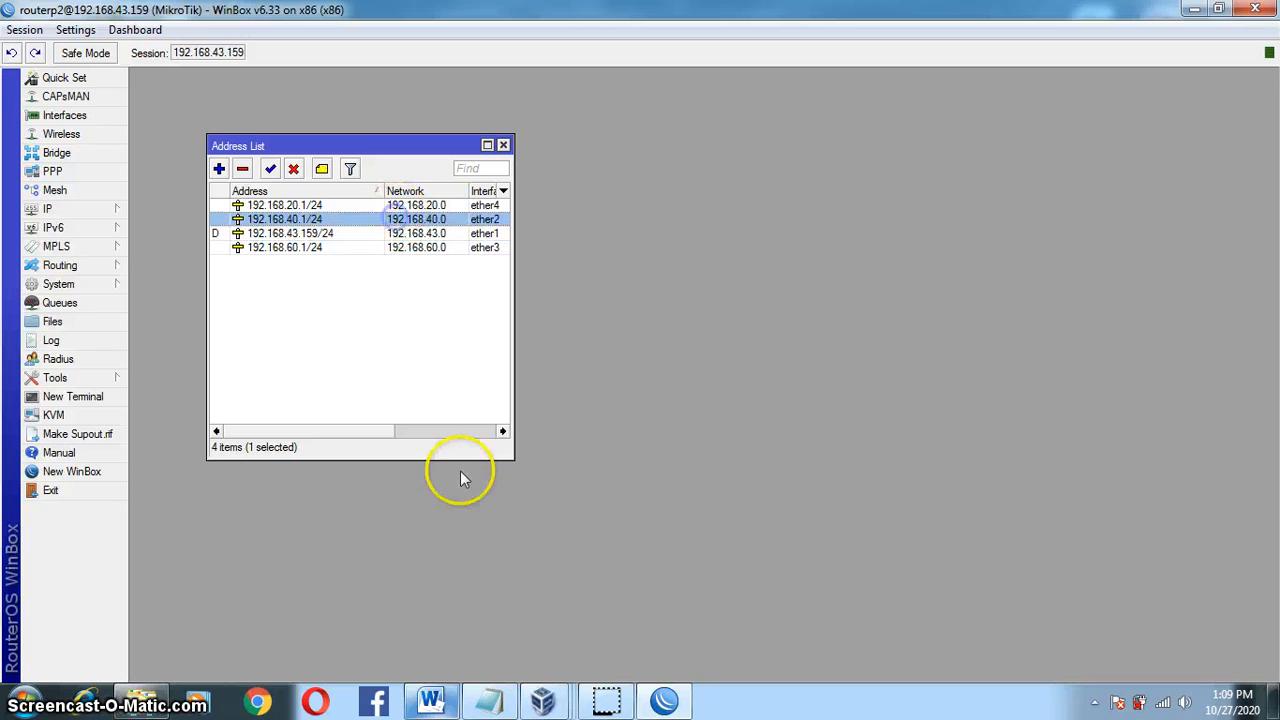
Step: Compare the VLAN 2 addressing line with 192.168.40.1/24, then close the Address List
click(458, 703)
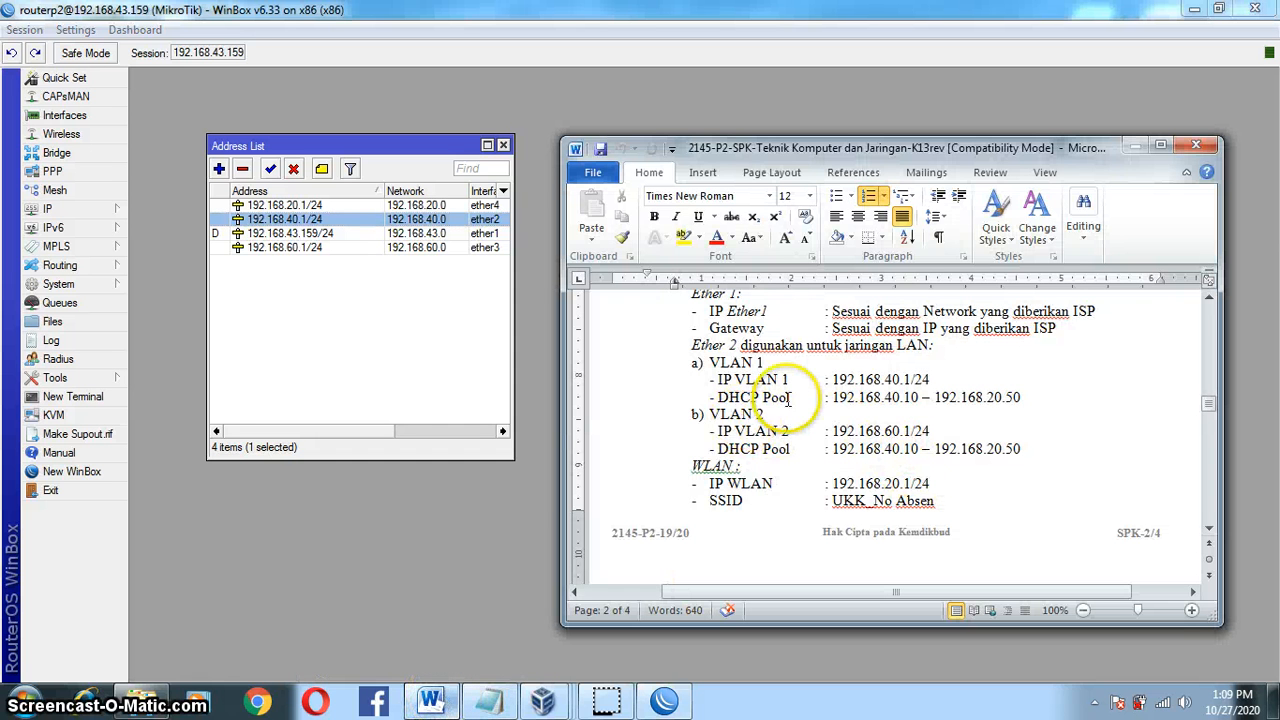
click(711, 427)
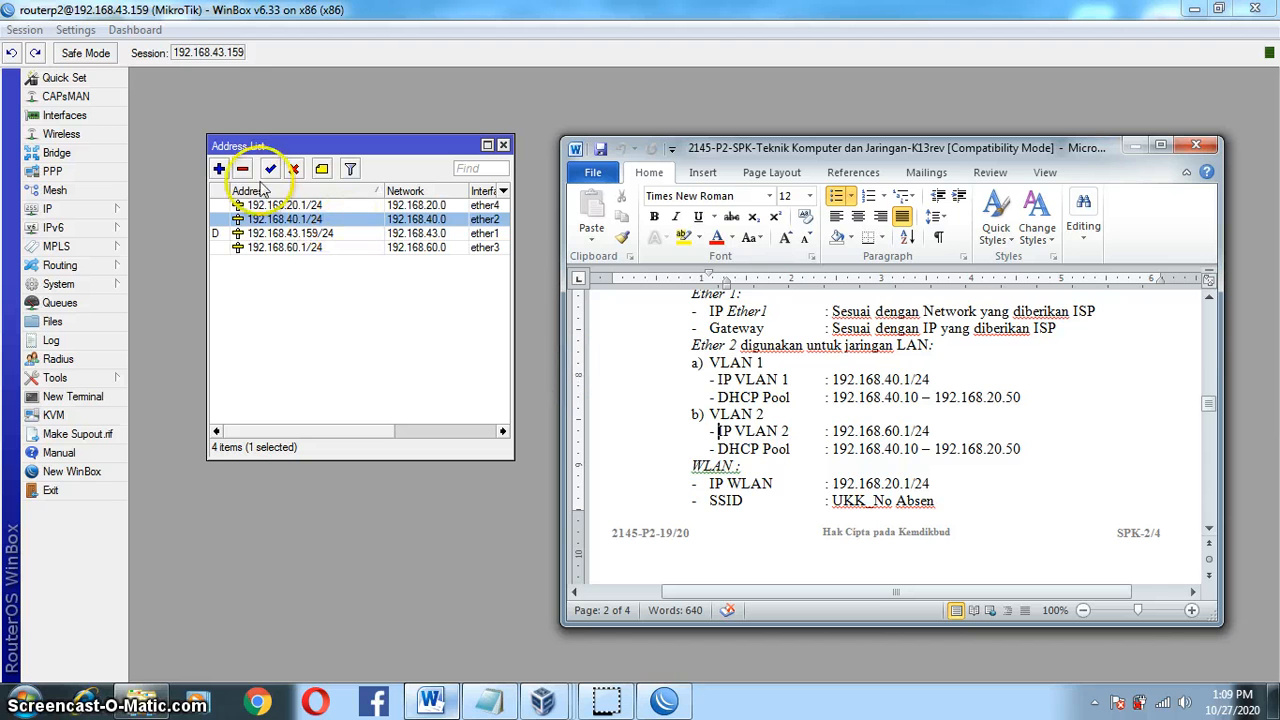
click(241, 220)
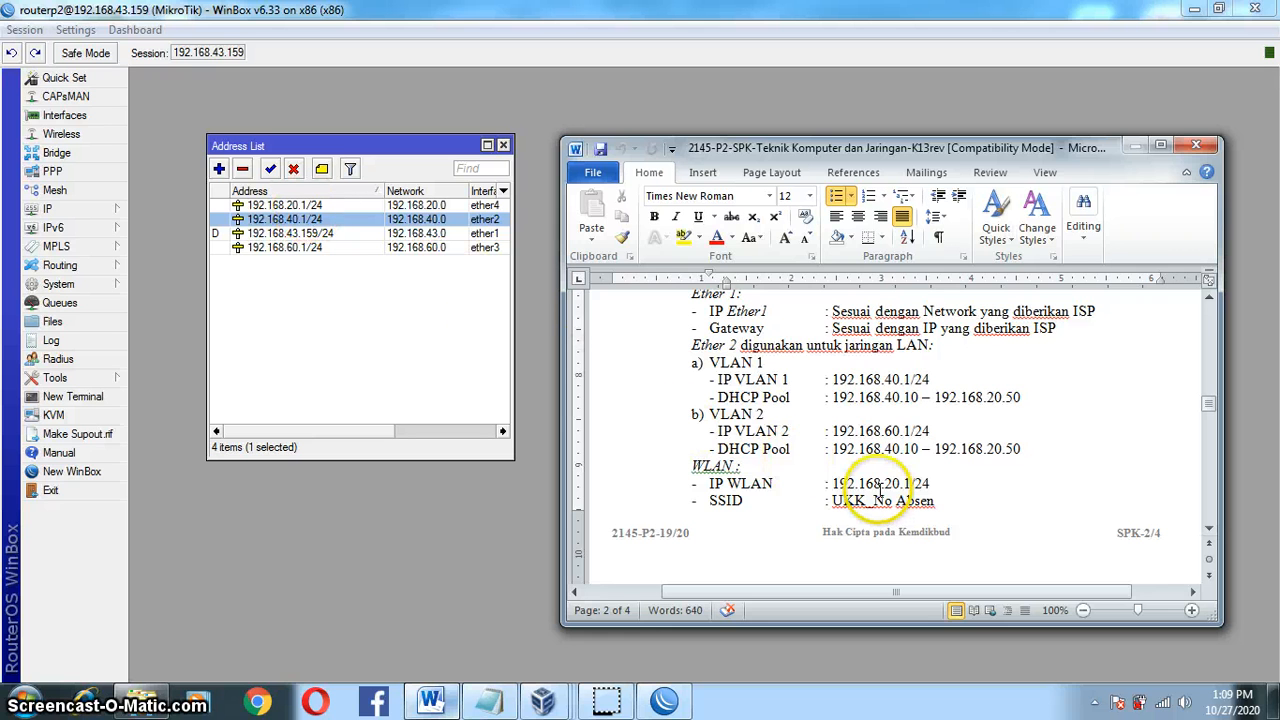
click(504, 148)
click(504, 148)
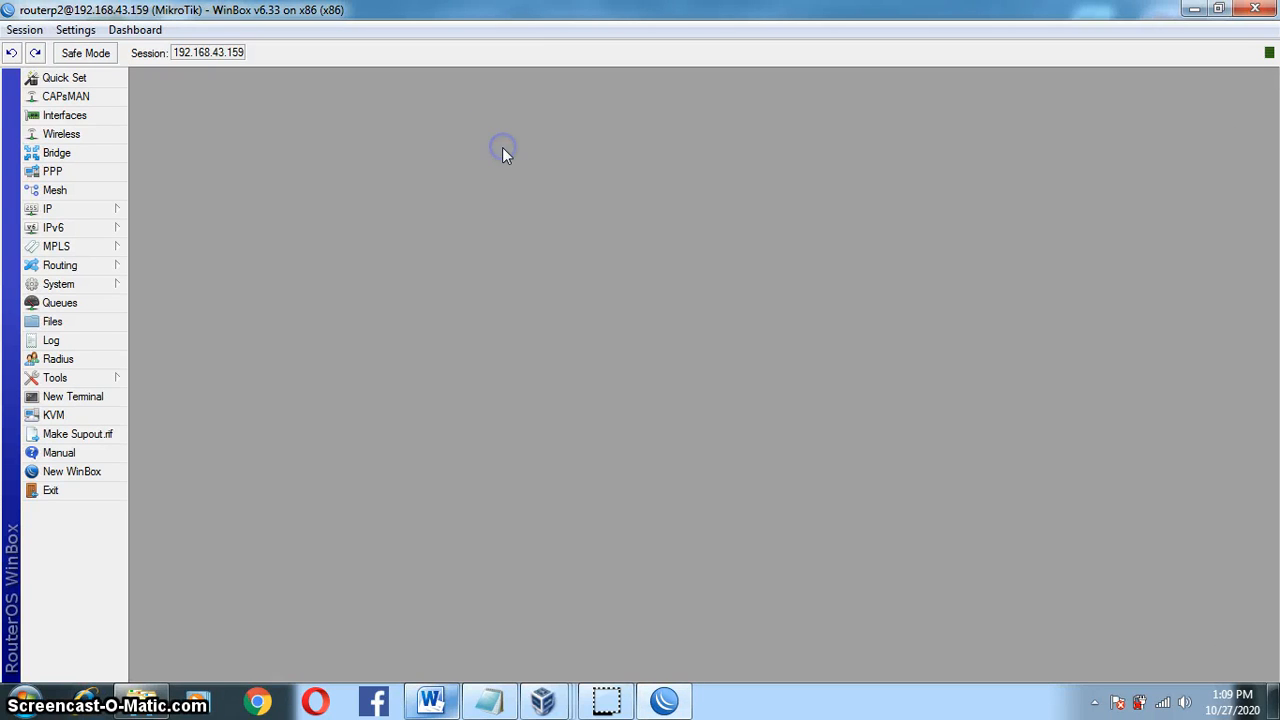
Step: Run DHCP Setup on ether2, accepting the address space and gateway 192.168.40.1
click(115, 191)
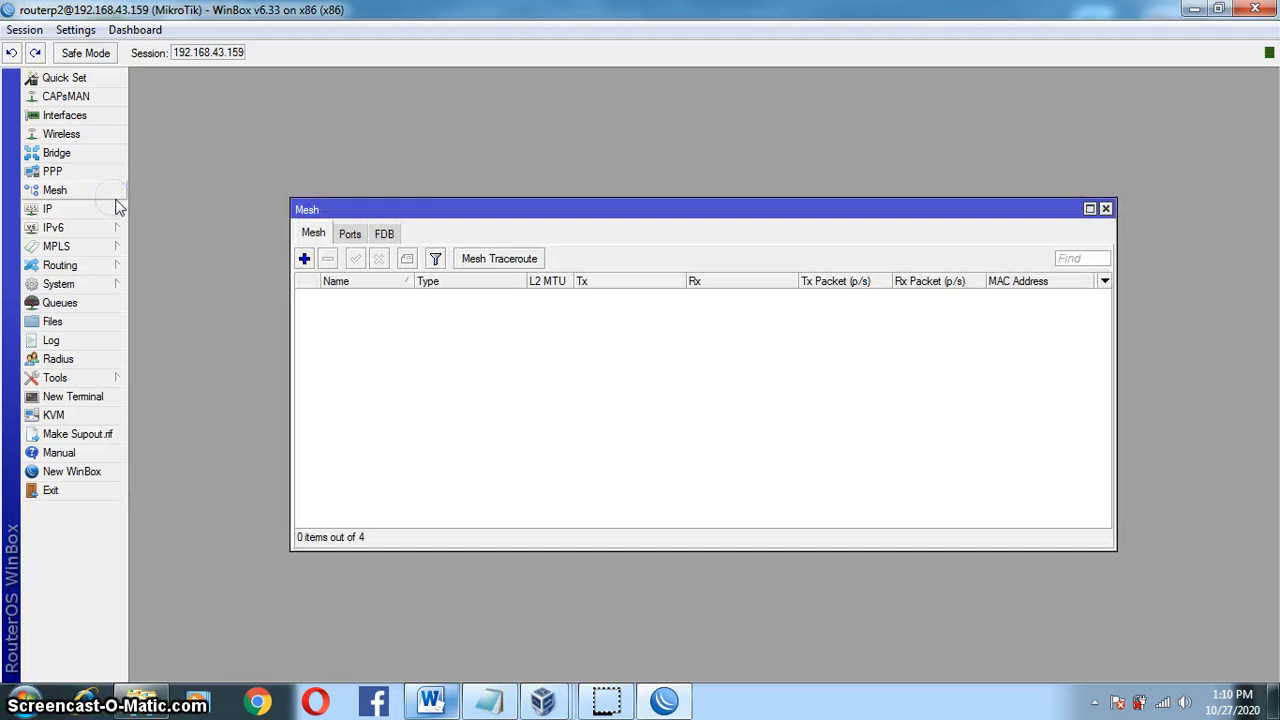
click(1107, 210)
click(84, 209)
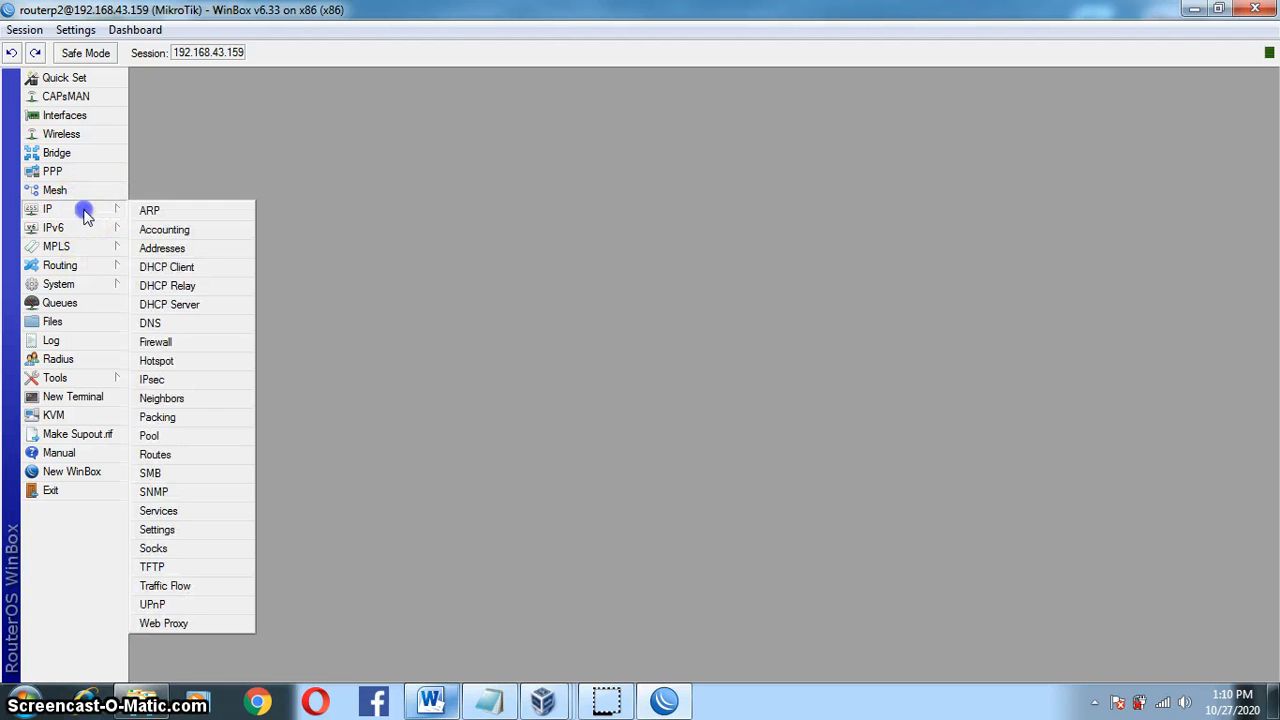
click(207, 302)
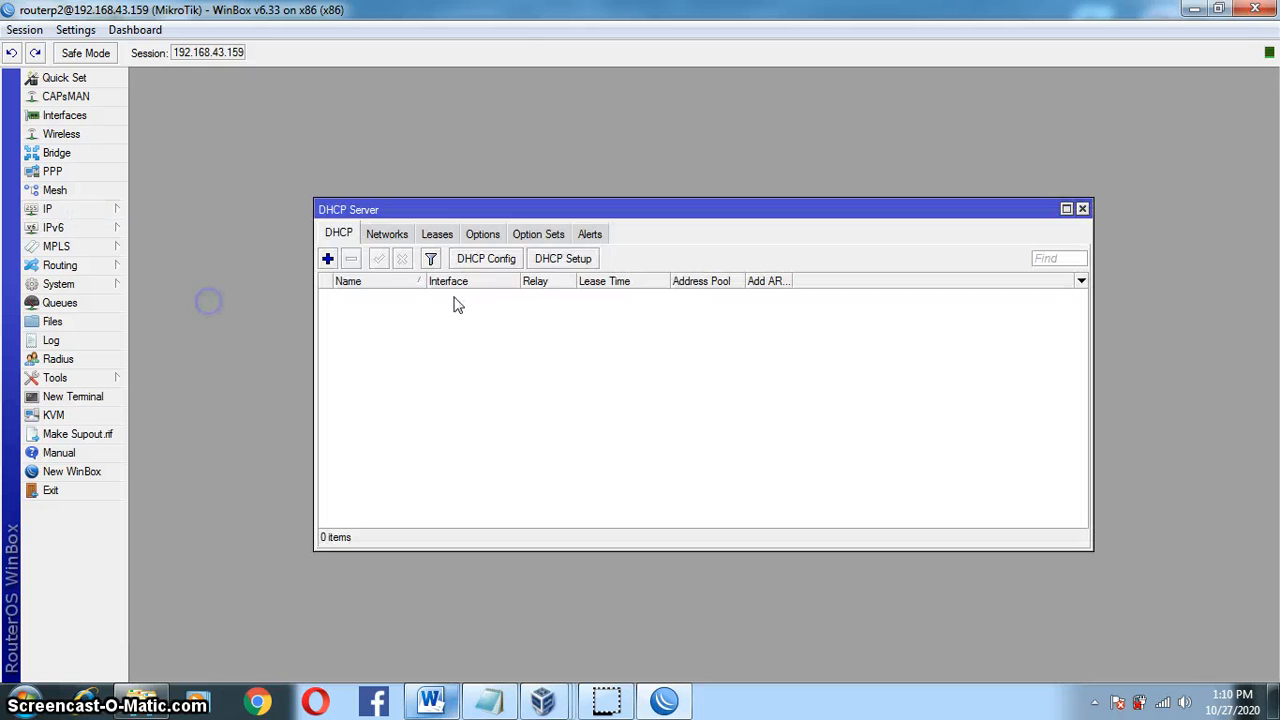
click(548, 264)
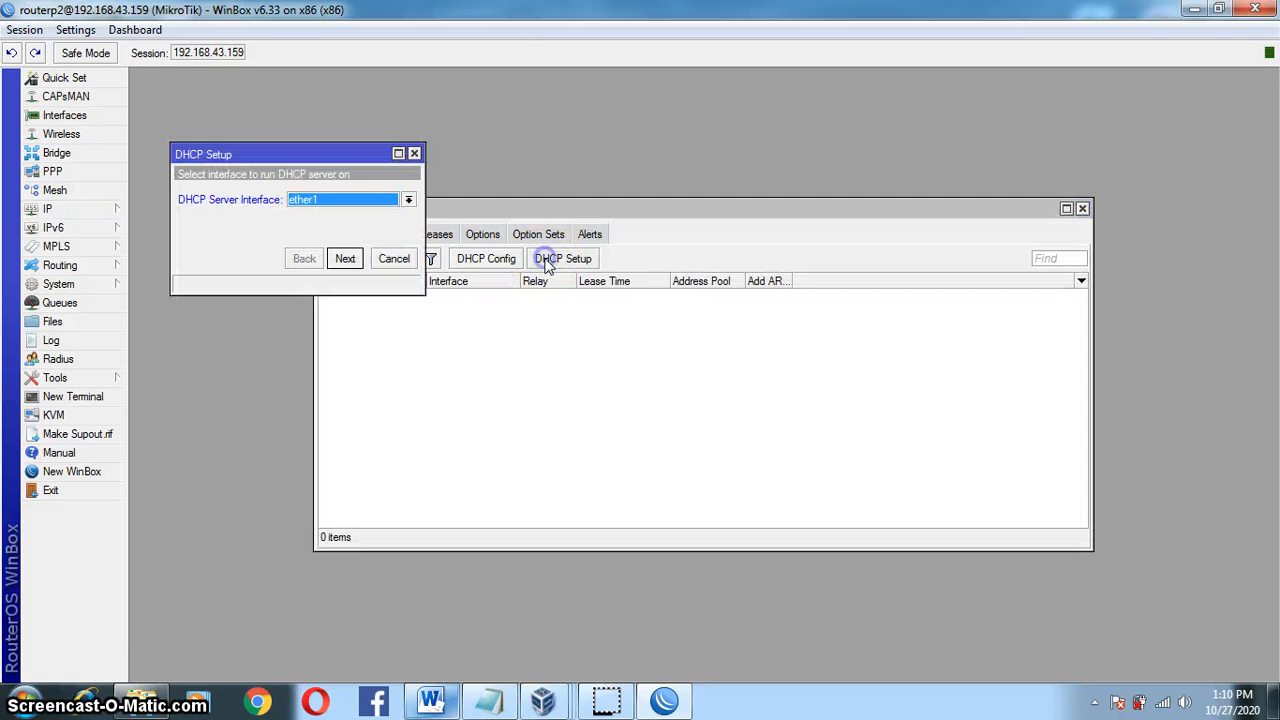
click(408, 199)
click(397, 228)
click(346, 259)
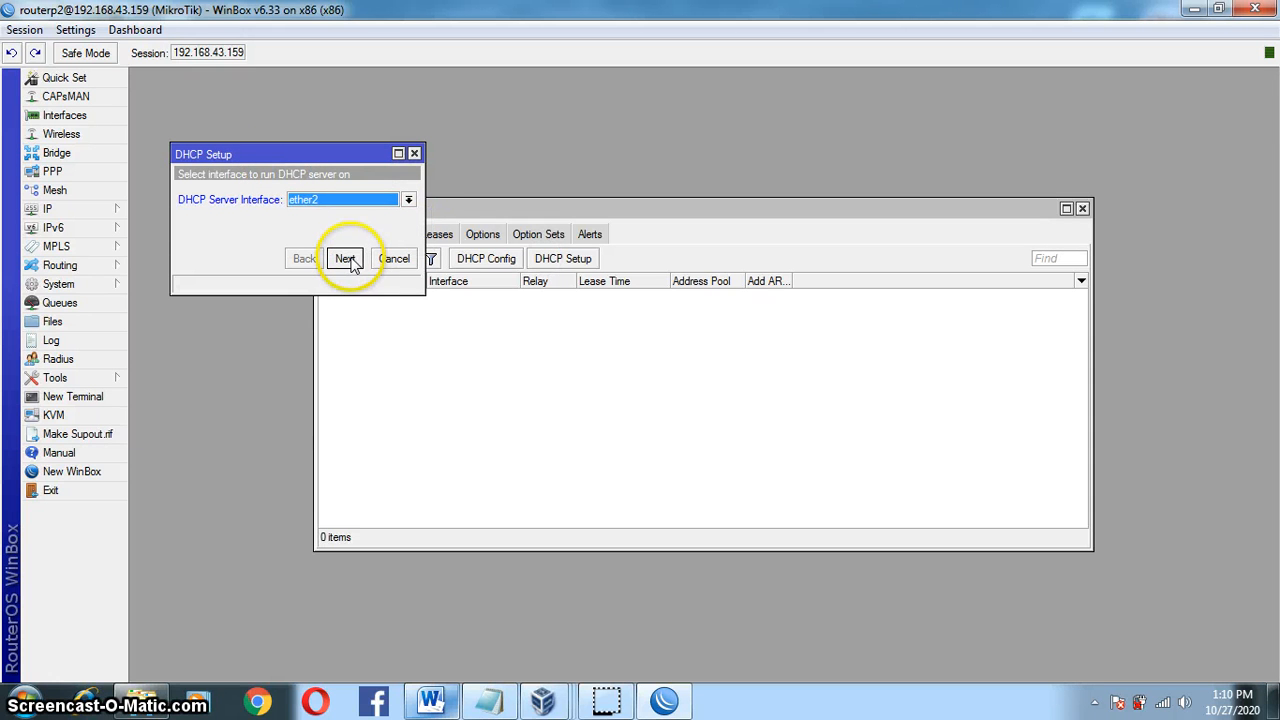
click(346, 259)
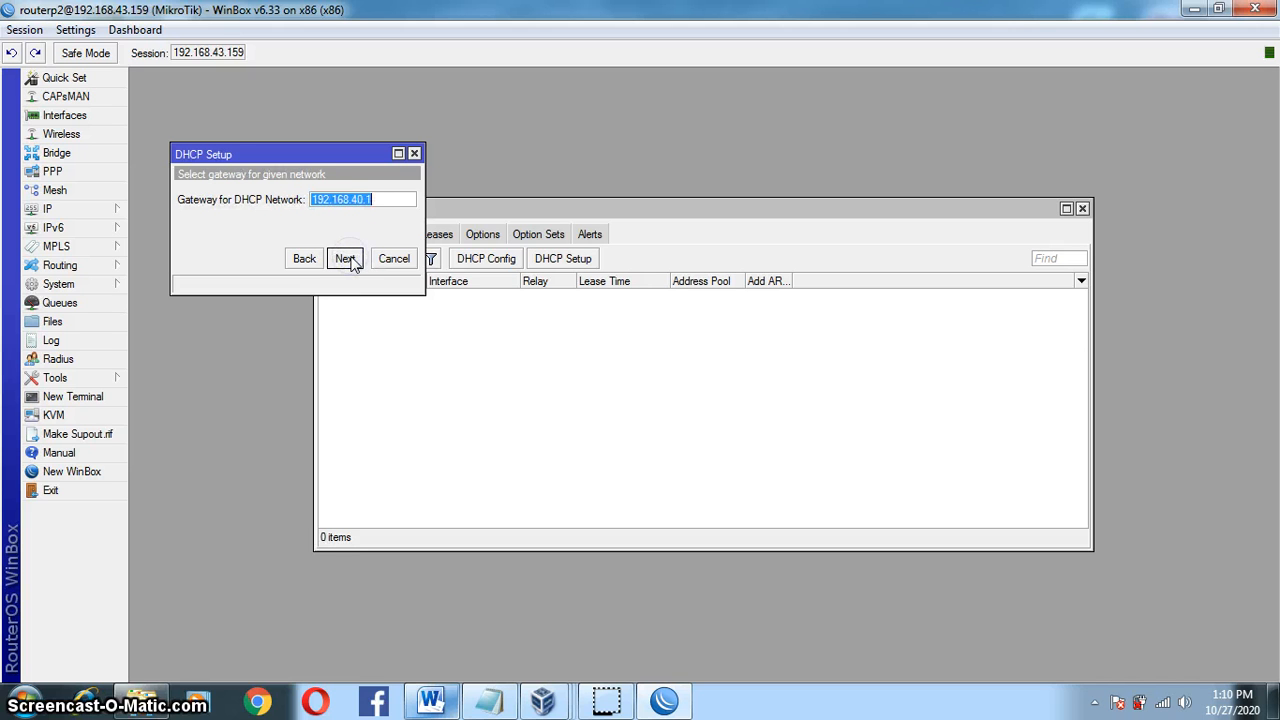
click(346, 259)
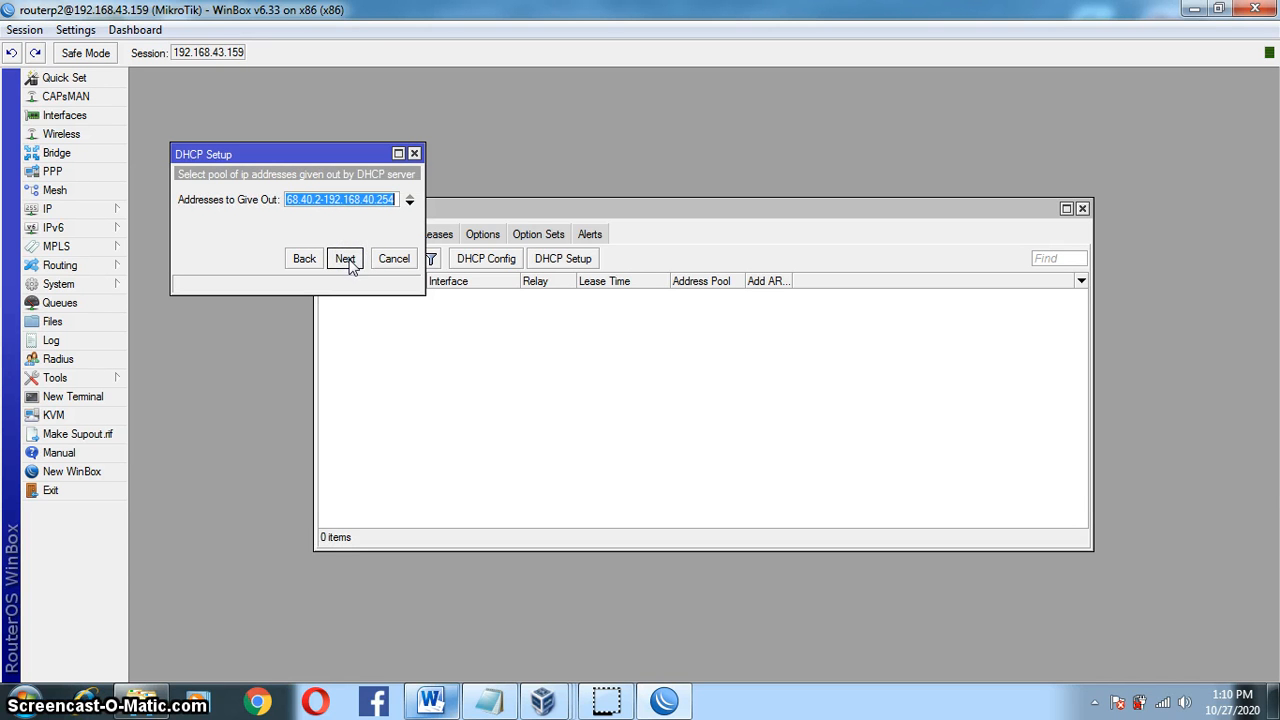
Step: Check the task sheet and set the pool to 192.168.40.10-192.168.40.50
click(430, 700)
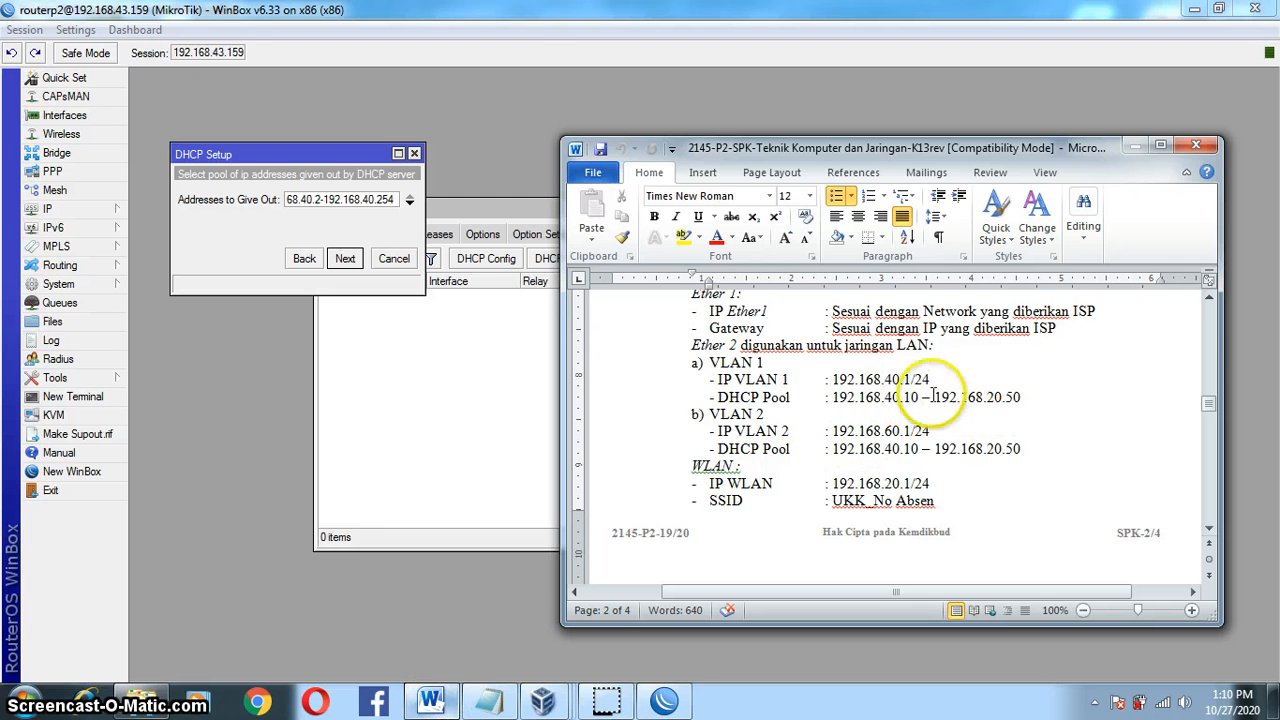
click(355, 200)
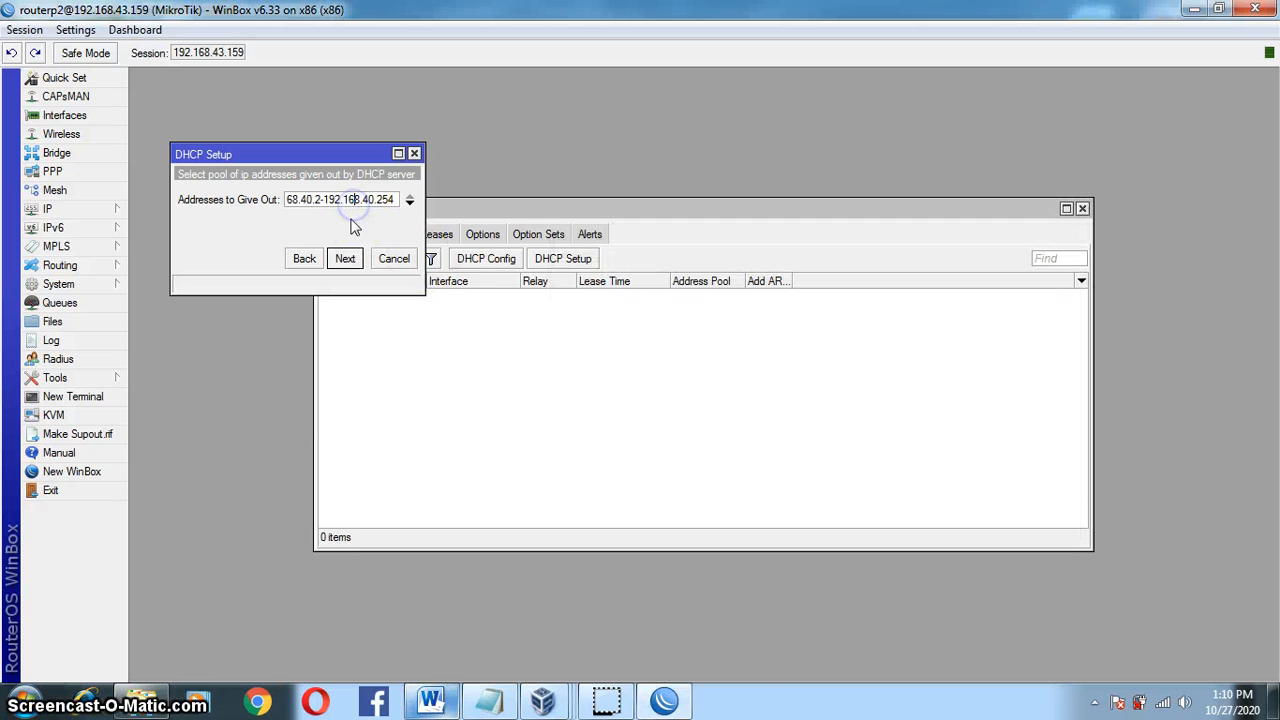
click(316, 199)
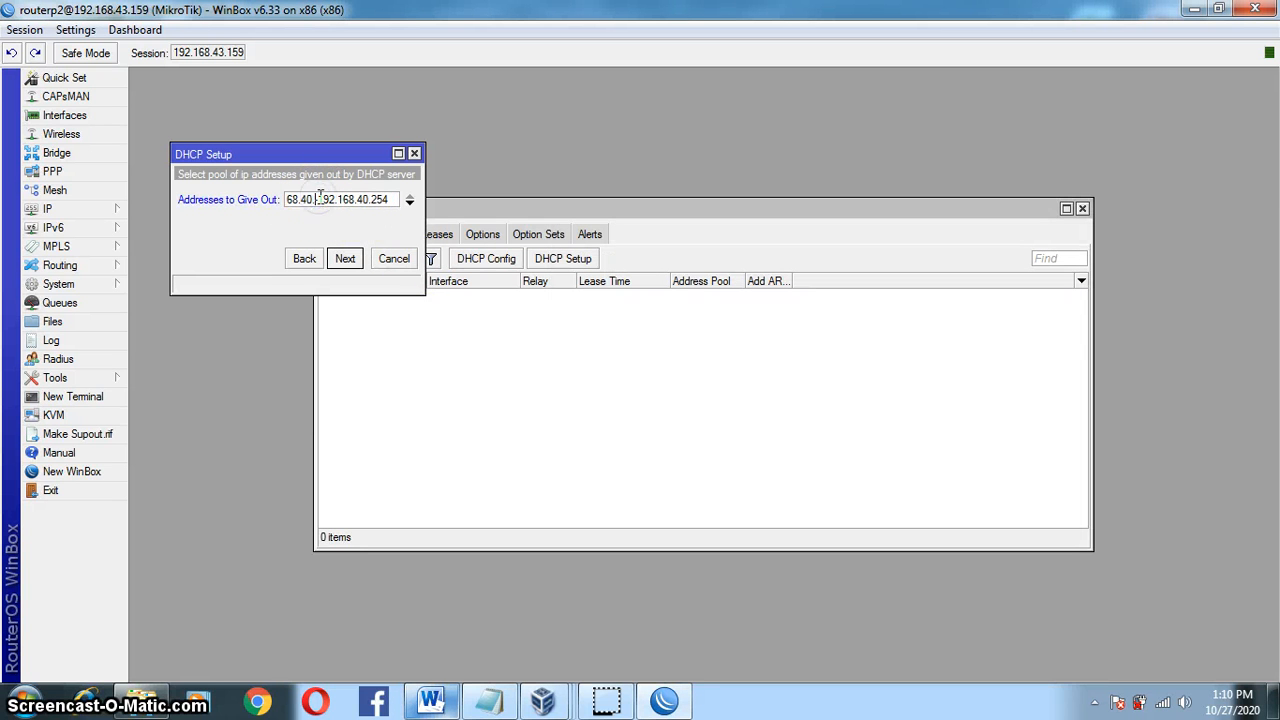
key(BackSpace)
text(-)
click(344, 259)
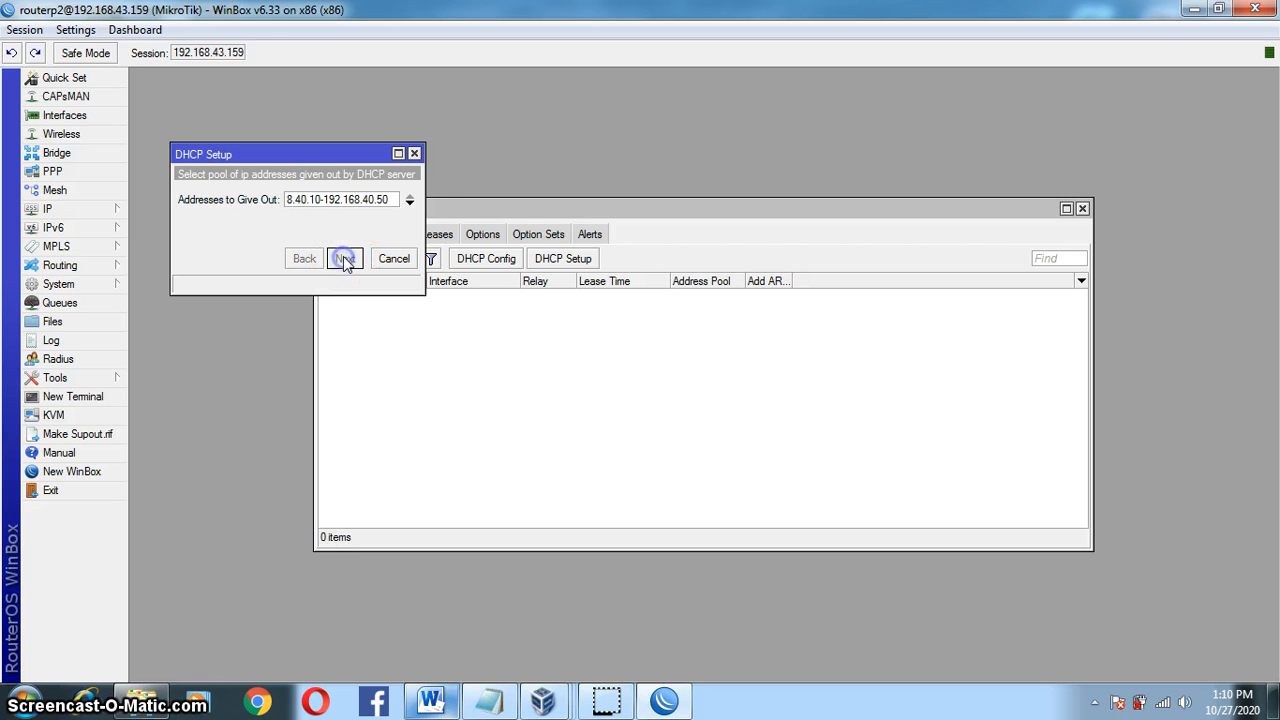
Step: Add DNS servers 8.8.8.8 and 192.168.40.1 and finish creating dhcp1
click(409, 202)
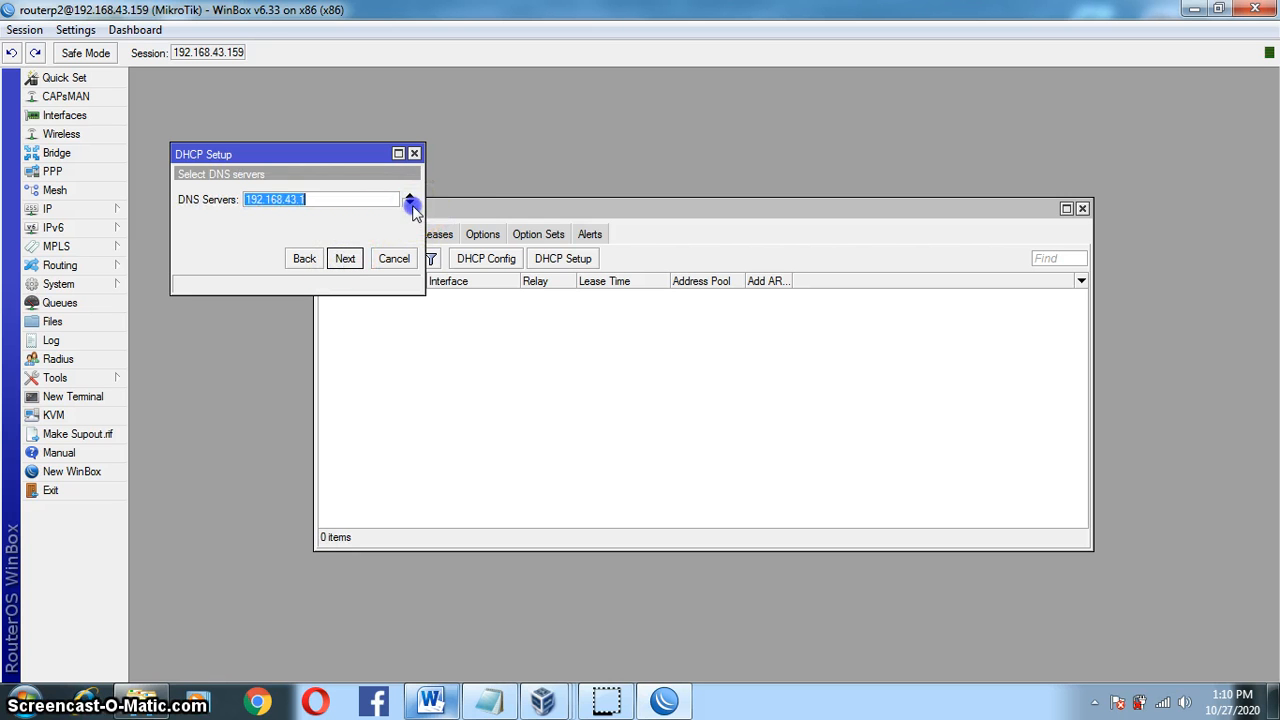
click(409, 222)
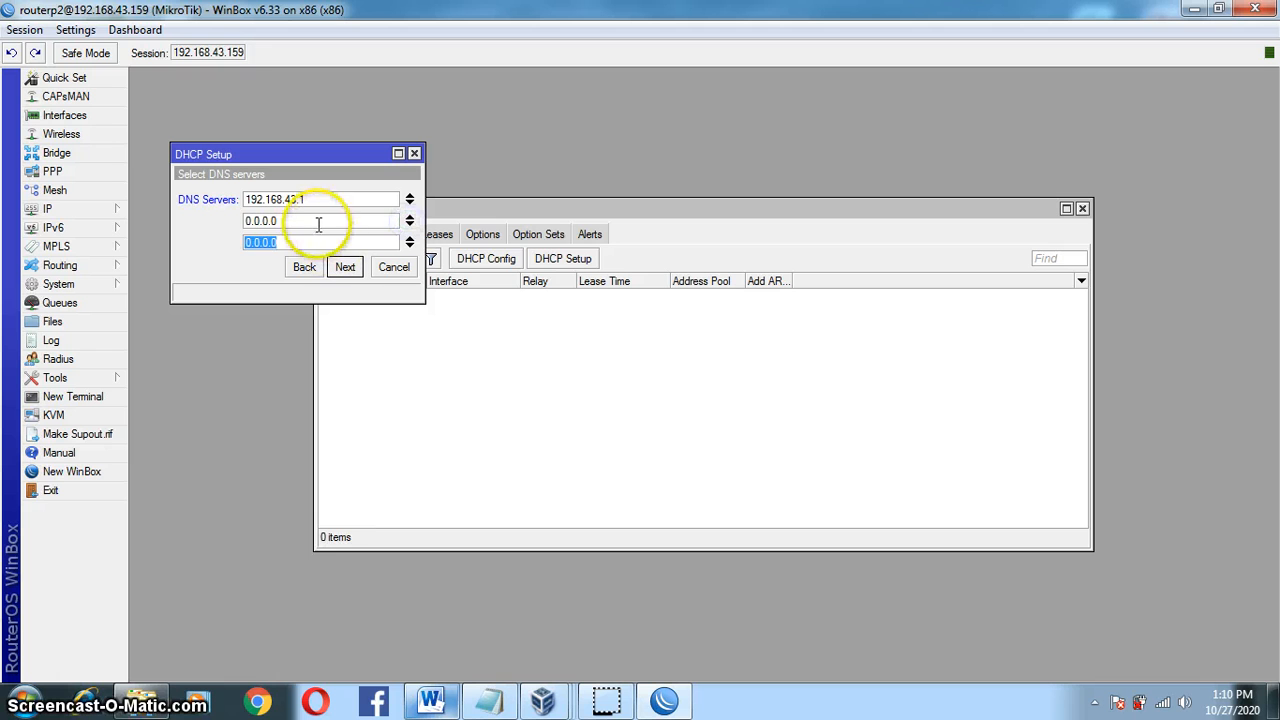
drag(300, 221, 245, 224)
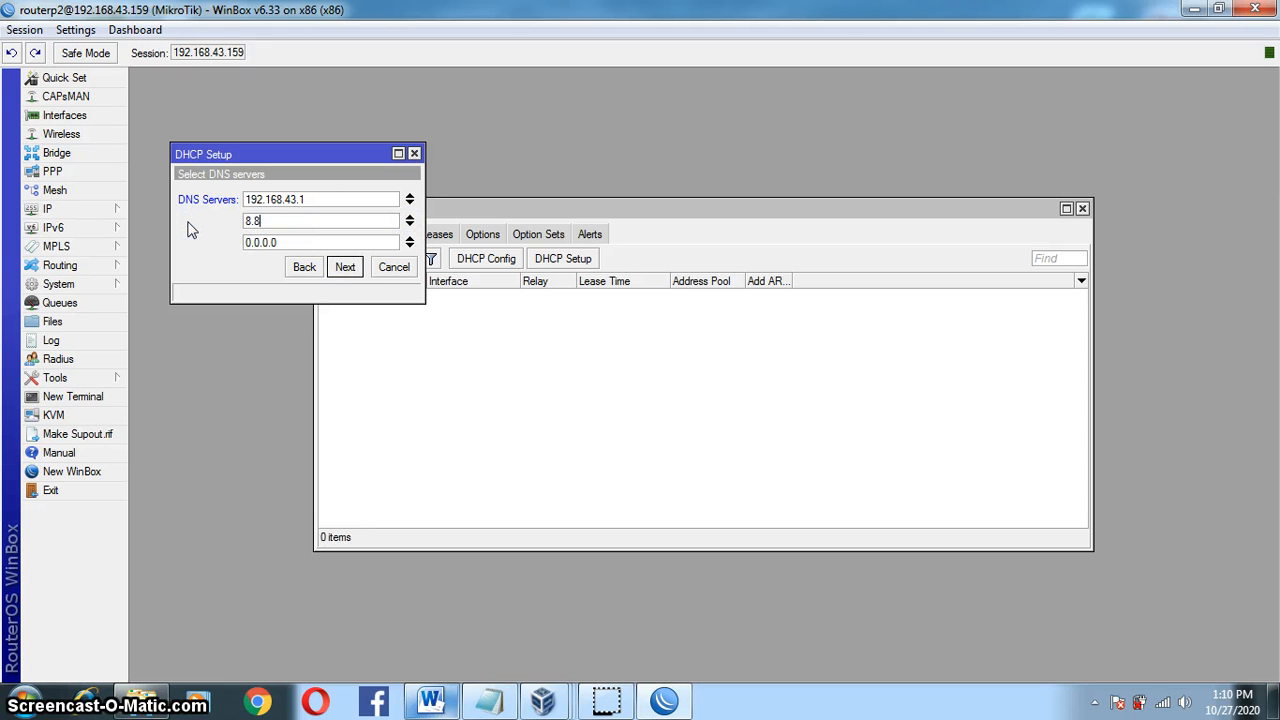
text(8.8.8.8)
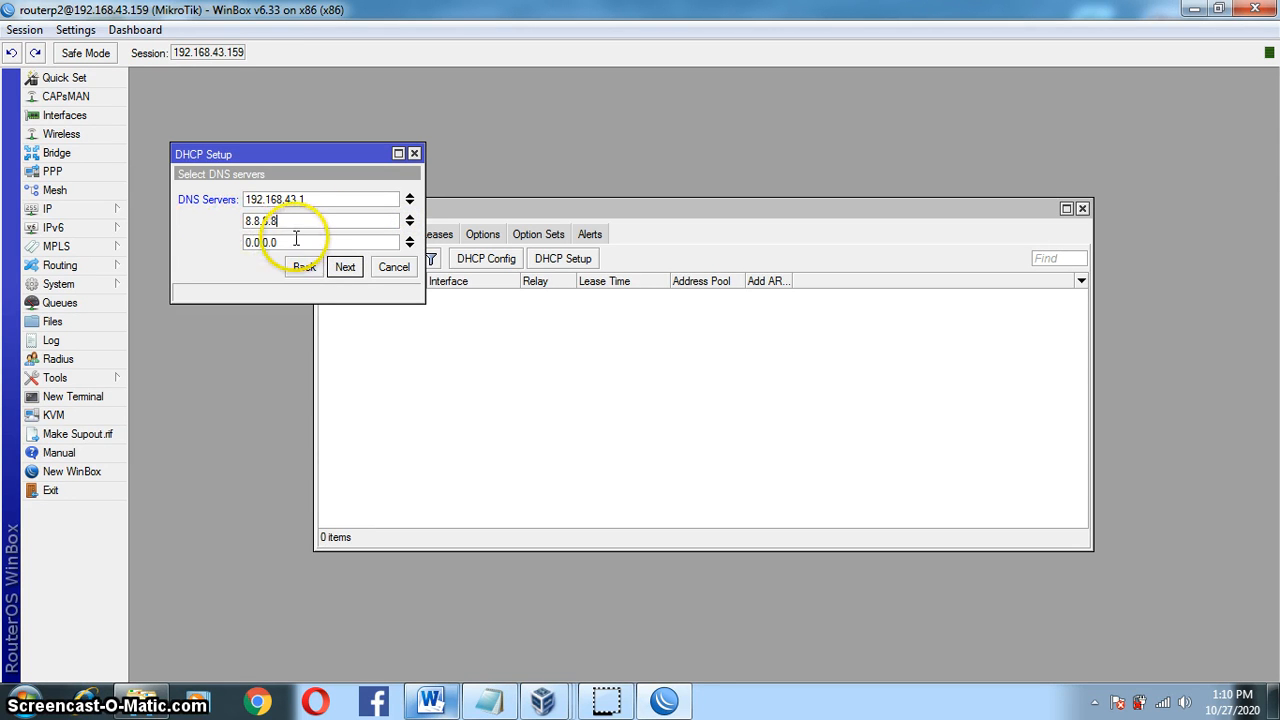
drag(303, 243, 200, 245)
text(192.168)
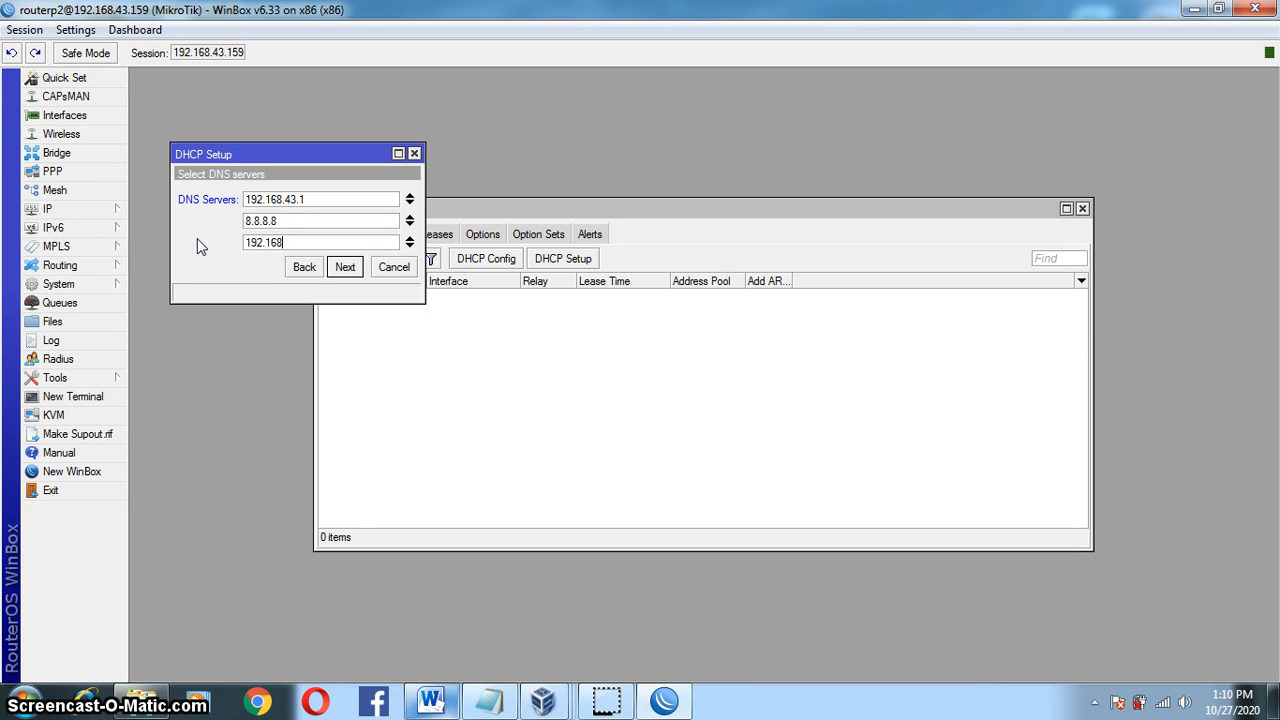
text(.)
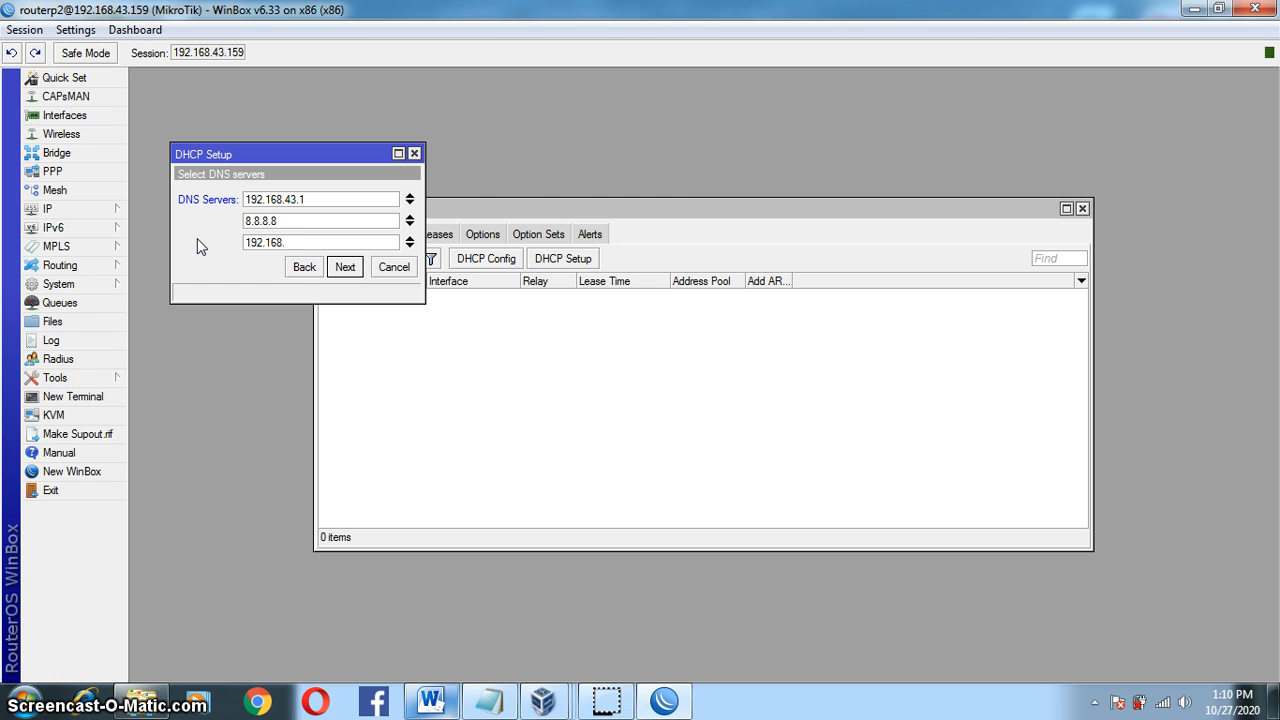
text(40.1)
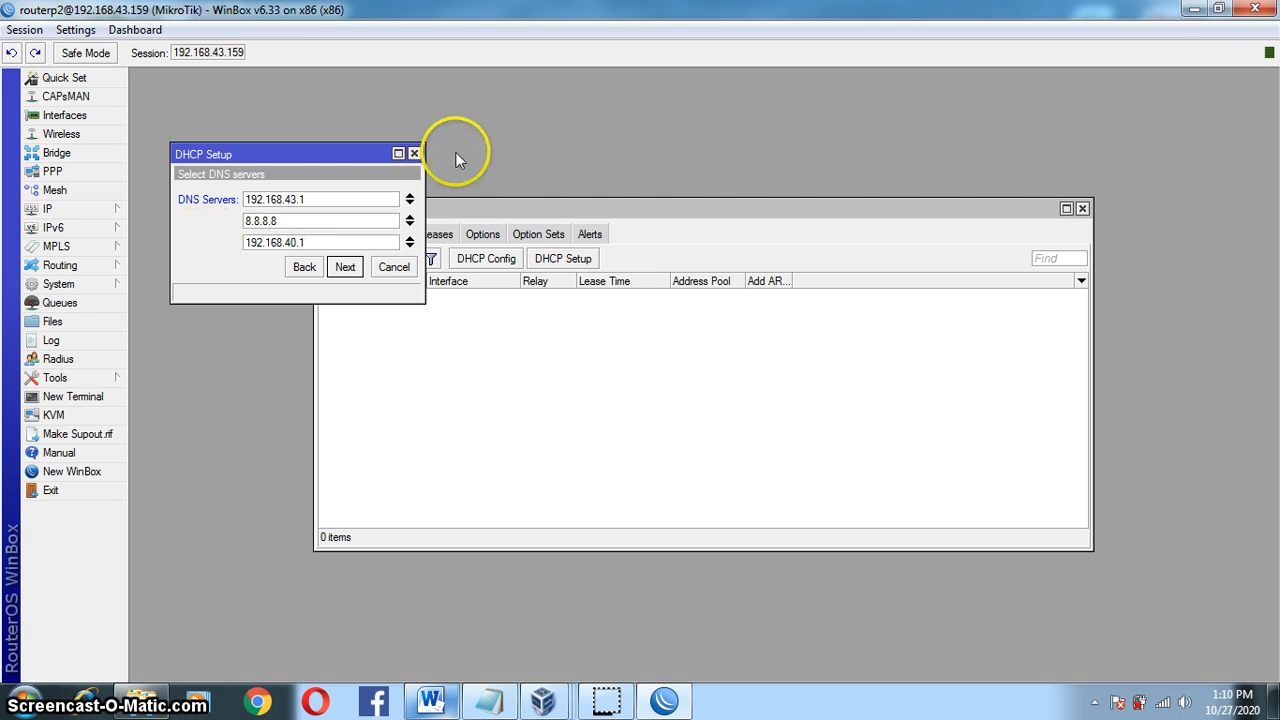
click(345, 267)
click(347, 268)
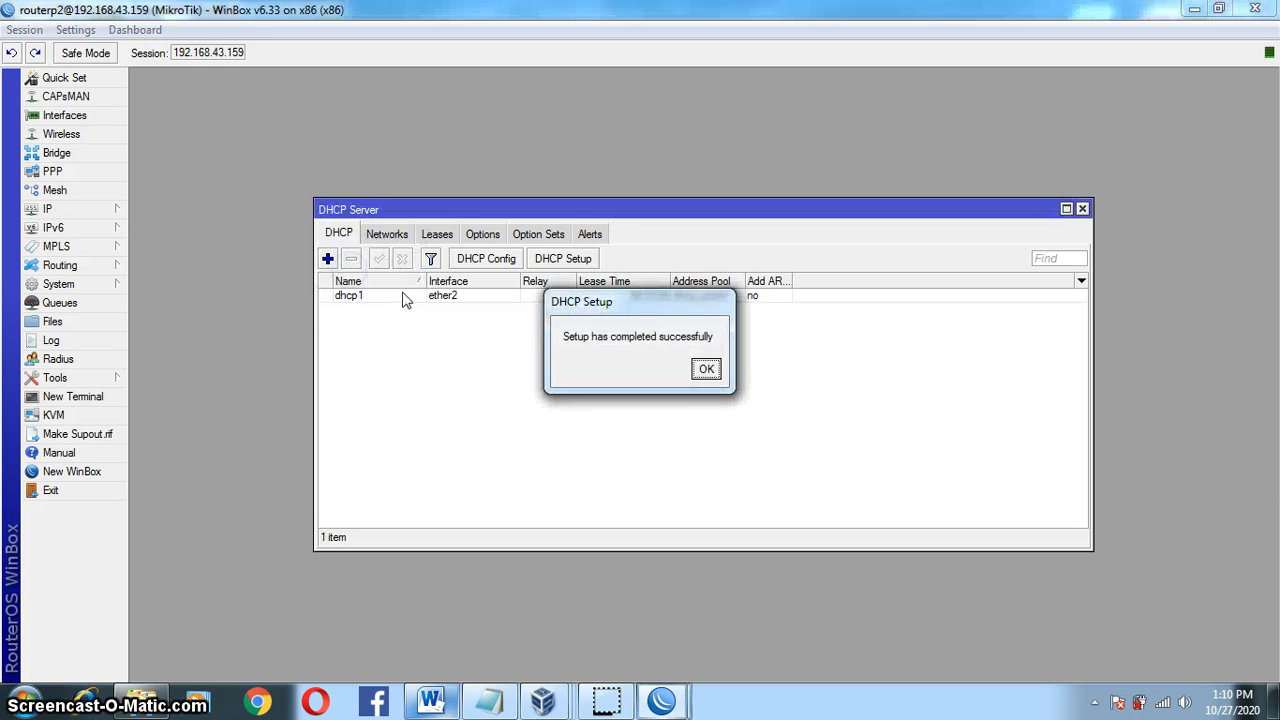
Step: Start DHCP Setup on ether3, accepting 192.168.60.0/24 and gateway 192.168.60.1
click(706, 369)
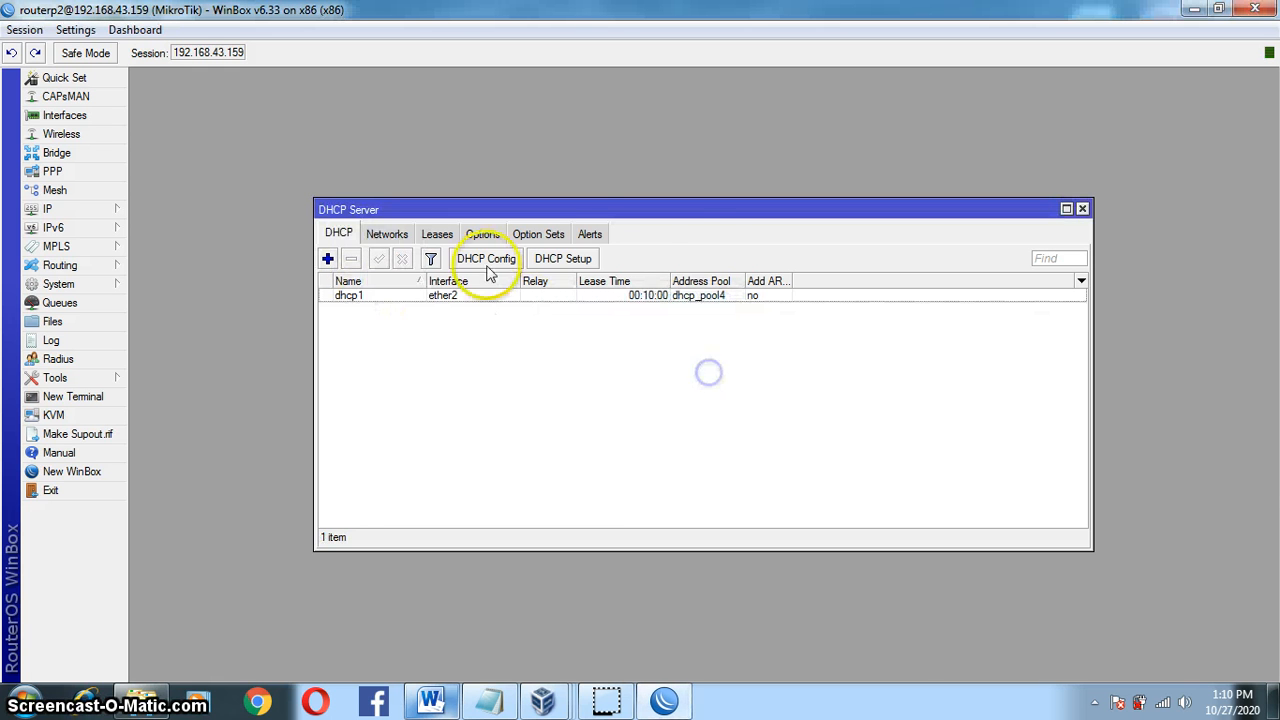
click(566, 258)
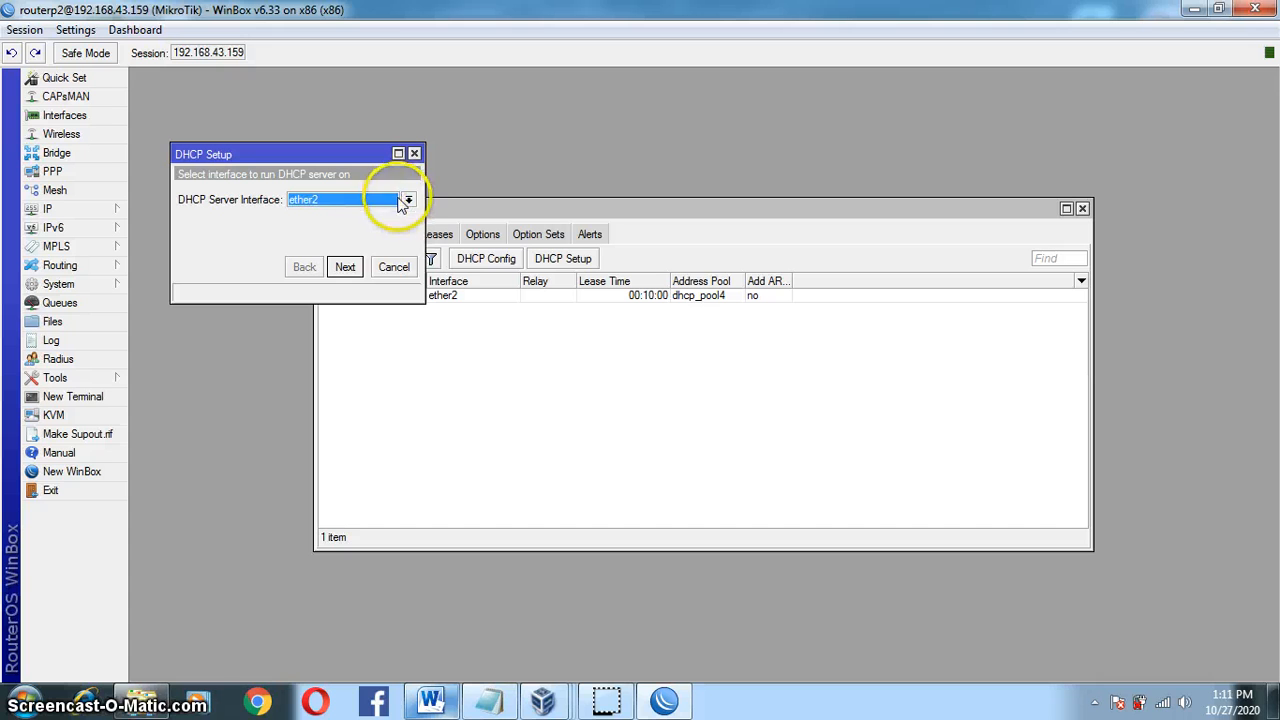
click(405, 200)
click(390, 240)
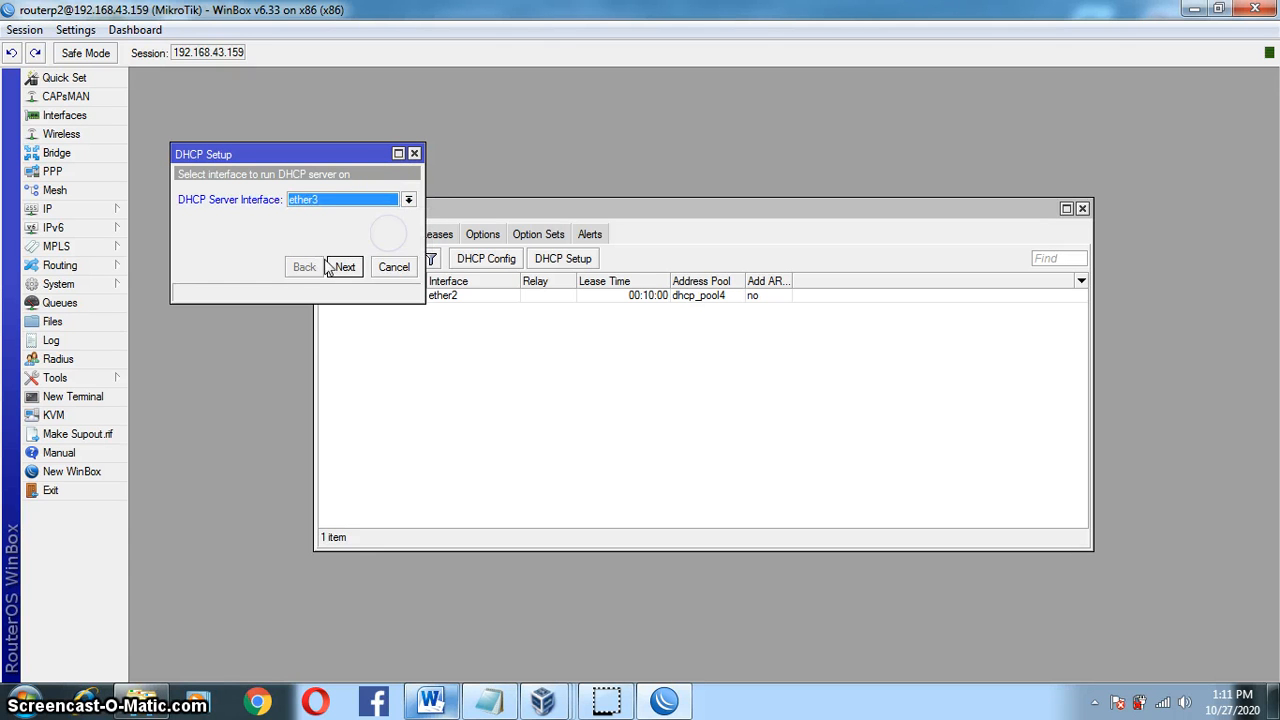
click(345, 267)
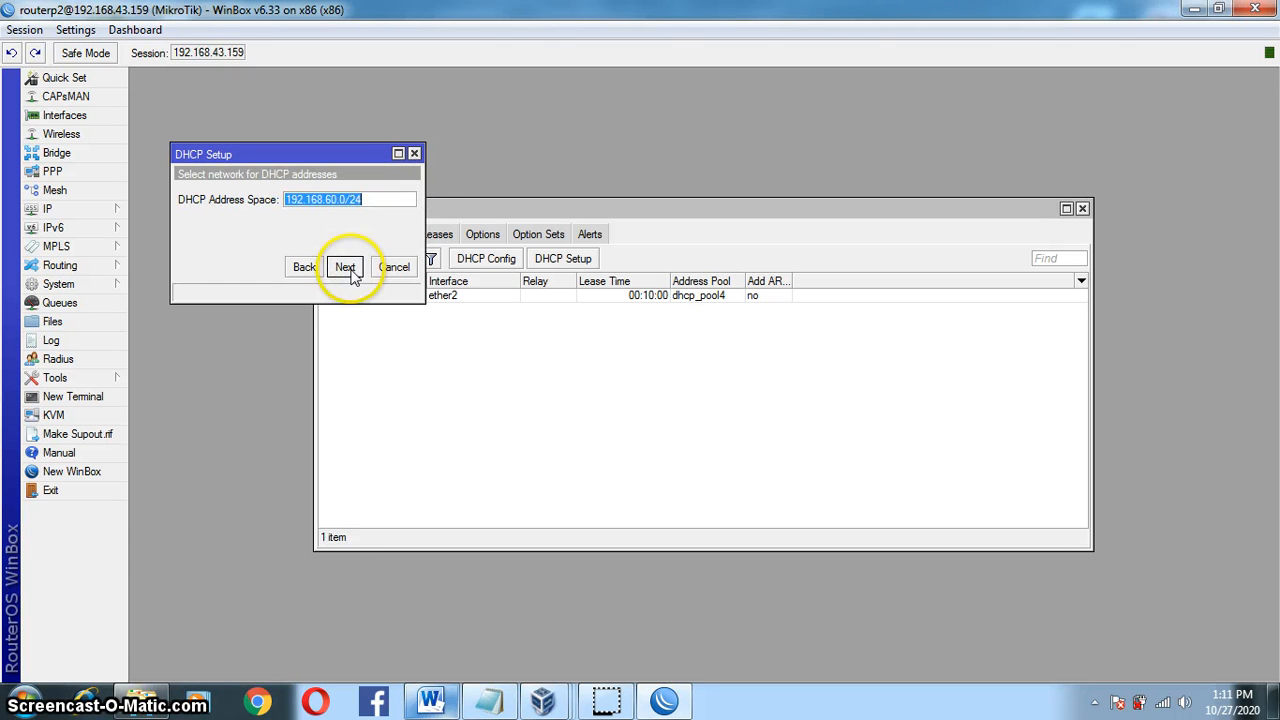
click(346, 268)
click(348, 270)
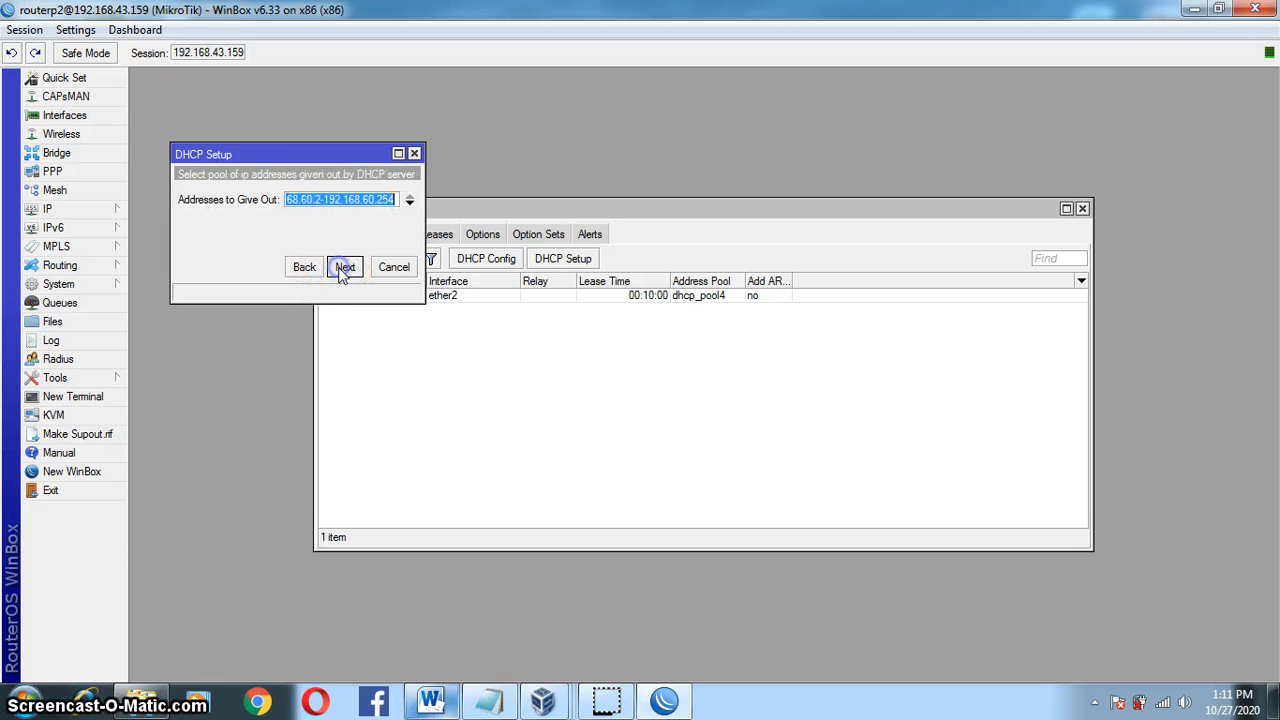
Step: End the pool at 192.168.60.50, fix the third DNS to 192.168.60.1, and finish dhcp2
click(327, 203)
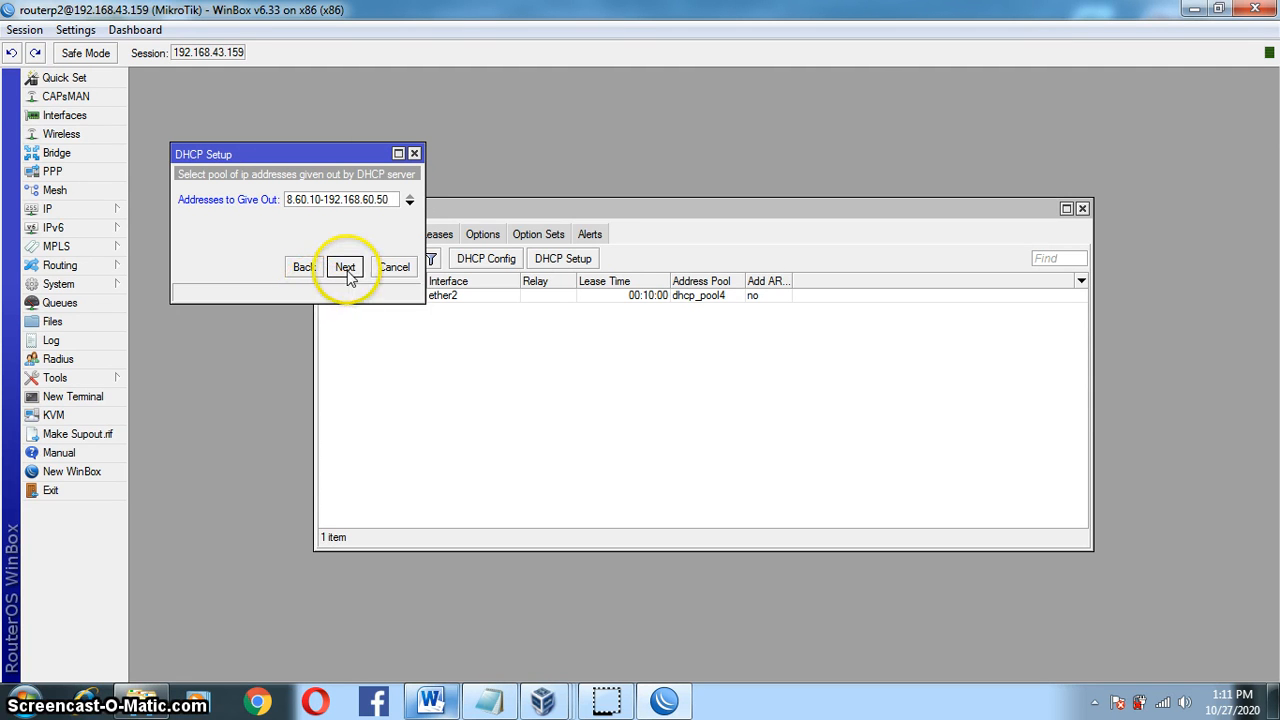
click(345, 267)
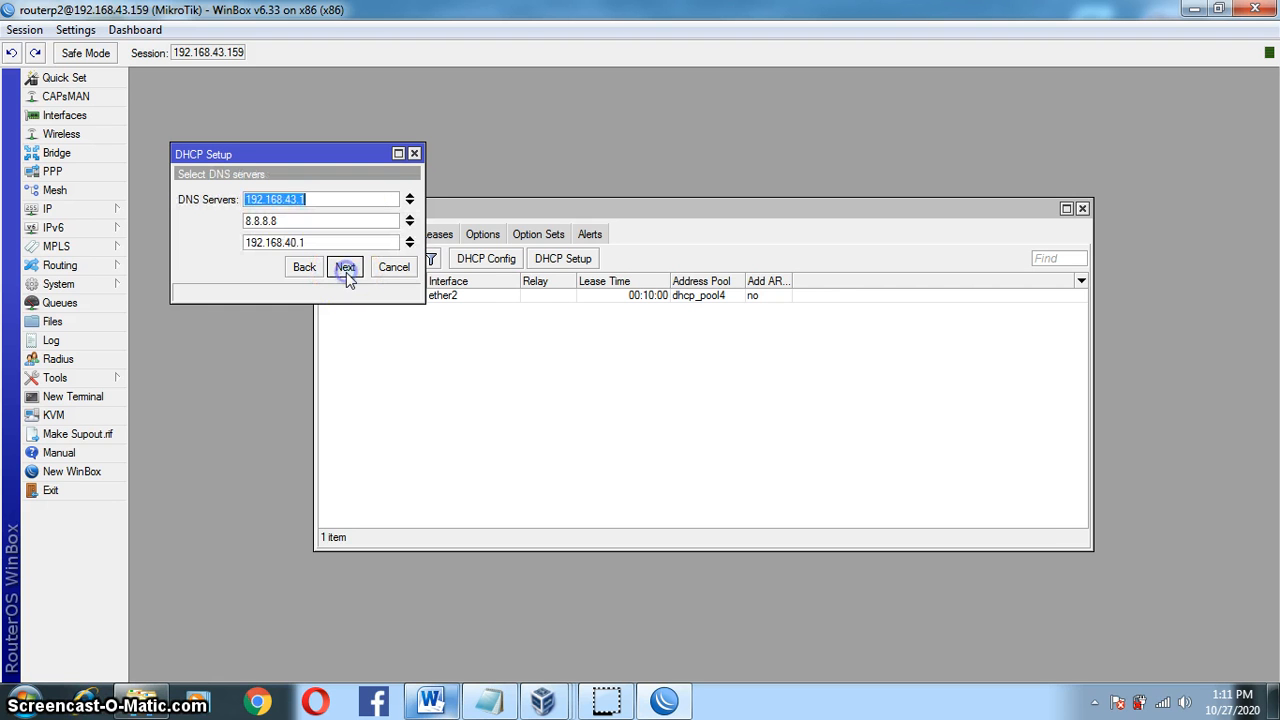
click(287, 241)
key(BackSpace)
text(6)
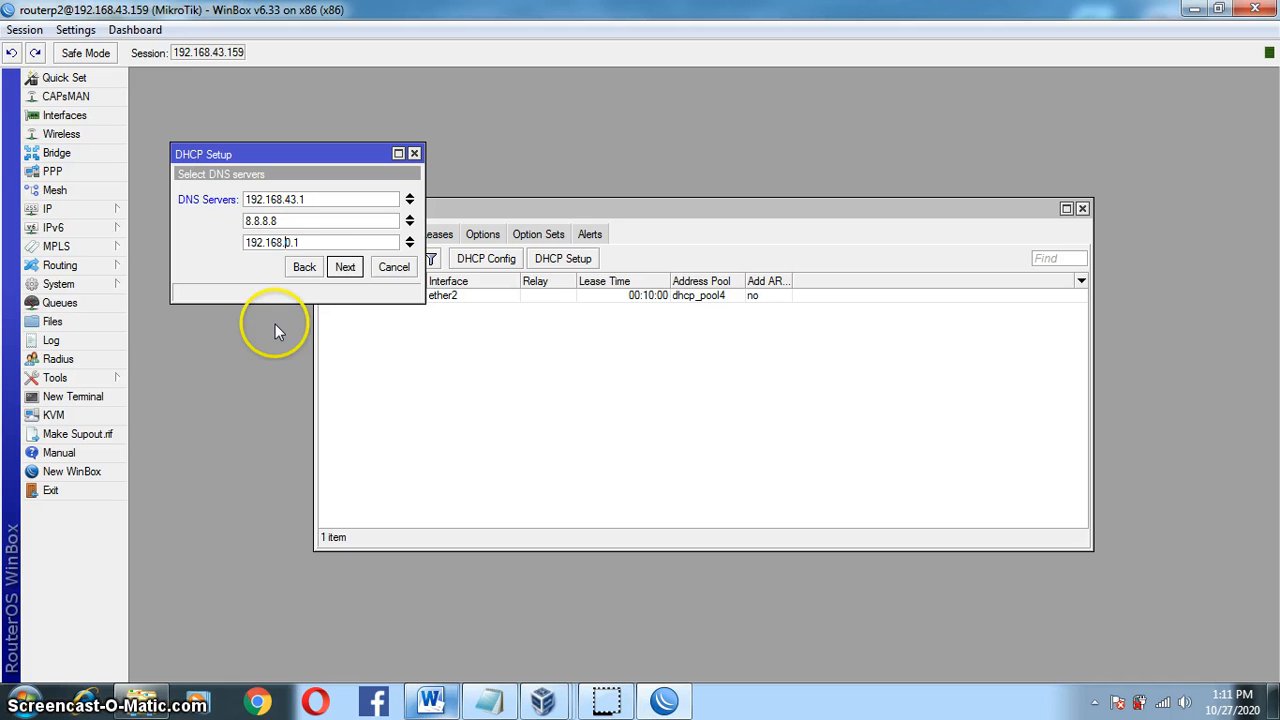
click(343, 267)
click(343, 268)
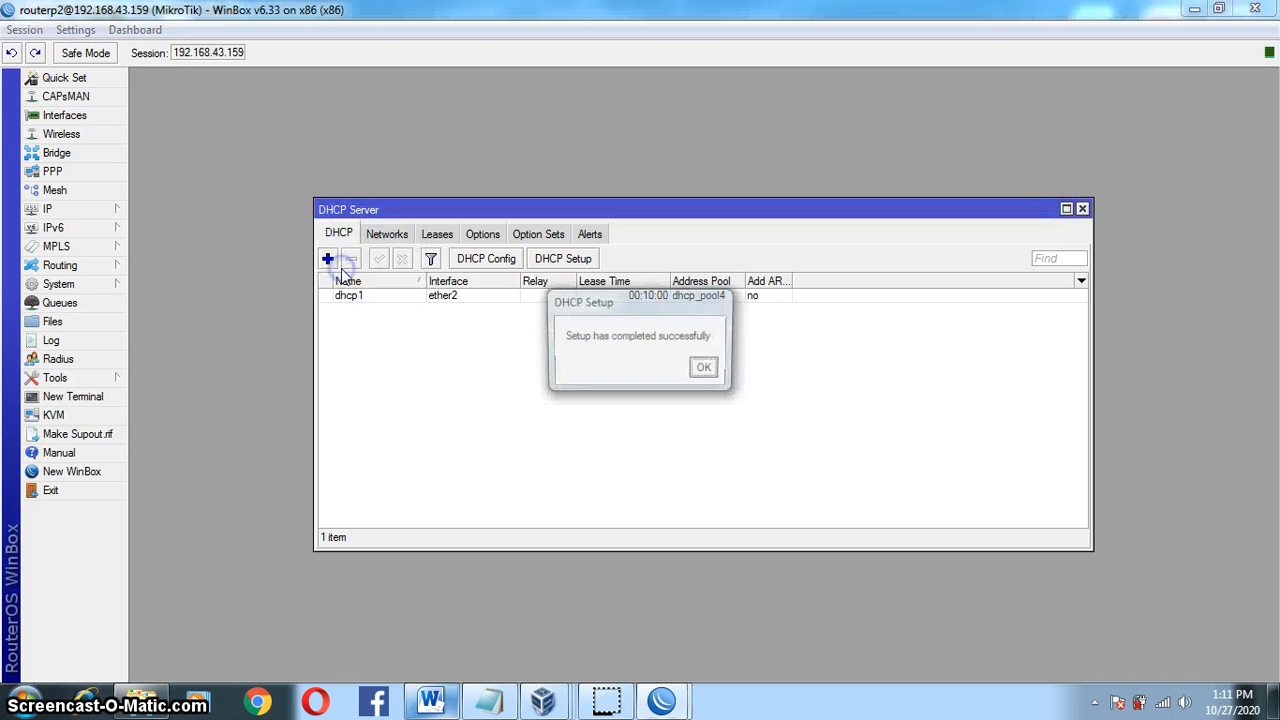
click(702, 370)
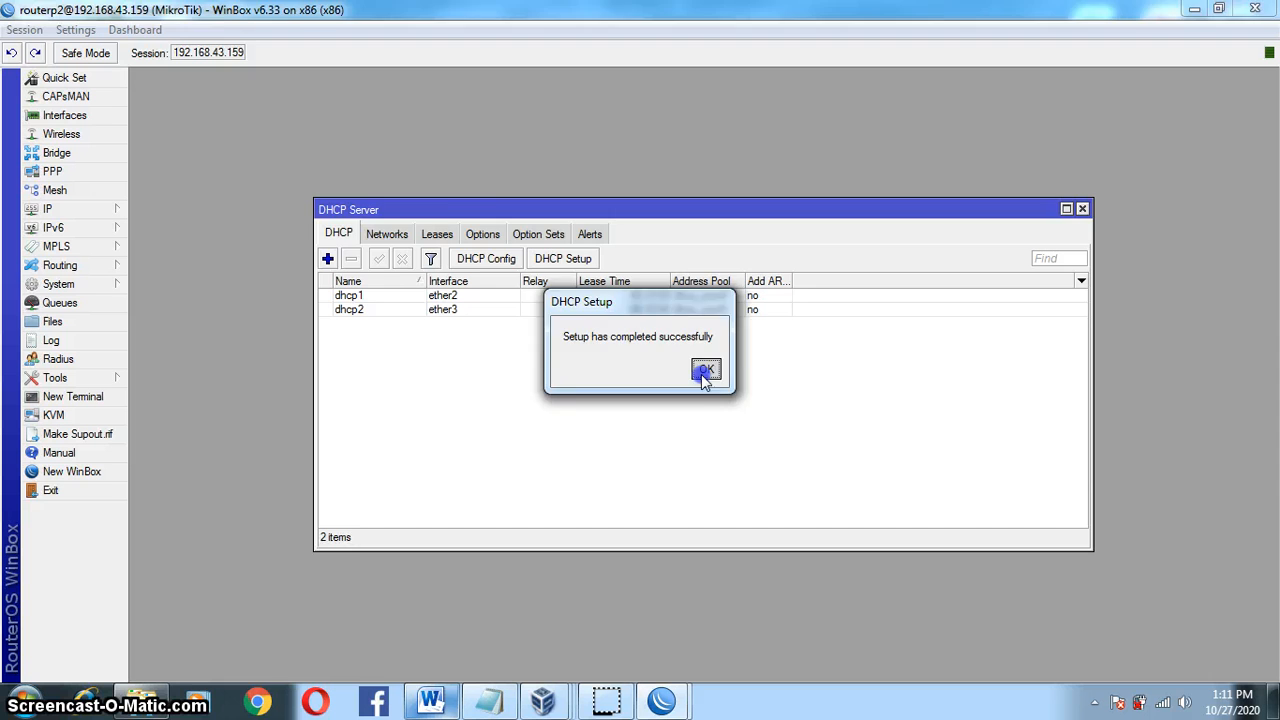
Step: Start DHCP Setup on ether4, accepting 192.168.20.0/24 and the suggested gateway
click(540, 262)
click(392, 199)
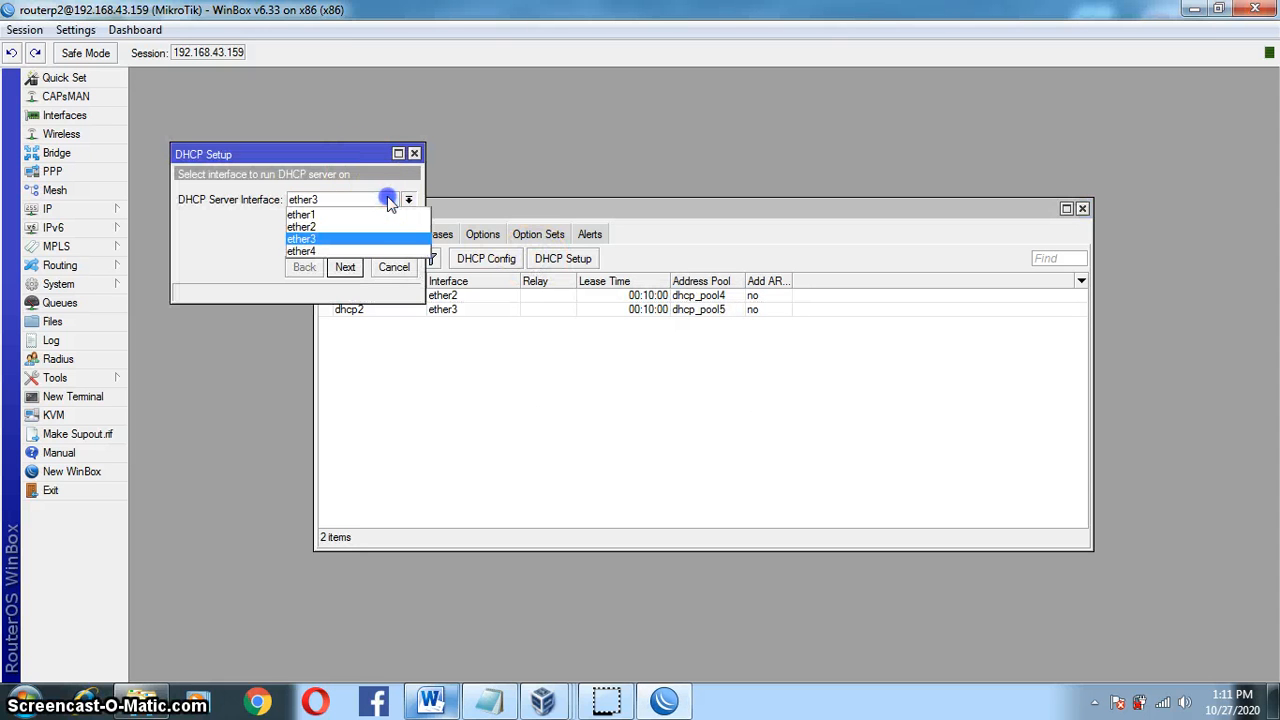
click(398, 252)
click(346, 268)
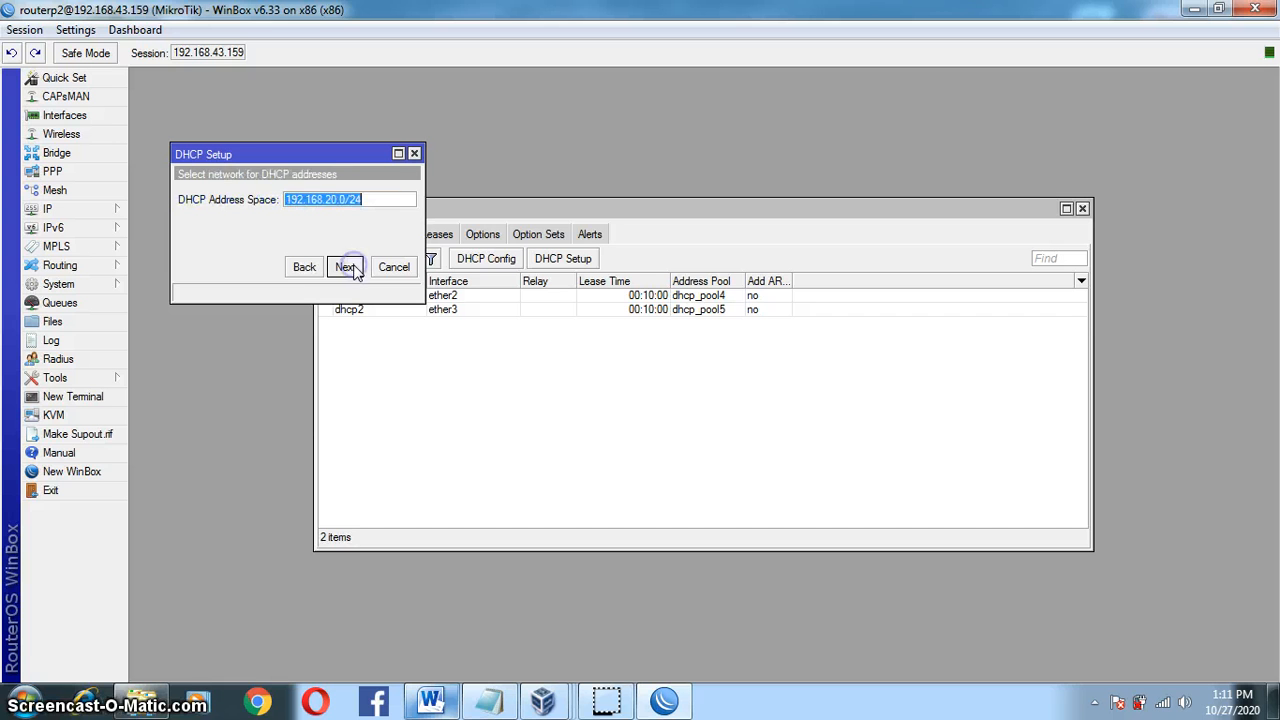
click(348, 268)
click(340, 265)
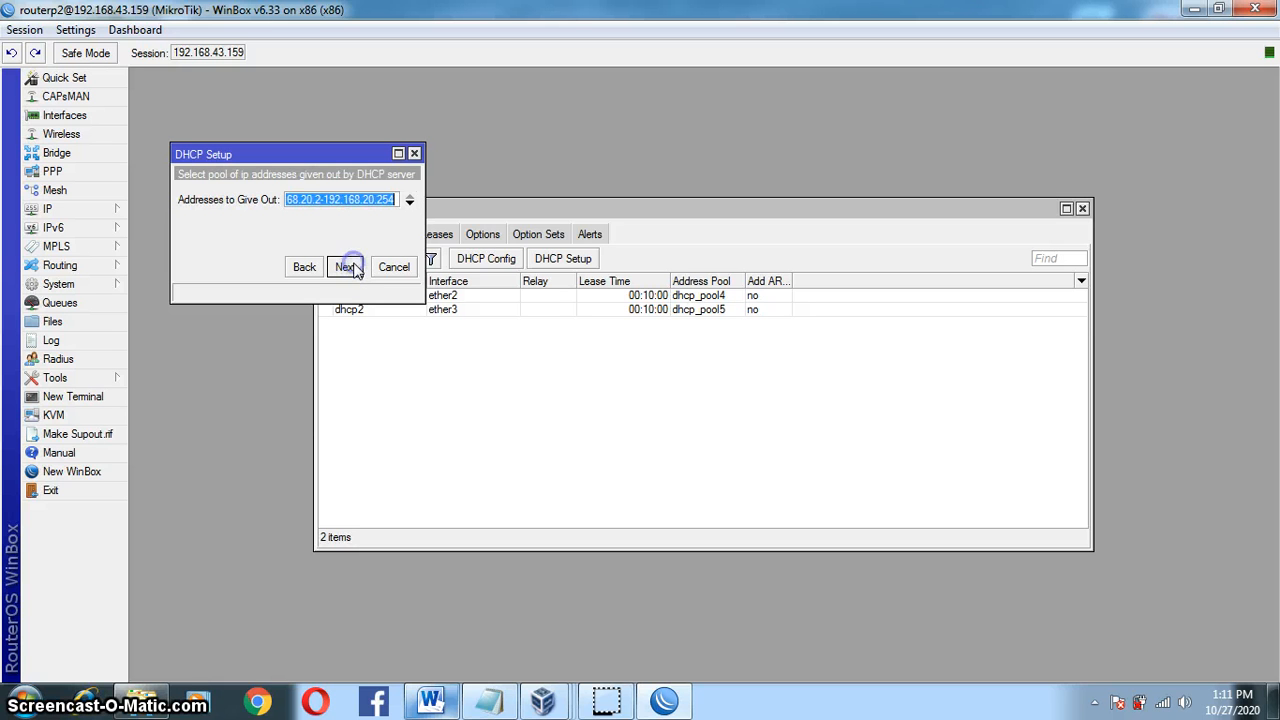
Step: End the pool at 192.168.20.50, keep DNS 192.168.20.1, finish dhcp3, and minimize Word
click(320, 200)
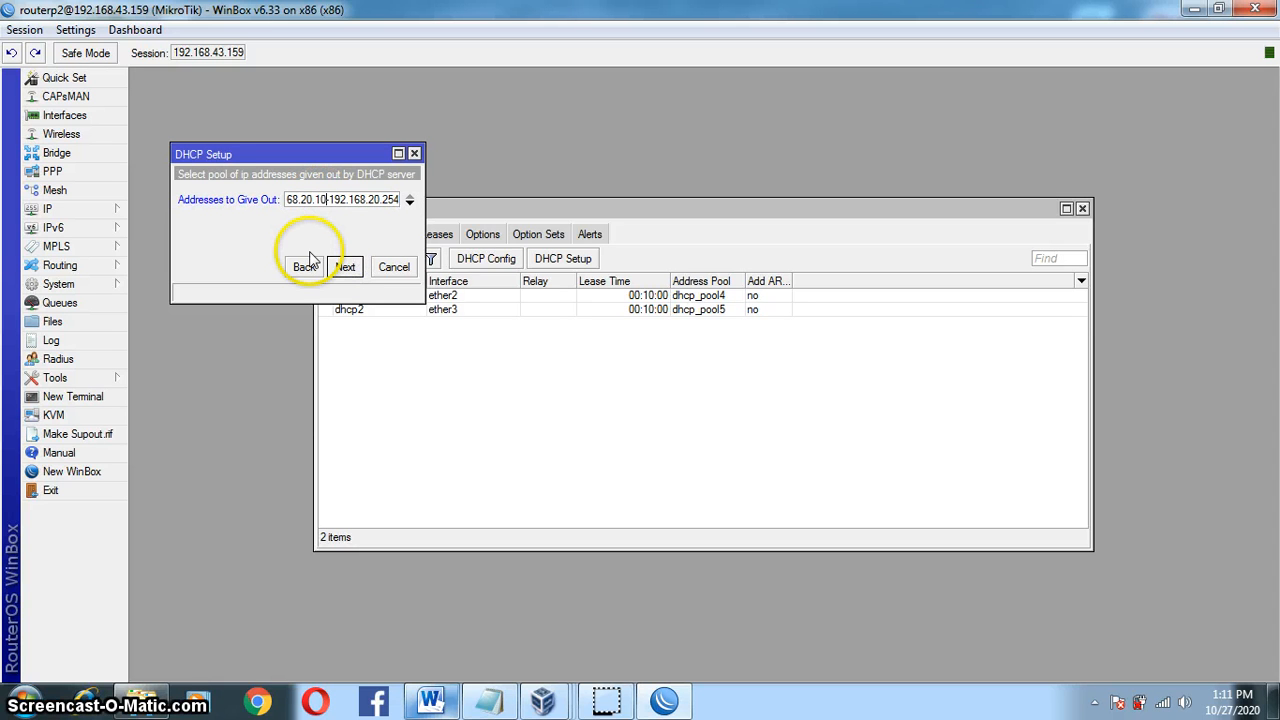
click(398, 200)
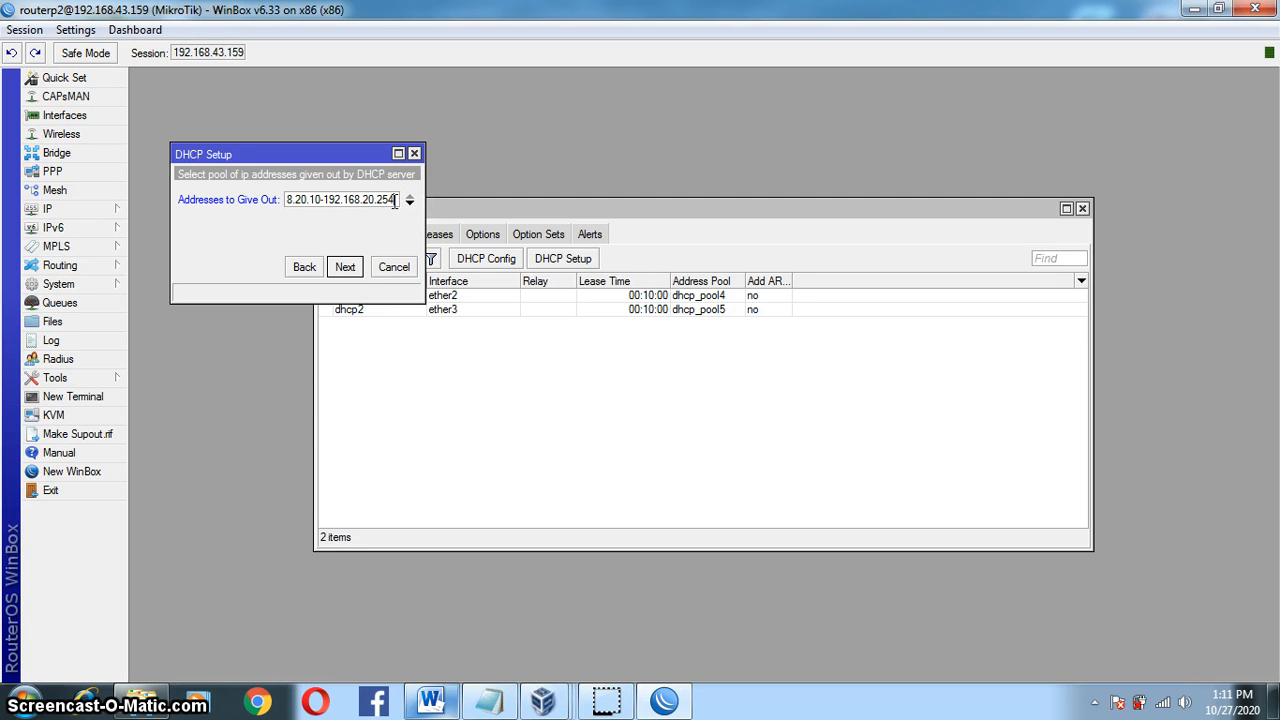
click(344, 267)
click(305, 243)
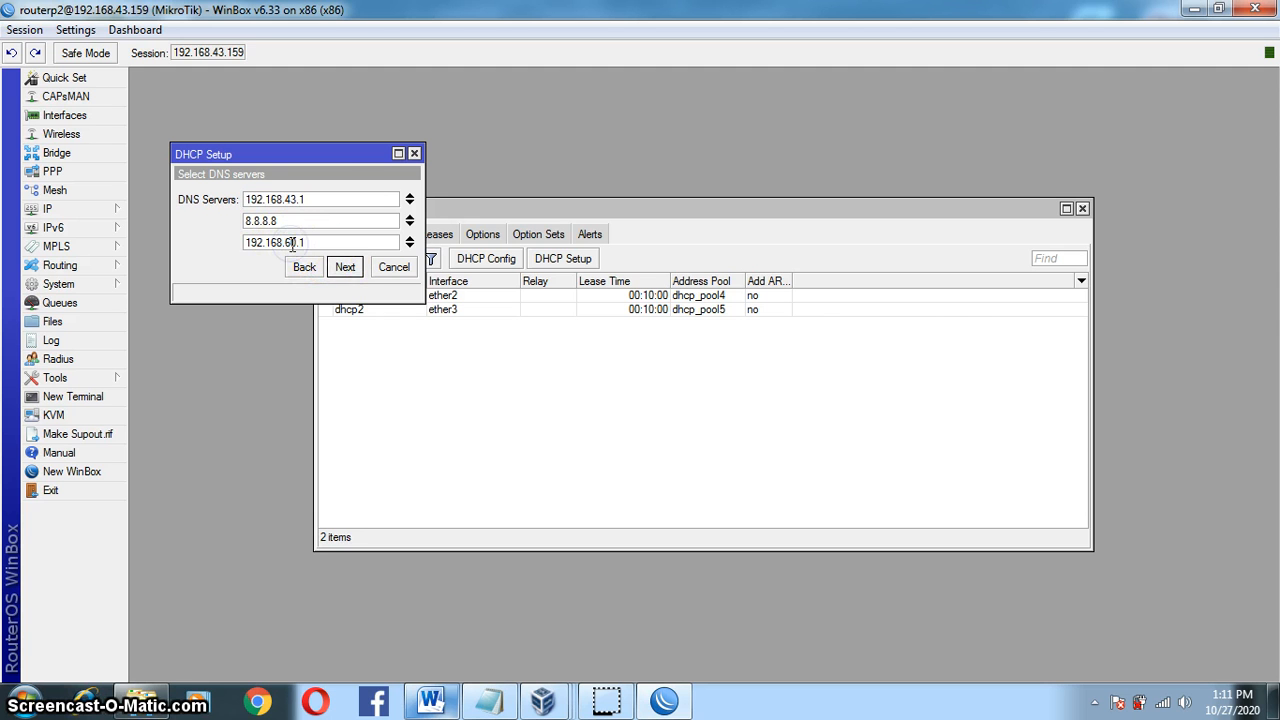
click(338, 268)
click(345, 269)
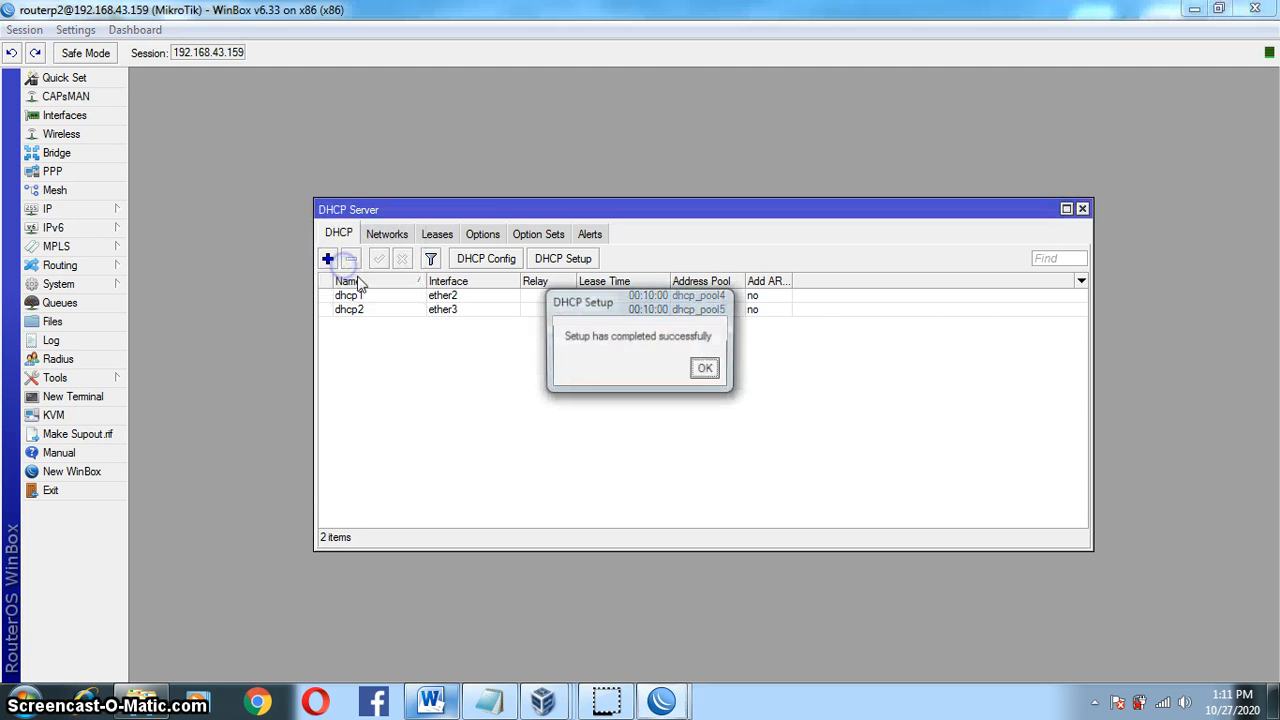
click(706, 366)
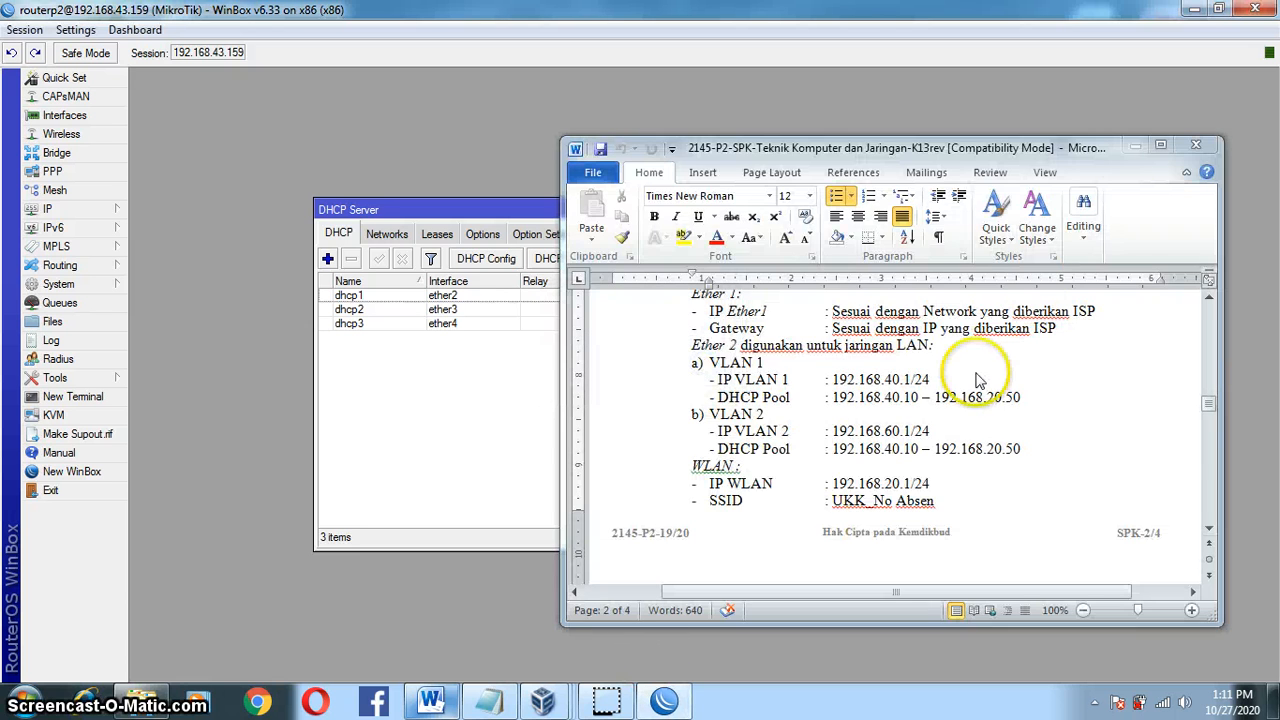
click(1135, 147)
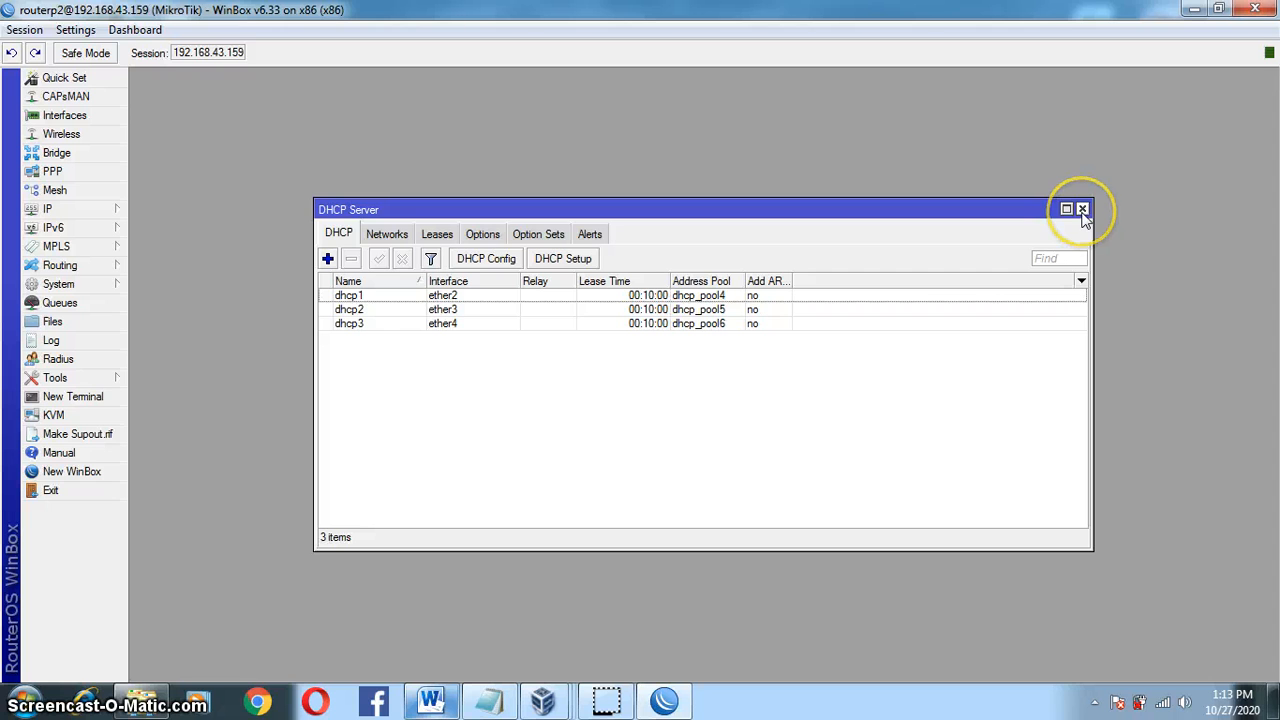
Step: Close the DHCP Server list and add a NAT rule with chain srcnat, out-interface ether1
click(1082, 209)
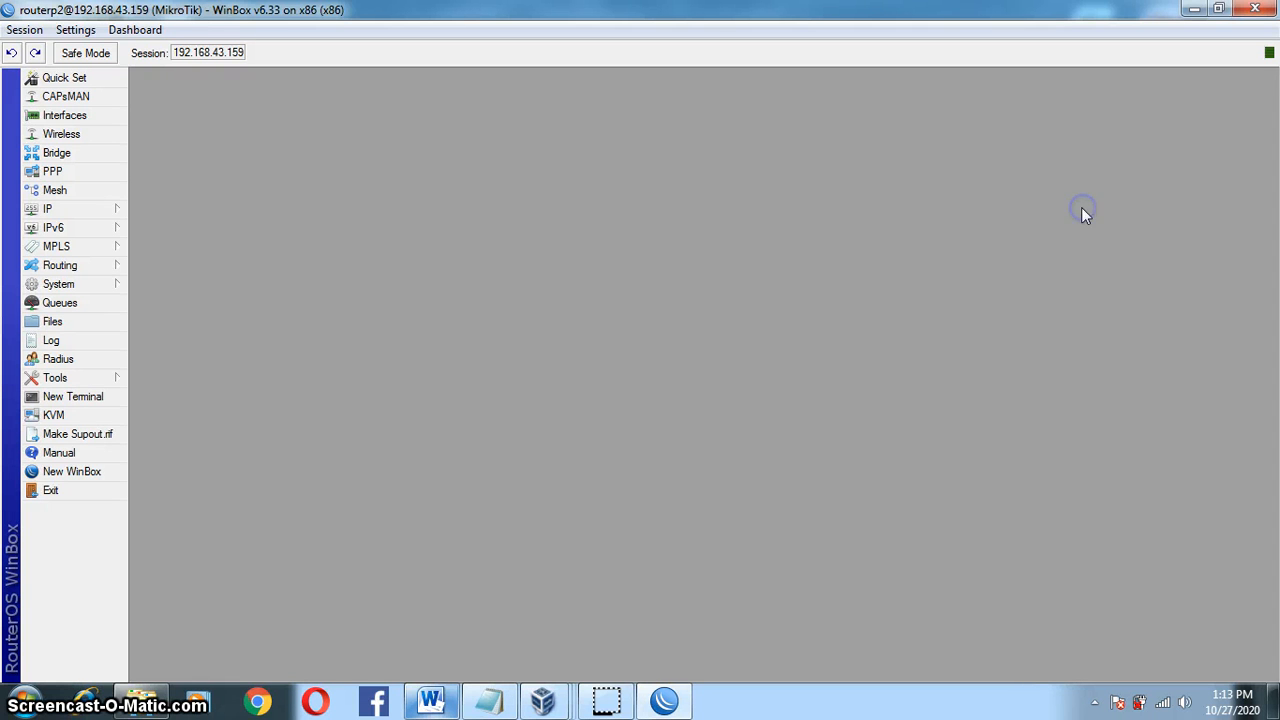
click(116, 212)
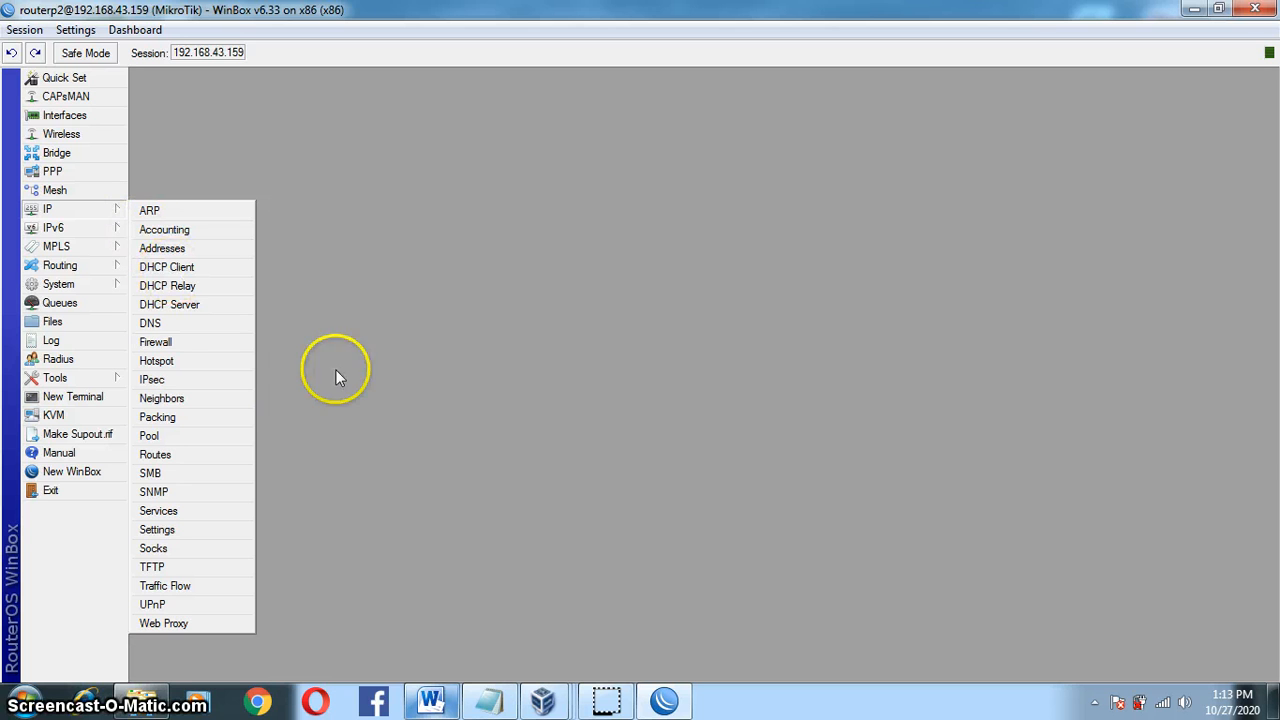
click(221, 344)
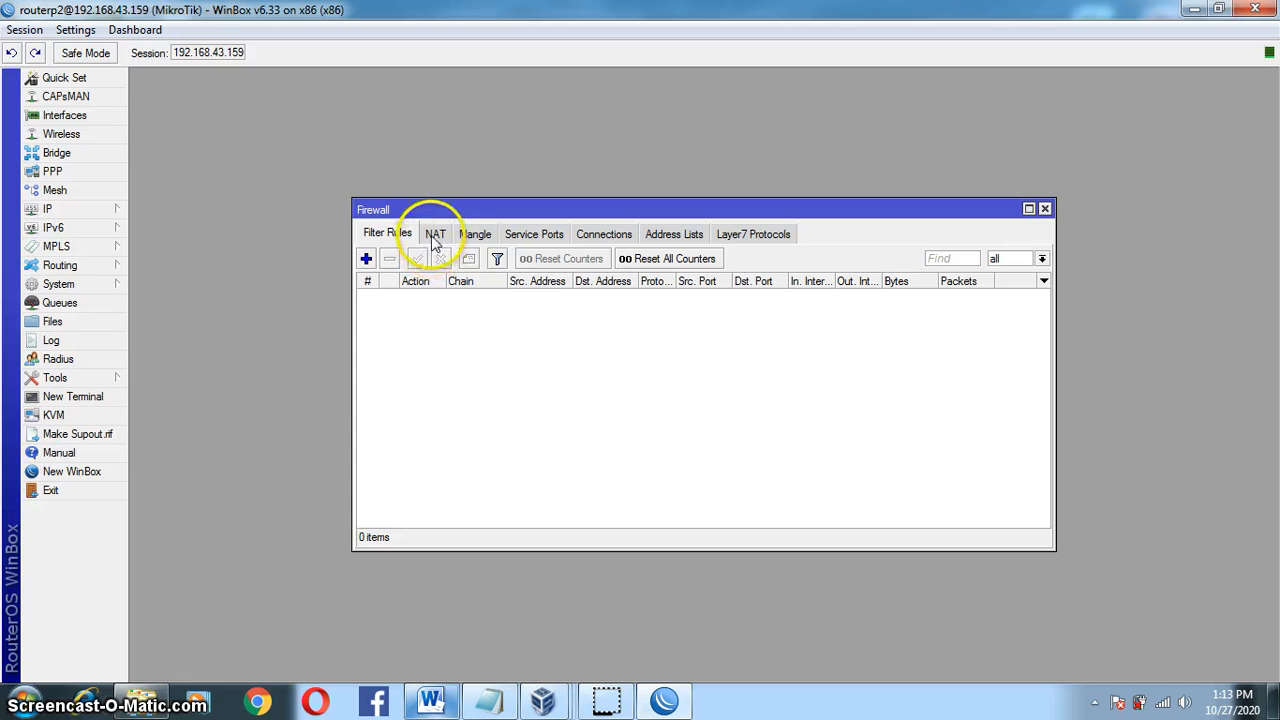
click(435, 238)
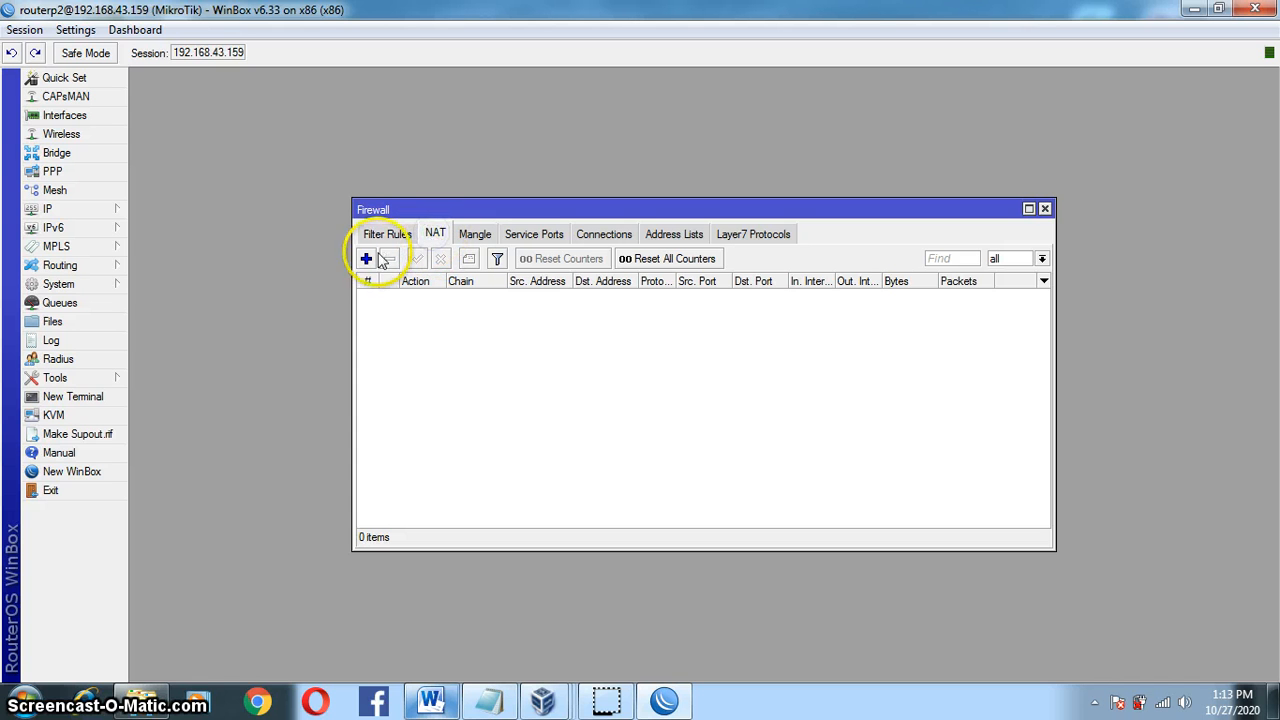
click(100, 208)
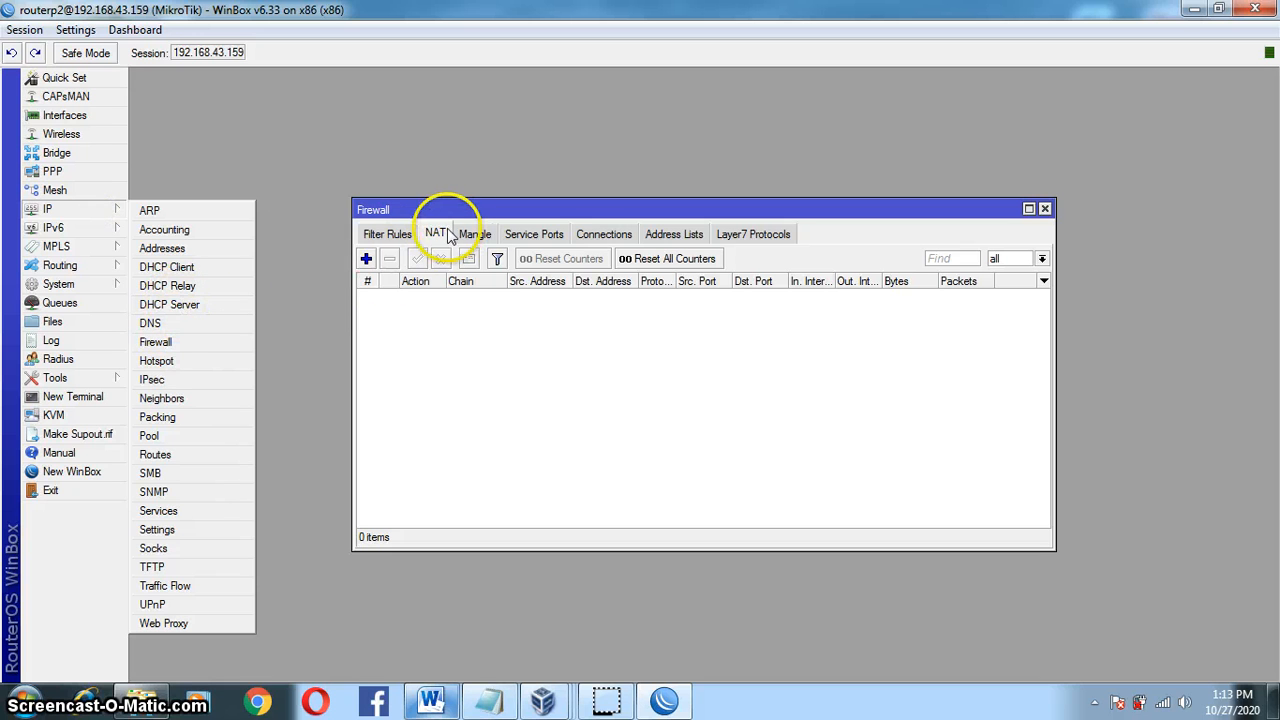
click(366, 259)
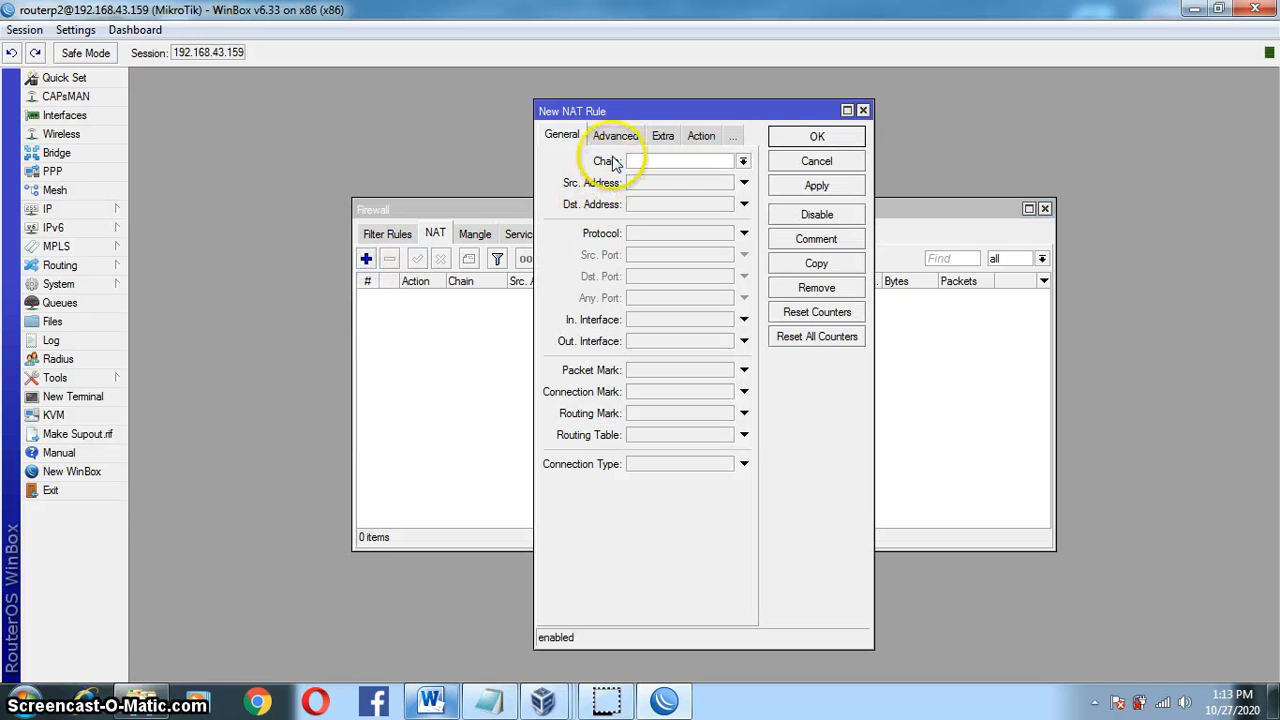
click(742, 163)
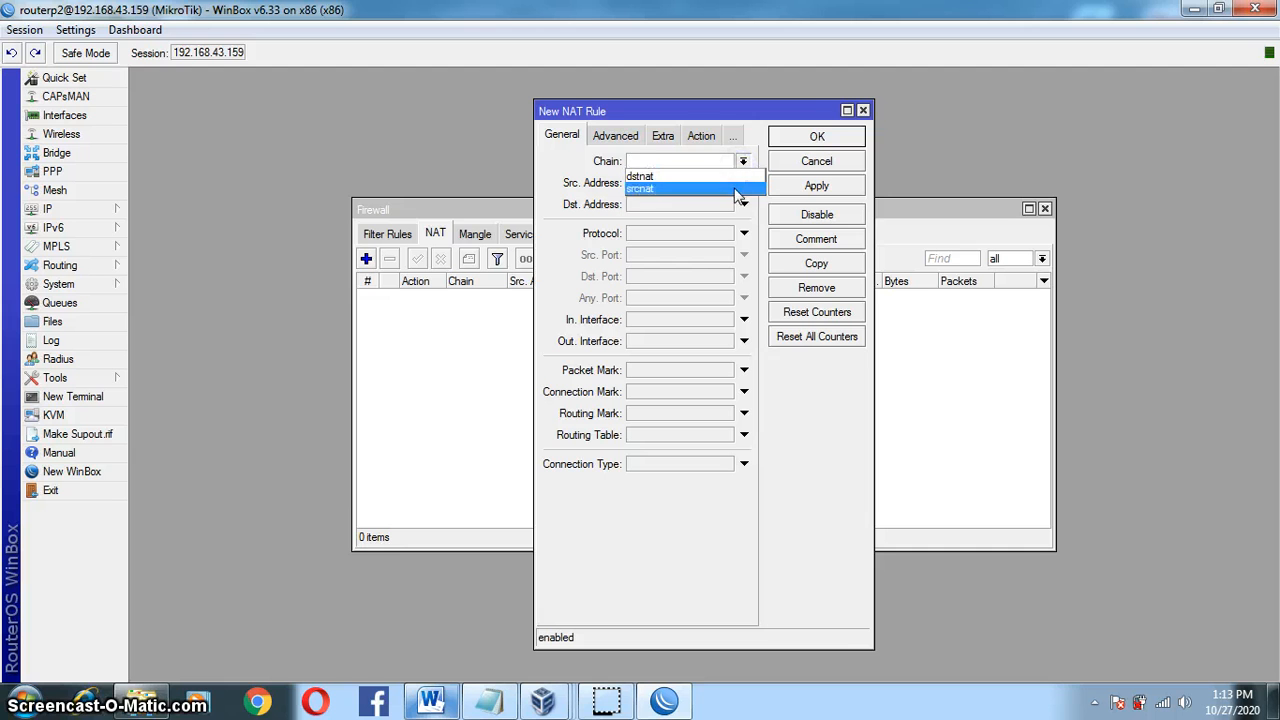
click(726, 188)
click(722, 343)
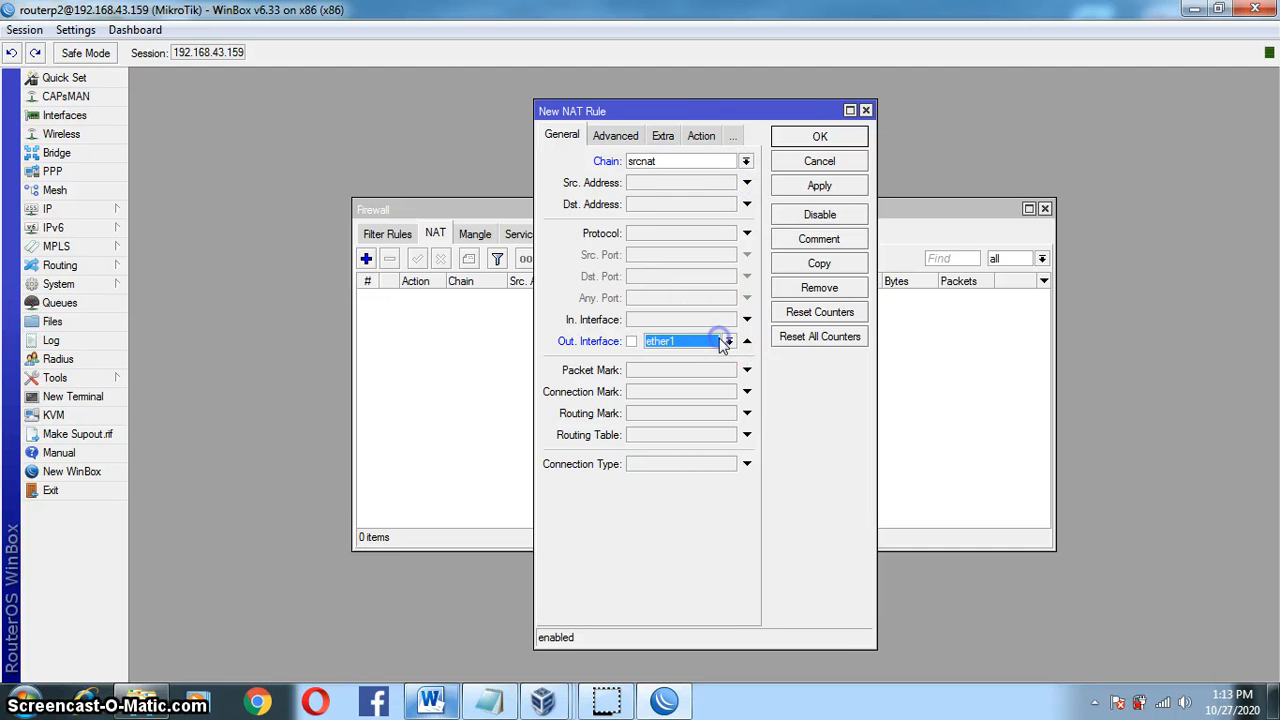
Step: Set the rule's action to masquerade, save it, and close the Firewall window
click(697, 140)
click(698, 161)
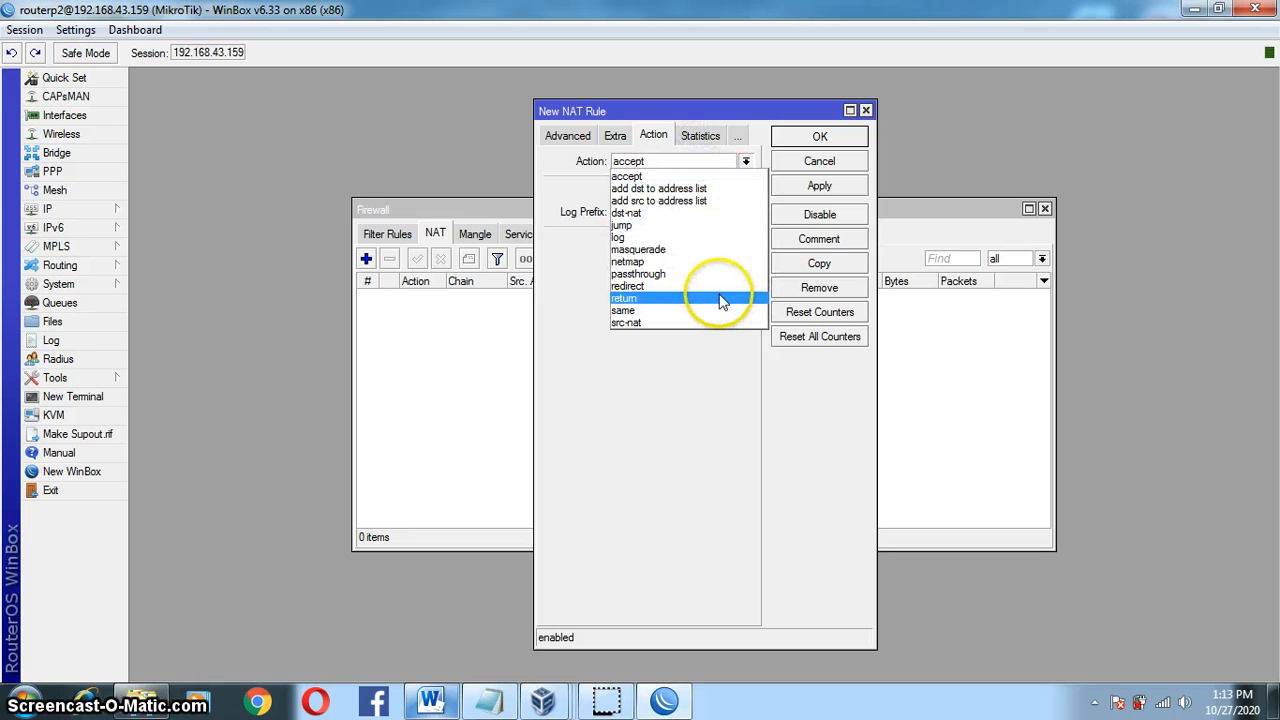
click(726, 249)
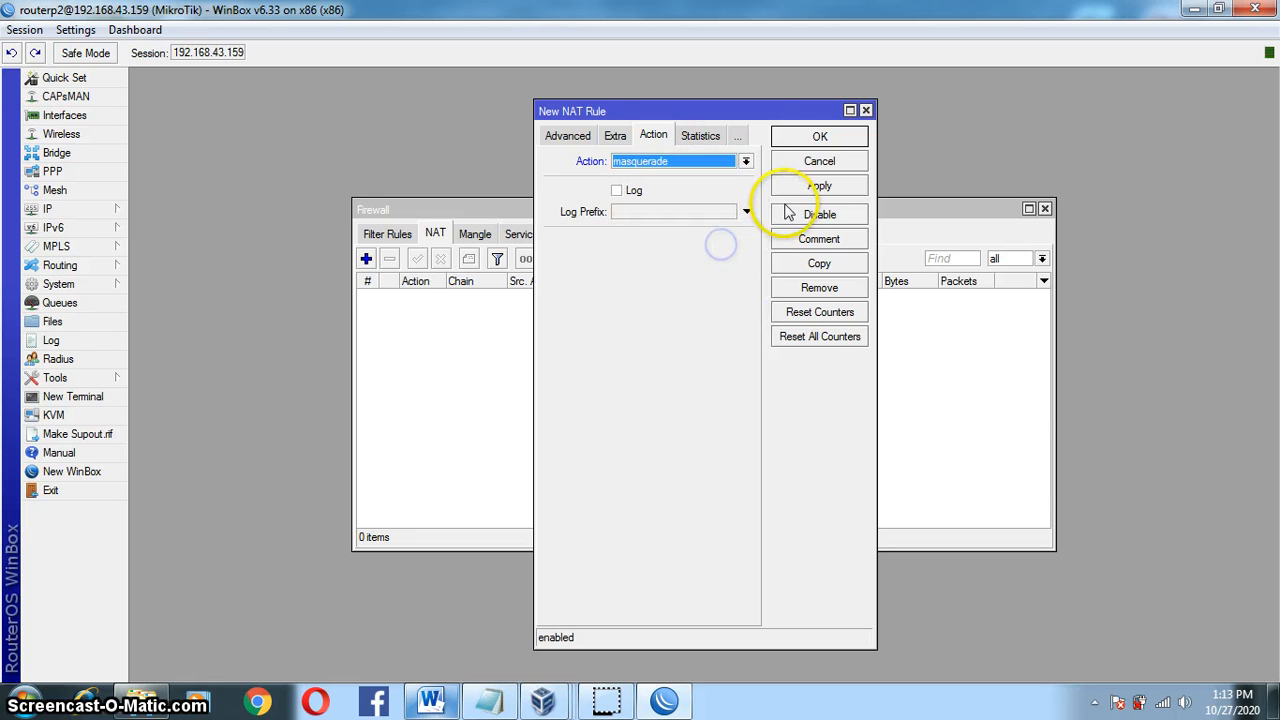
click(797, 190)
click(818, 136)
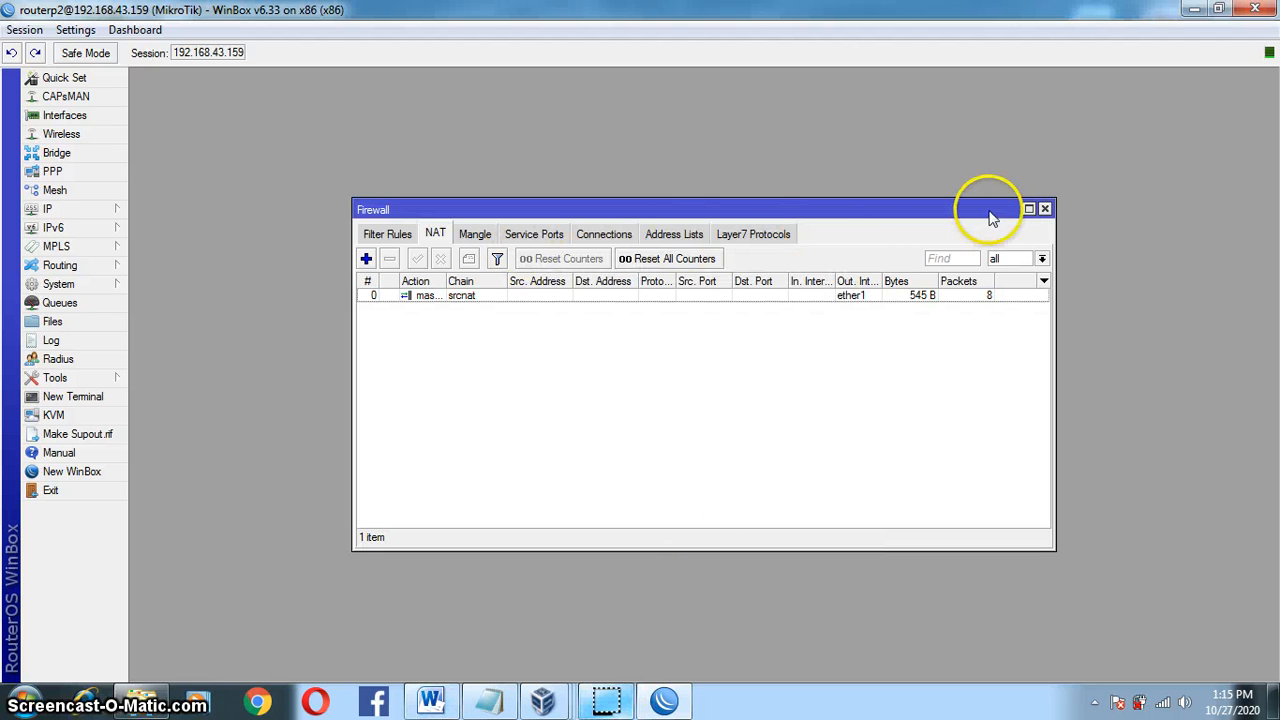
click(1045, 210)
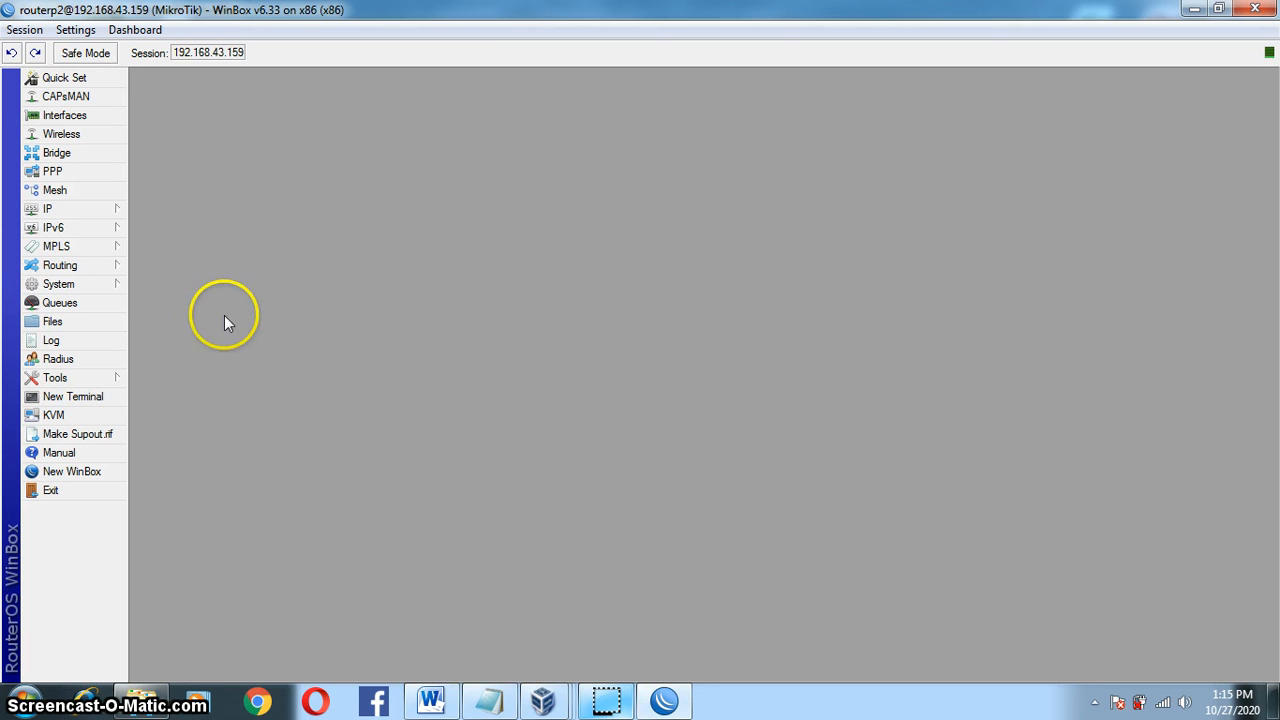
Step: In a new terminal, ping 8.8.8.8 and then google.com, stopping each once replies return
click(97, 401)
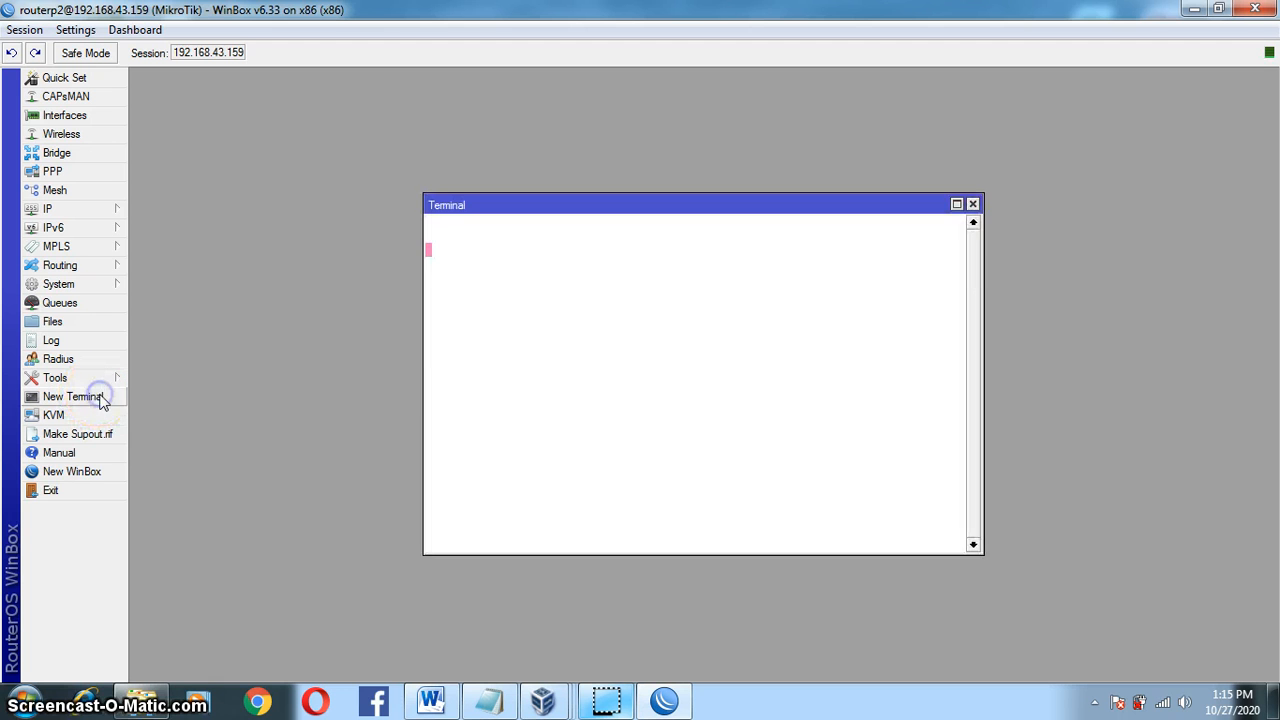
key(Return)
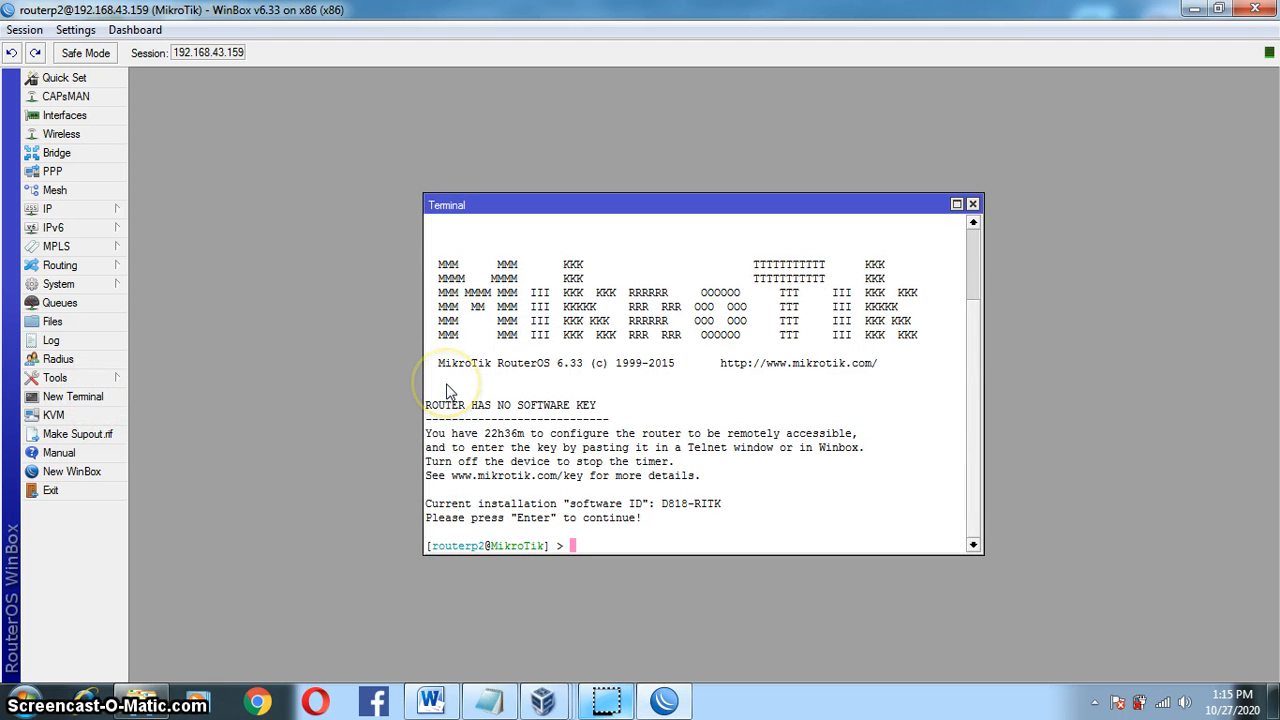
text(ping 8)
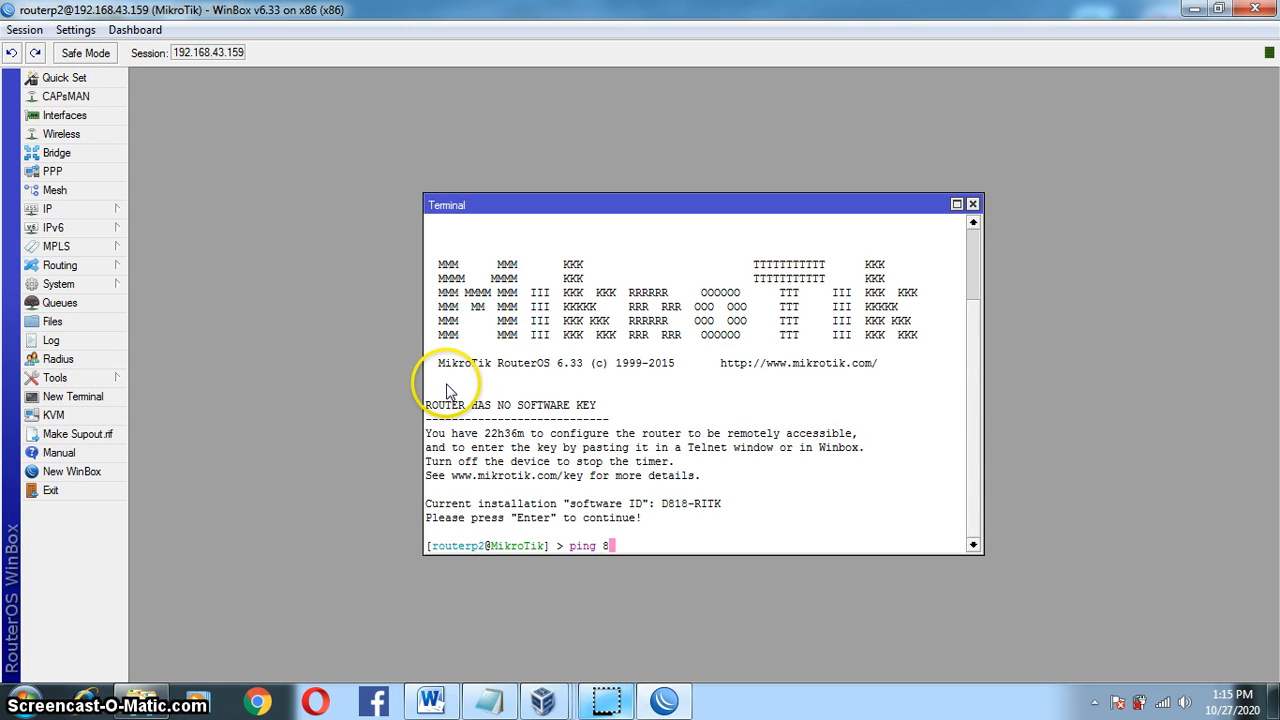
text(.8.8.8)
key(Return)
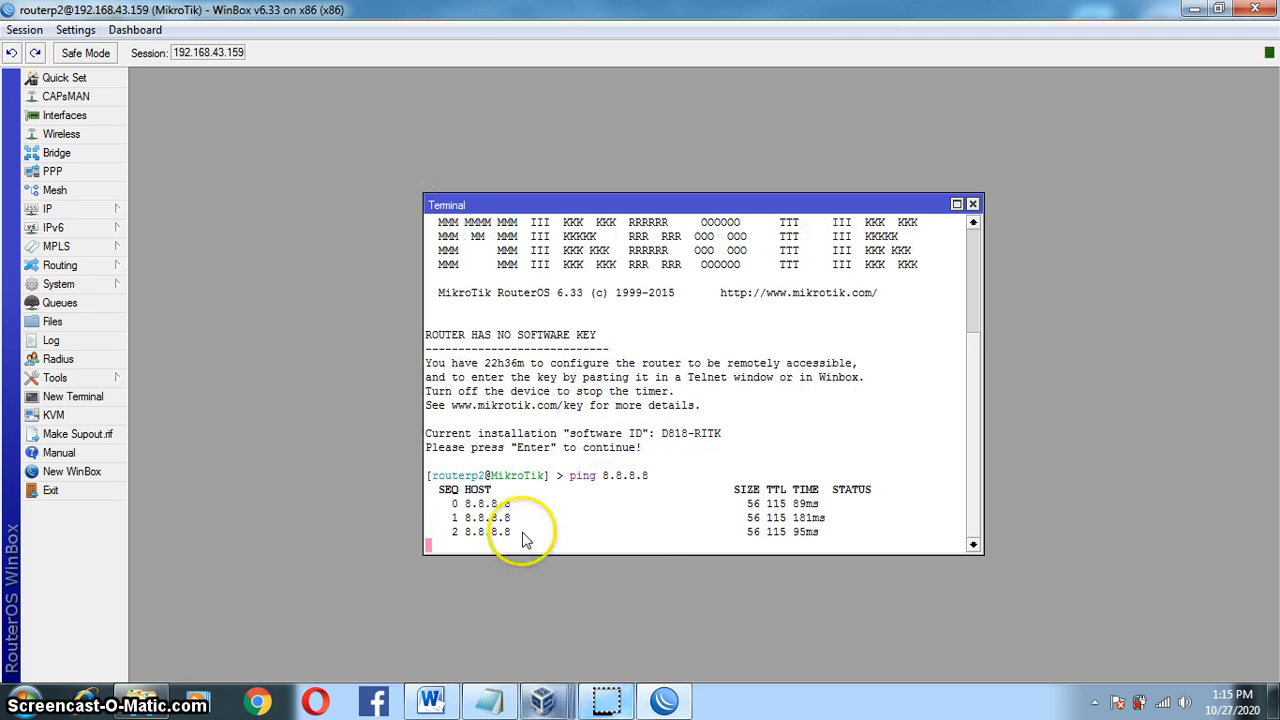
key(ctrl+c)
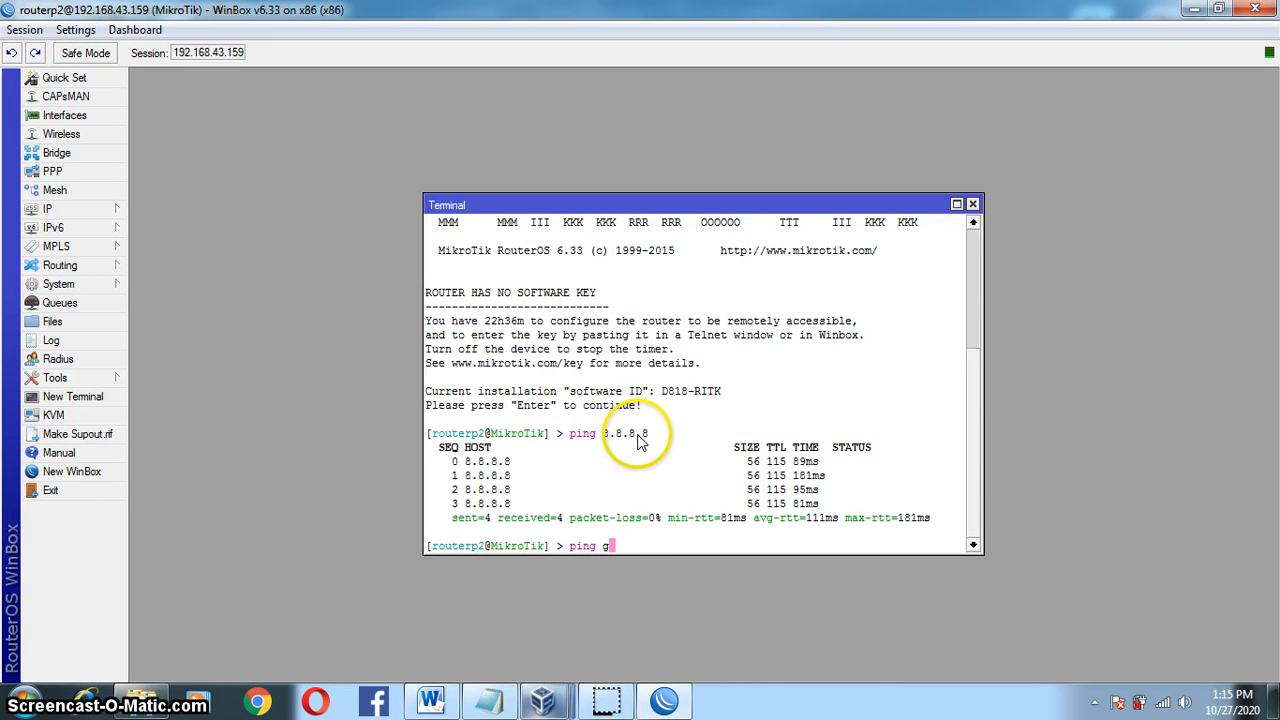
text(ping google.)
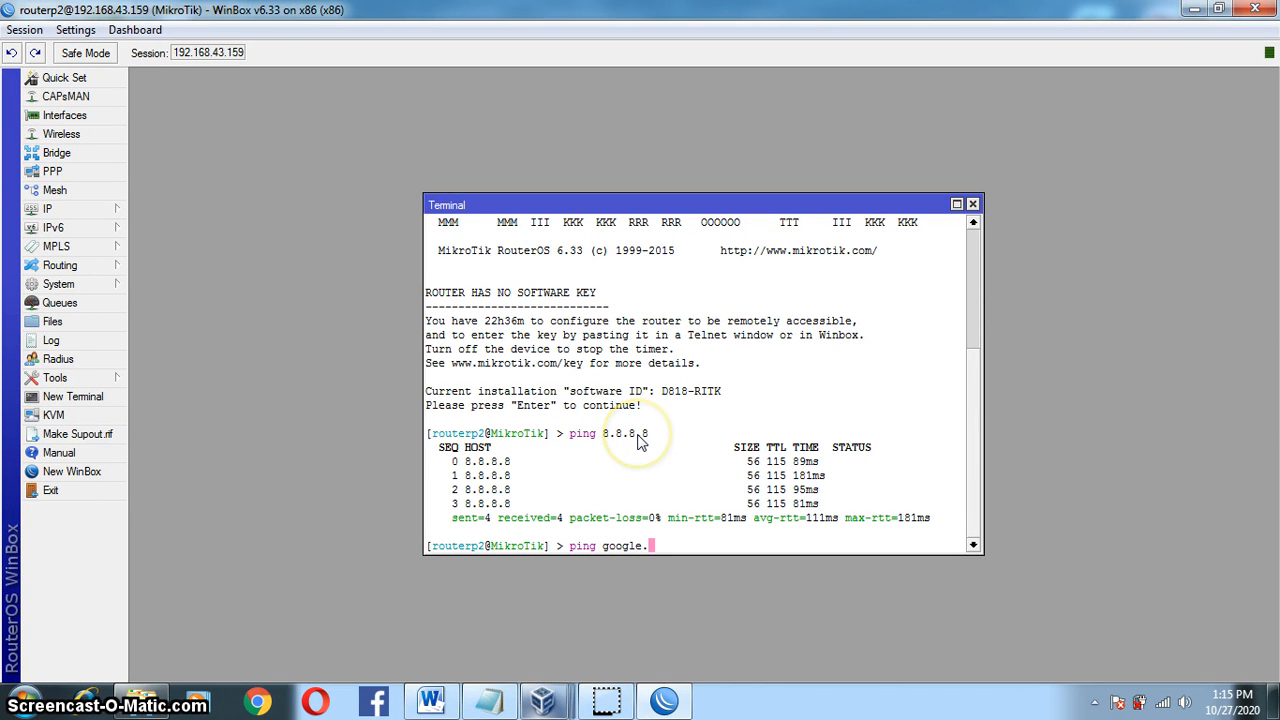
text(com)
key(Return)
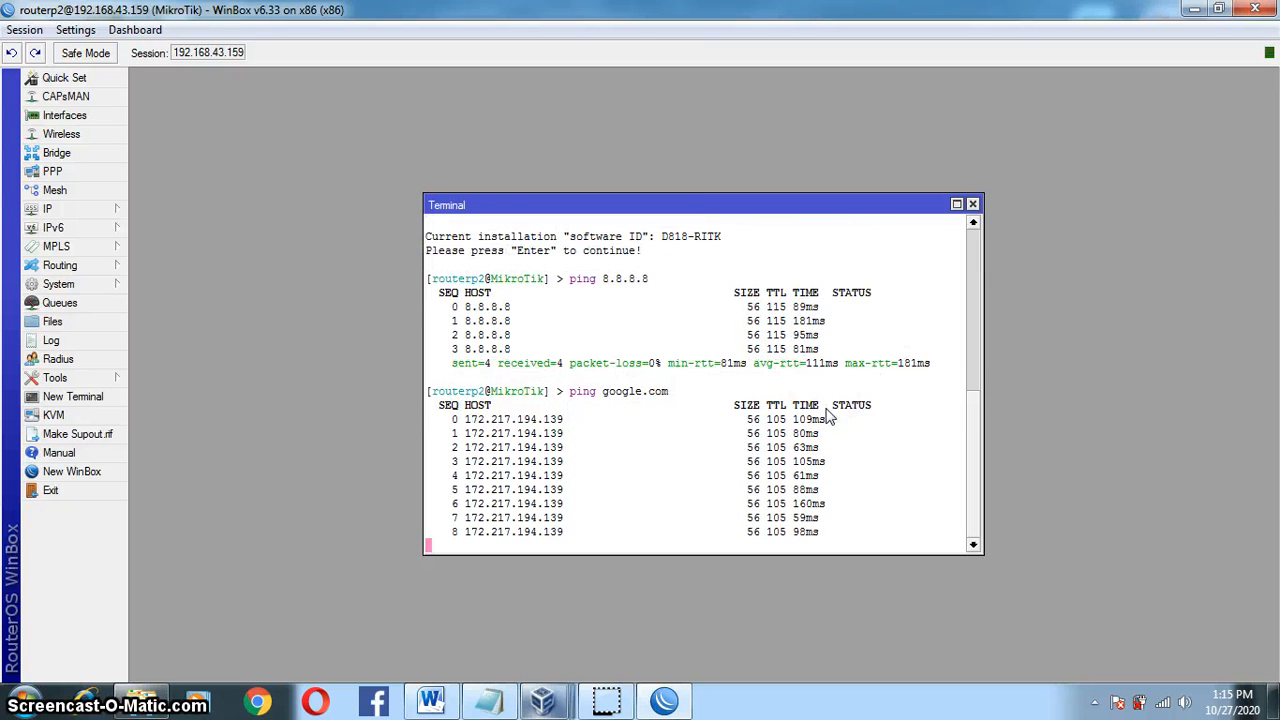
key(ctrl+c)
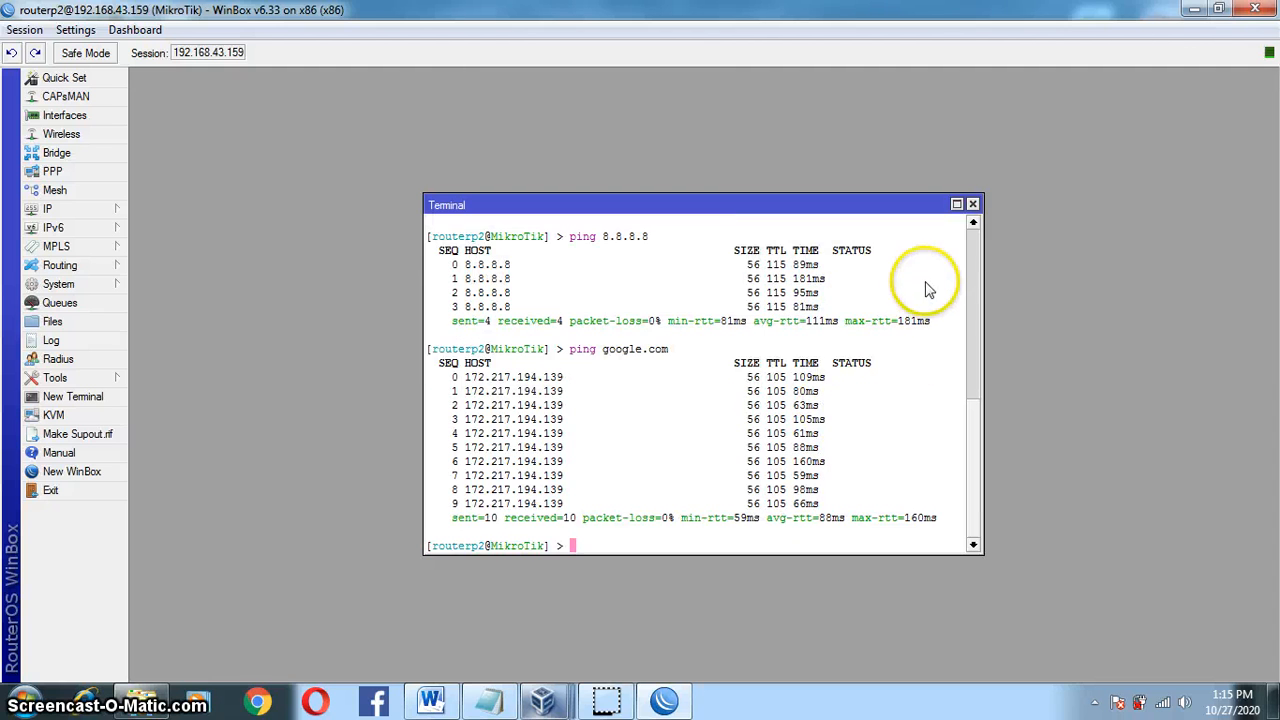
Step: Close the terminal and scroll the maximized Word task document to the network topology diagram
click(972, 206)
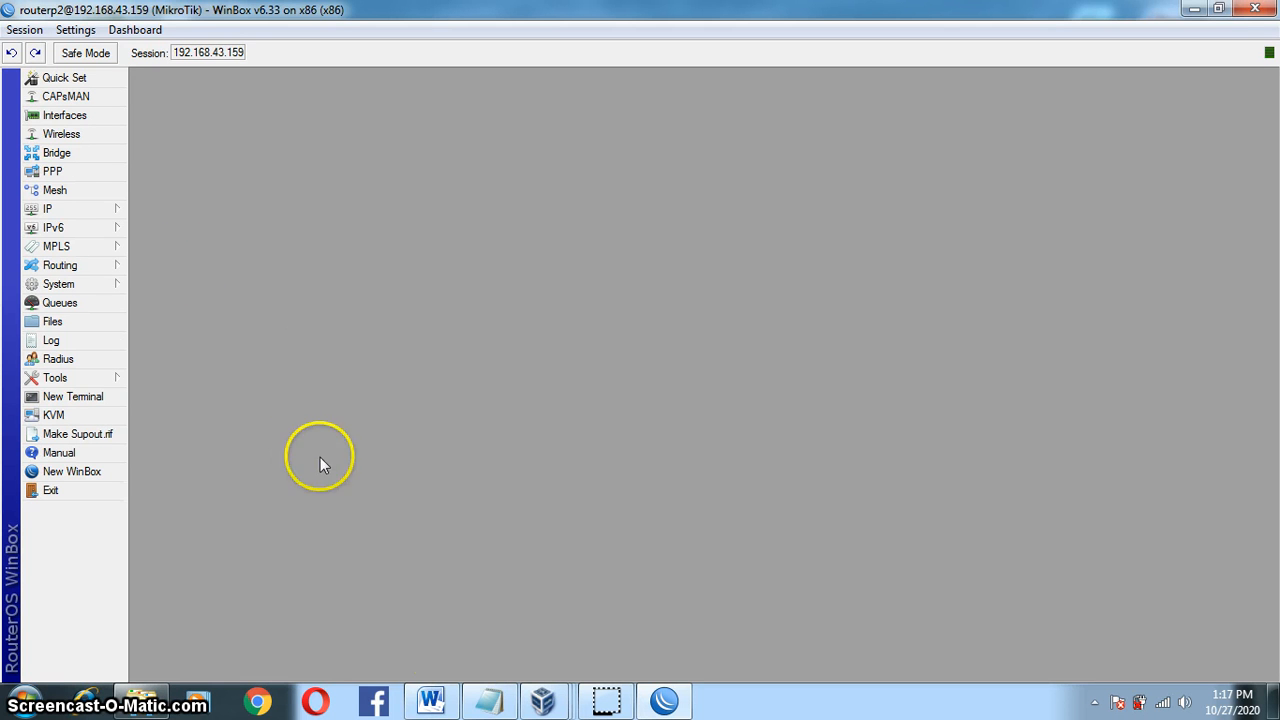
click(432, 700)
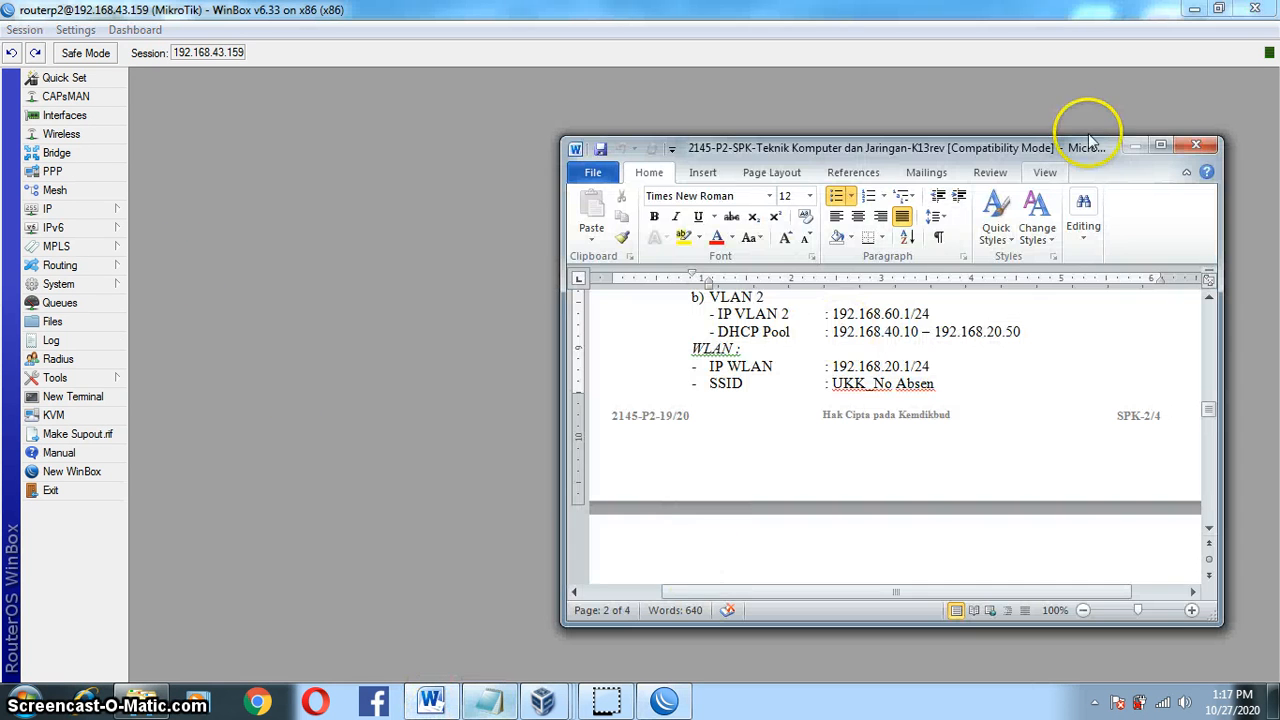
click(1158, 146)
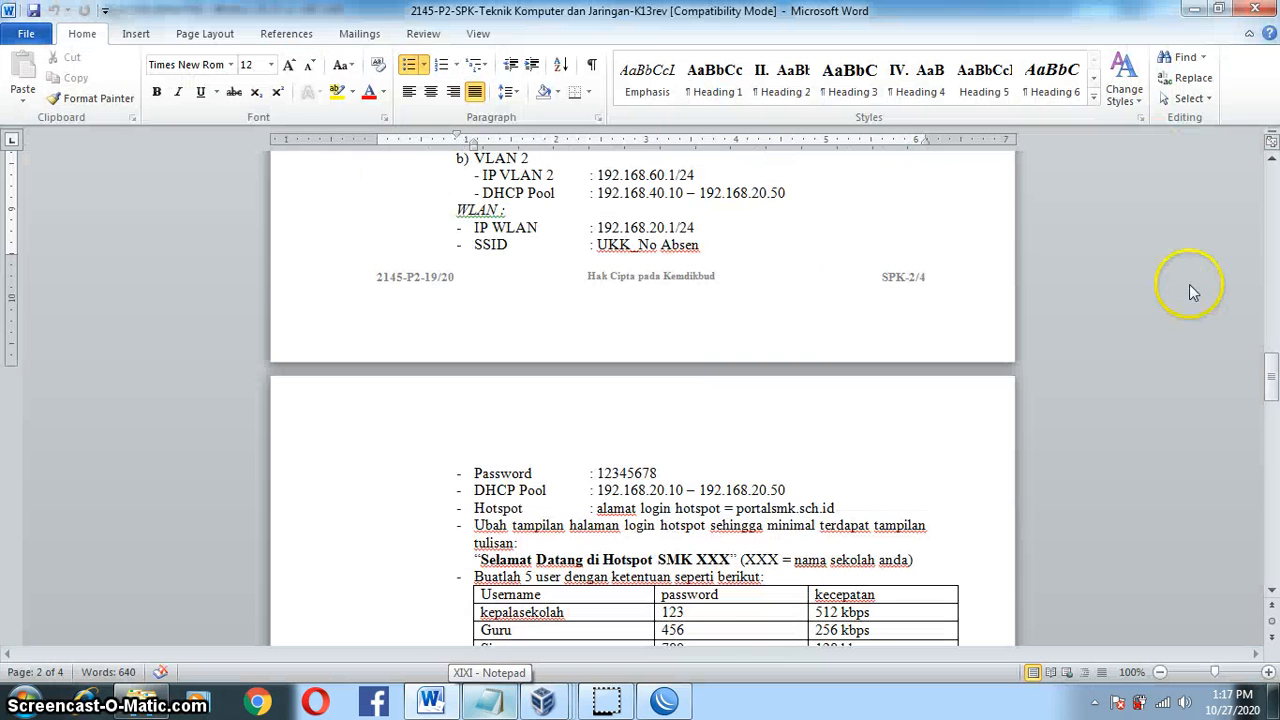
drag(1270, 370, 1269, 505)
click(519, 195)
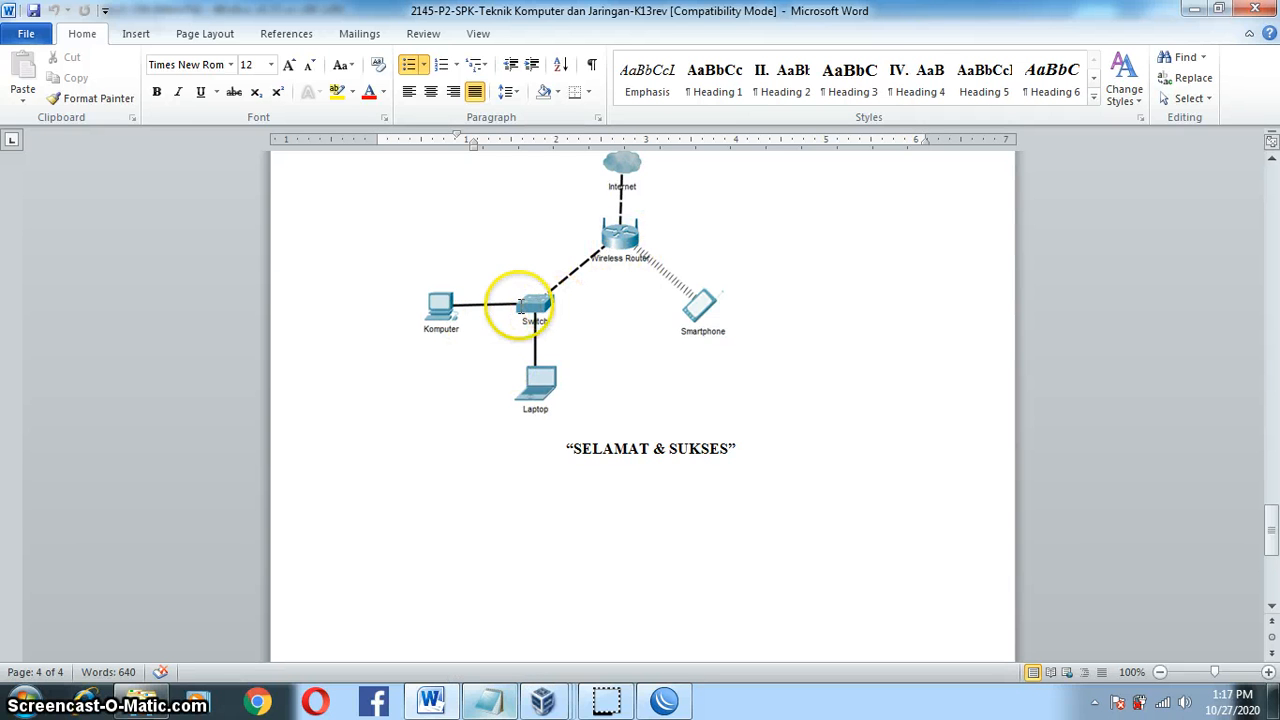
Step: Minimize Word and switch back to the WinBox router window
click(1191, 10)
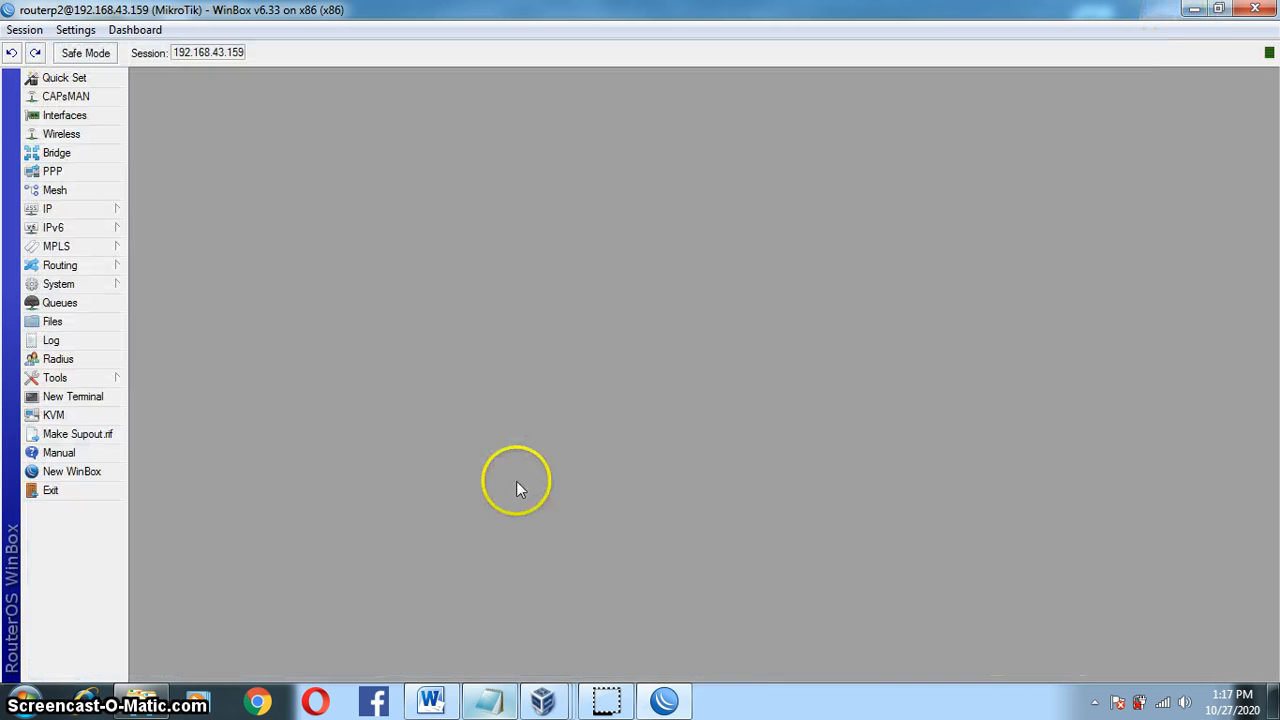
mouse_move(543, 700)
click(197, 594)
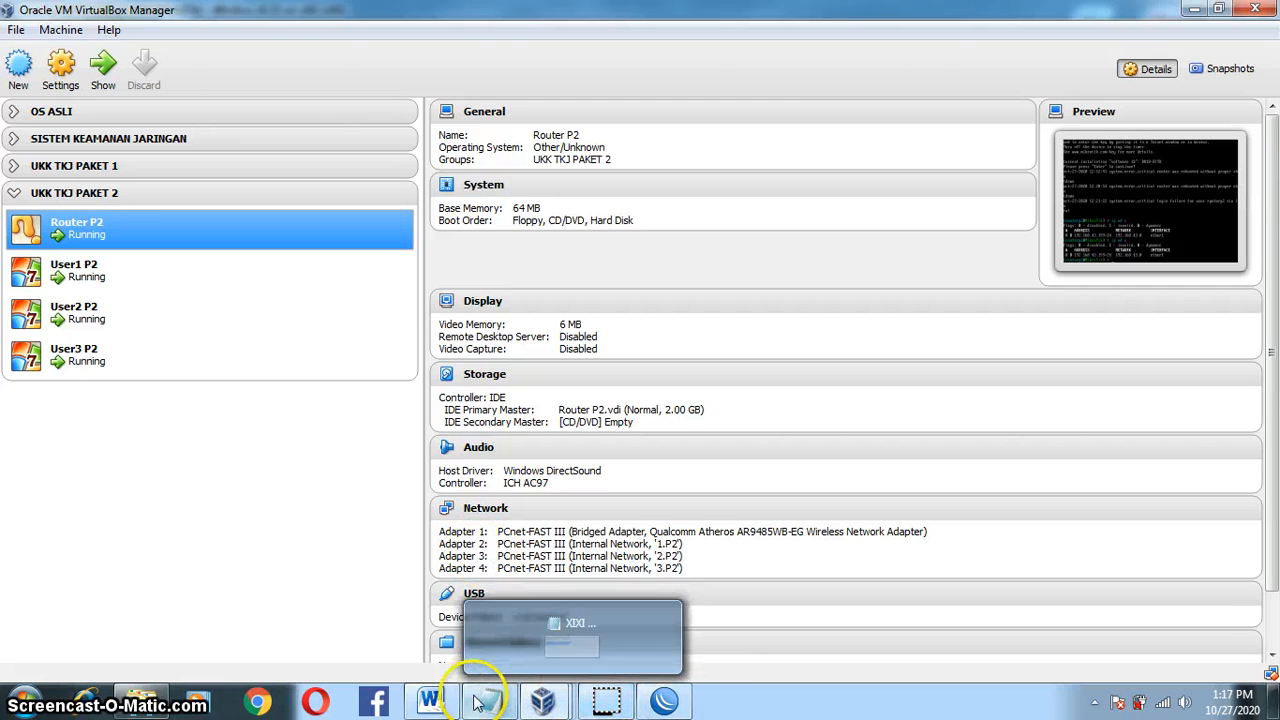
mouse_move(519, 697)
click(665, 700)
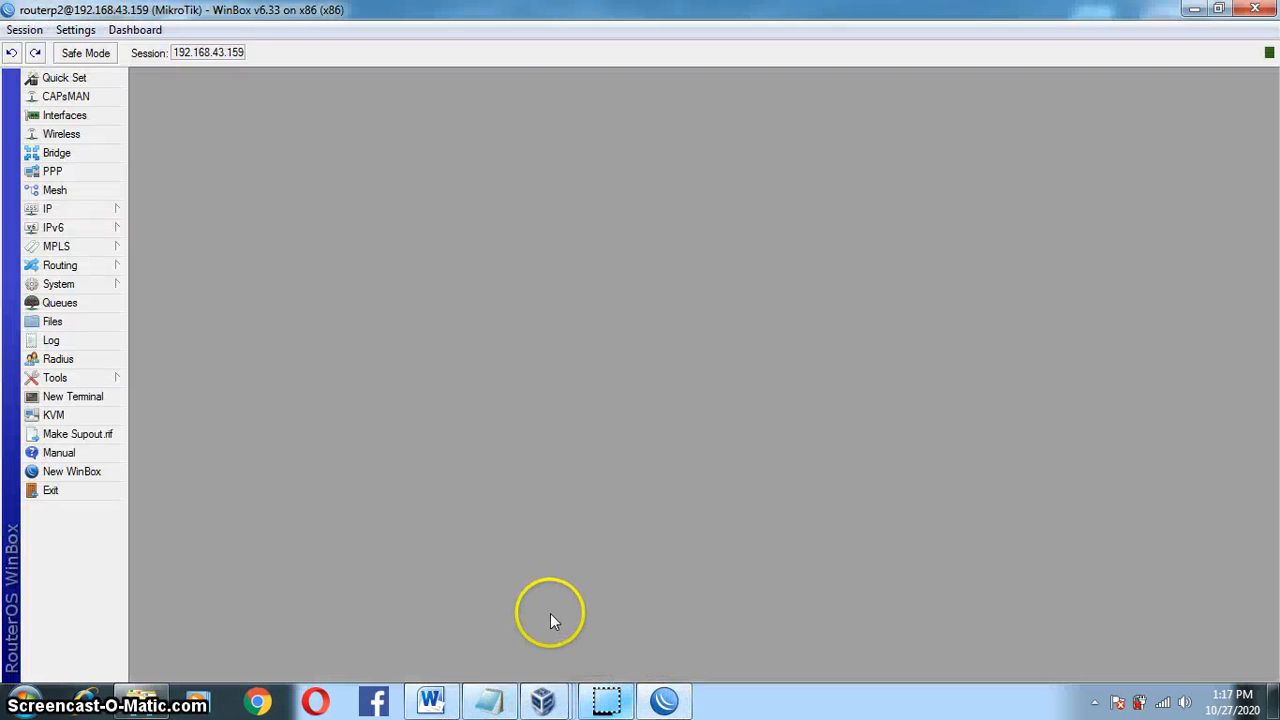
Step: Open Interfaces, start a new VLAN interface, and check the task document for its details
click(95, 117)
click(287, 236)
click(226, 259)
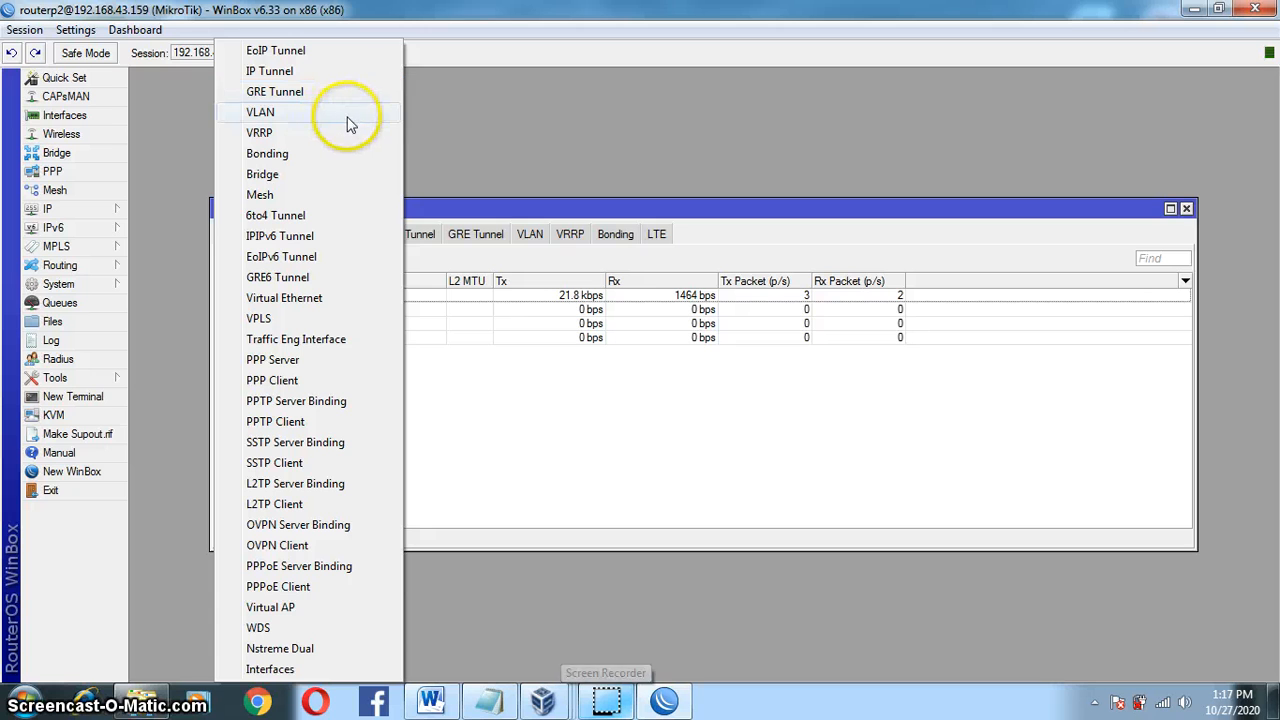
click(350, 120)
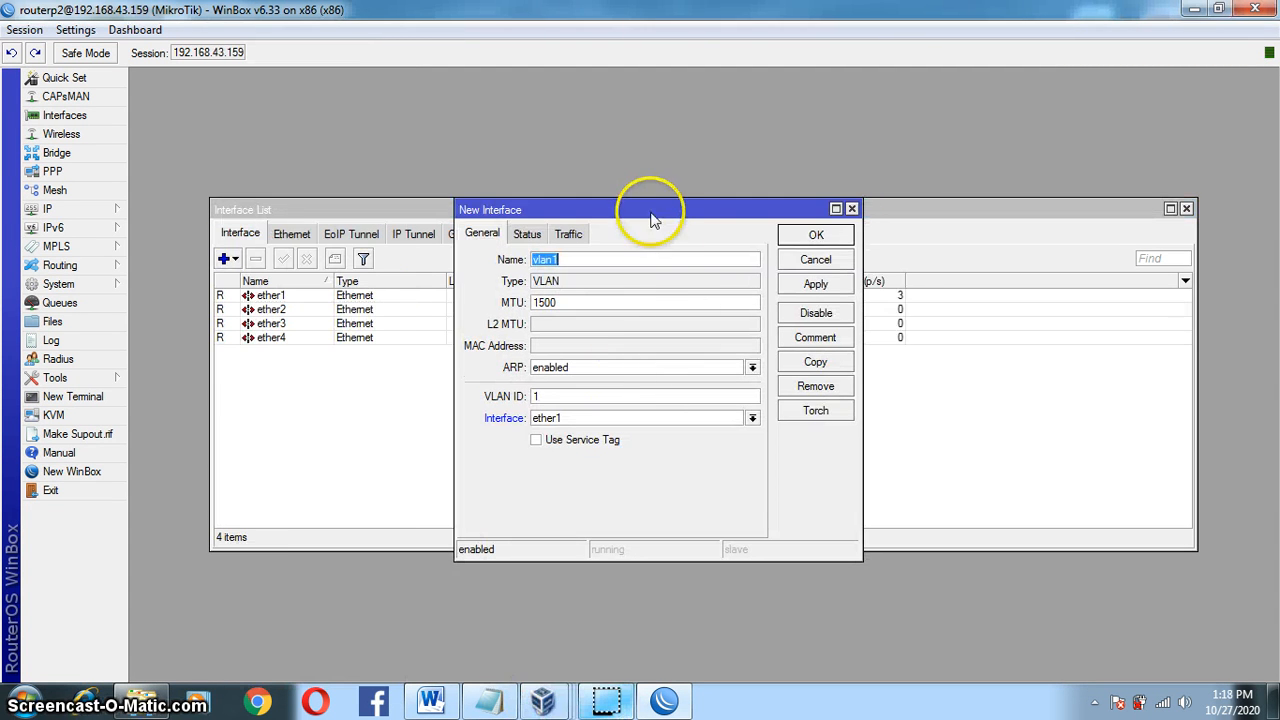
drag(651, 213, 595, 192)
click(548, 244)
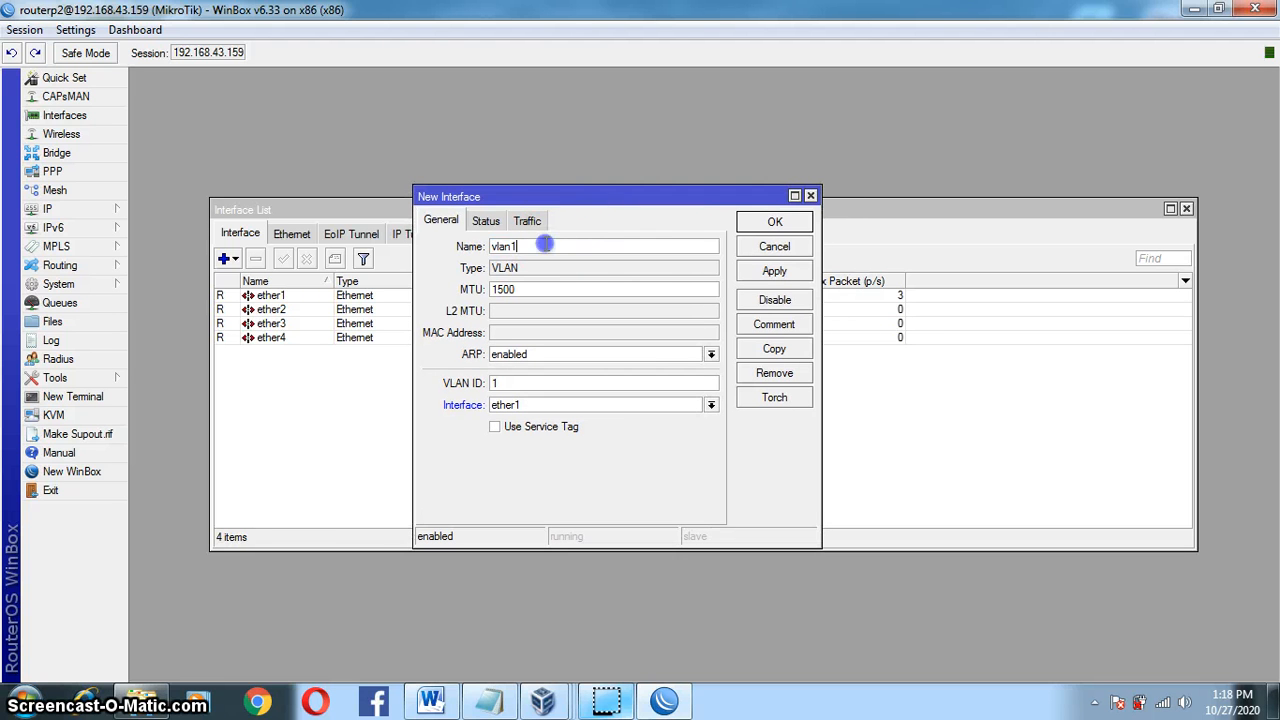
click(443, 703)
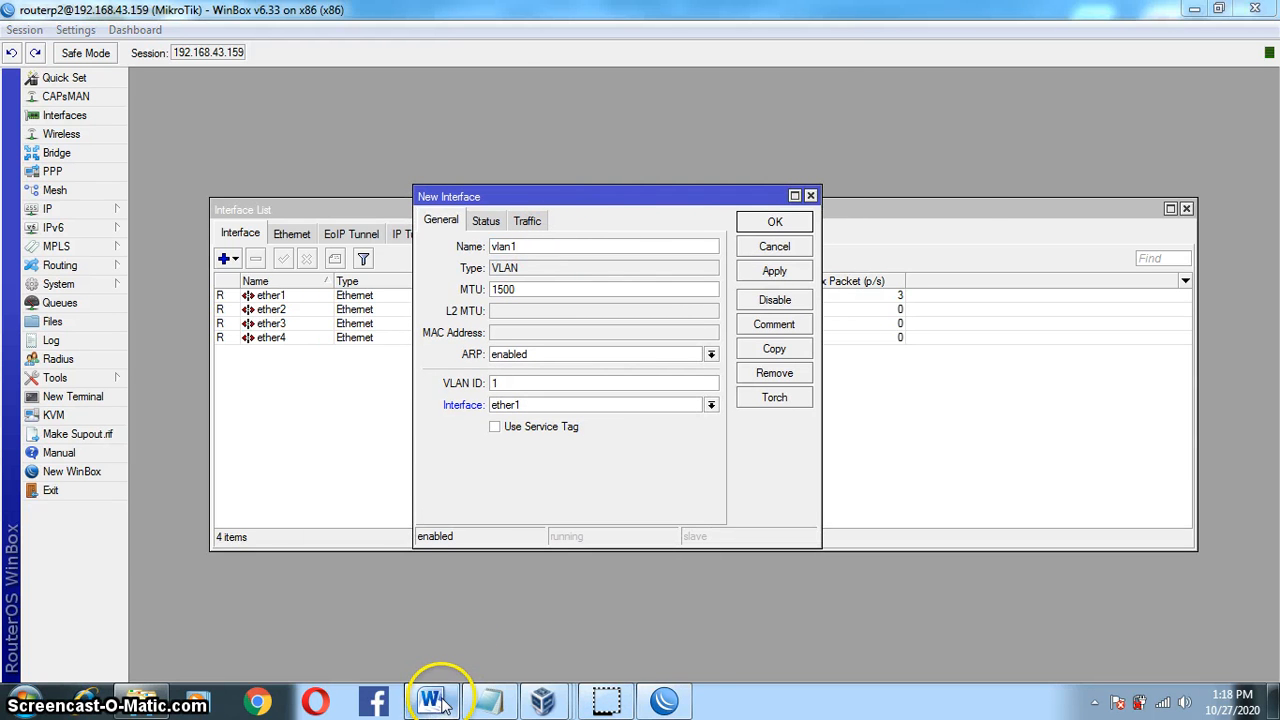
drag(1272, 530, 1274, 357)
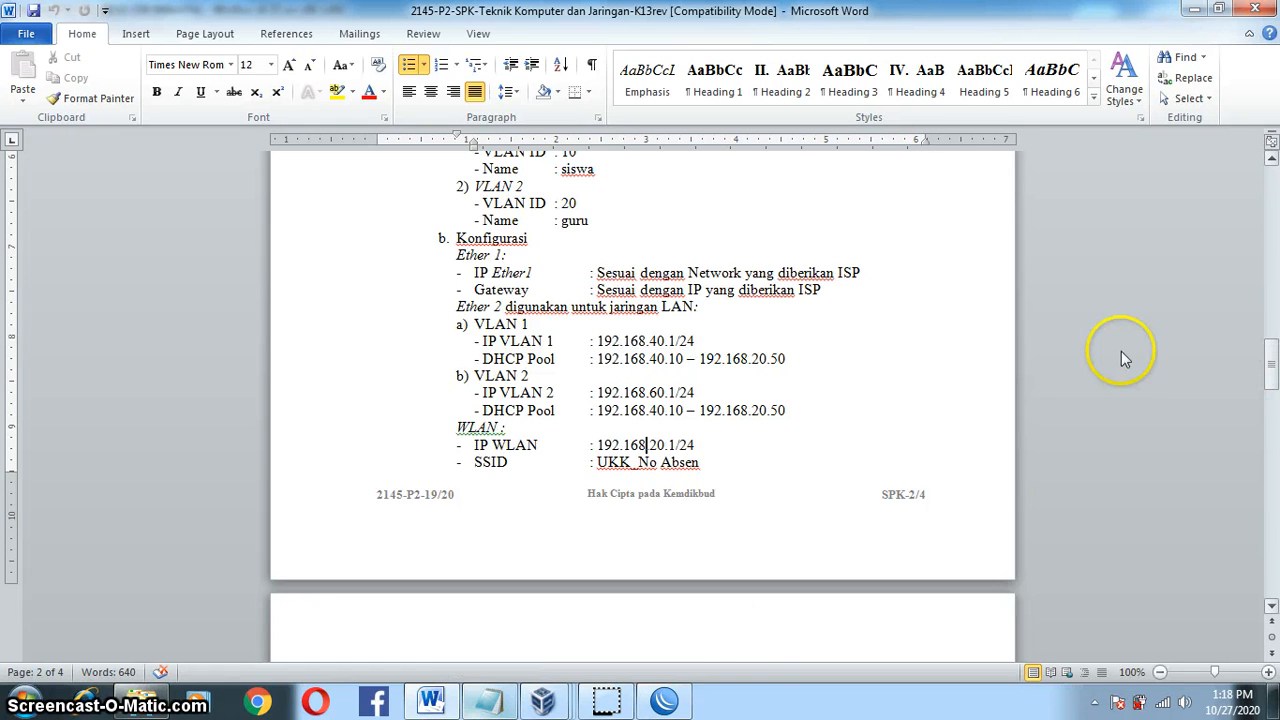
drag(1272, 375, 1272, 342)
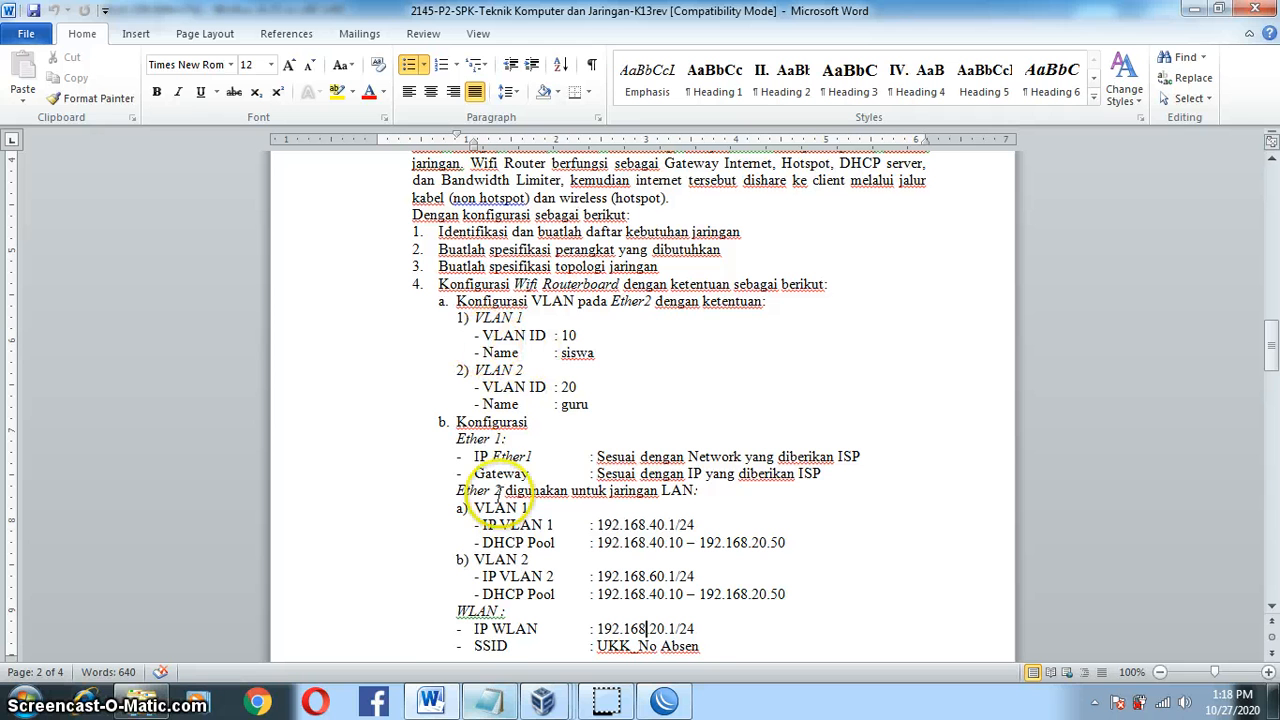
click(444, 698)
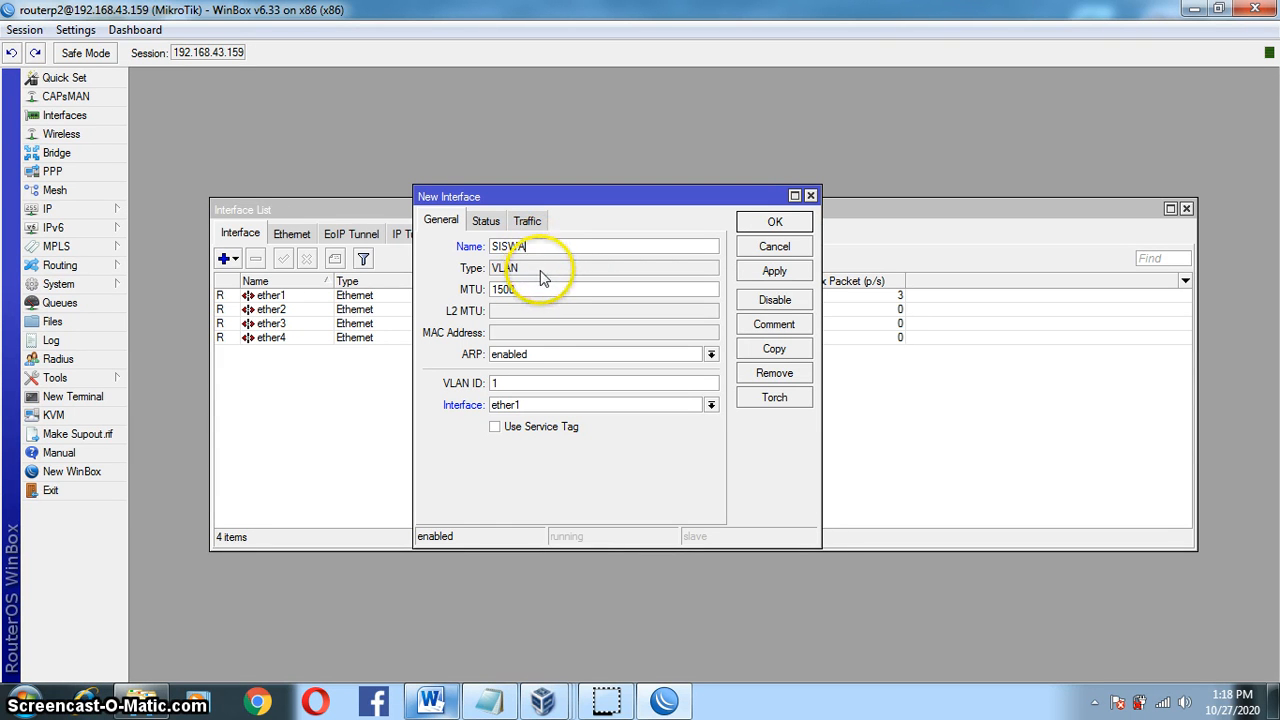
Step: Name the VLAN SISWA with VLAN ID 10 on ether2, then apply and save it
click(543, 265)
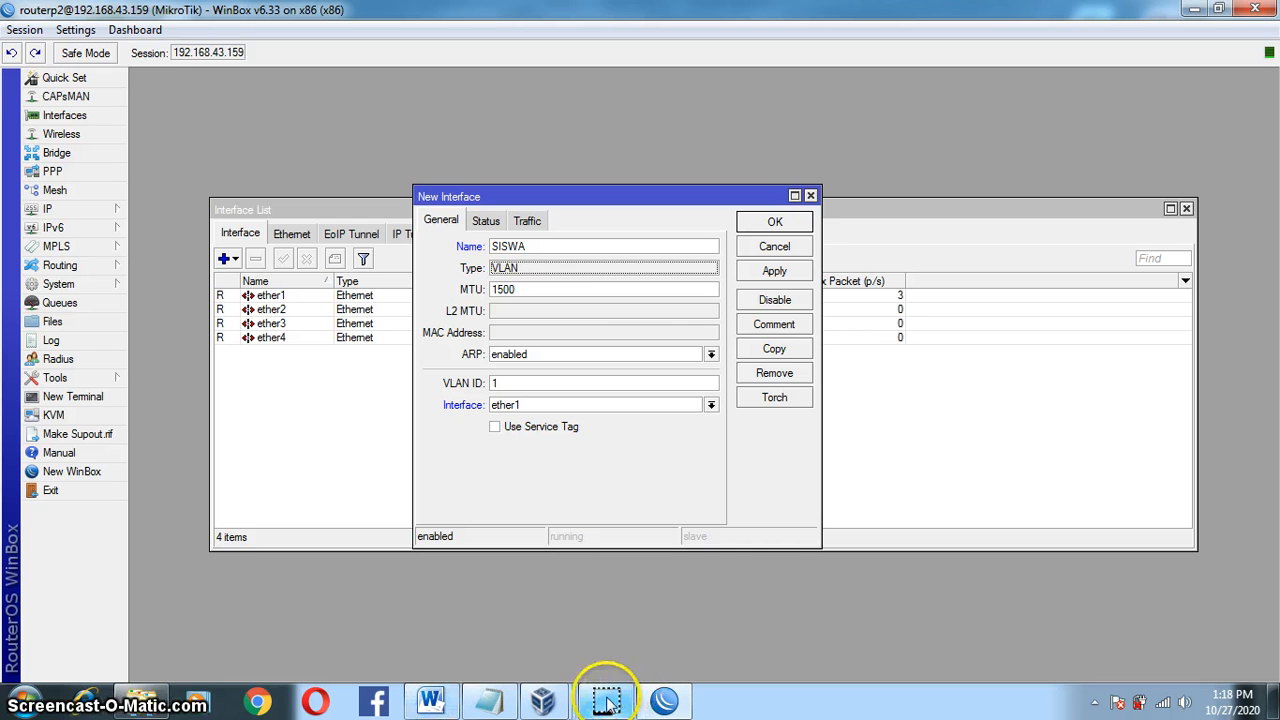
key(shift+Tab)
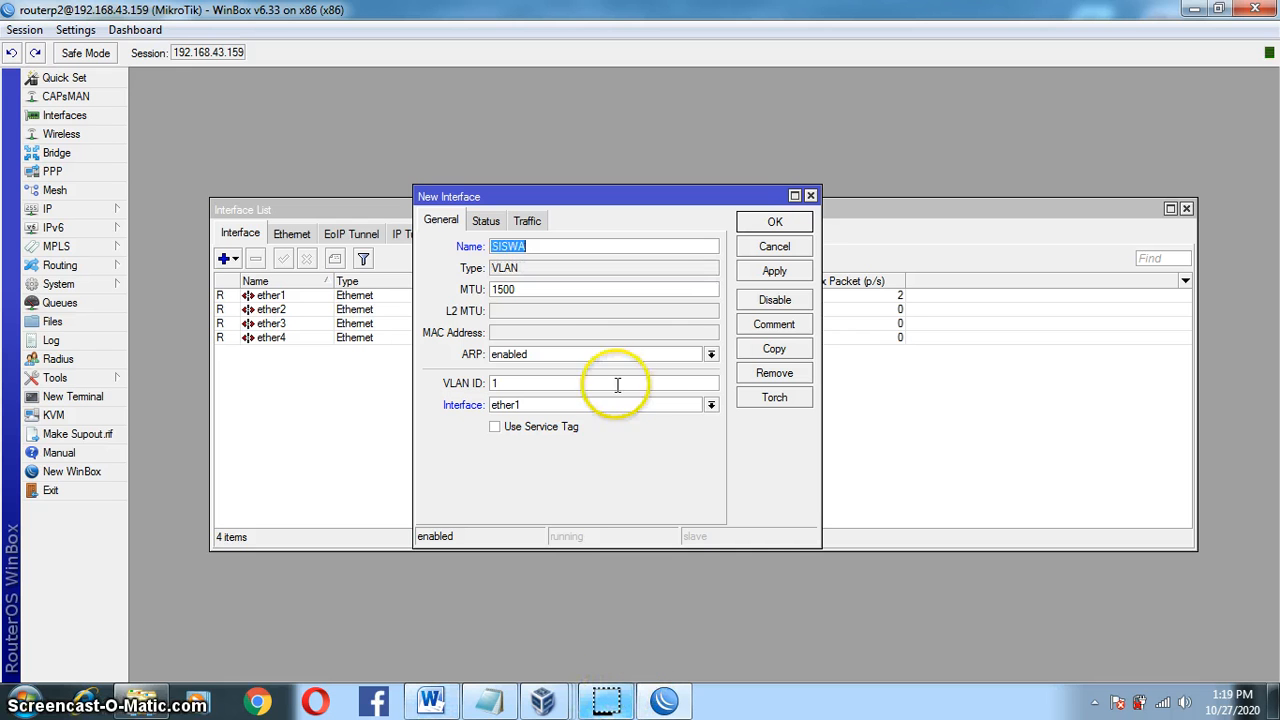
click(711, 406)
click(706, 432)
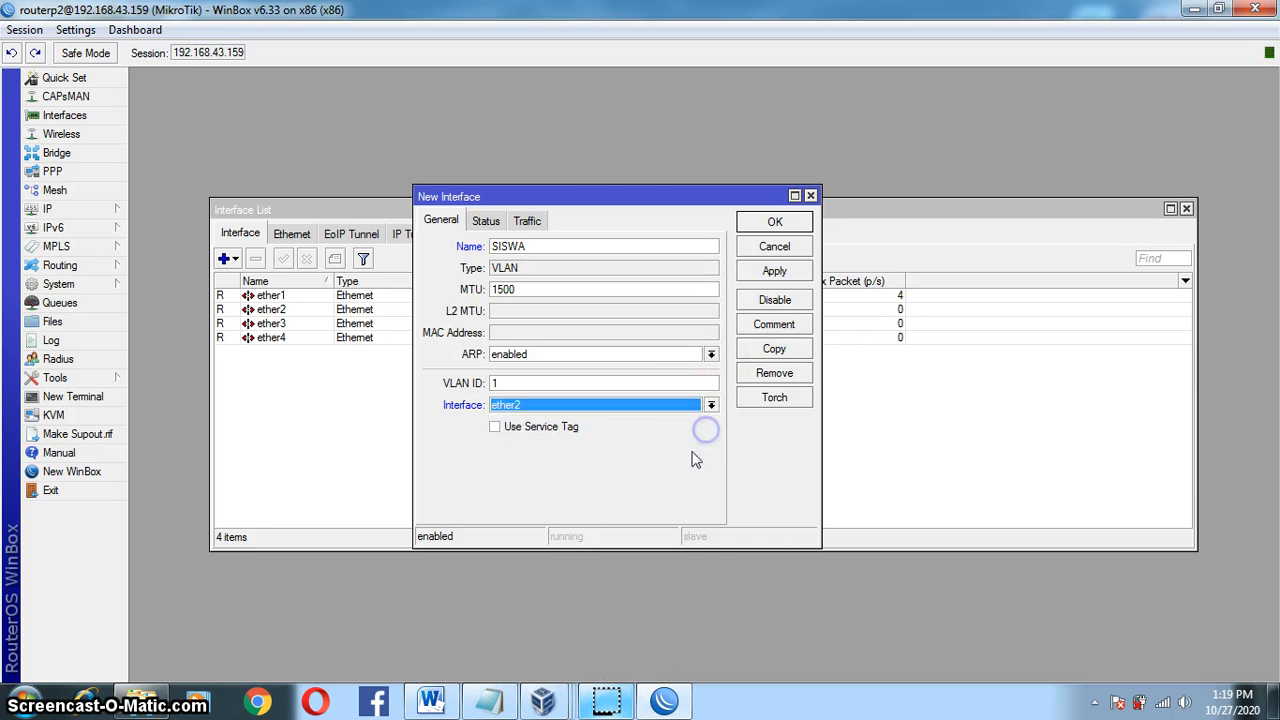
click(524, 382)
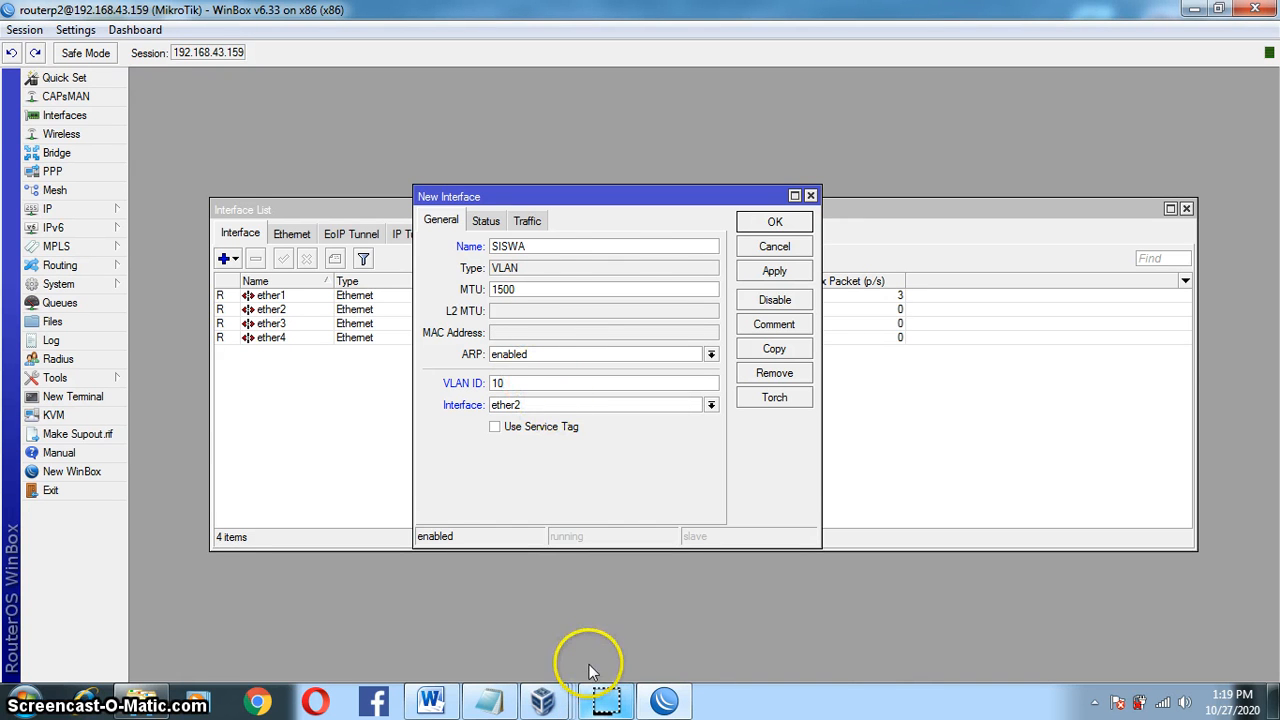
click(606, 701)
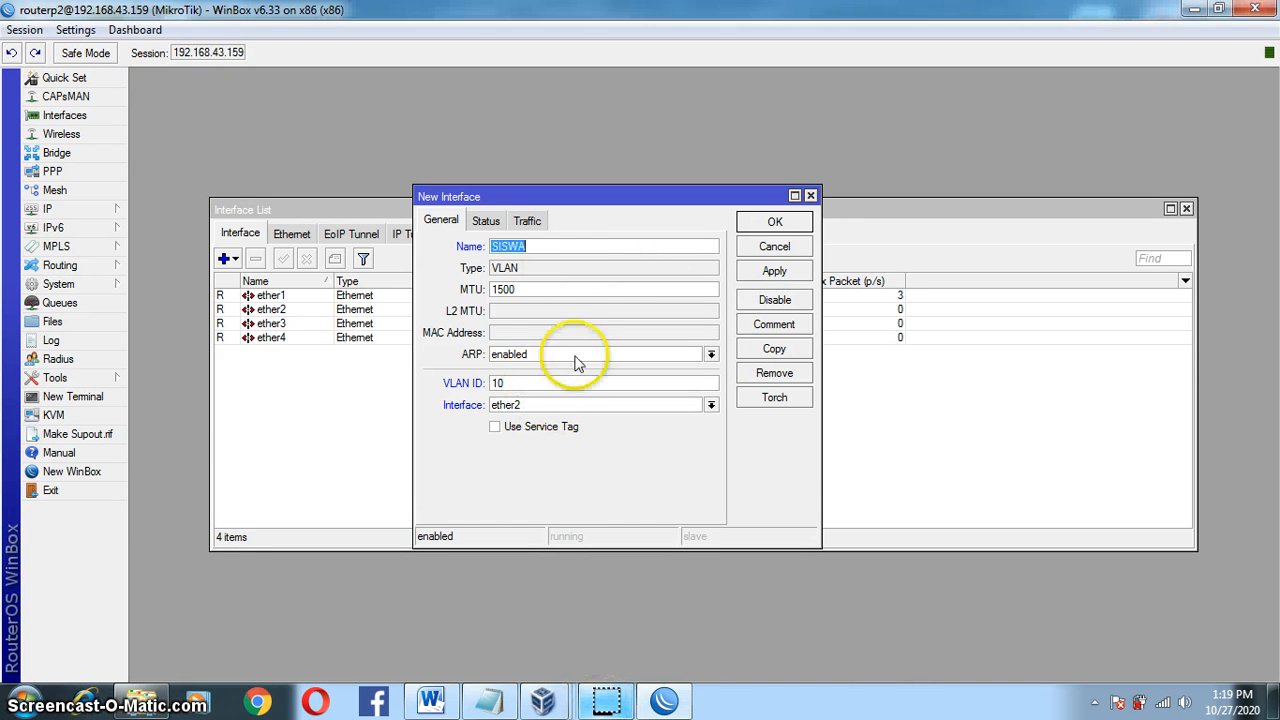
click(670, 249)
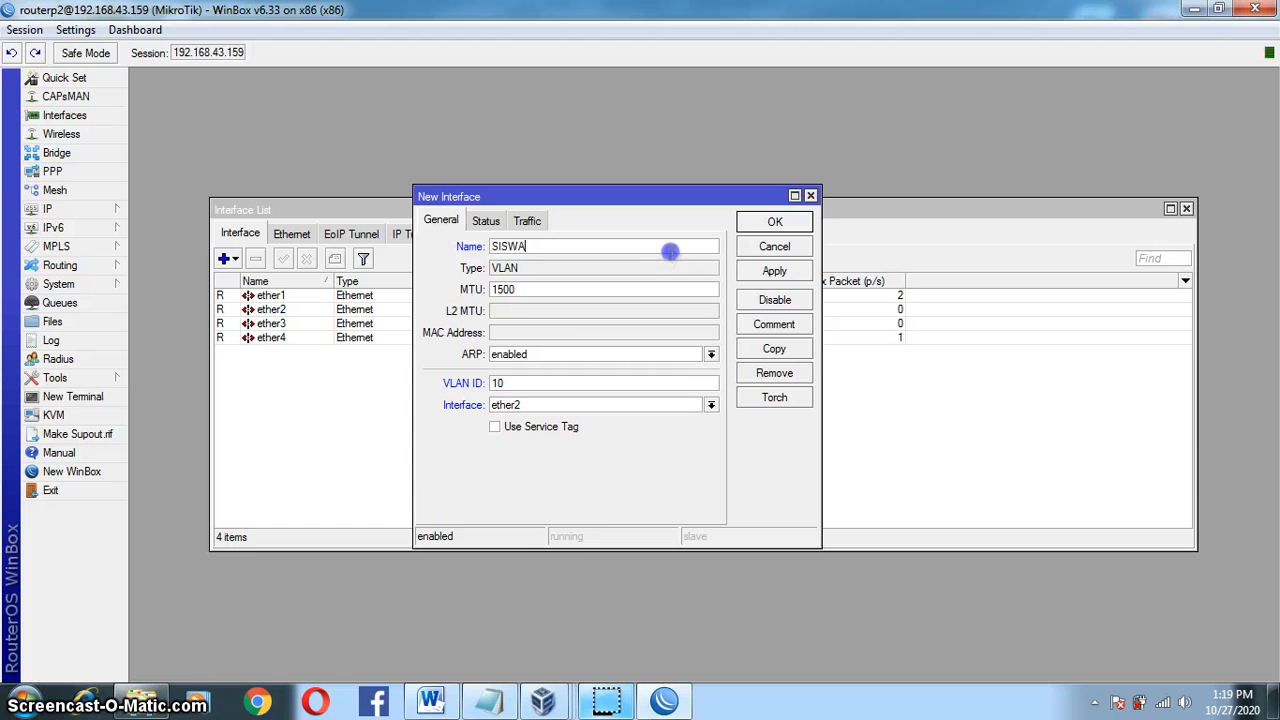
click(786, 272)
click(772, 222)
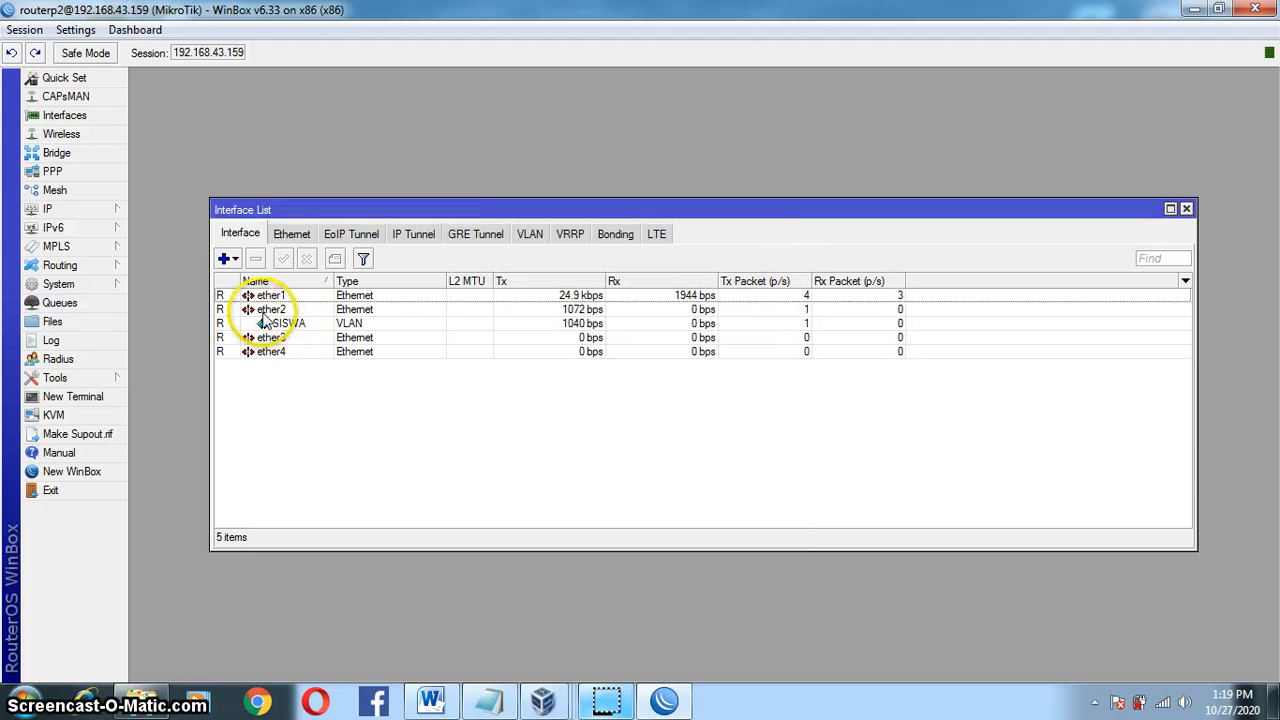
Step: Create VLAN GURU with ID 20 on ether3, checking the task sheet for the values
click(224, 258)
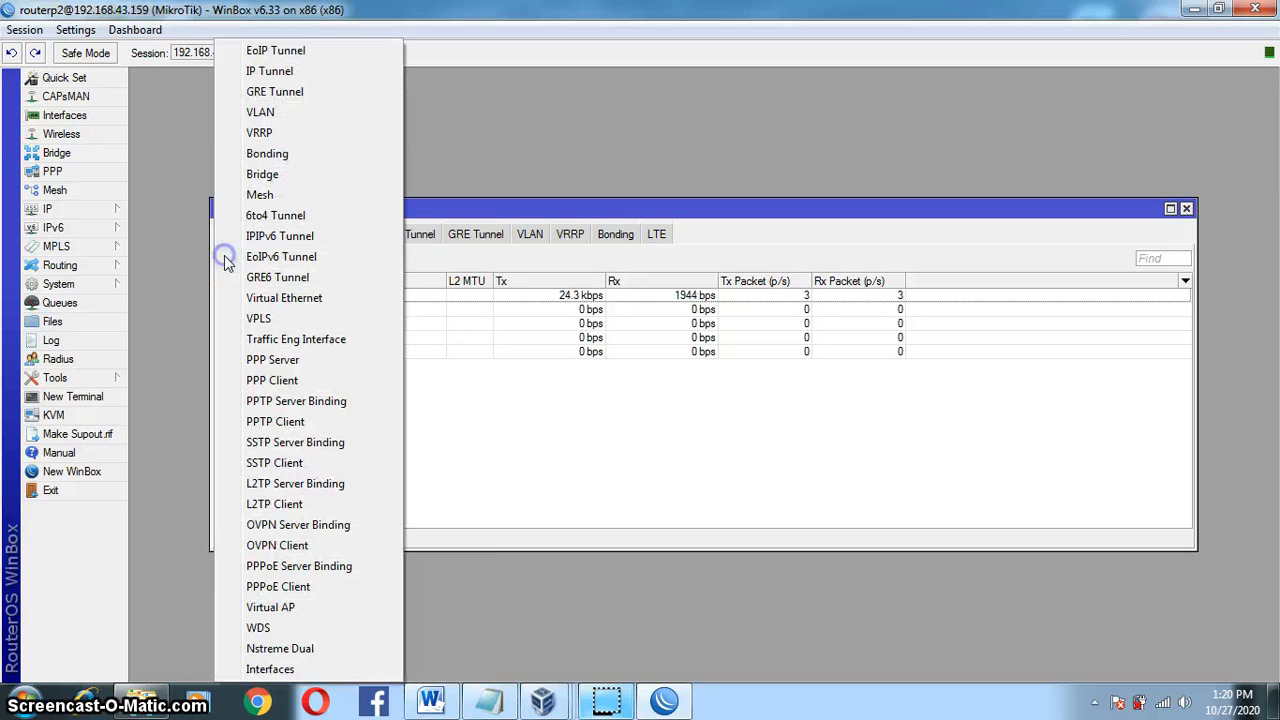
click(306, 113)
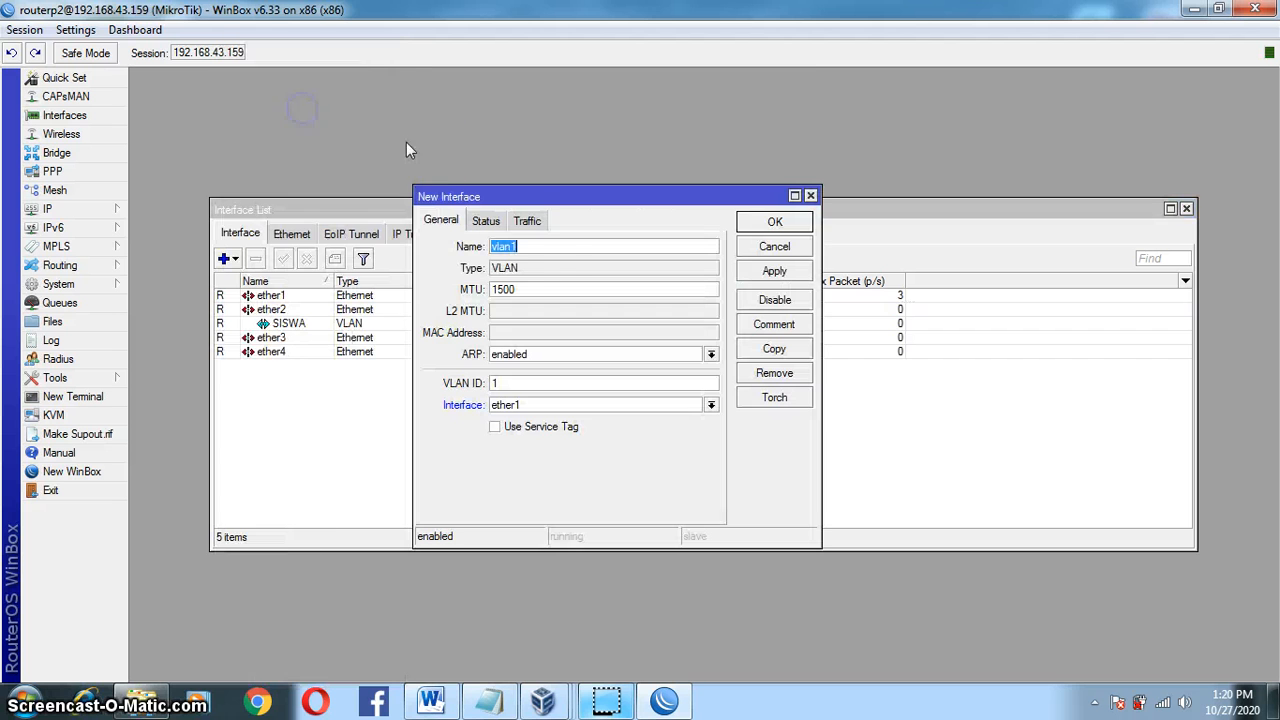
click(431, 703)
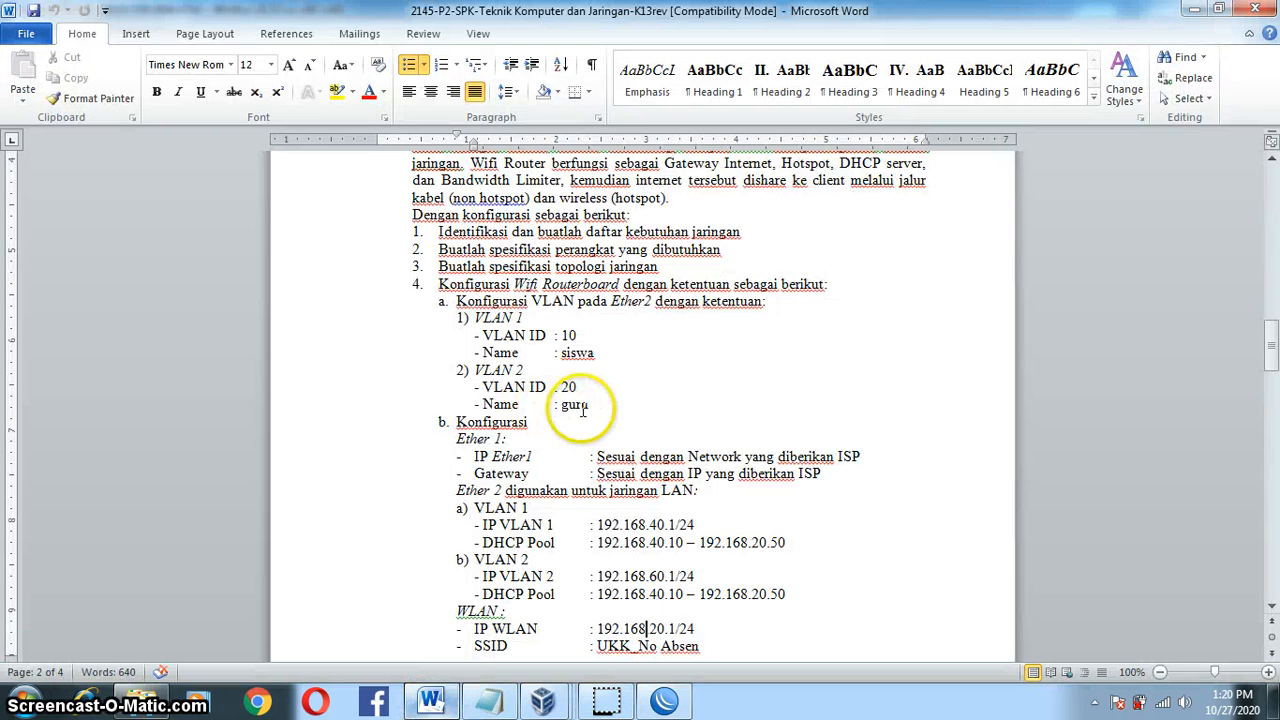
click(431, 703)
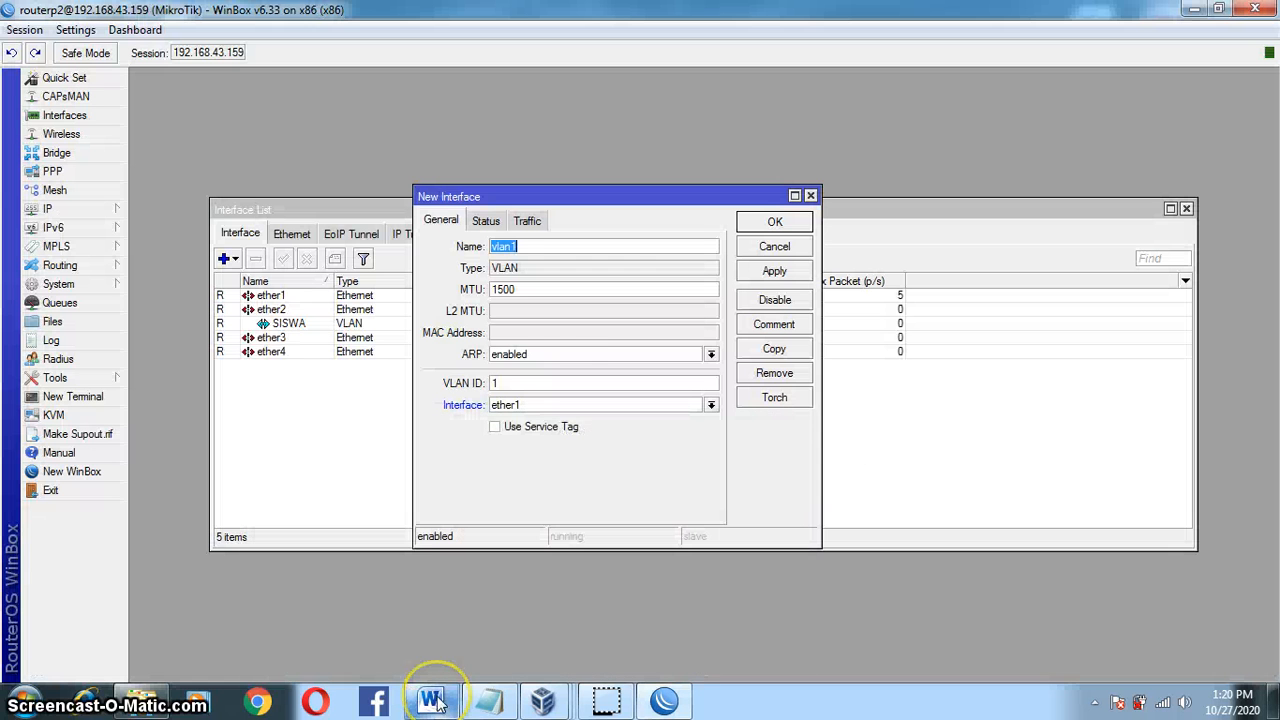
click(431, 703)
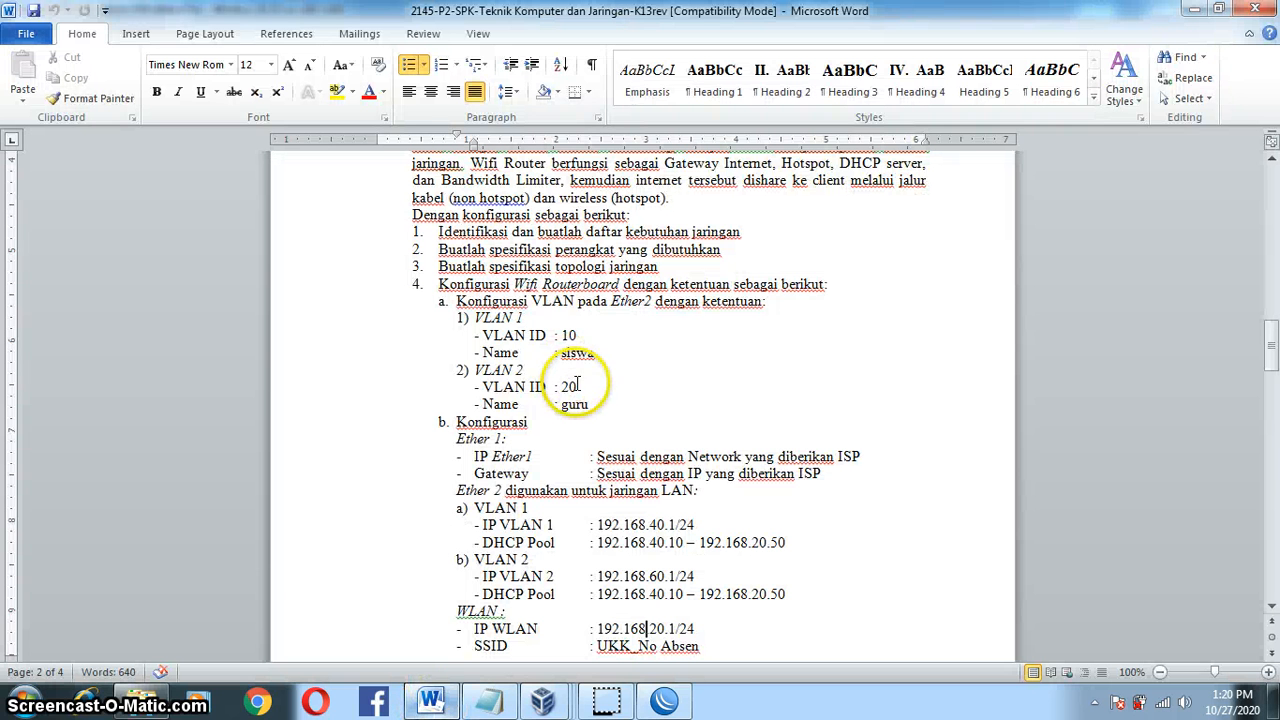
click(431, 703)
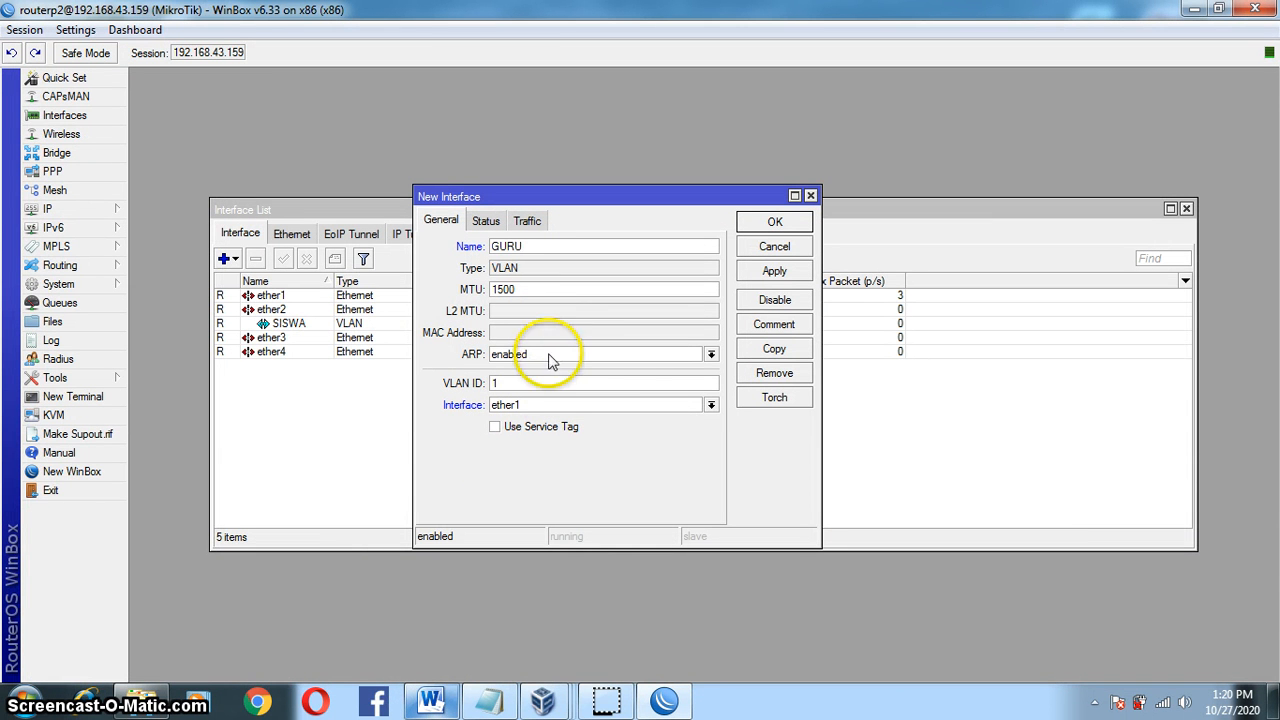
click(540, 384)
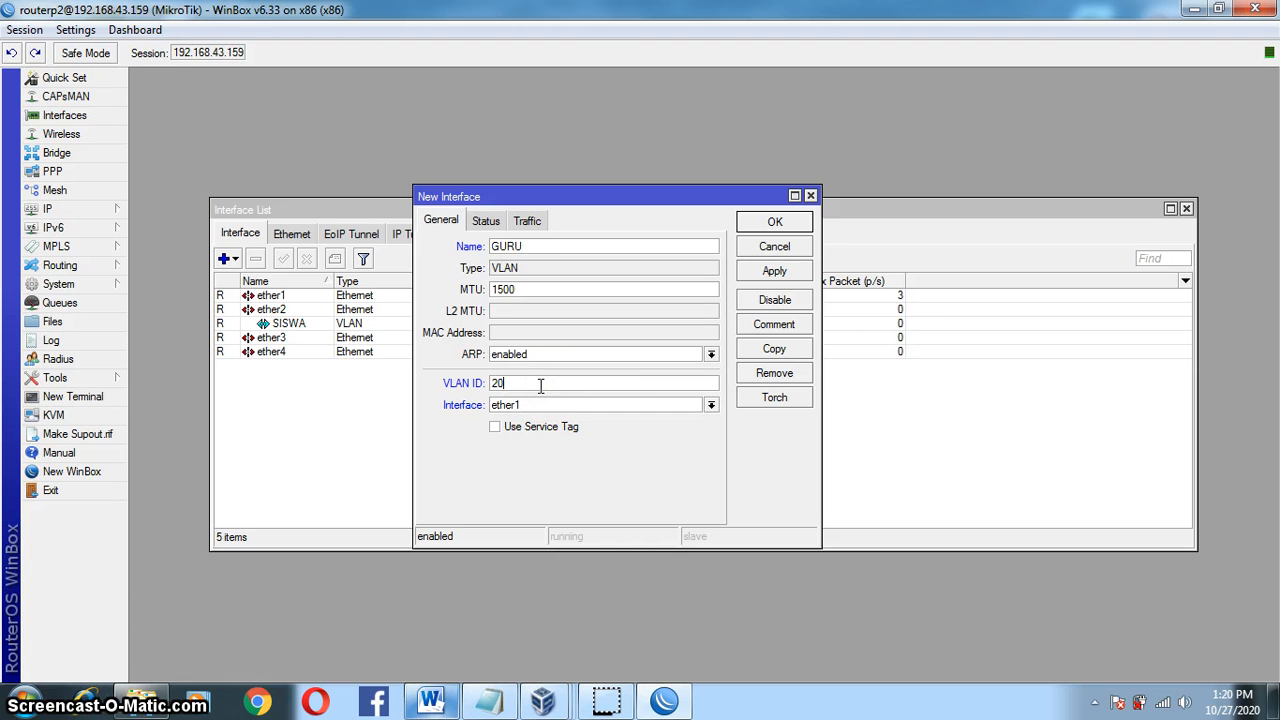
click(712, 405)
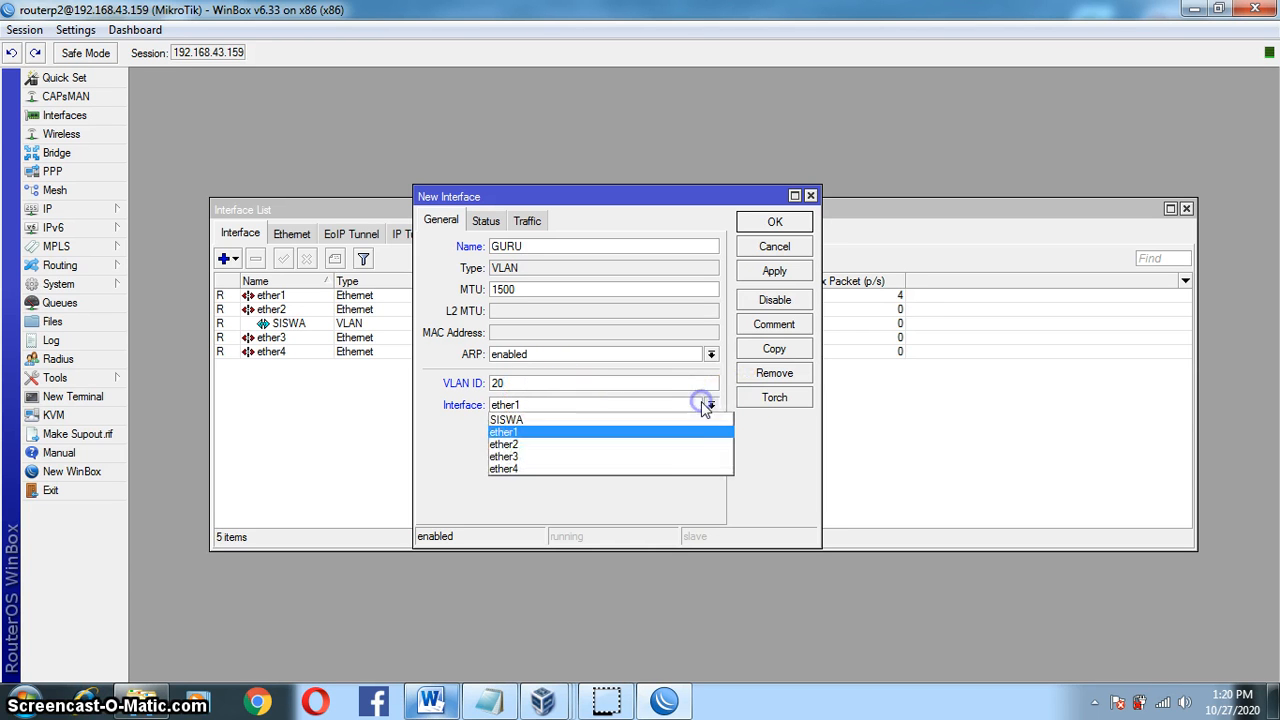
click(696, 462)
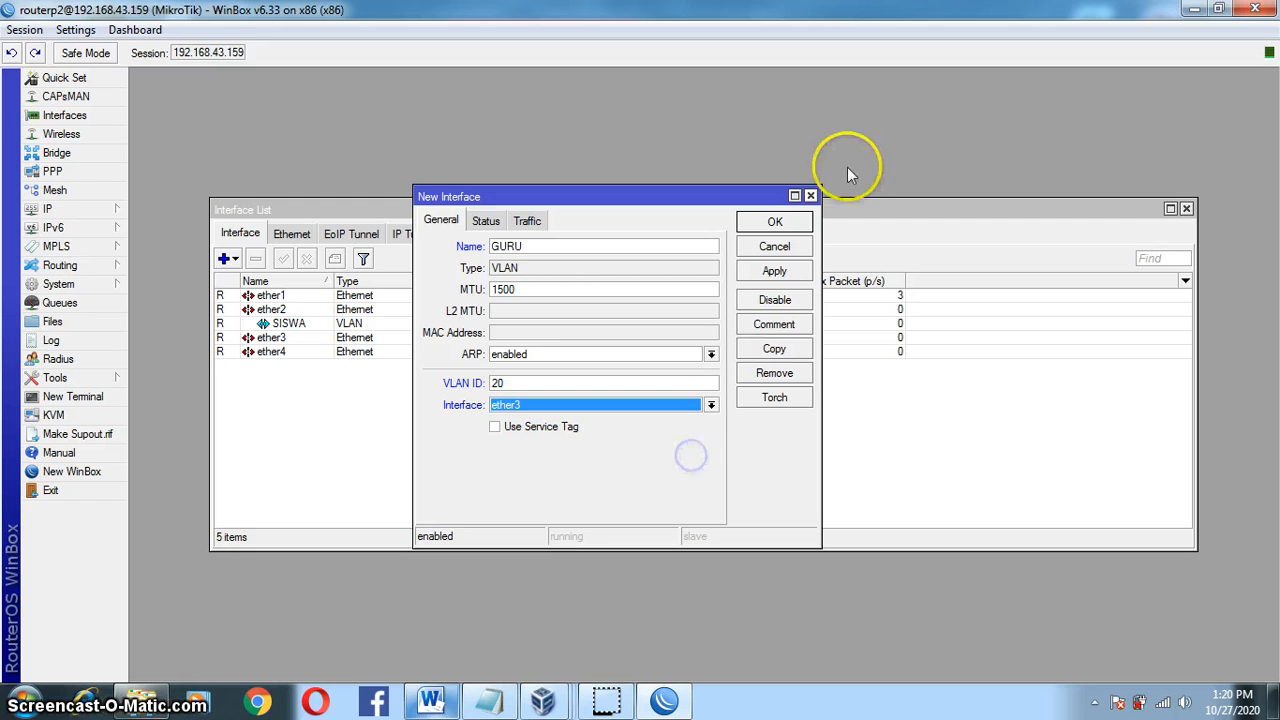
click(790, 280)
click(780, 222)
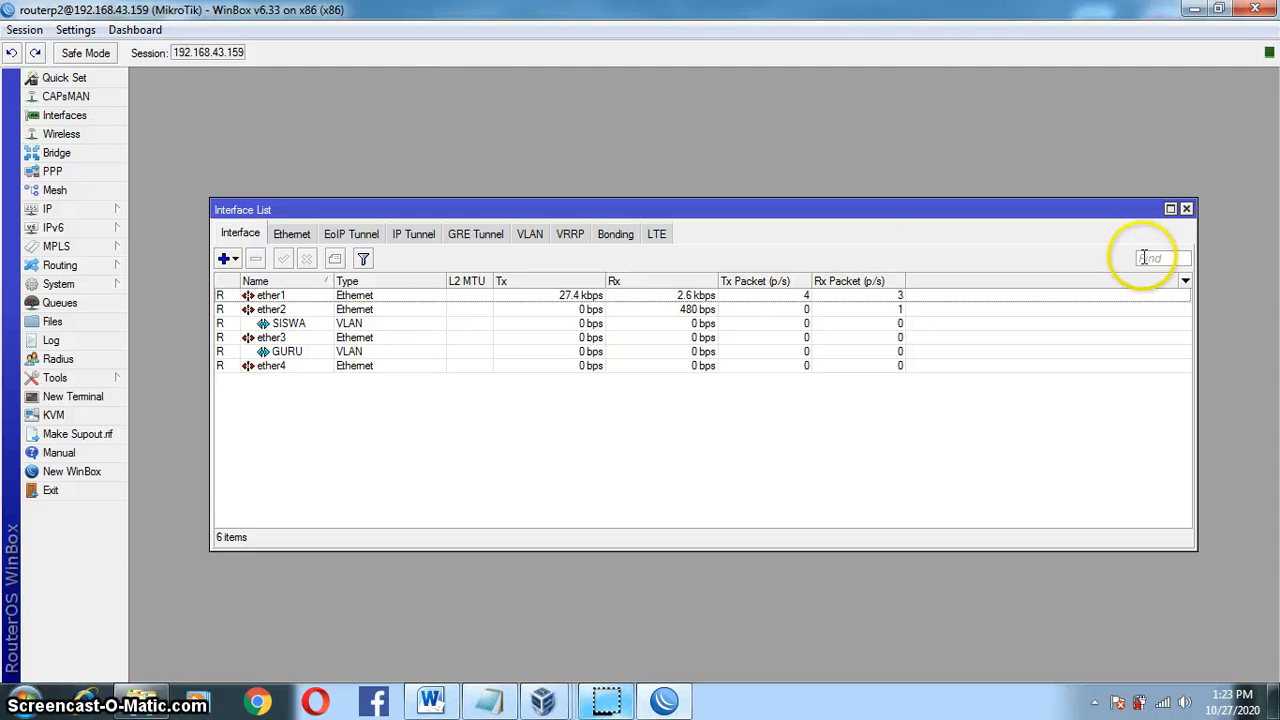
Step: Close the Interface List, scroll Word's task sheet to the hotspot user table, then return to WinBox
click(1186, 210)
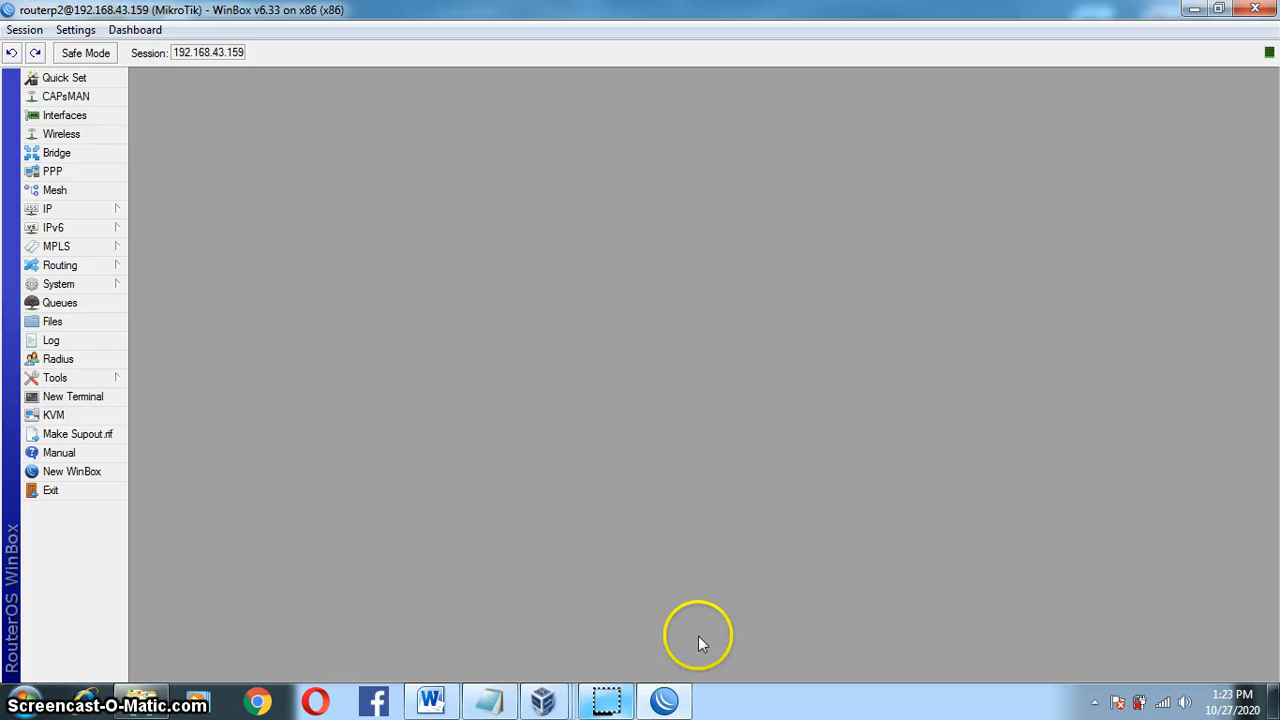
click(430, 705)
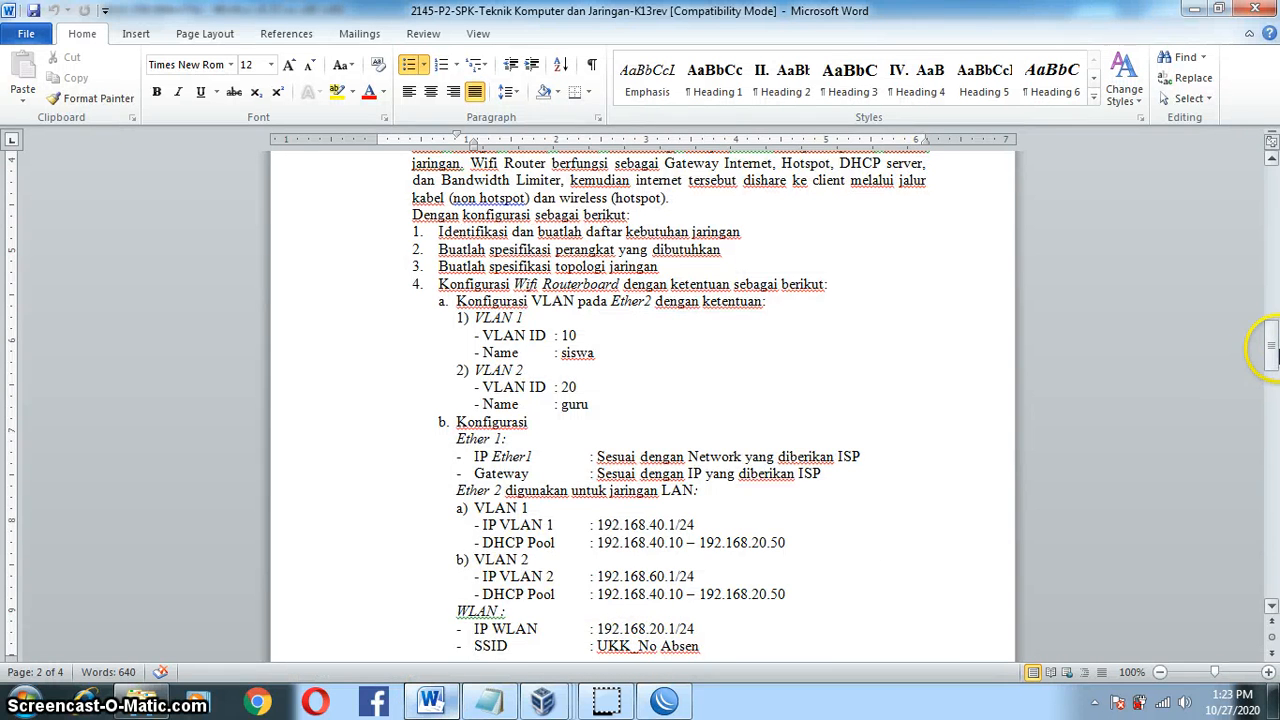
drag(1270, 347, 1270, 395)
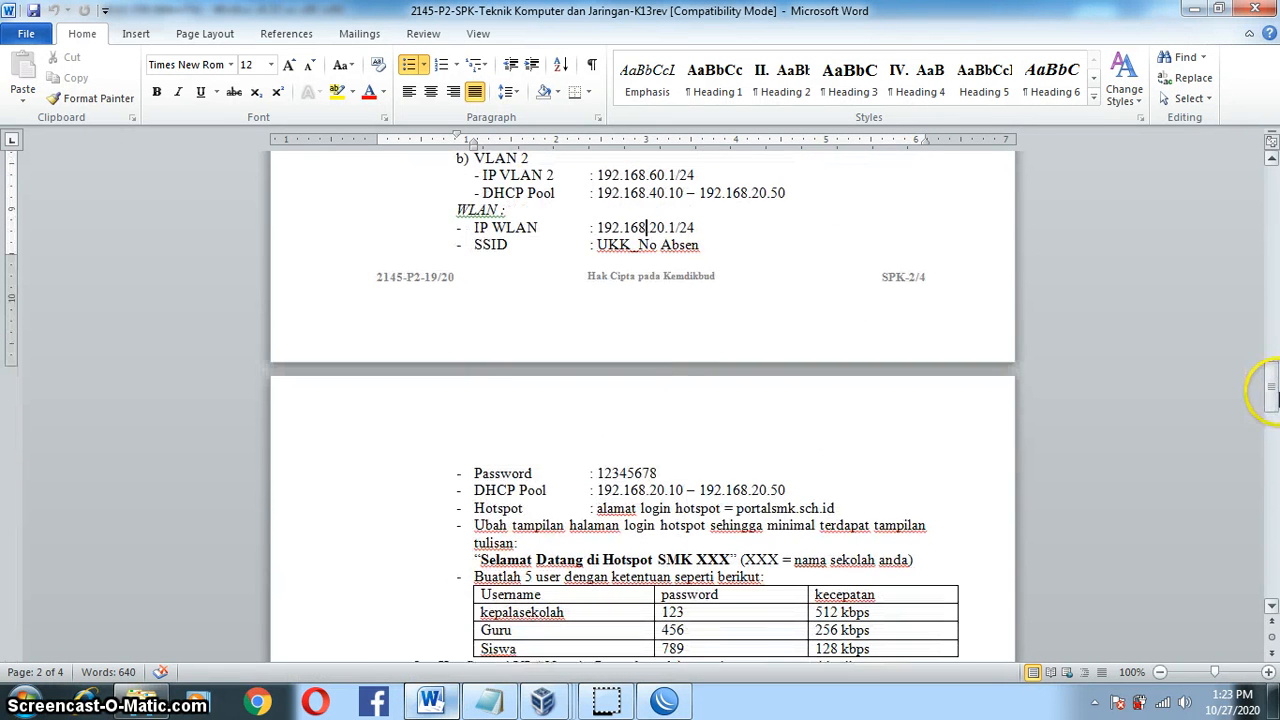
drag(466, 228, 926, 663)
click(937, 531)
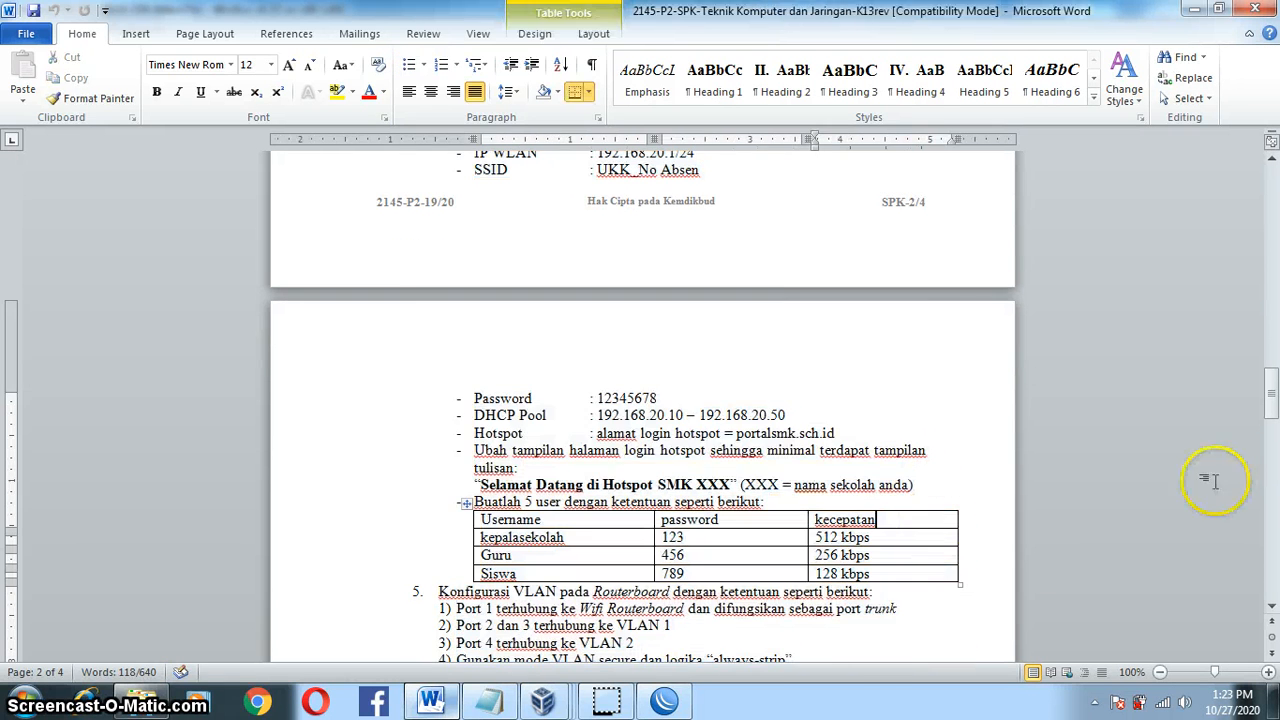
drag(1268, 377, 1266, 350)
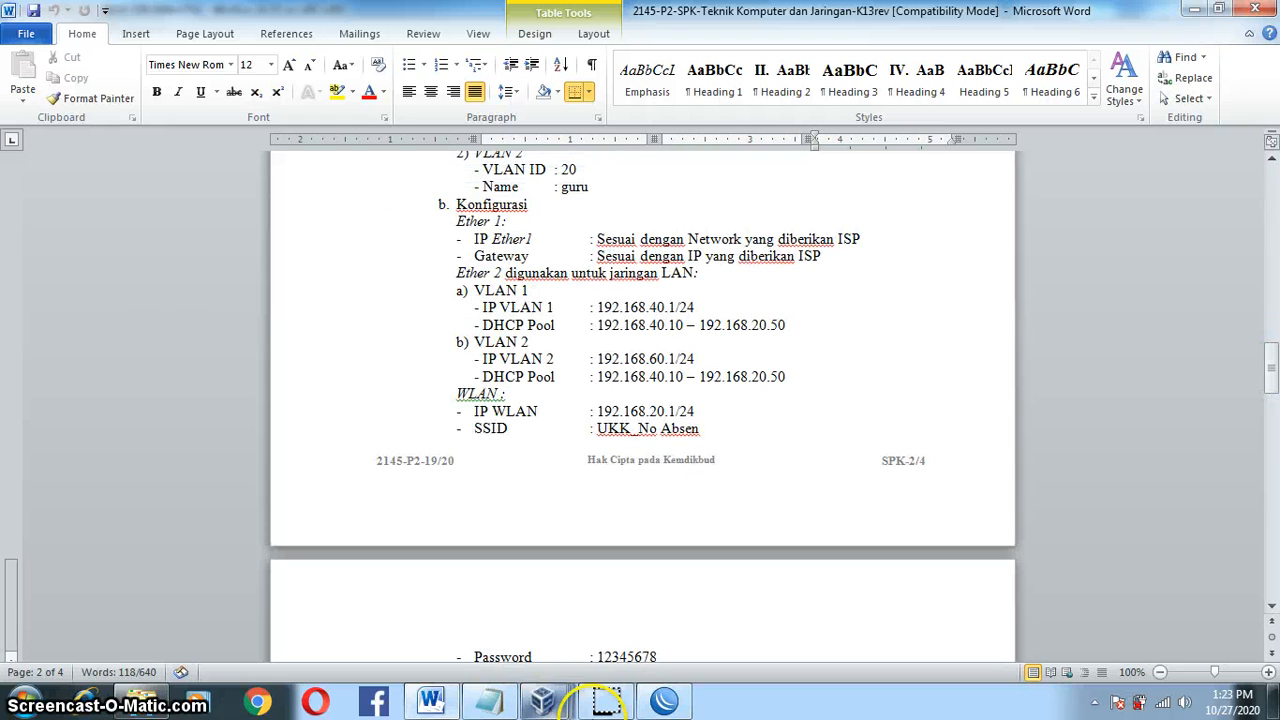
click(608, 702)
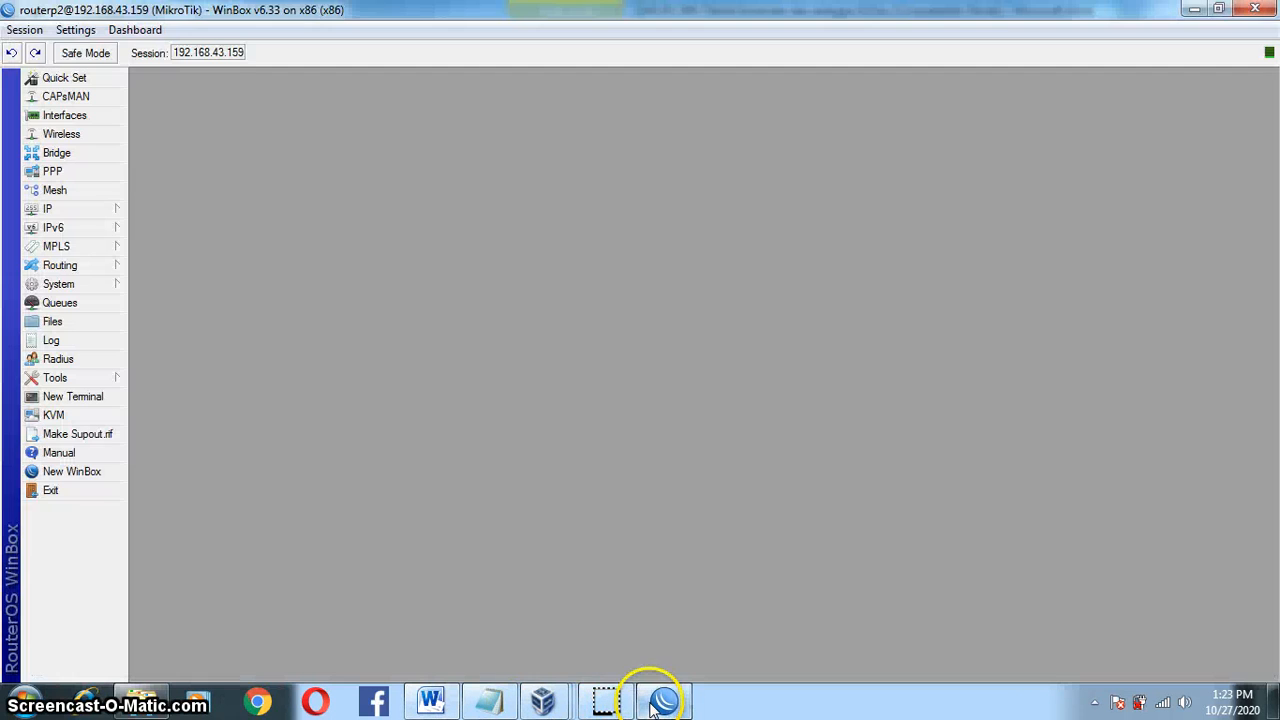
Step: From IP > Hotspot, launch the Hotspot Setup wizard instead of adding a server manually
click(110, 212)
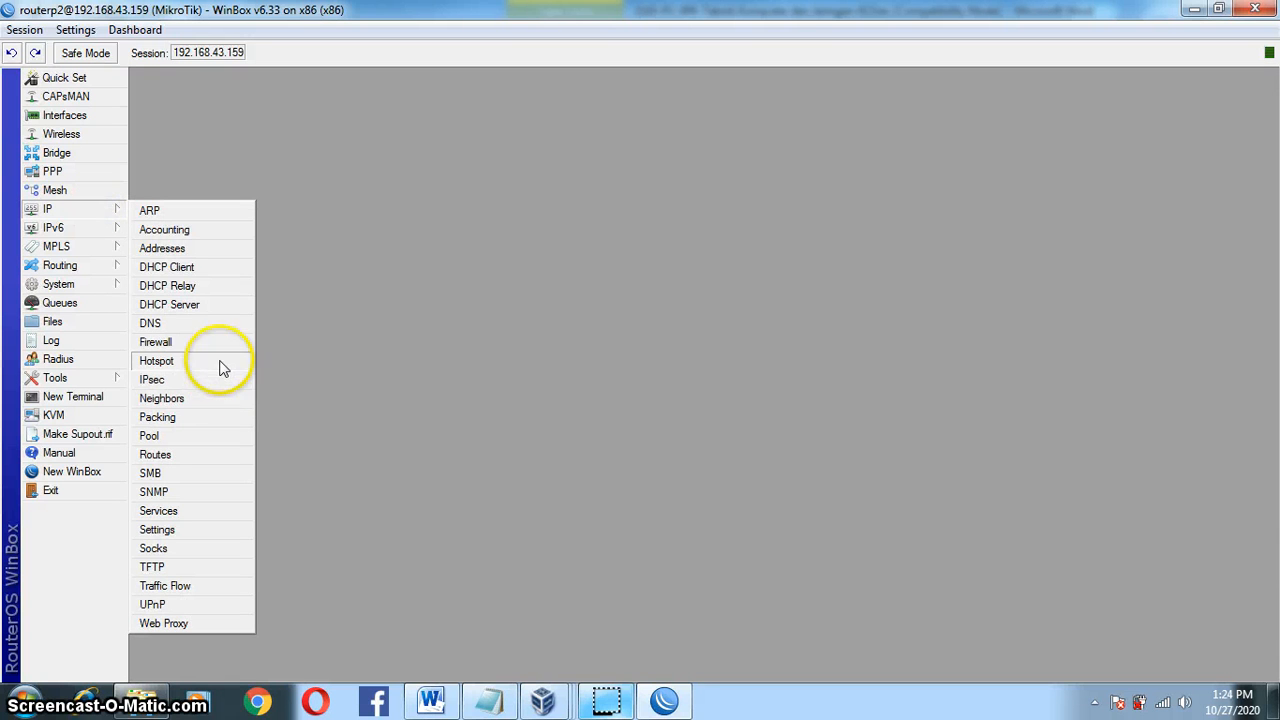
click(220, 363)
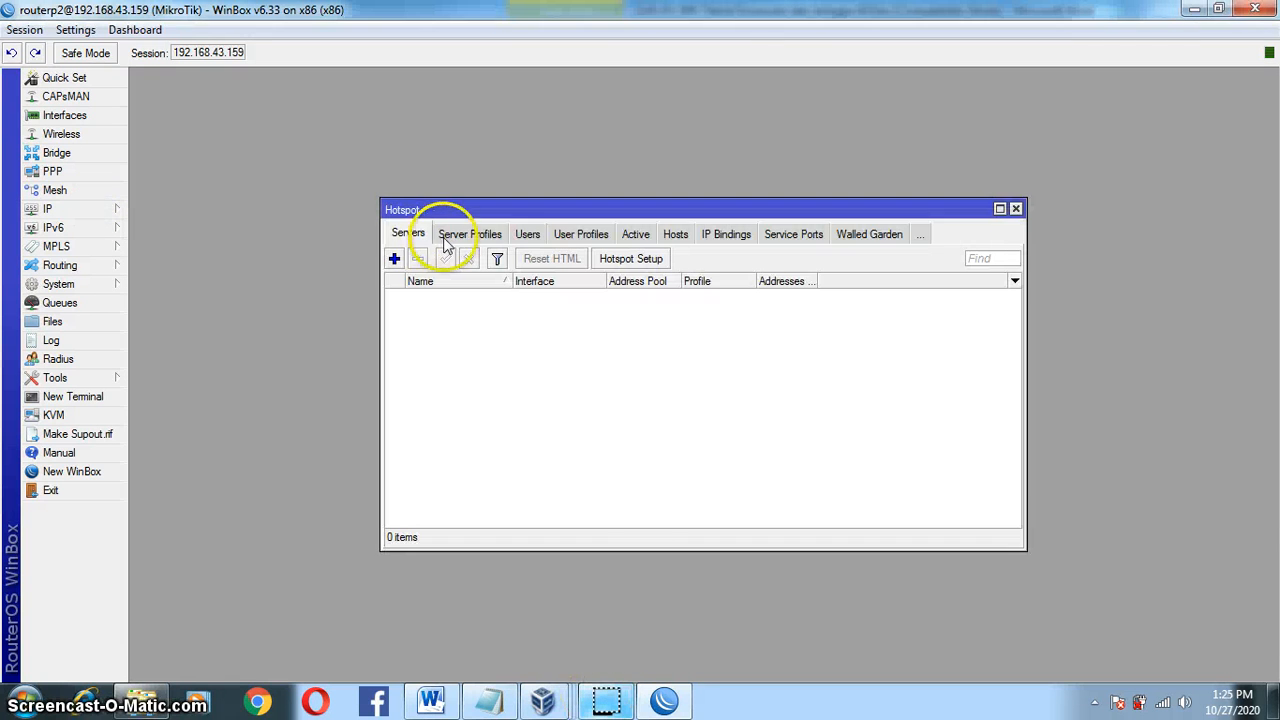
click(394, 259)
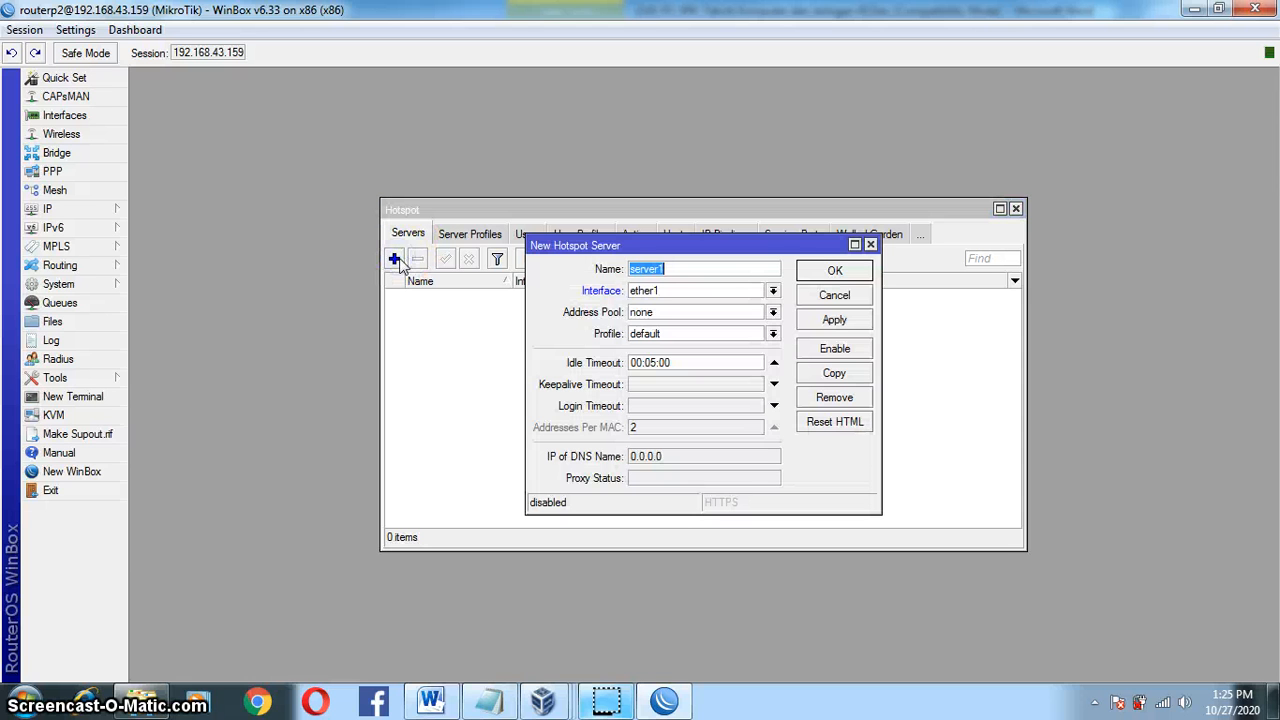
click(869, 245)
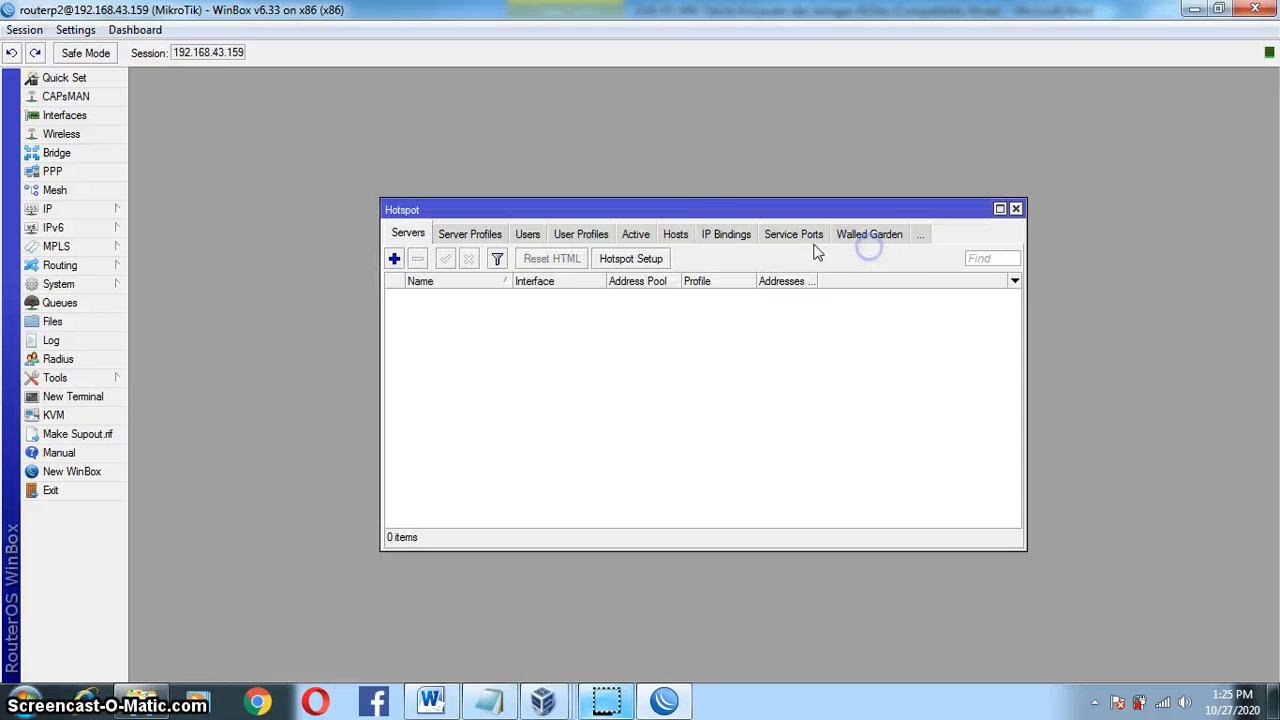
click(631, 258)
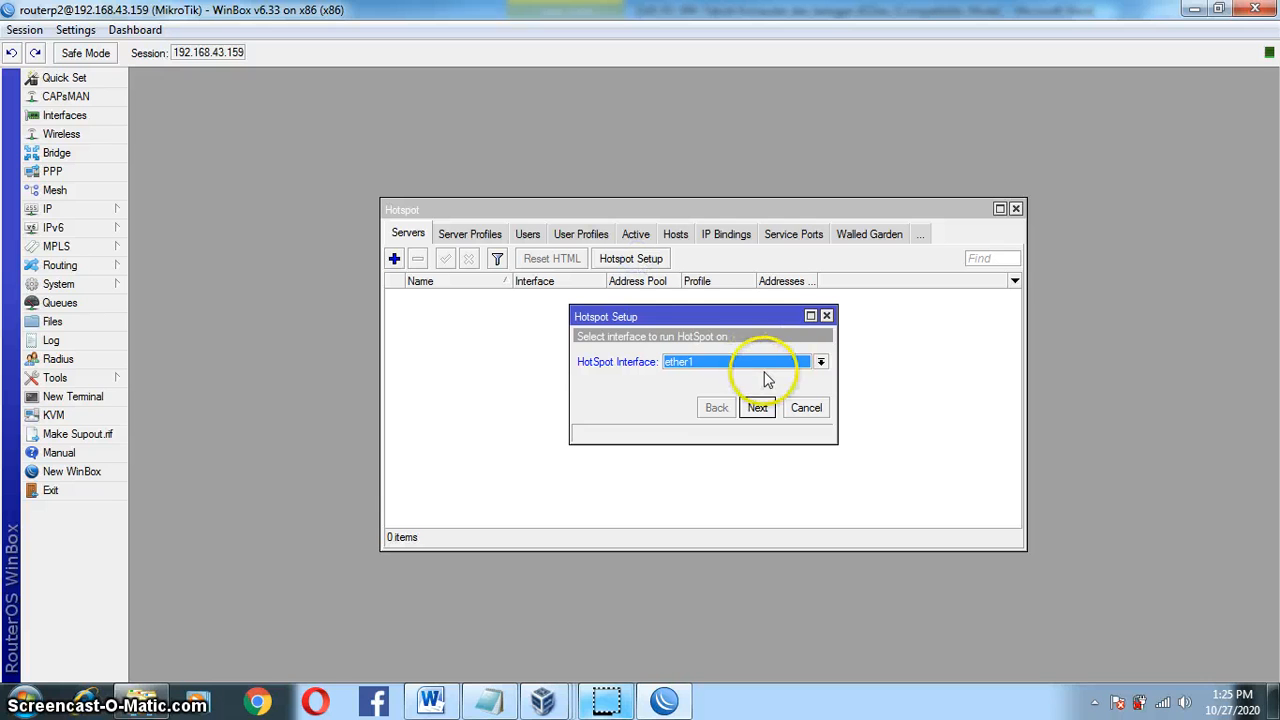
Step: Run the hotspot on ether4, accepting the 192.168.20.1/24 address, pool, certificate and SMTP defaults
click(820, 363)
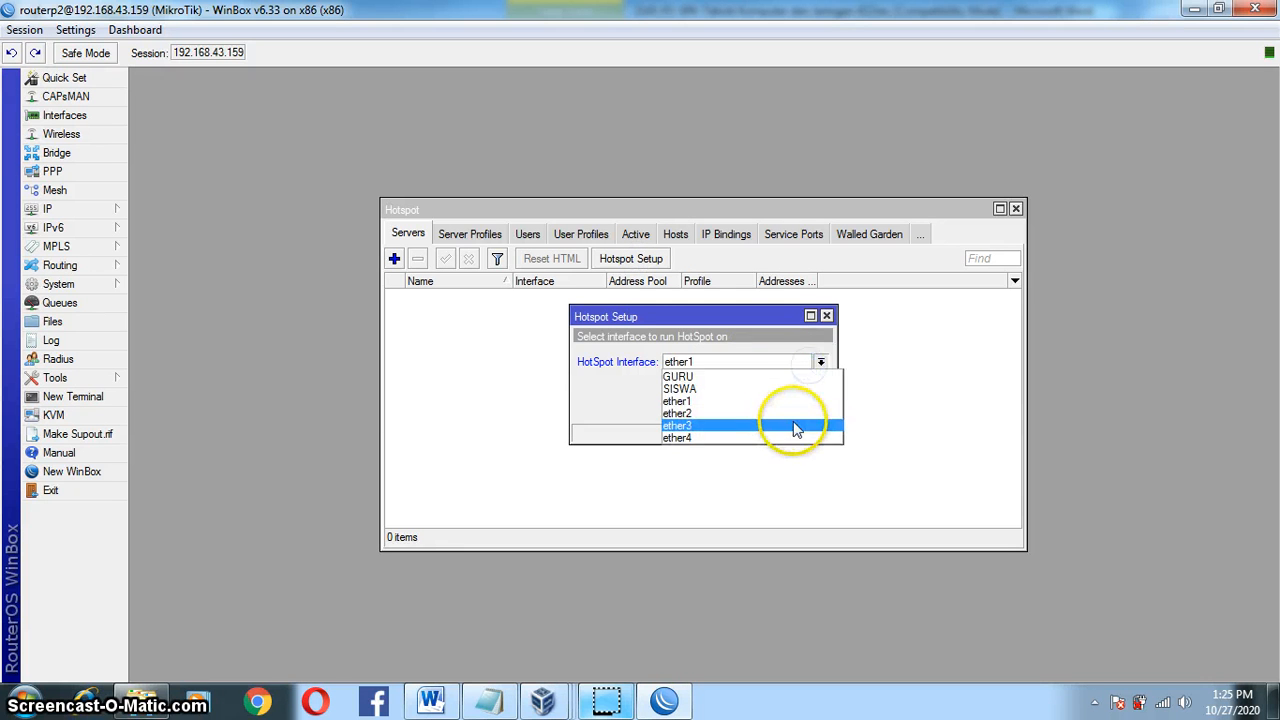
click(727, 440)
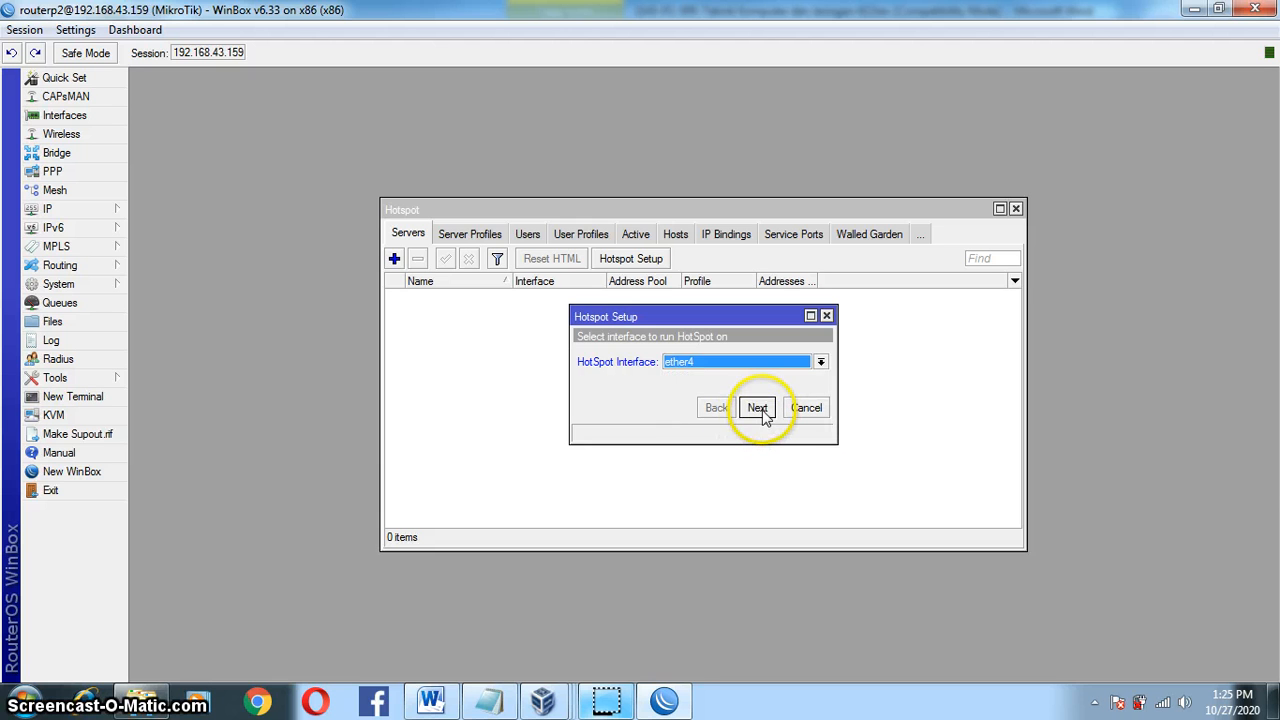
click(758, 409)
click(758, 413)
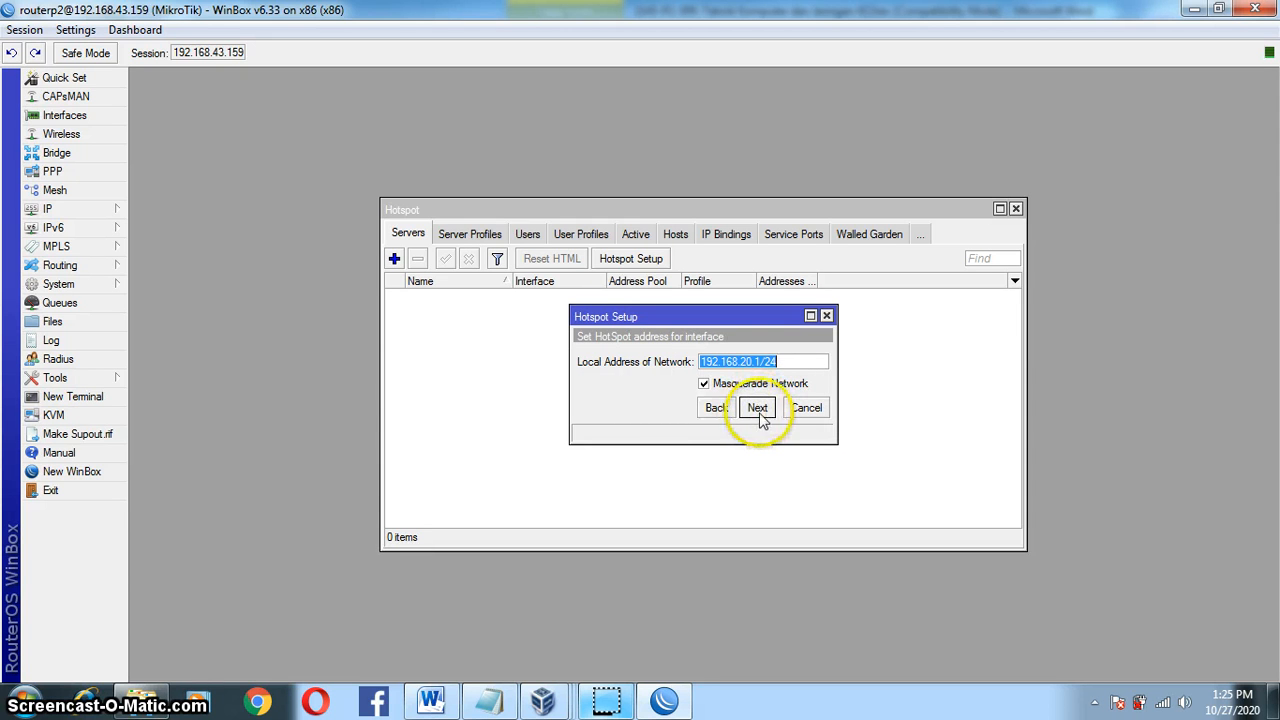
click(753, 409)
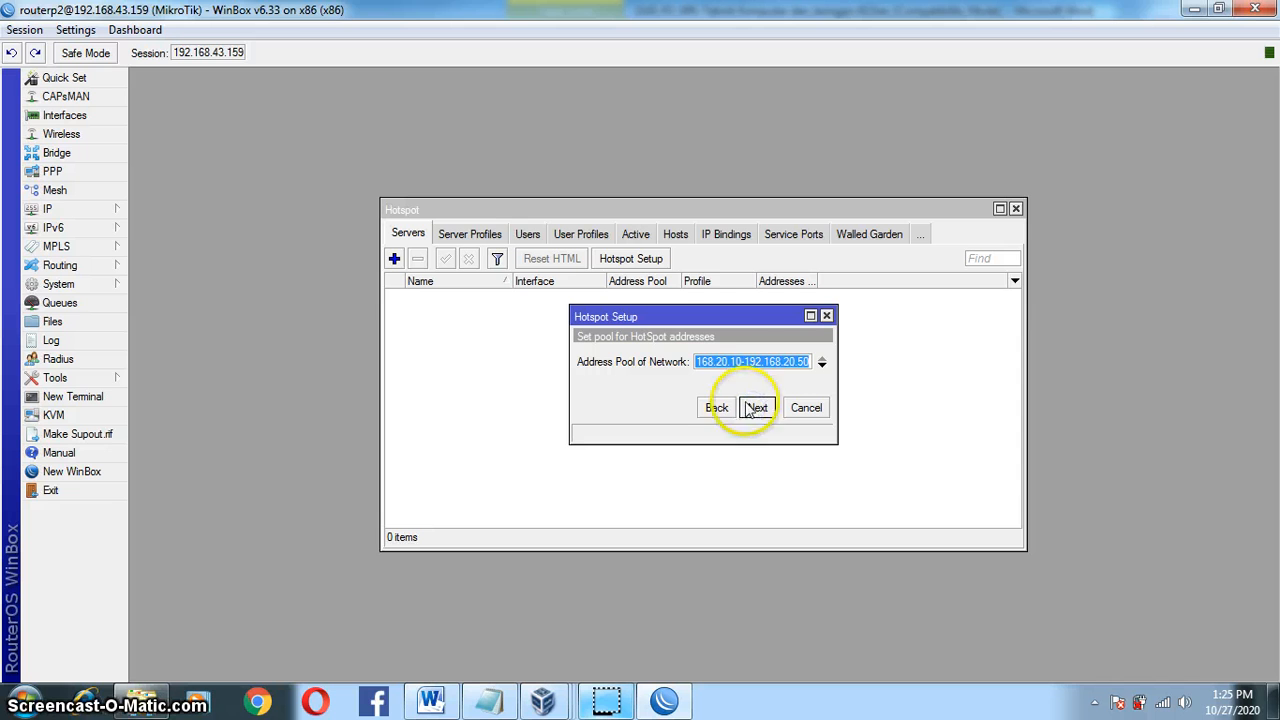
click(707, 361)
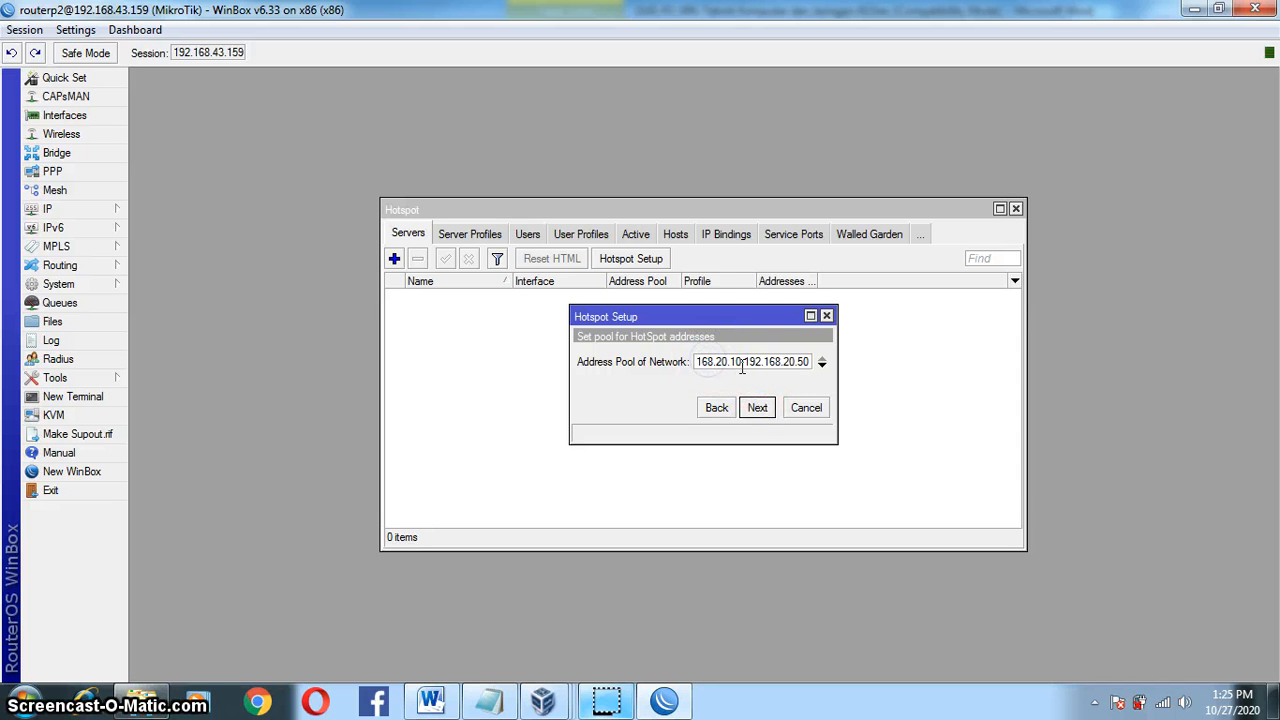
click(757, 411)
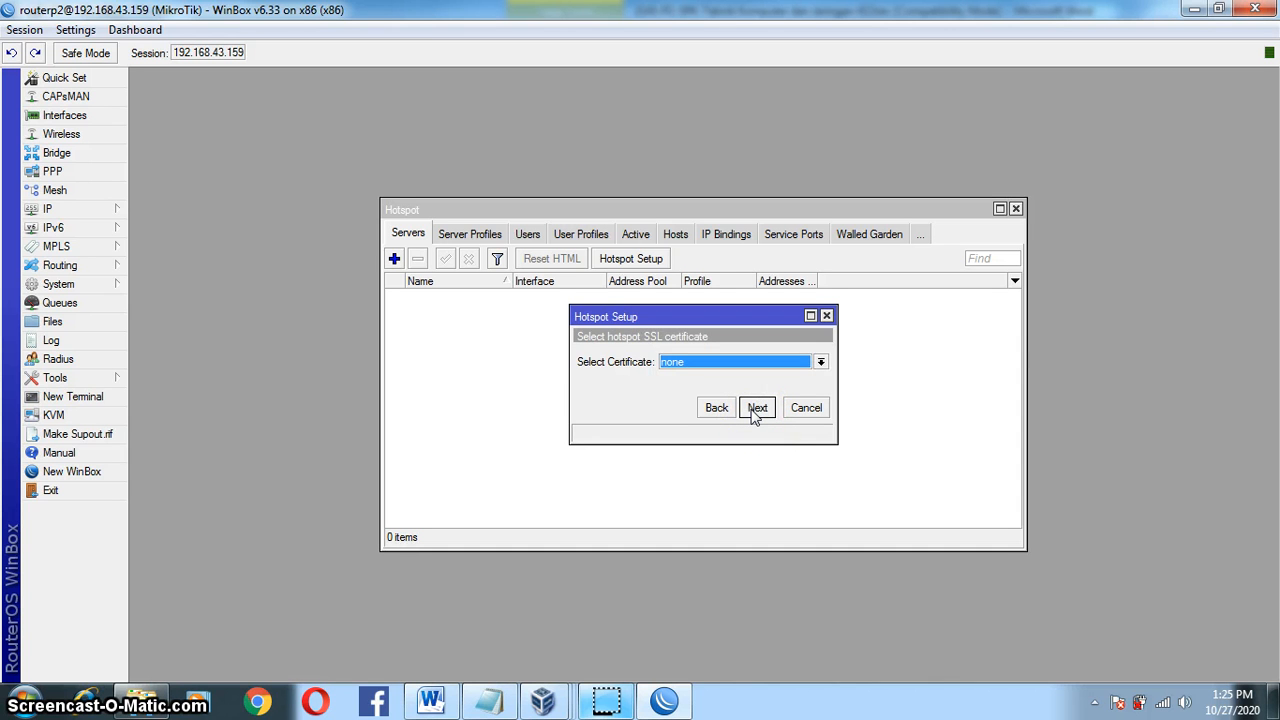
click(757, 409)
click(757, 409)
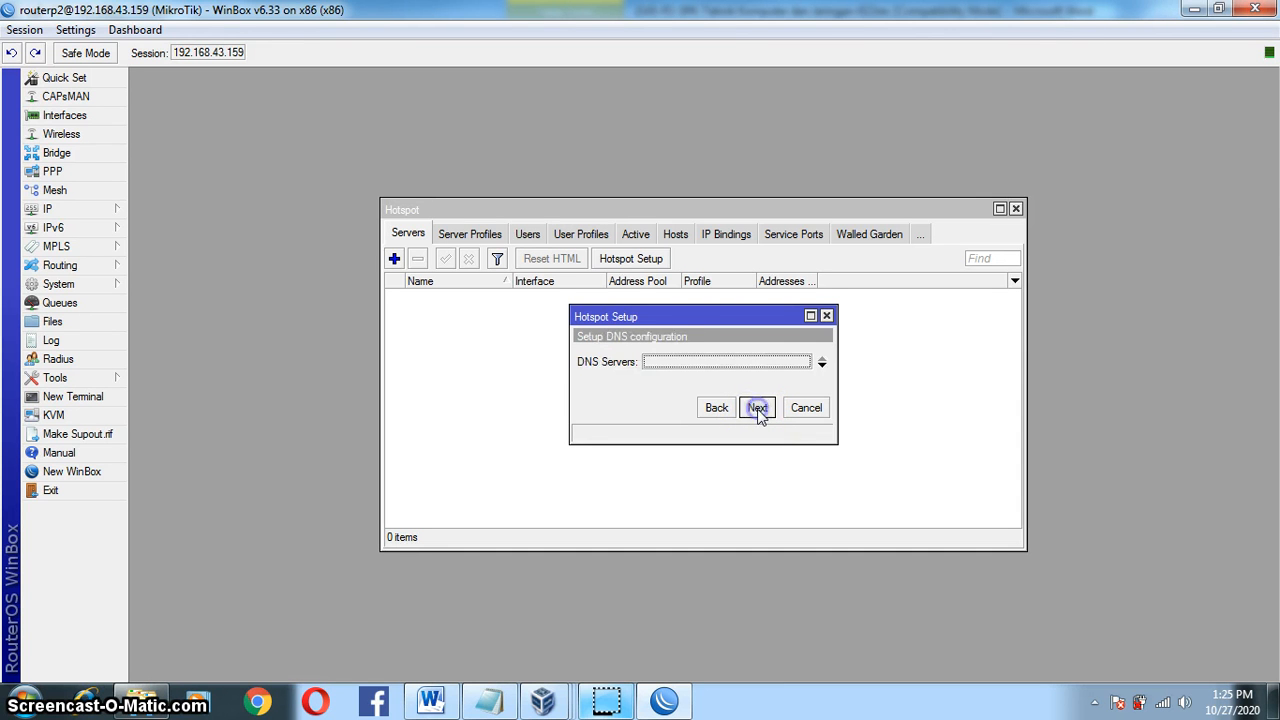
Step: Enter three DNS servers 192.168.20.1, 192.168.43.1 and 8.8.8.8, then continue
click(821, 366)
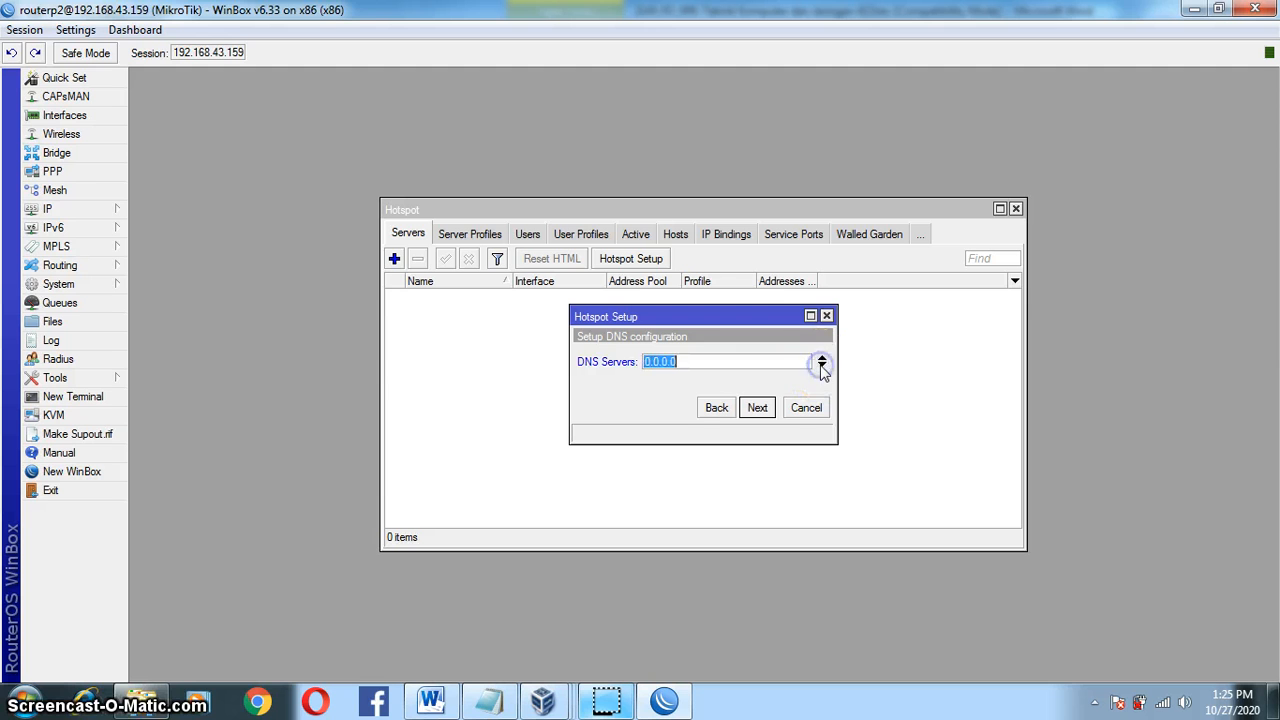
click(822, 370)
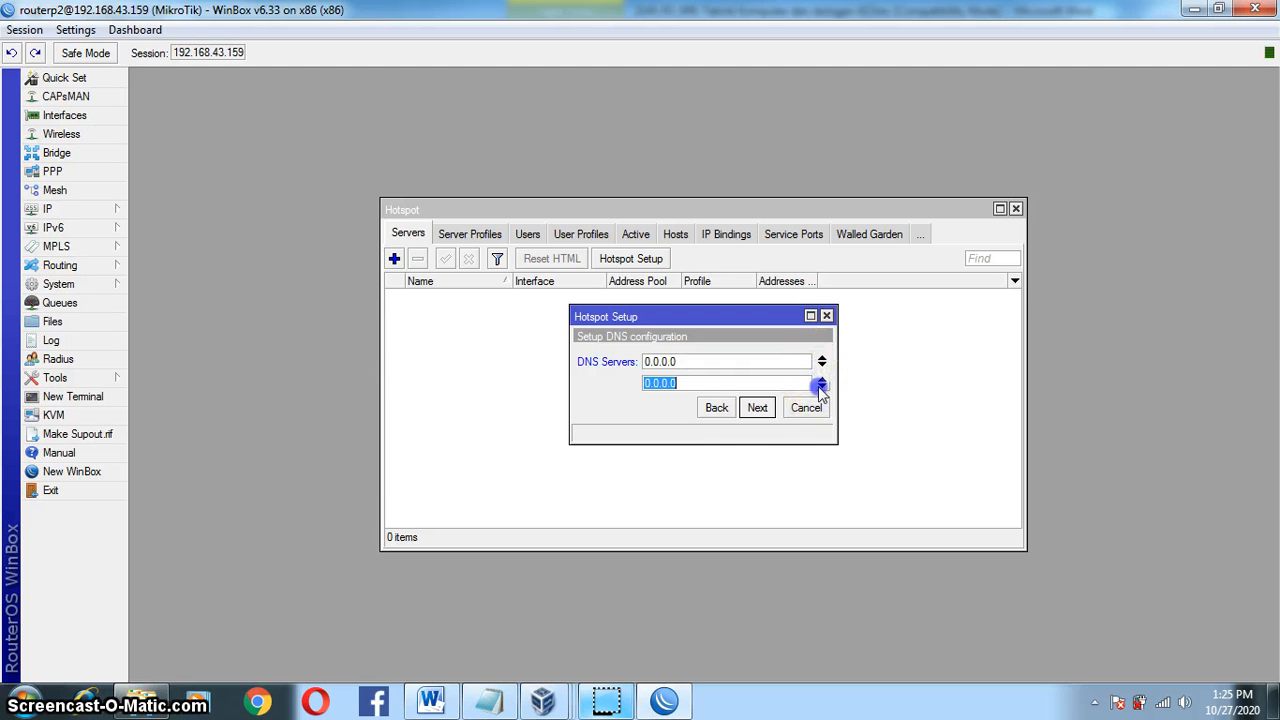
click(821, 383)
click(751, 367)
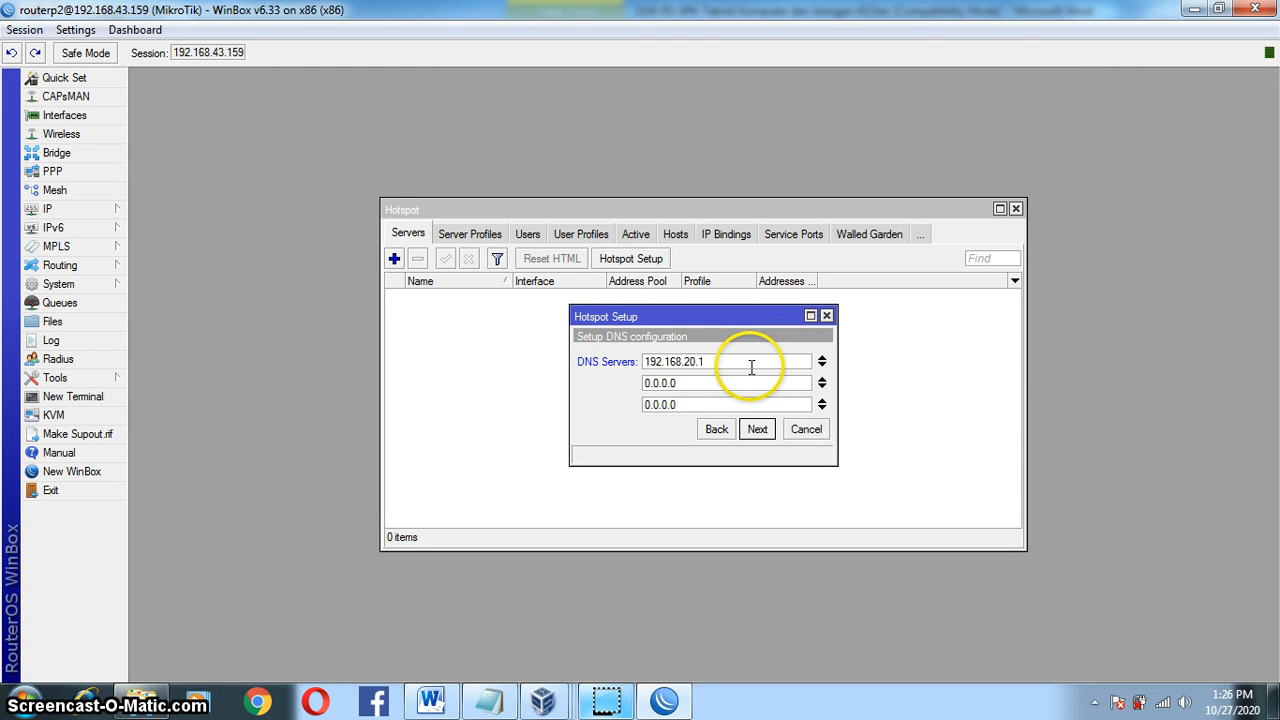
click(680, 383)
text(192.168.)
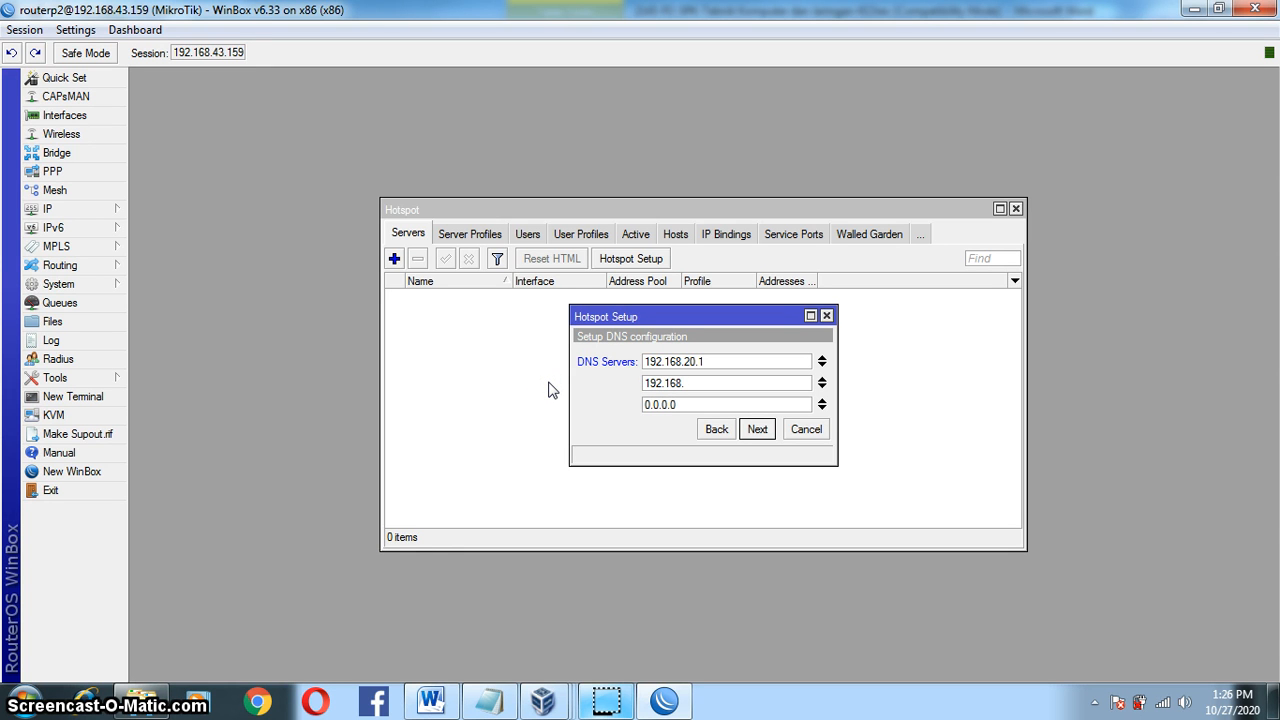
text(43.1)
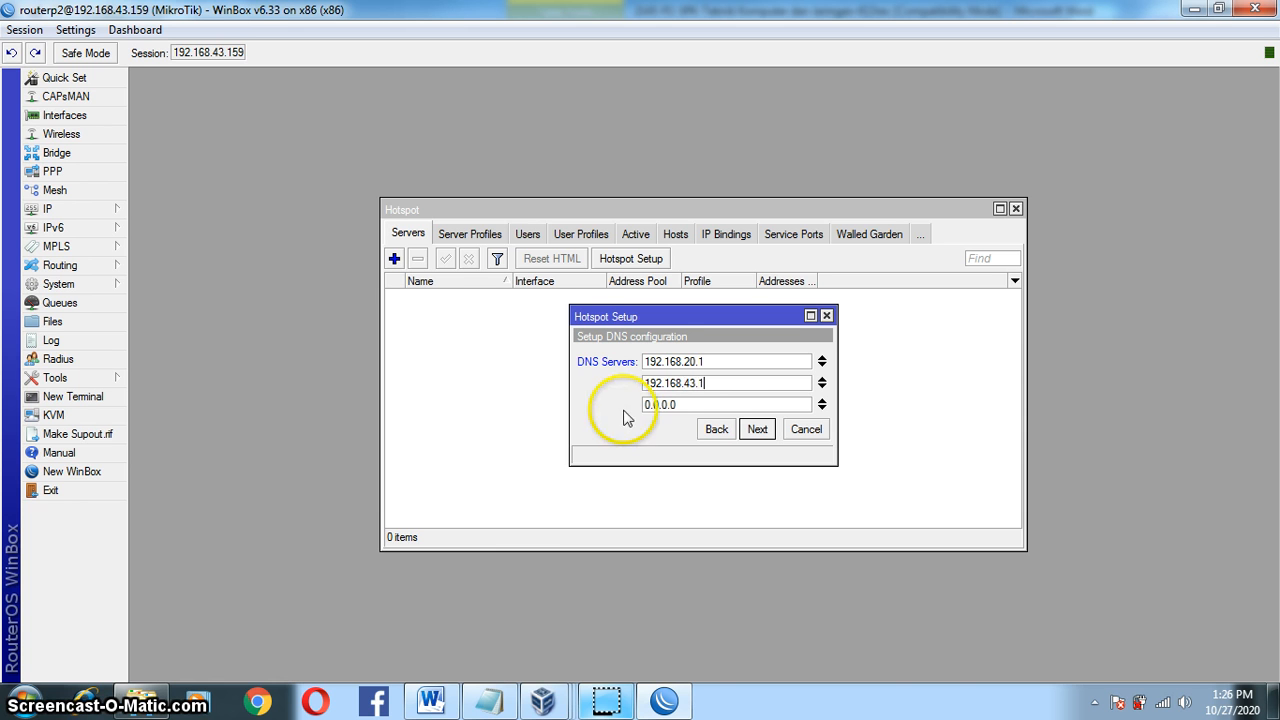
text(8)
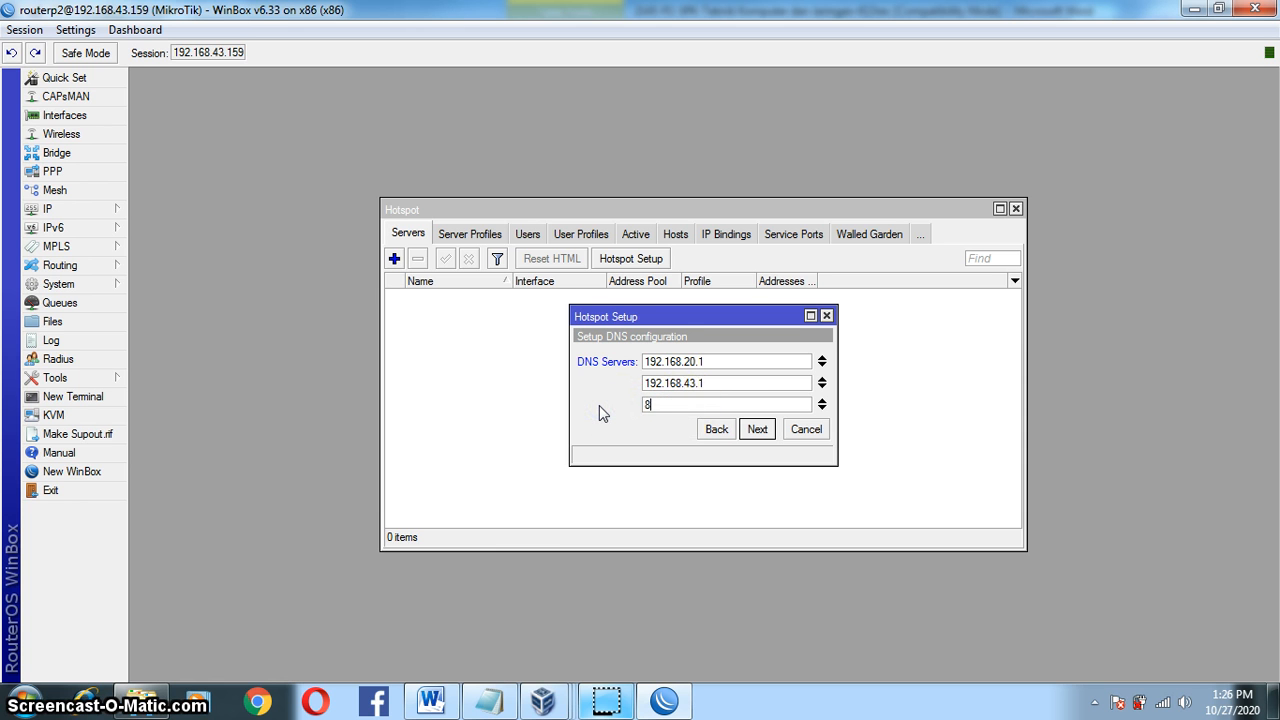
text(.8.8.8)
click(762, 436)
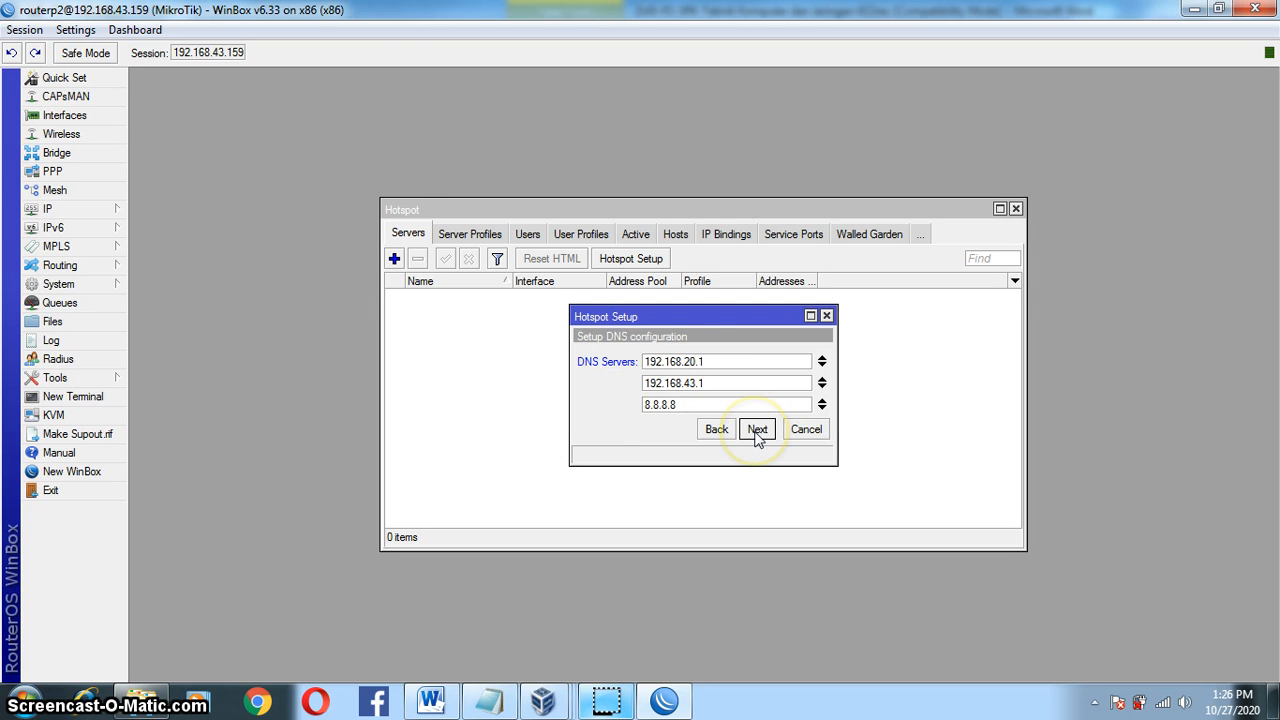
click(758, 436)
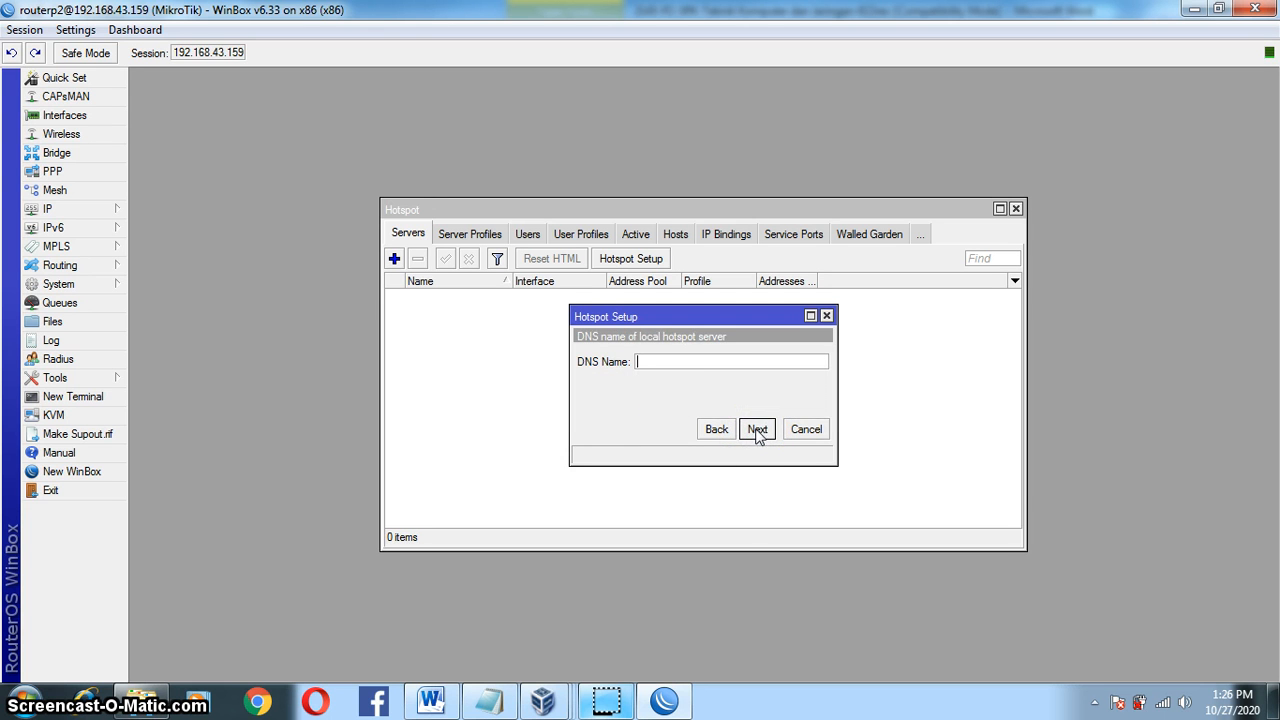
Step: Take portalsmk.sch.id from the task sheet's Hotspot line and enter it as the DNS name
click(430, 703)
drag(1270, 398, 1271, 426)
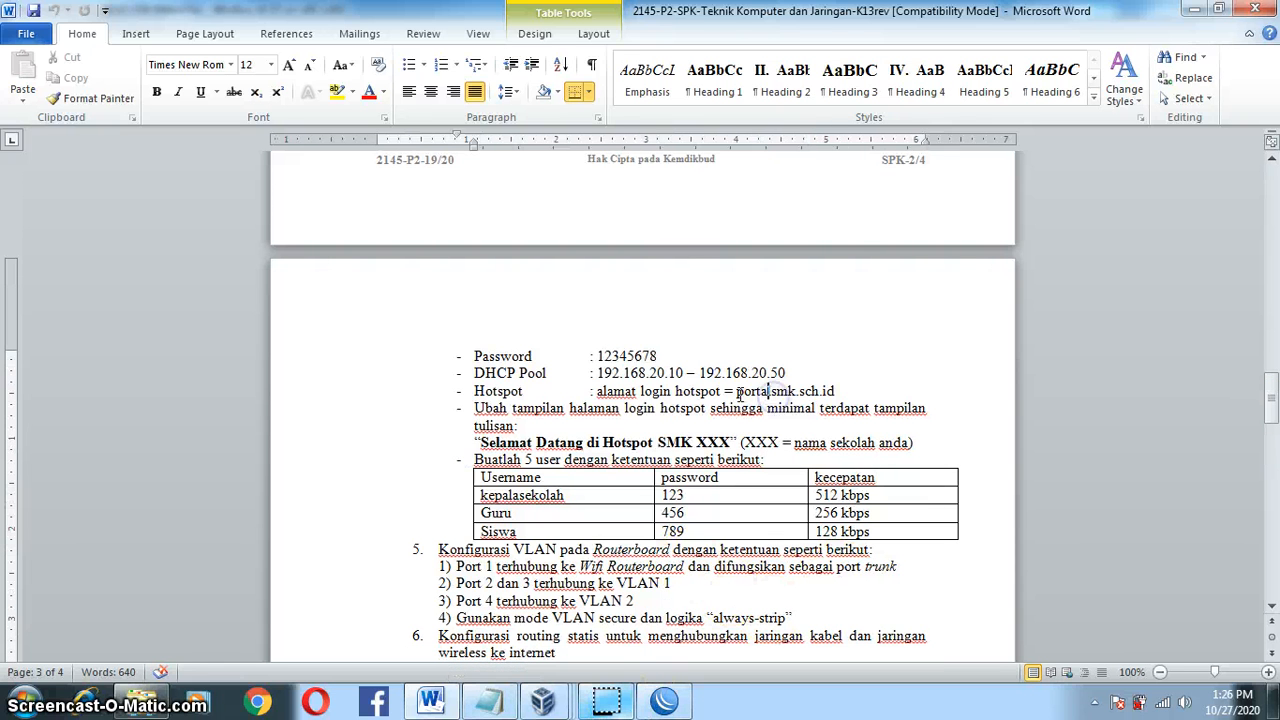
drag(736, 391, 838, 391)
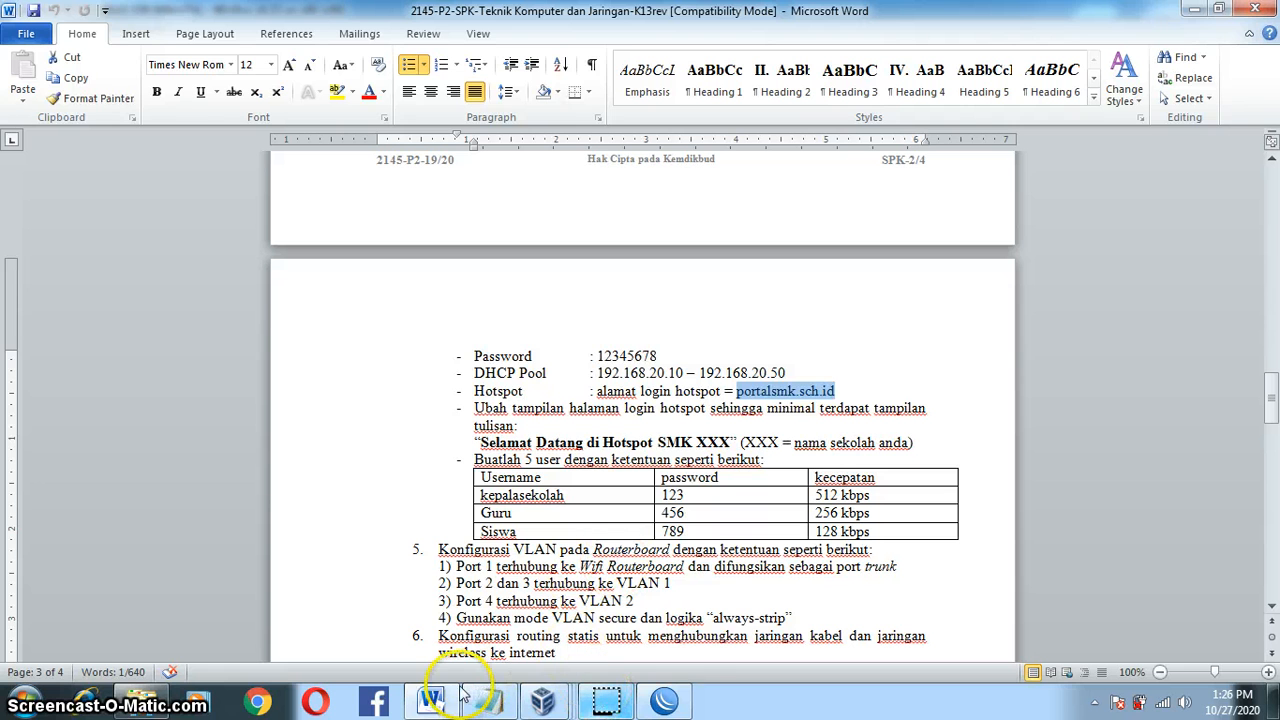
click(663, 700)
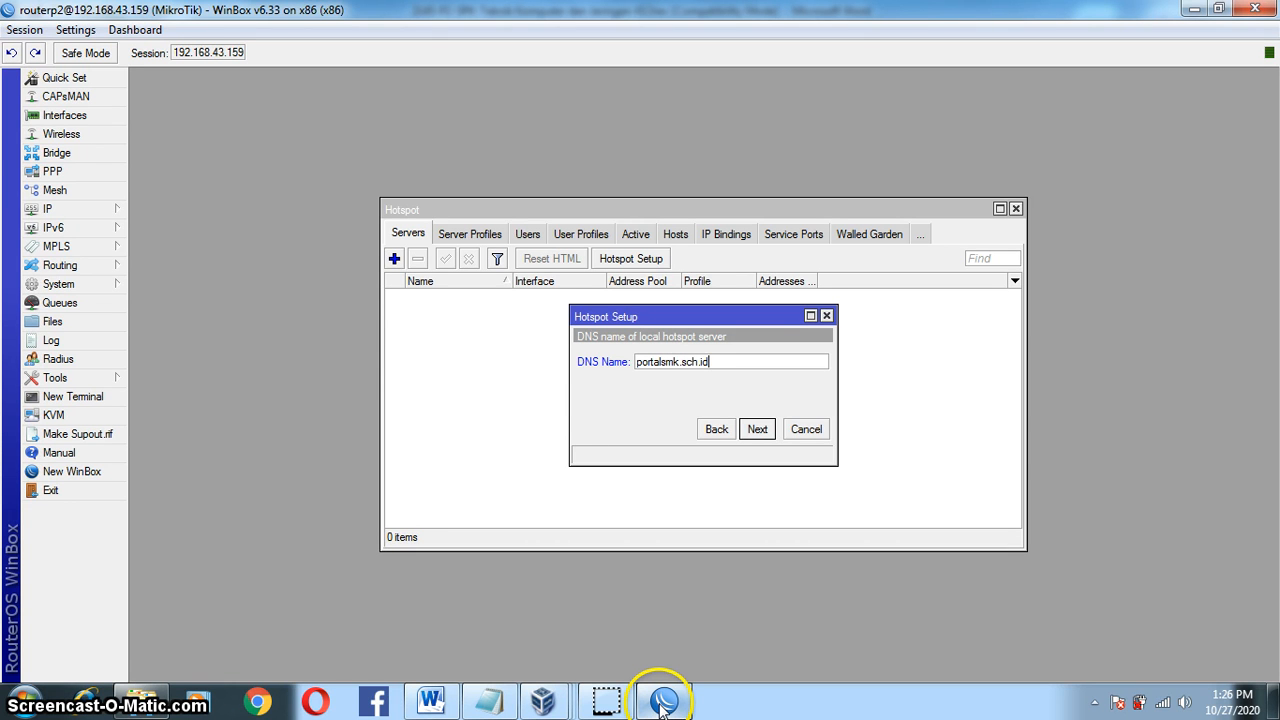
Step: Keep the local user admin, complete the wizard and acknowledge the success message
click(757, 430)
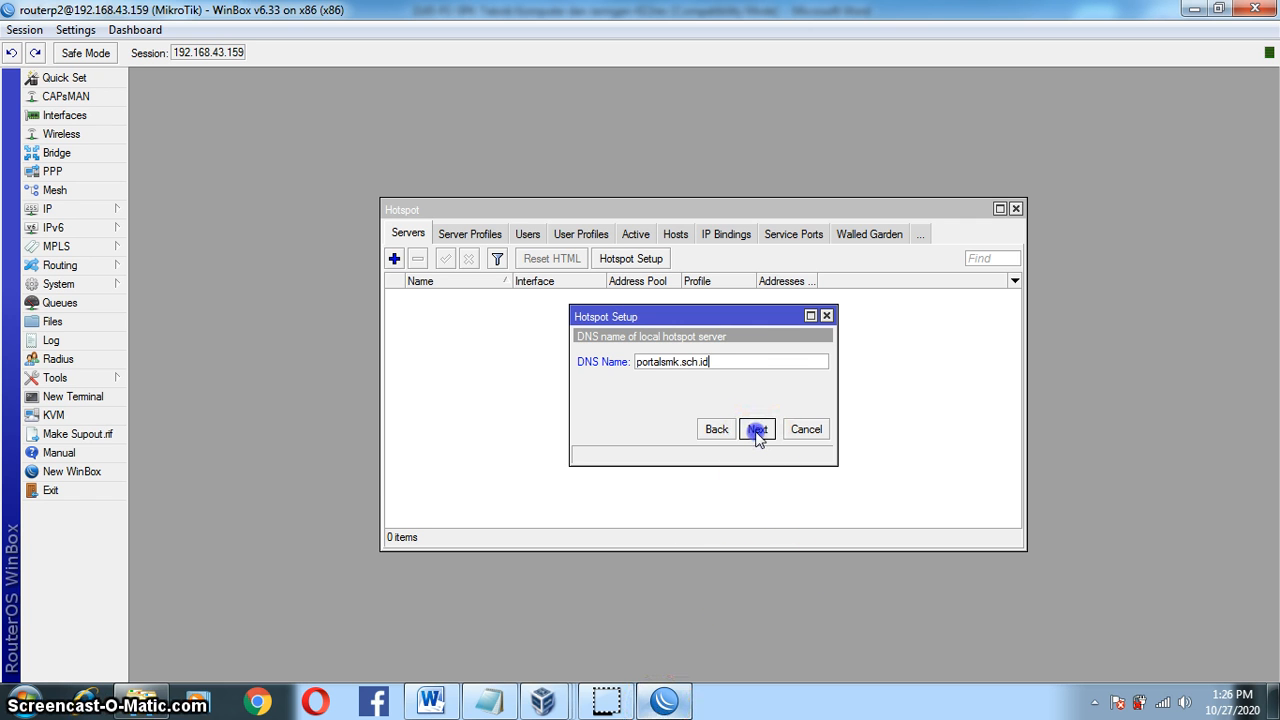
click(606, 700)
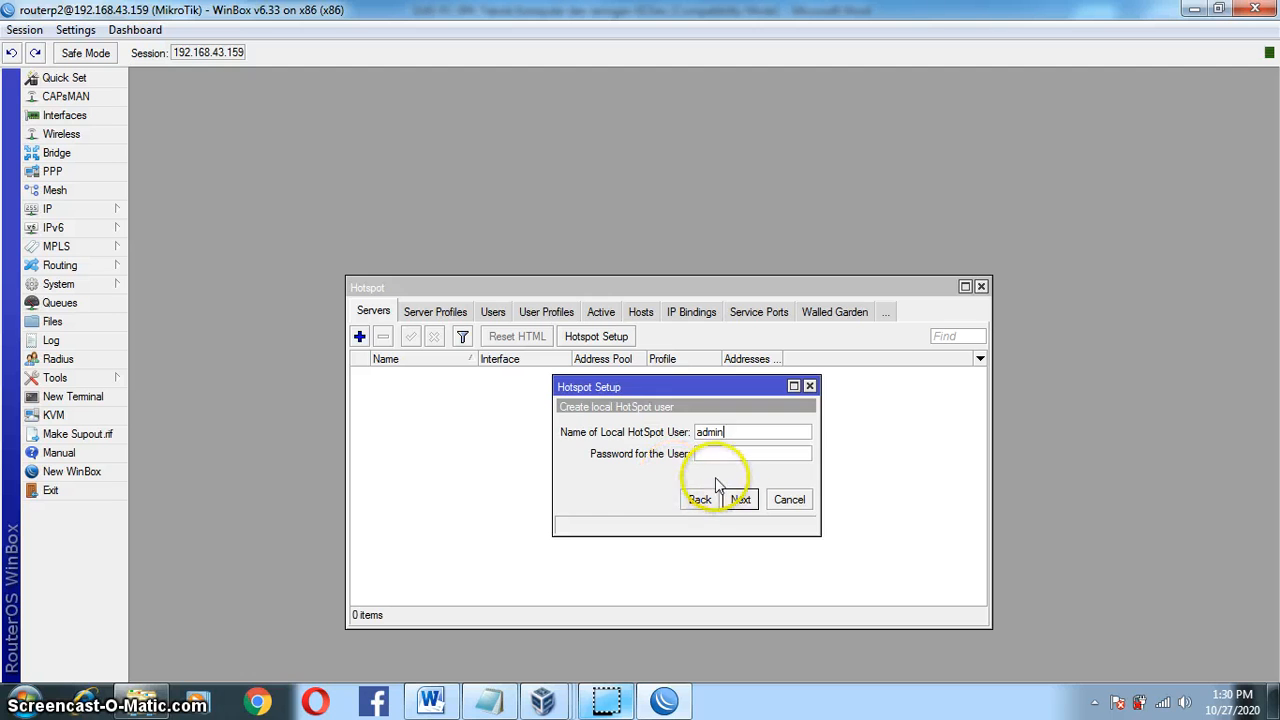
click(738, 502)
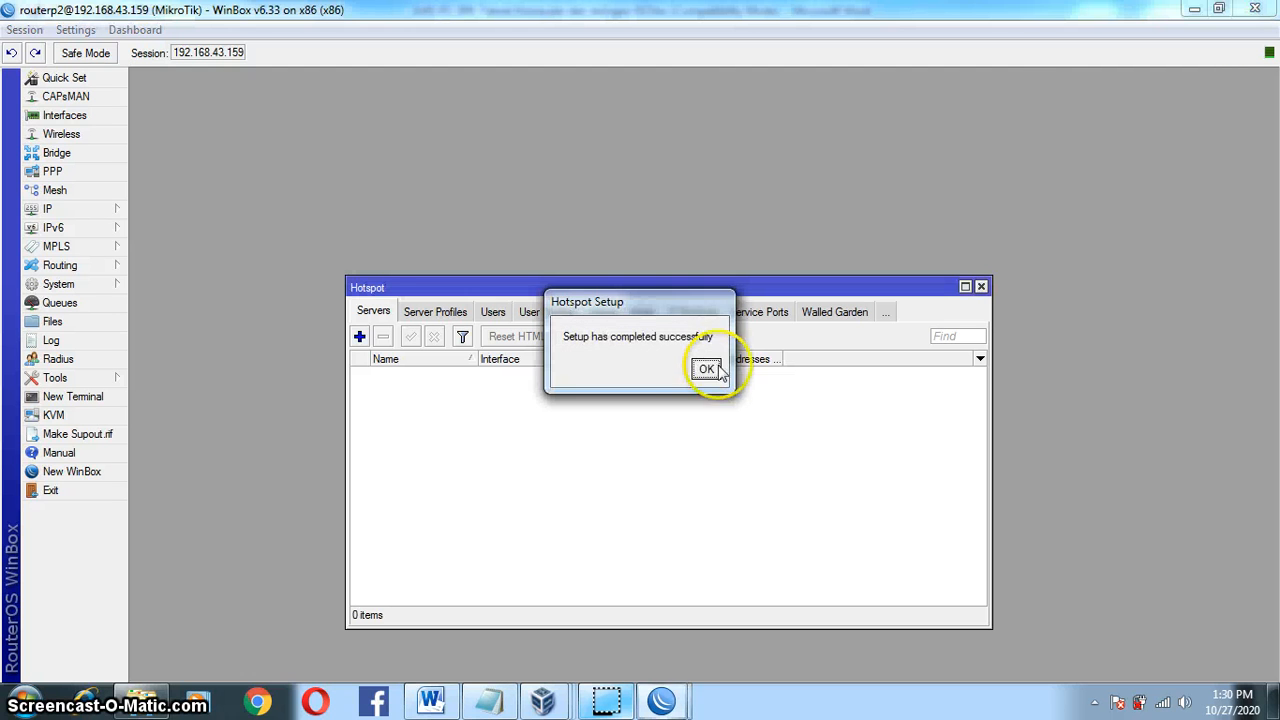
click(706, 371)
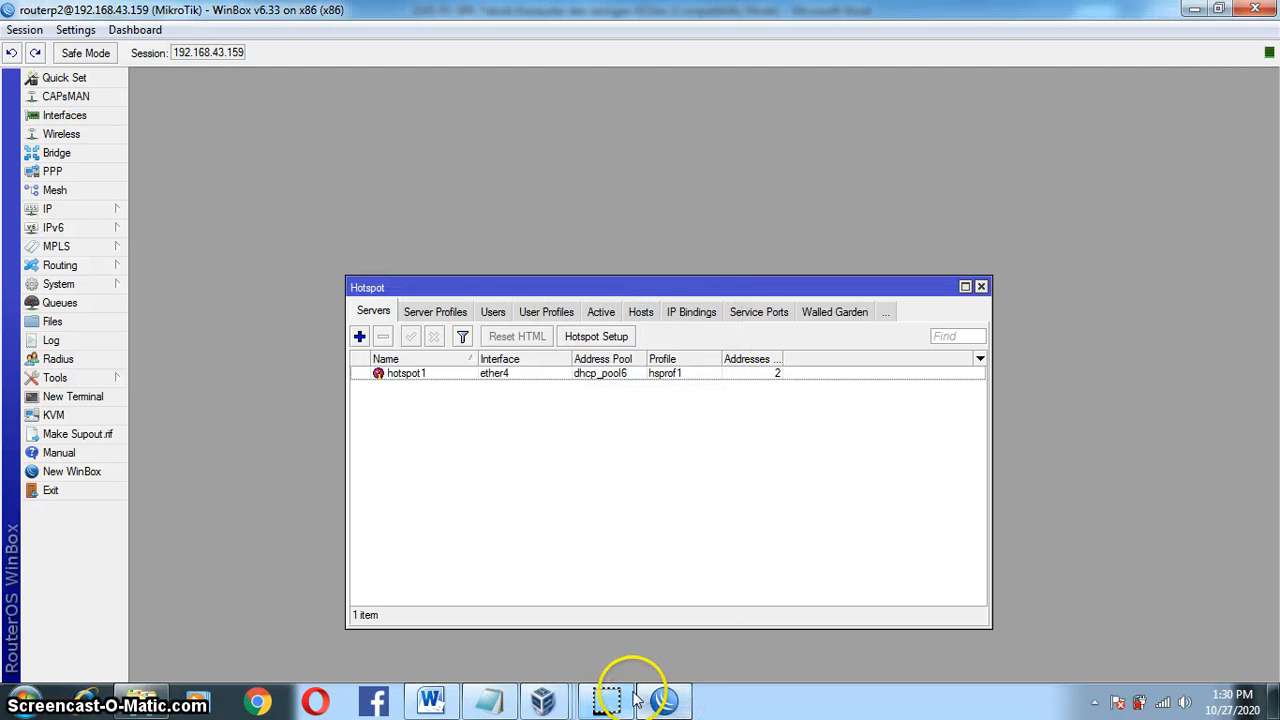
click(563, 586)
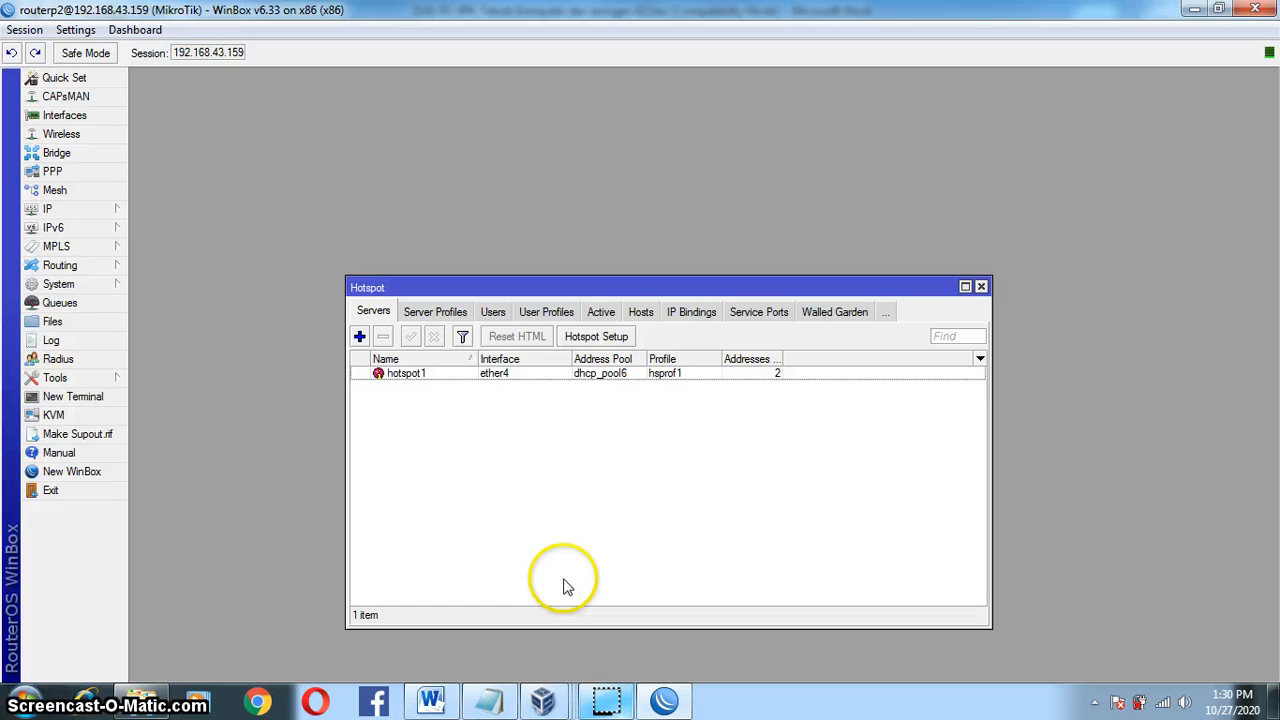
Step: Review hotspot1's properties, checking its address pool and DHCP server dhcp3 on ether4, then save
double_click(485, 380)
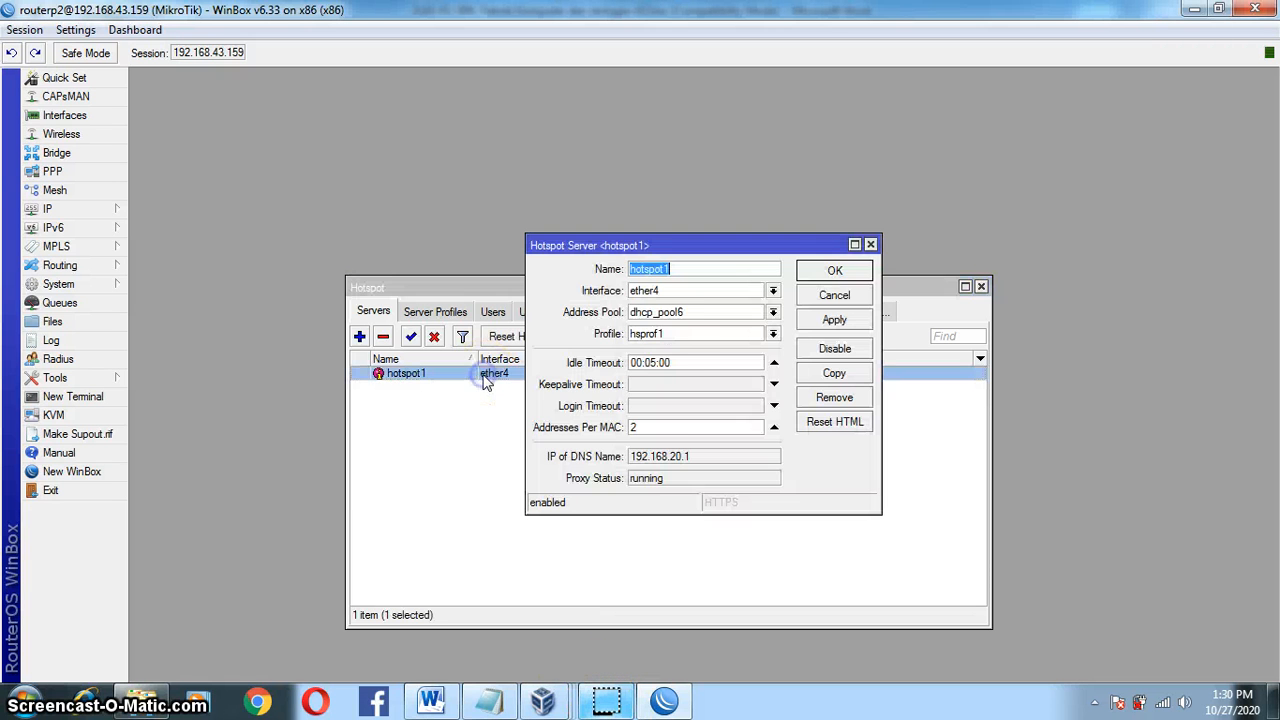
click(660, 312)
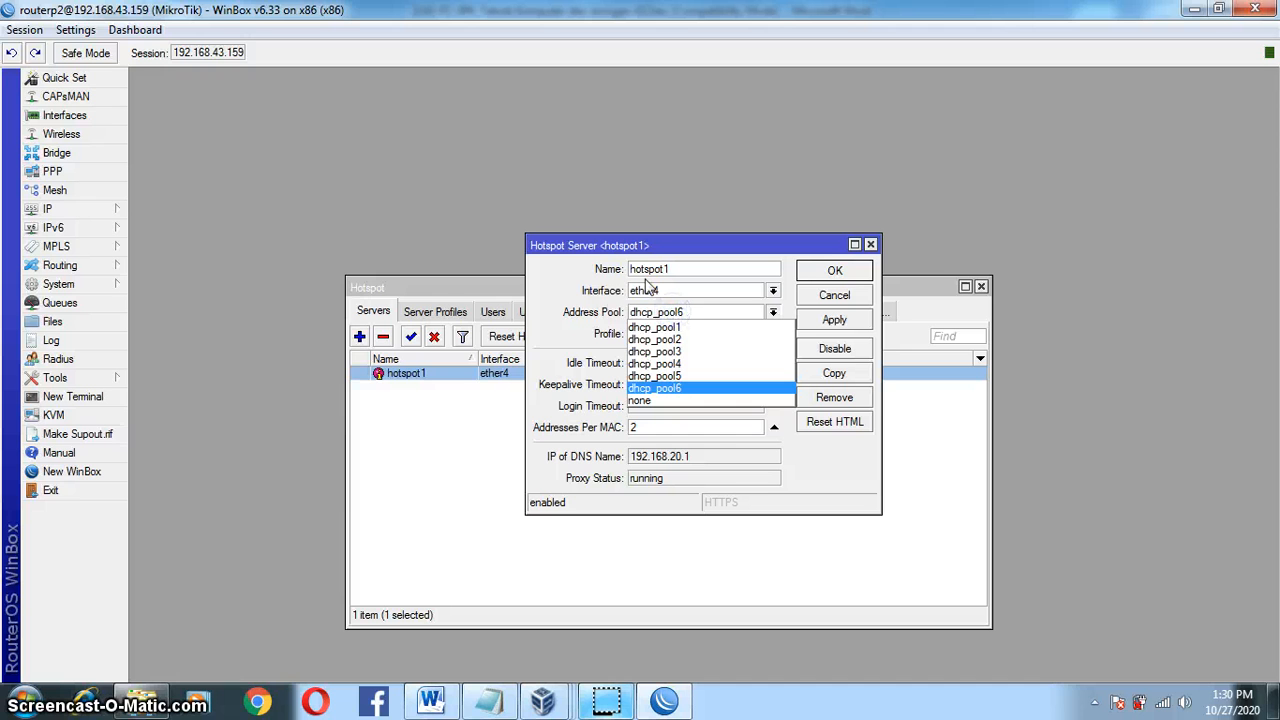
click(106, 210)
click(104, 208)
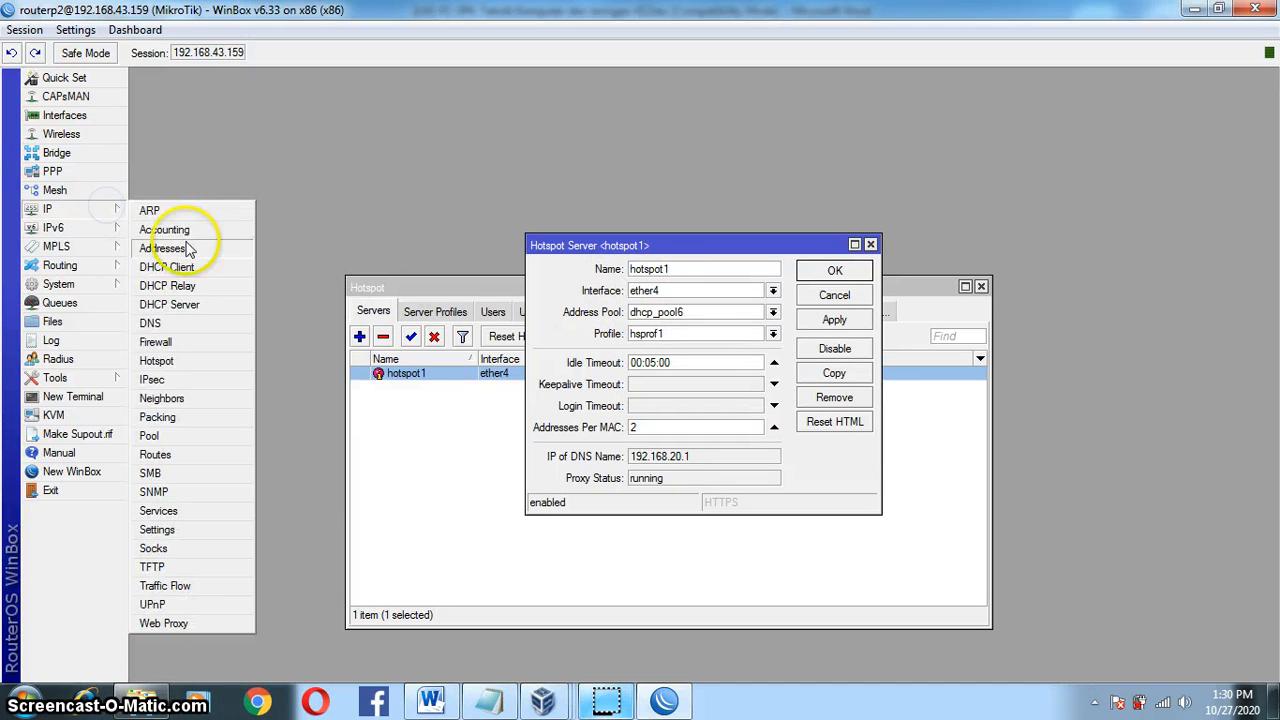
click(172, 304)
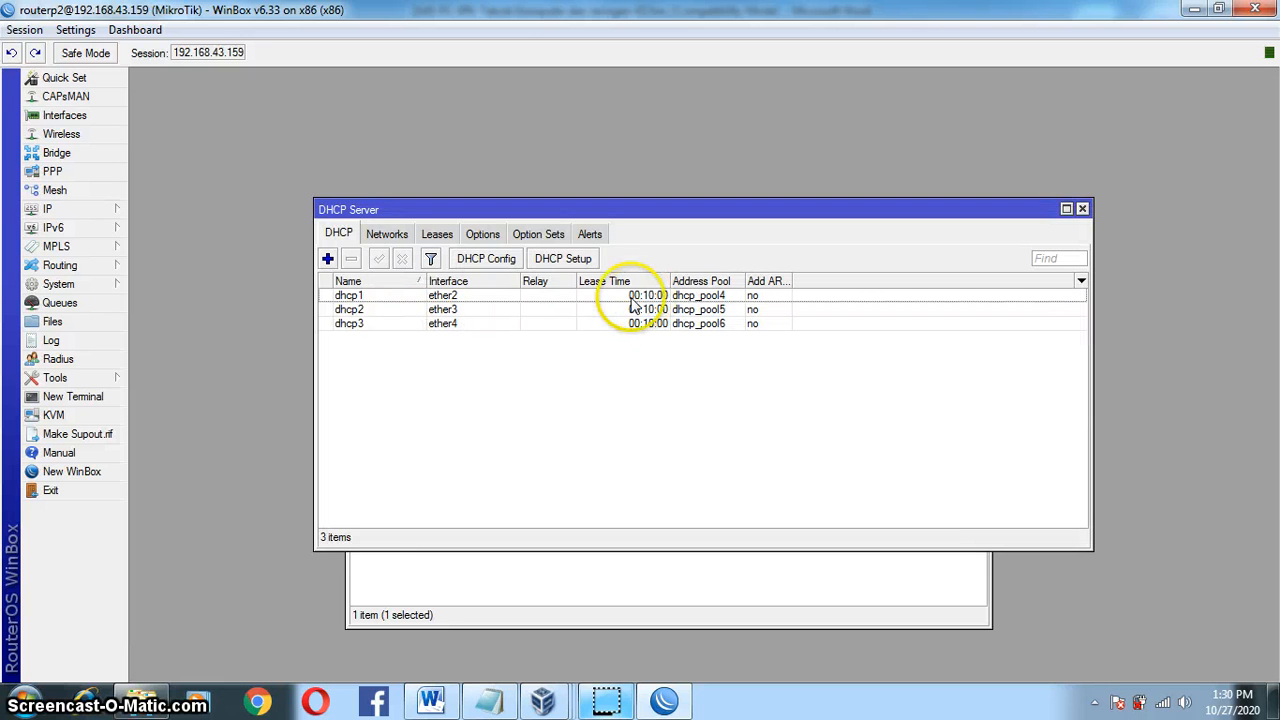
click(575, 325)
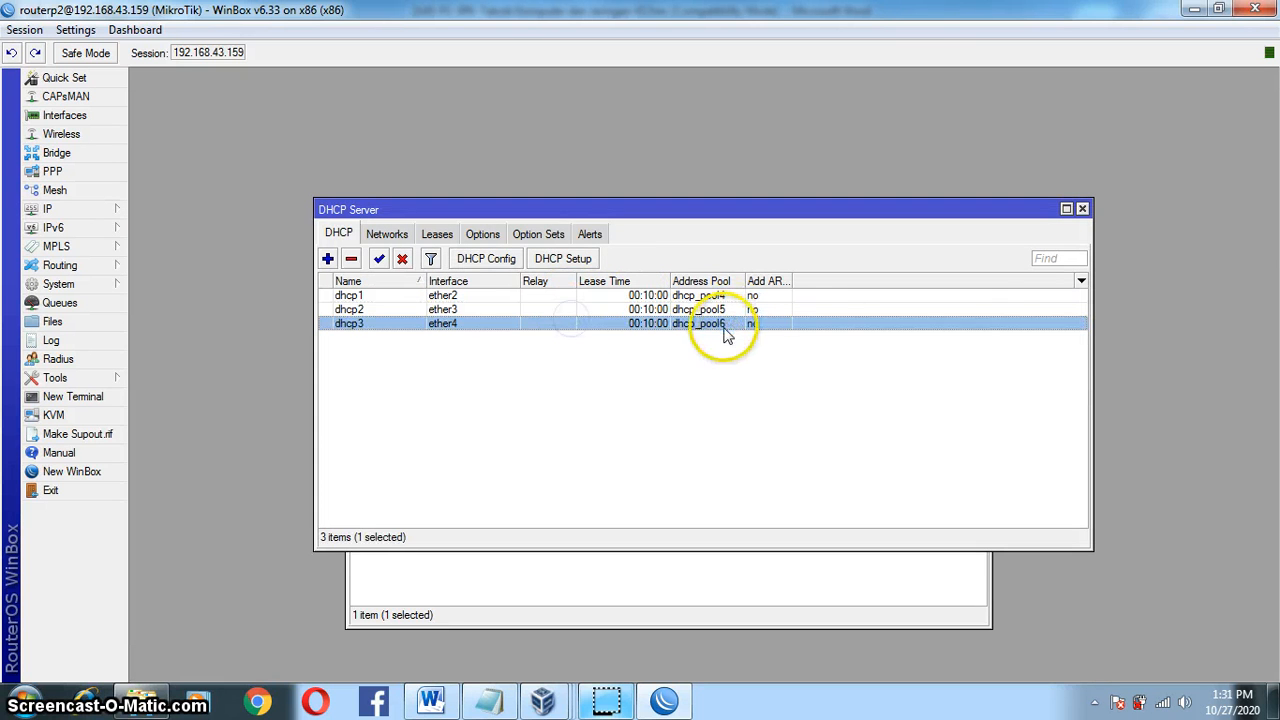
click(1083, 210)
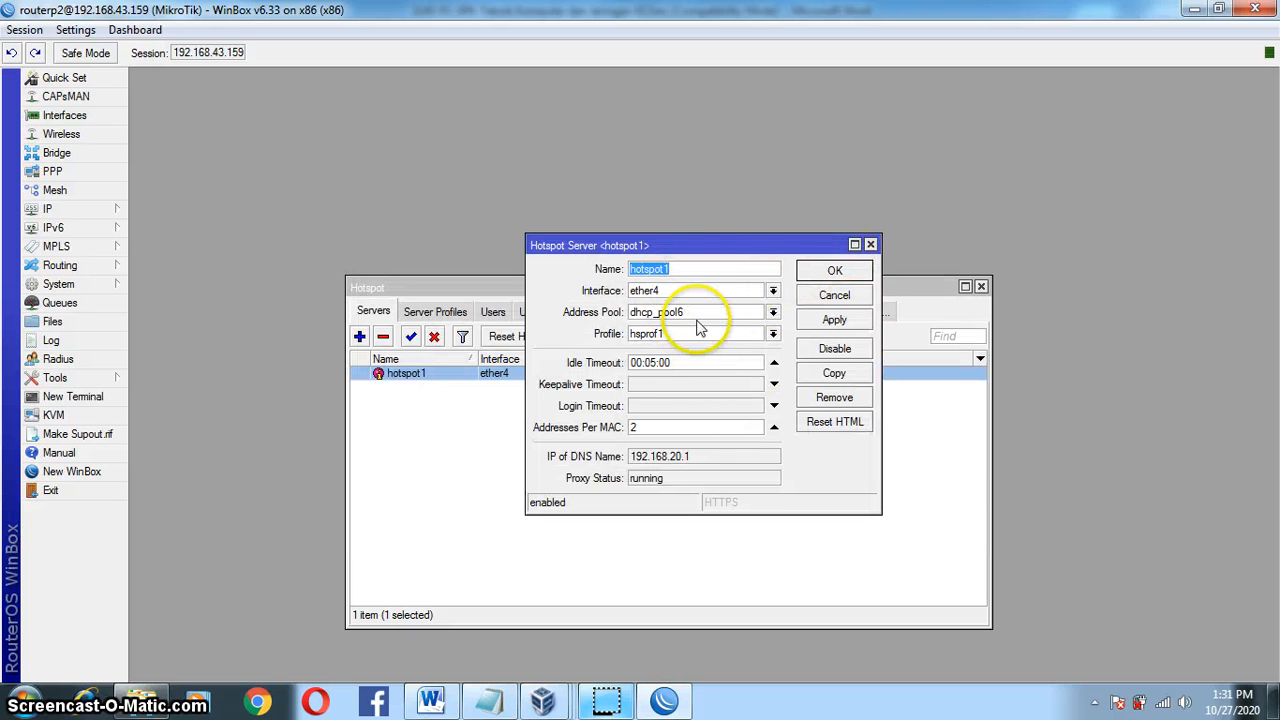
click(855, 330)
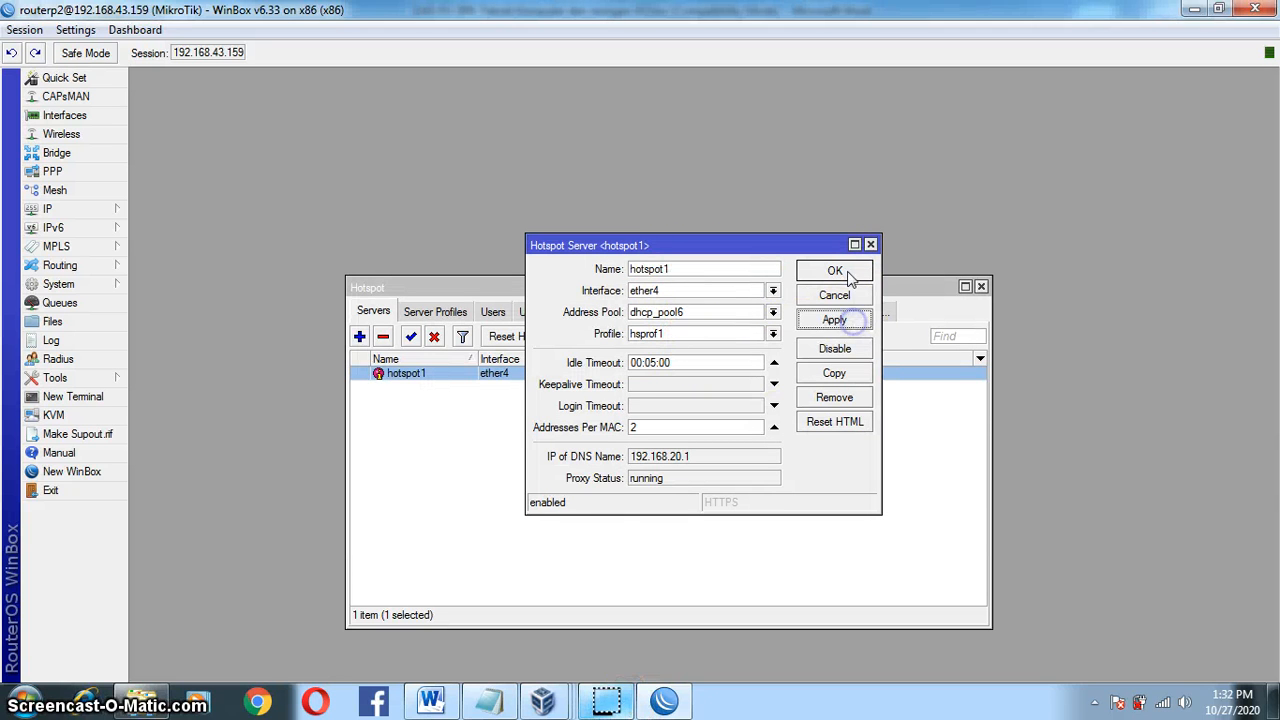
click(836, 271)
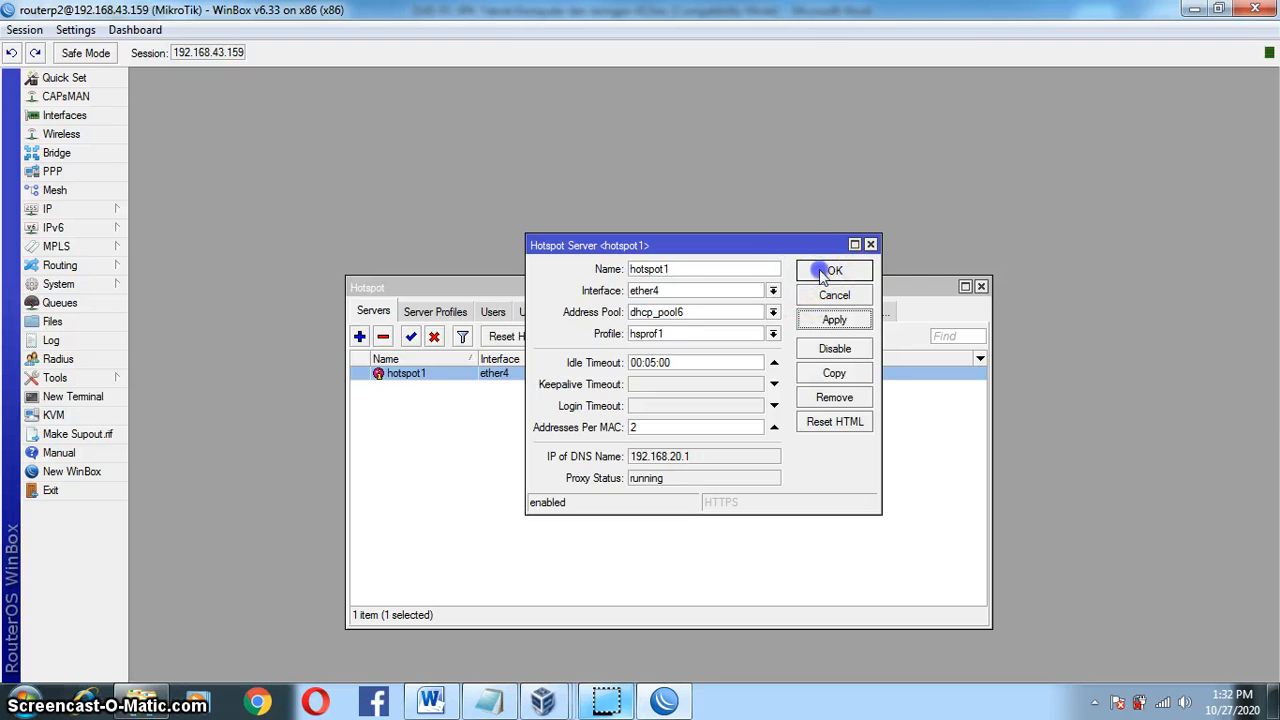
Step: Rename server hotspot1 to Hotspot and show the Server Profiles list
click(437, 313)
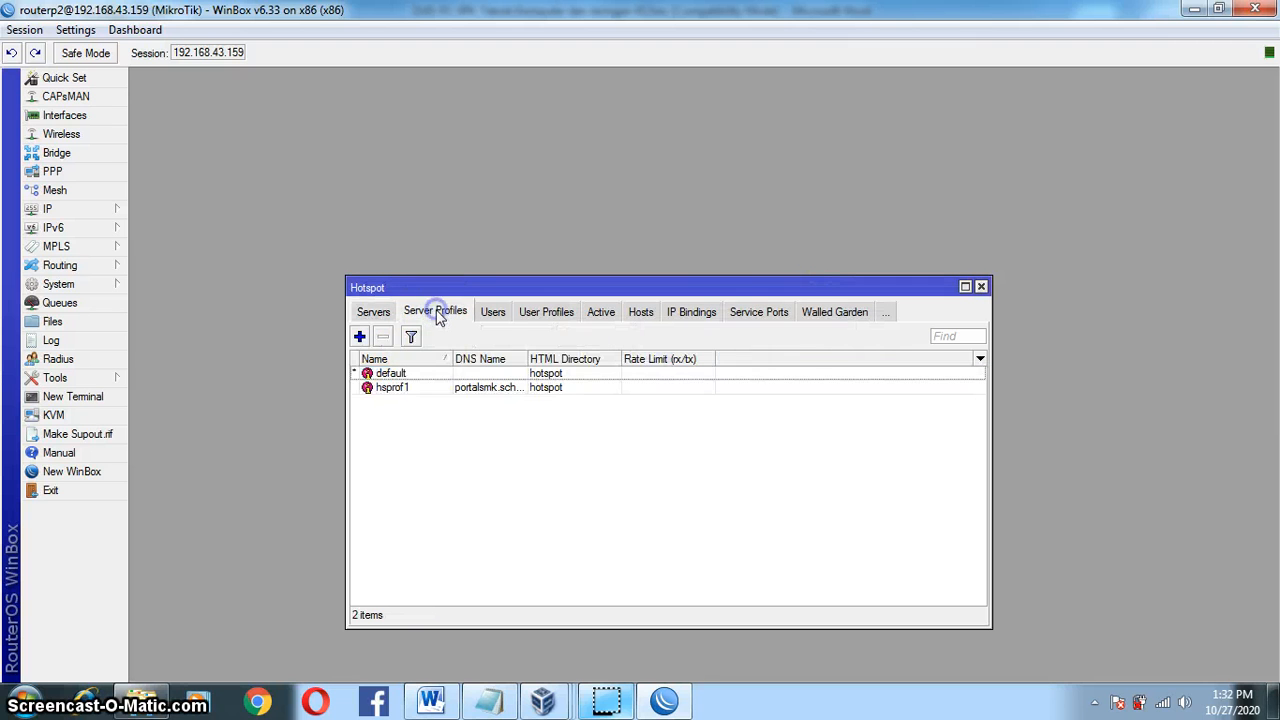
click(374, 312)
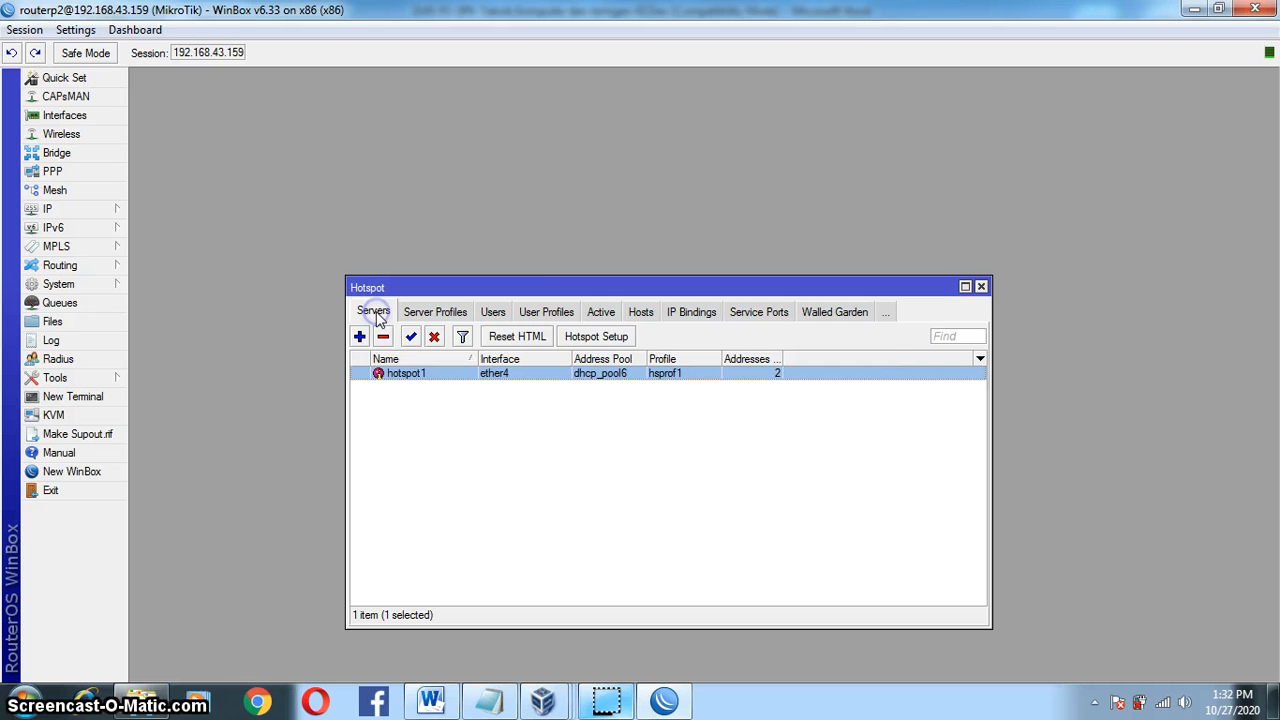
double_click(421, 376)
click(688, 271)
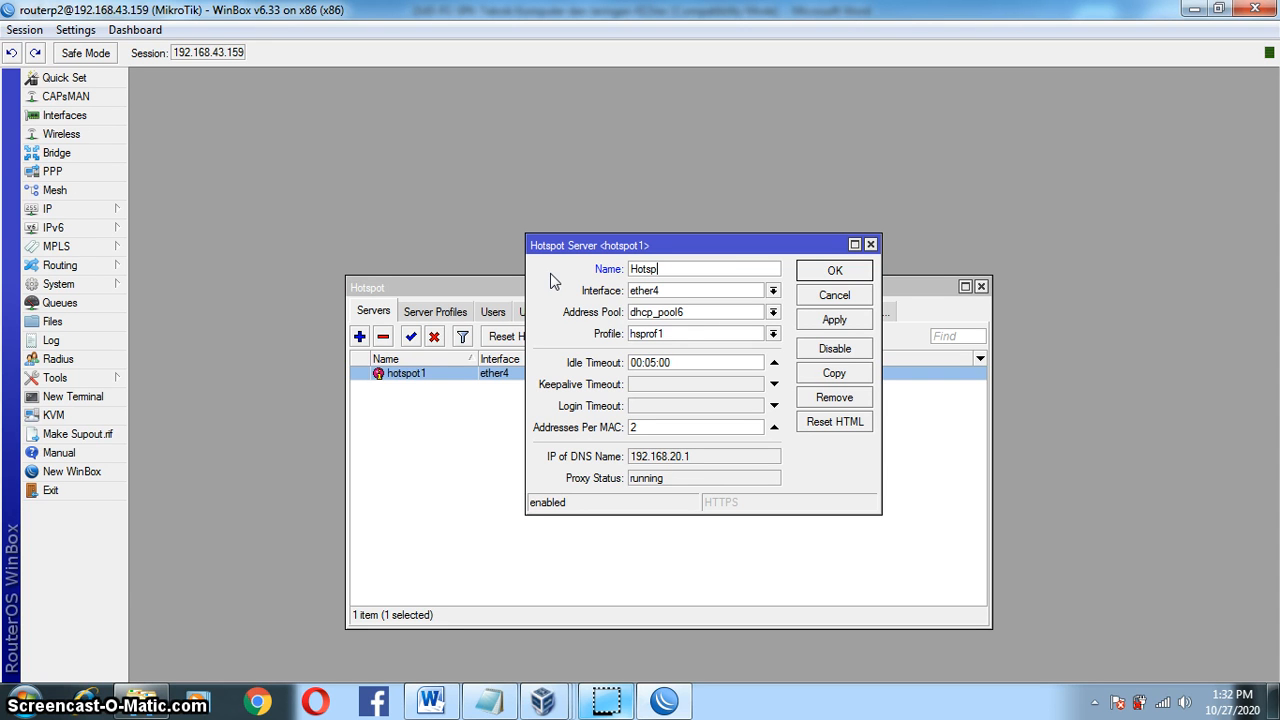
click(834, 319)
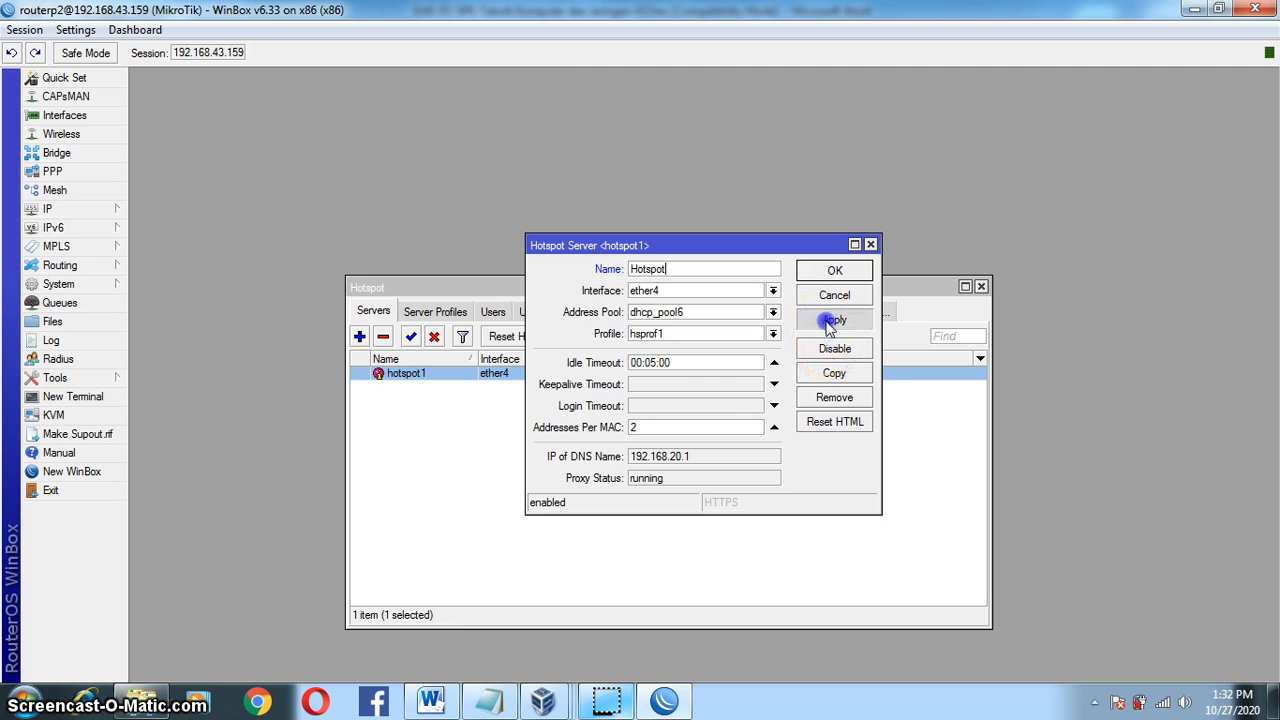
click(834, 270)
click(435, 311)
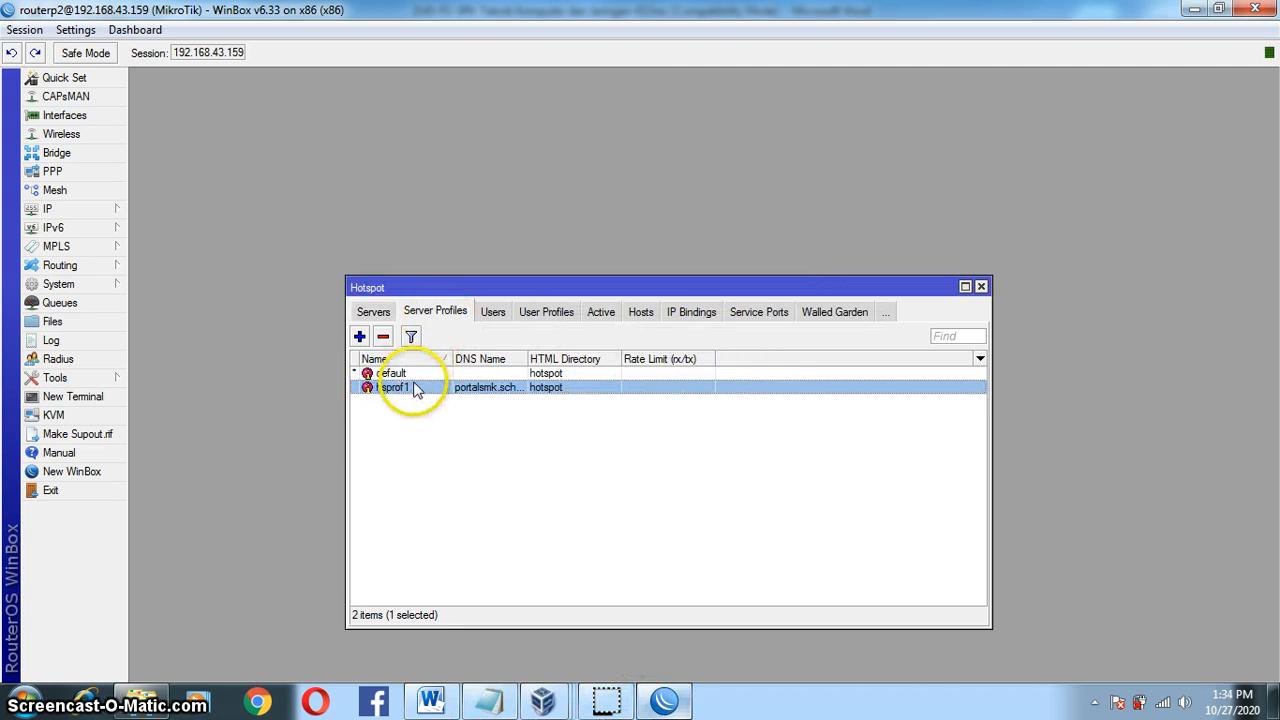
Step: Open hsprof1 and review its General settings, keeping hotspot as the HTML directory
double_click(476, 390)
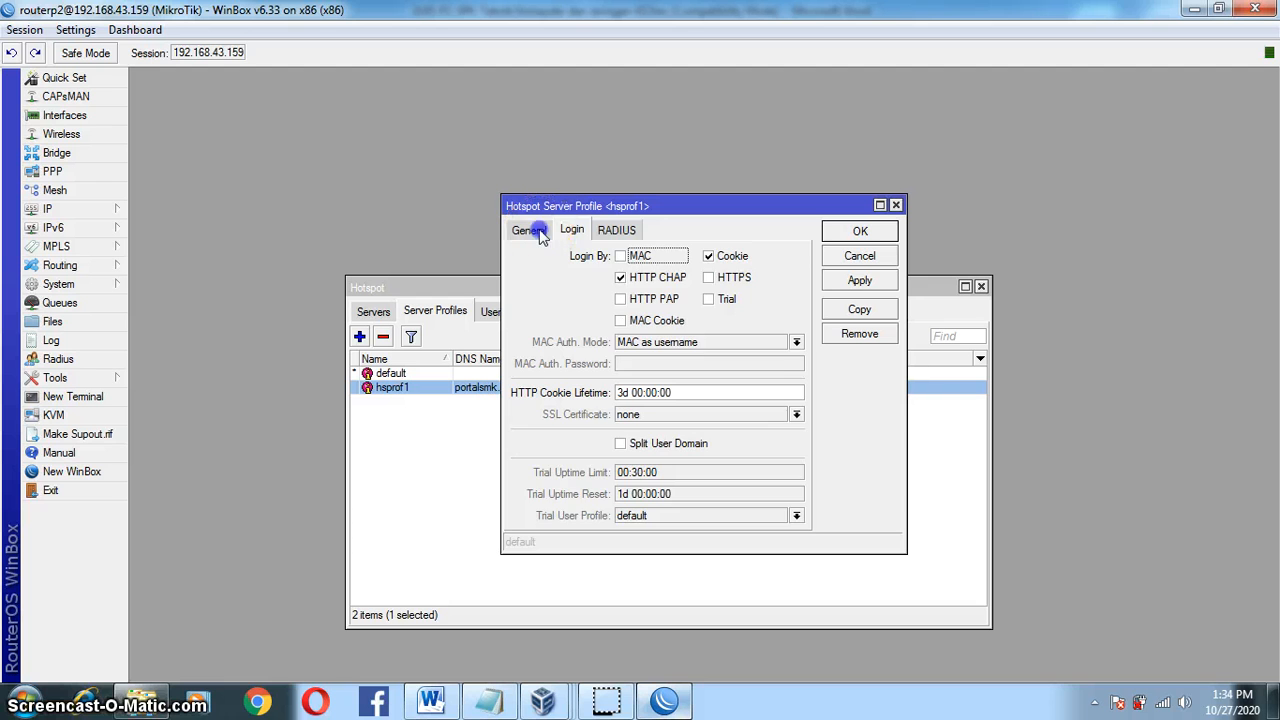
click(530, 230)
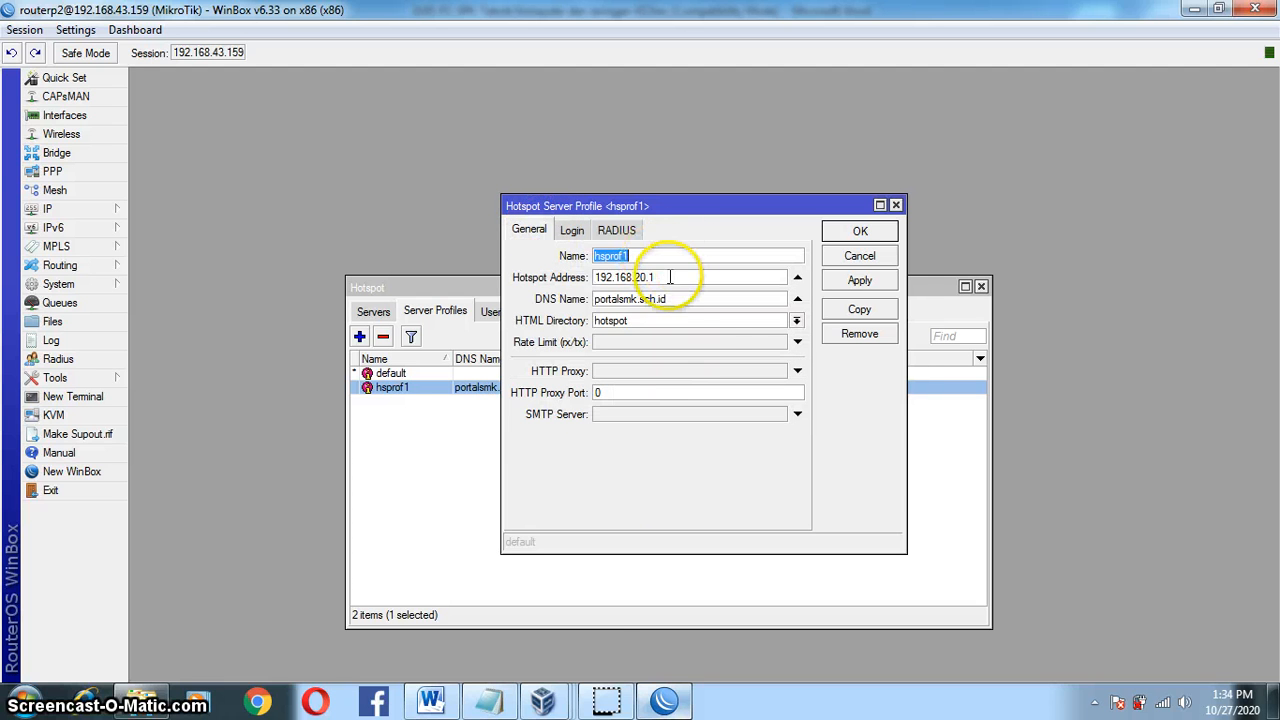
click(745, 256)
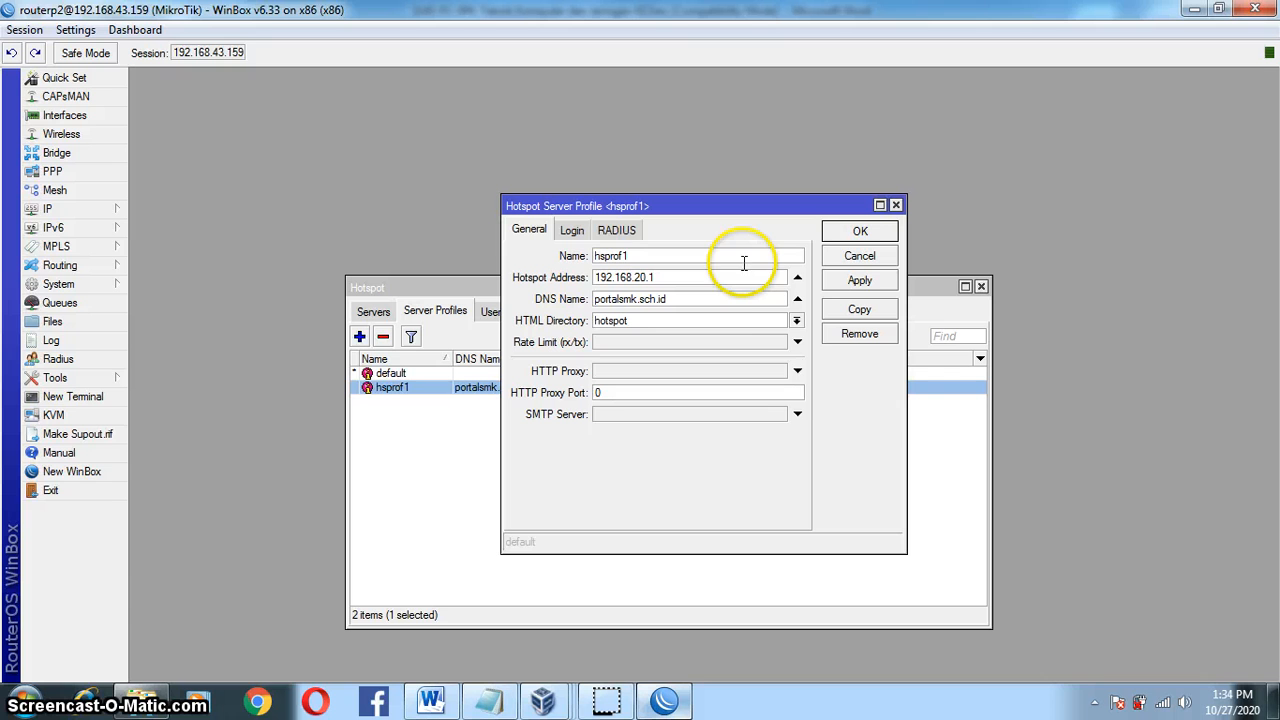
click(795, 321)
click(795, 323)
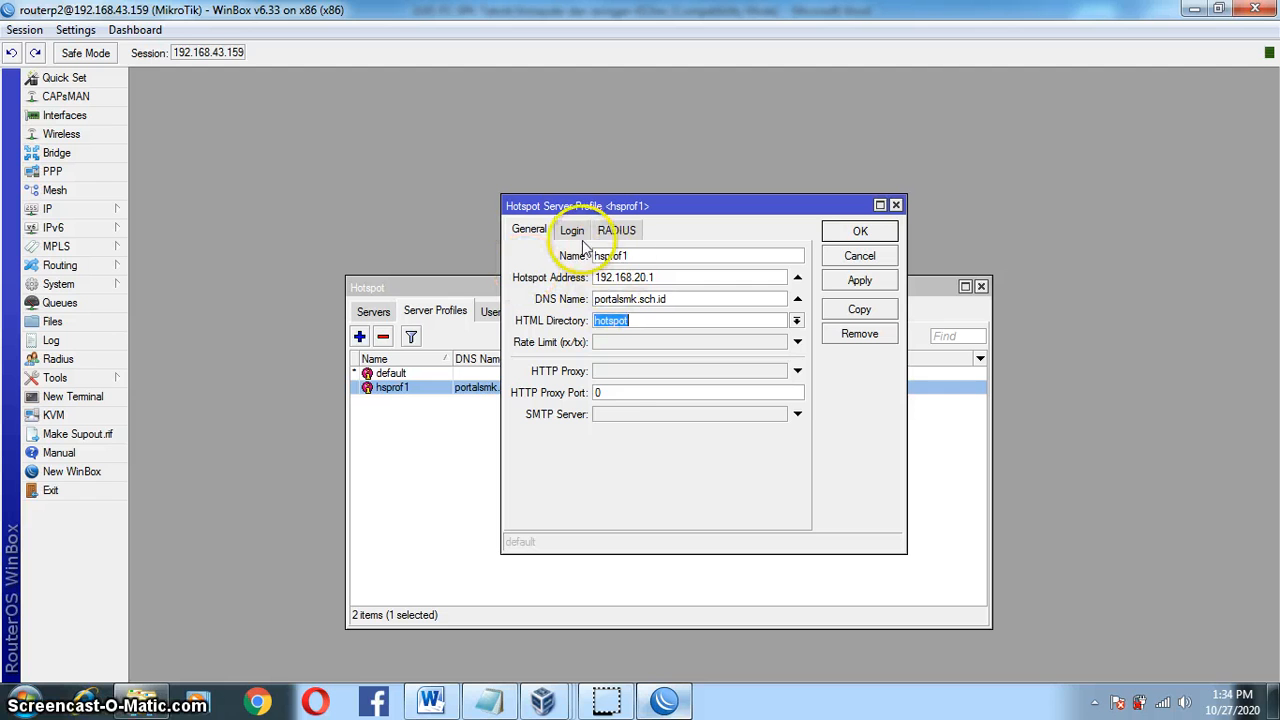
Step: On the Login tab enable MAC and HTTPS, disable Cookie, and save the profile
click(572, 231)
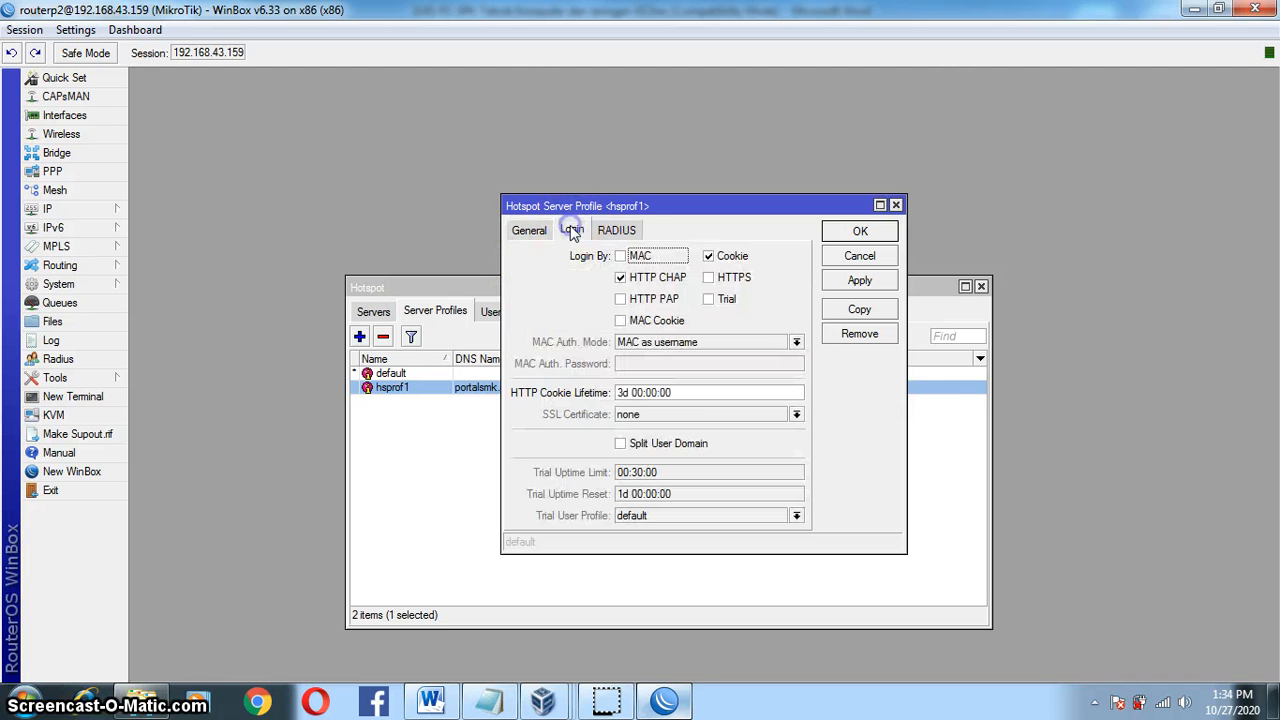
click(619, 256)
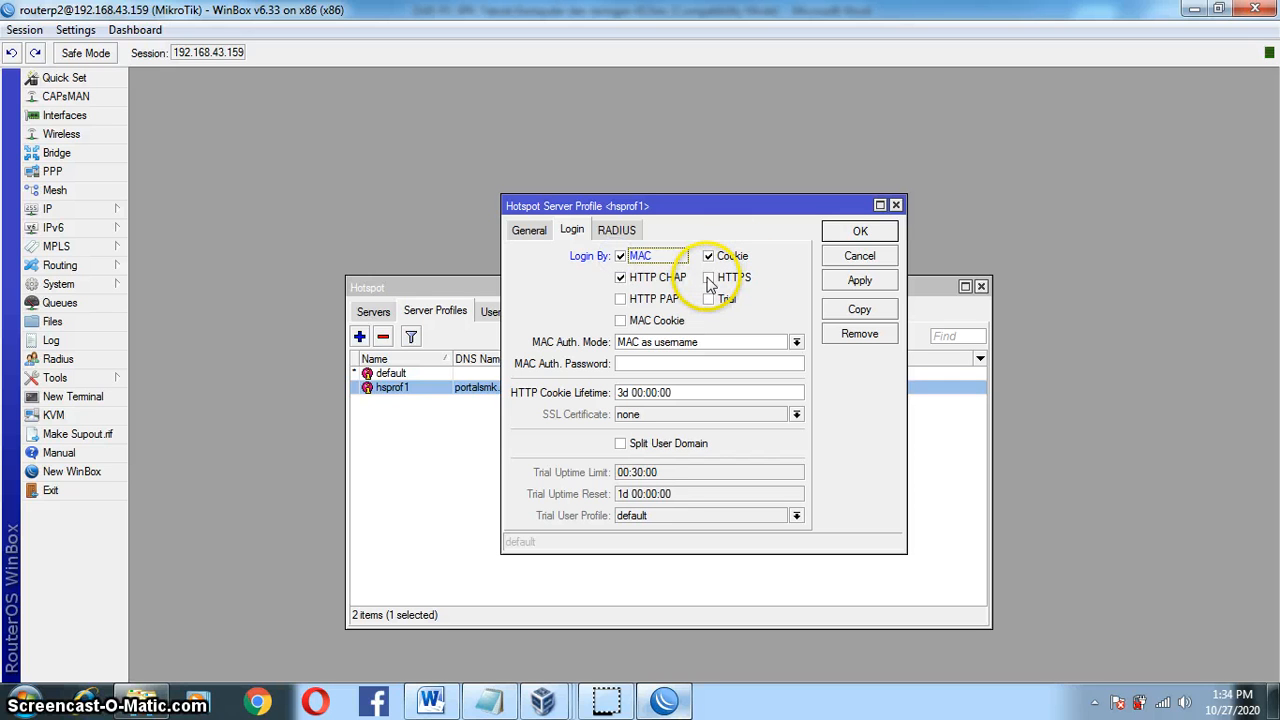
click(709, 279)
click(709, 256)
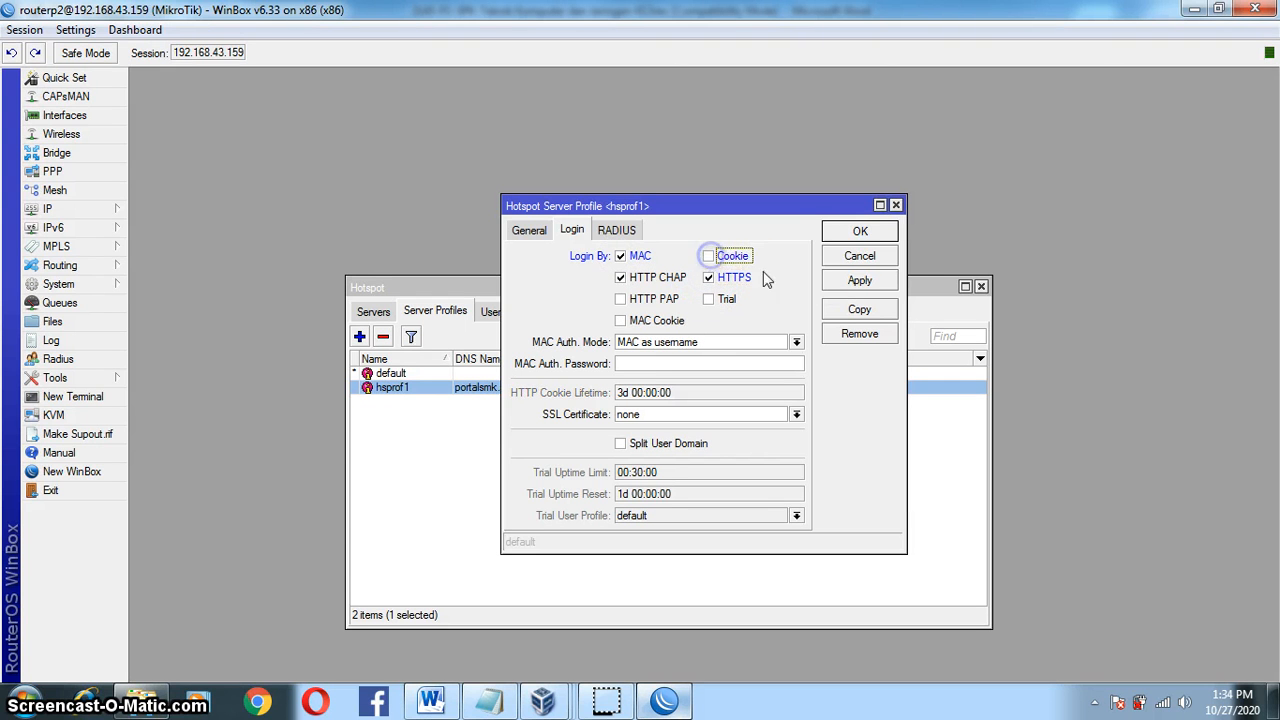
click(862, 280)
click(858, 235)
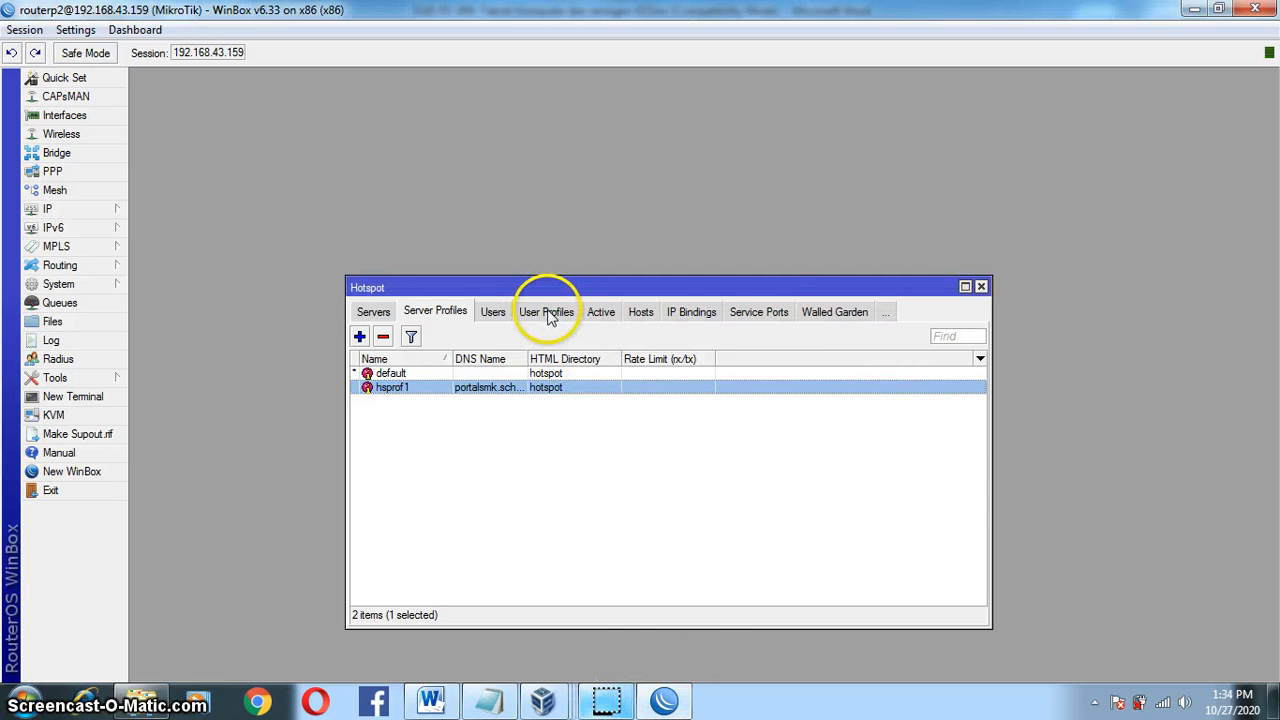
Step: Create user profile Hostpotku with pool dhcp_pool6, HTTP login status page, and transparent proxy
click(549, 312)
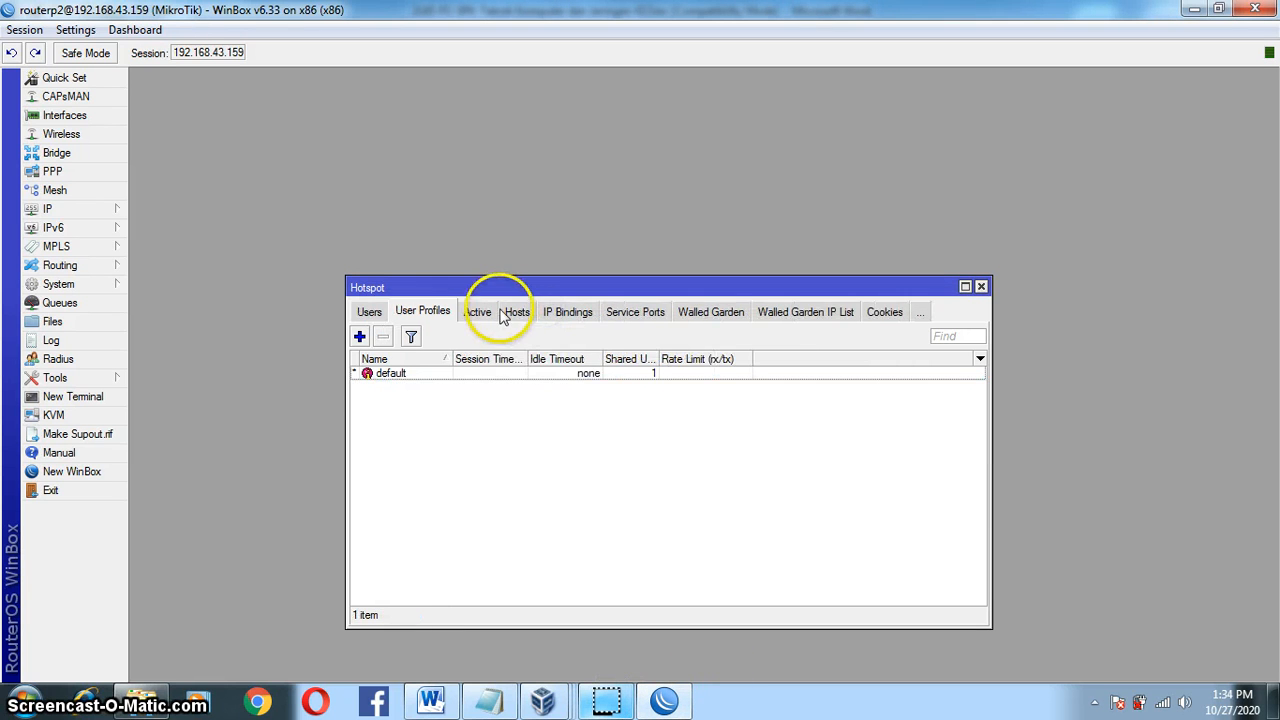
click(359, 338)
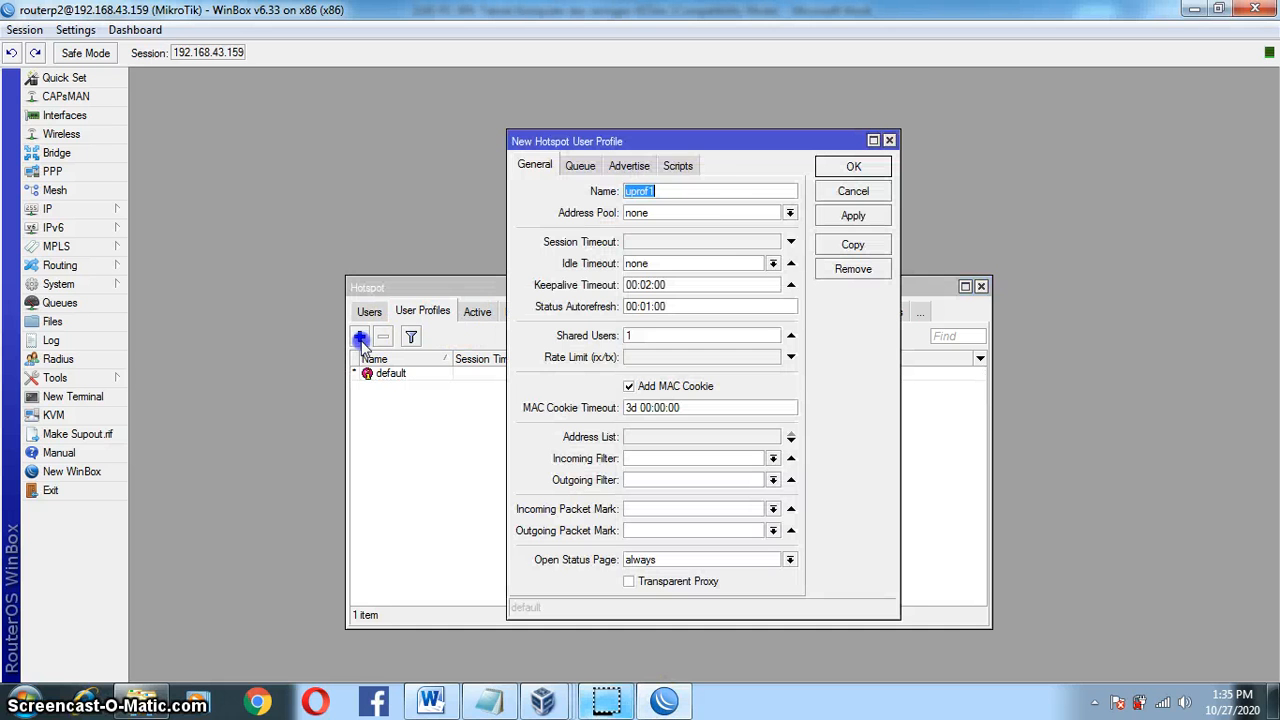
click(690, 192)
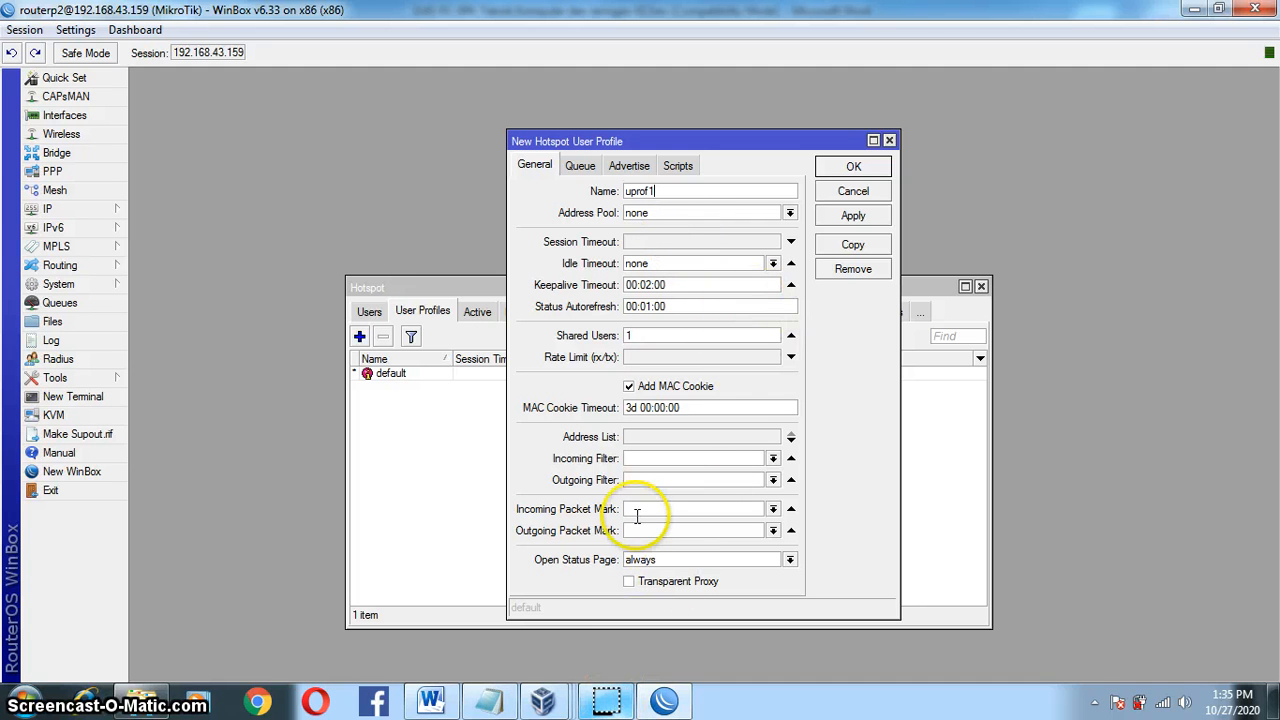
click(609, 696)
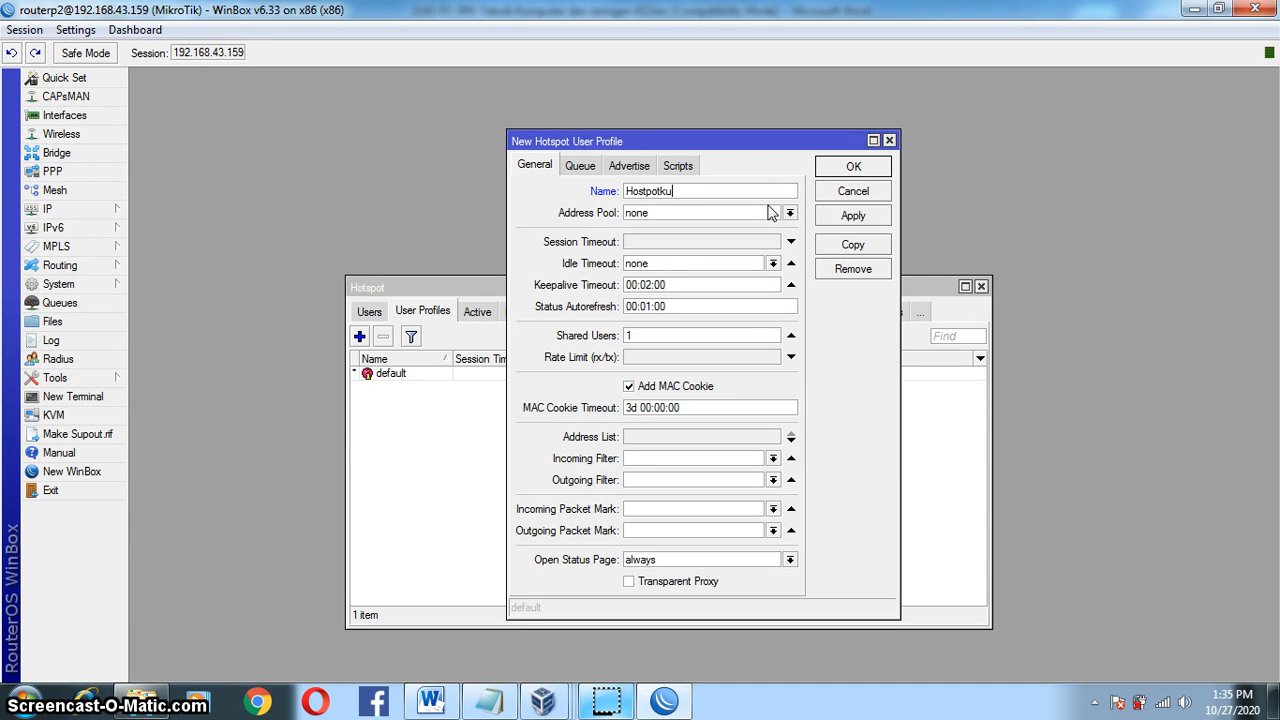
click(790, 213)
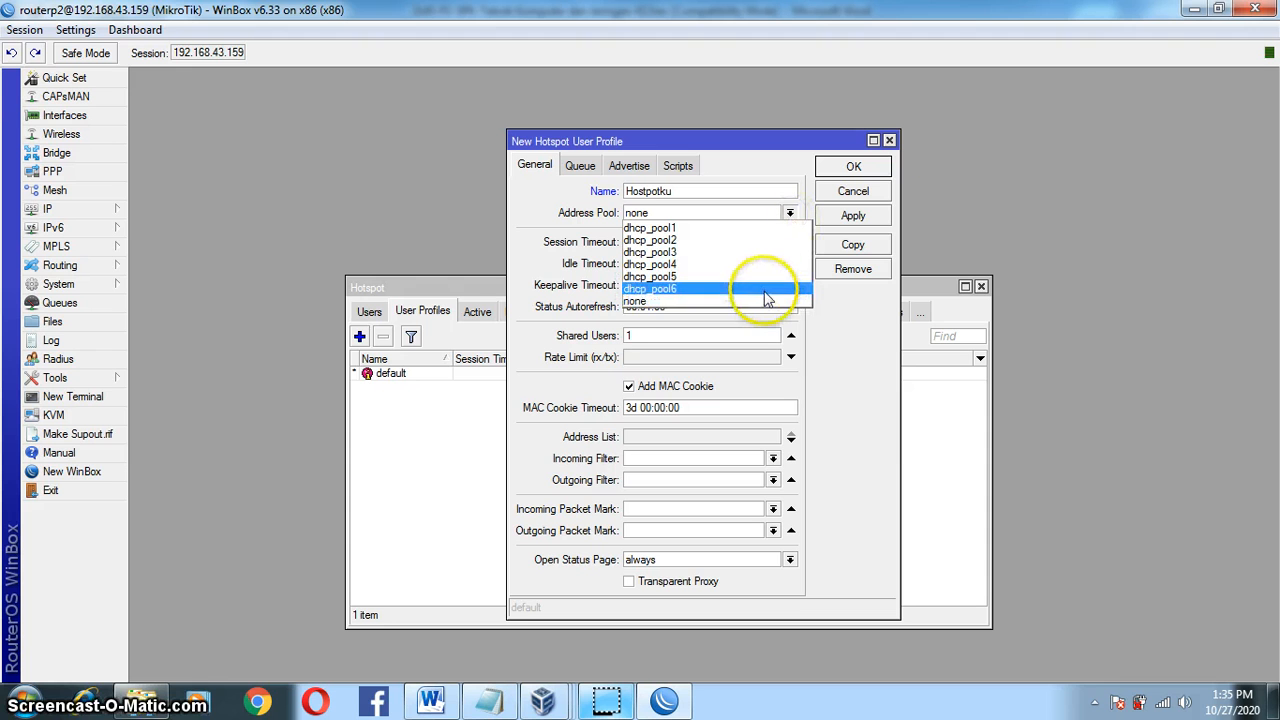
click(759, 289)
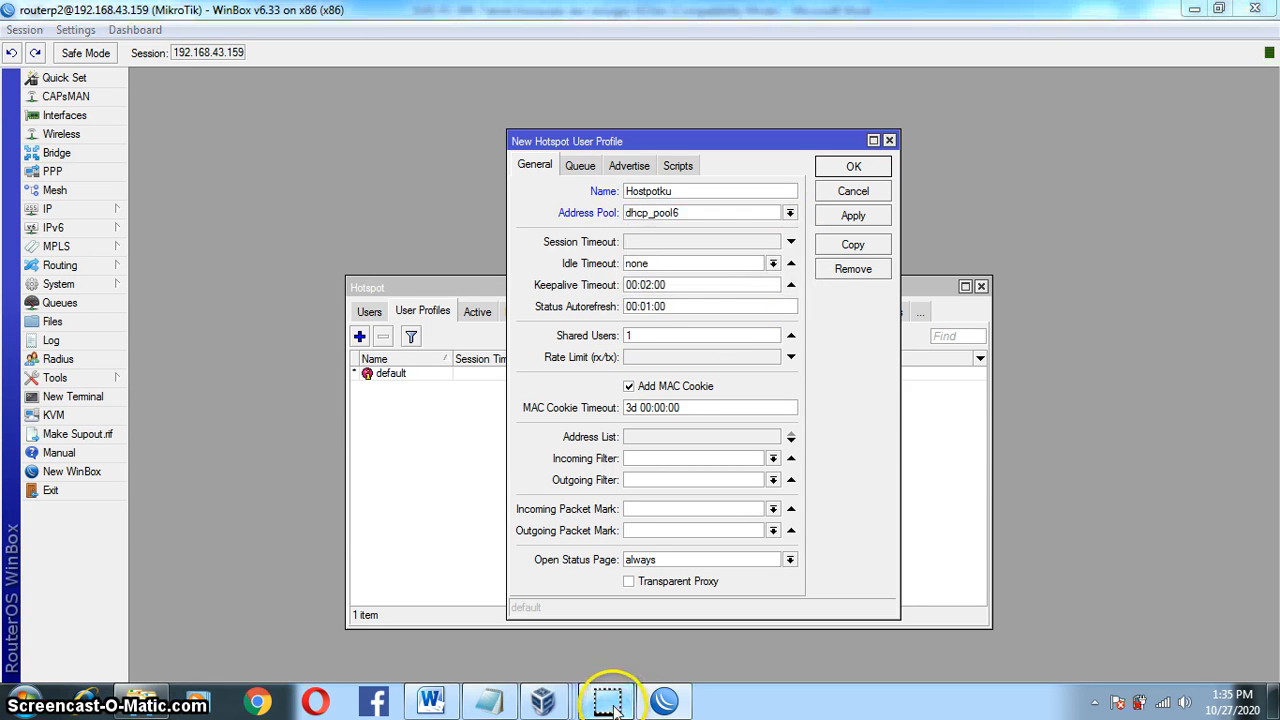
click(580, 568)
click(790, 560)
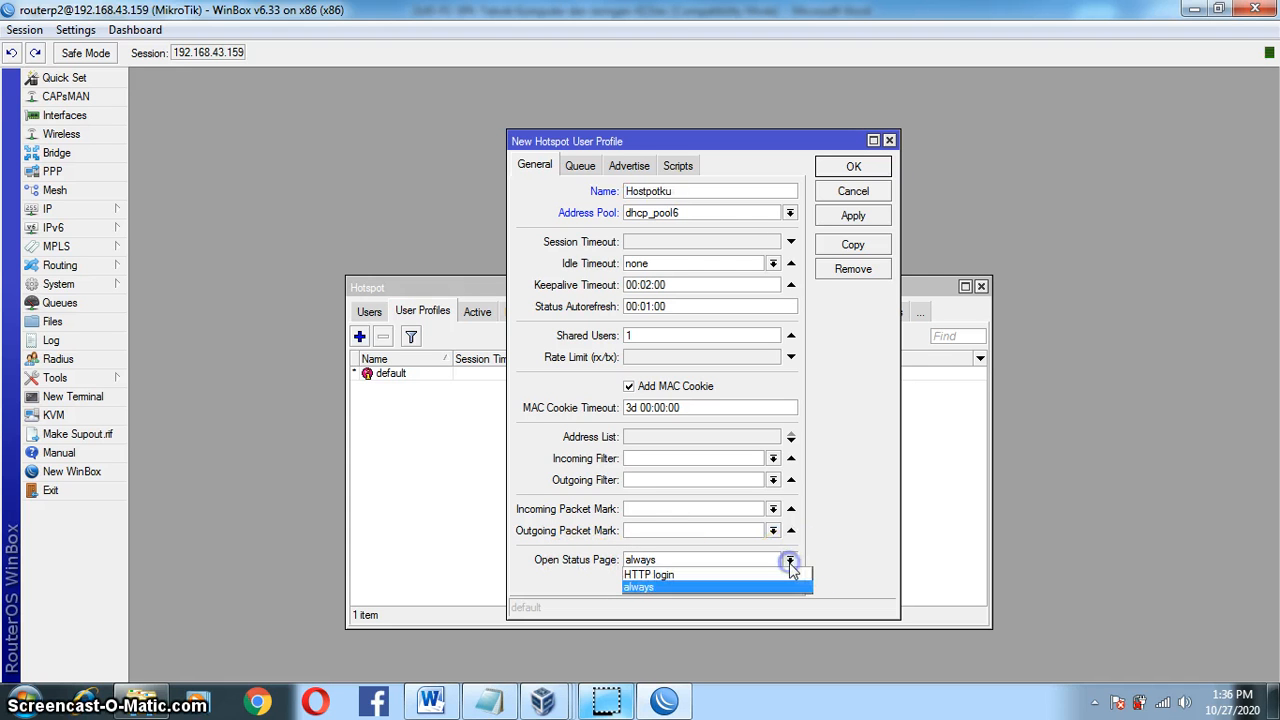
click(792, 575)
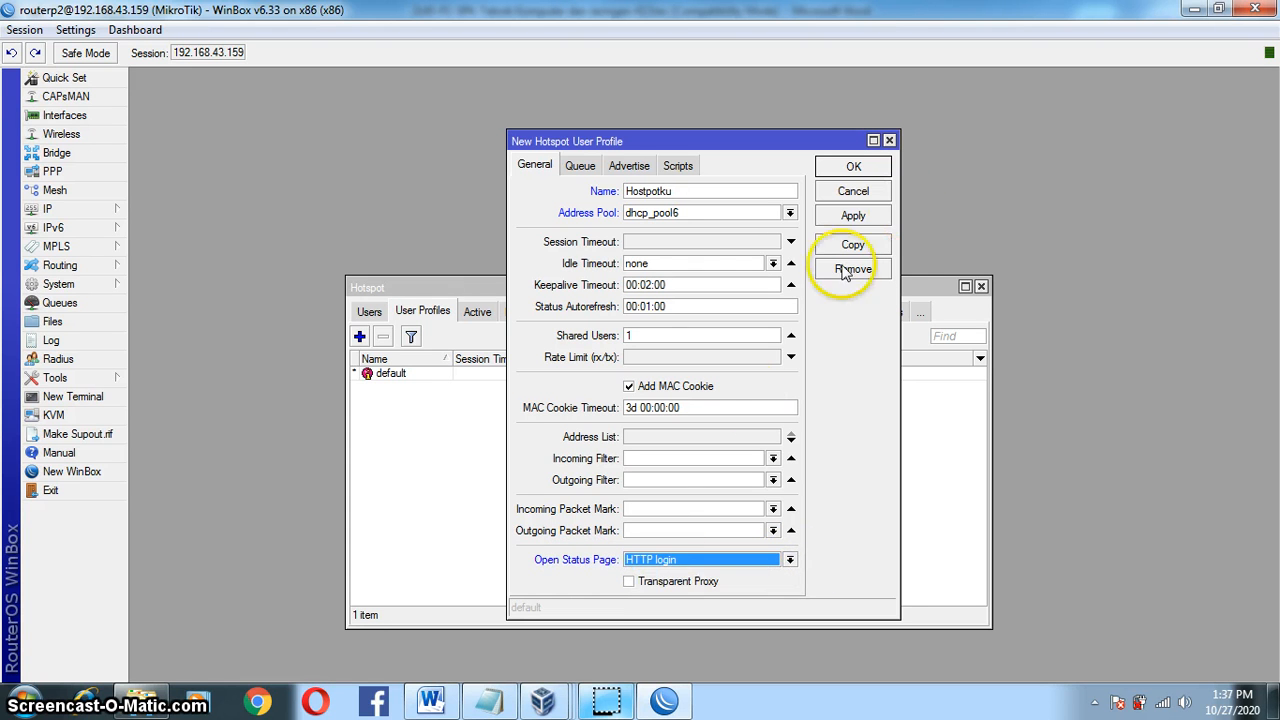
click(629, 583)
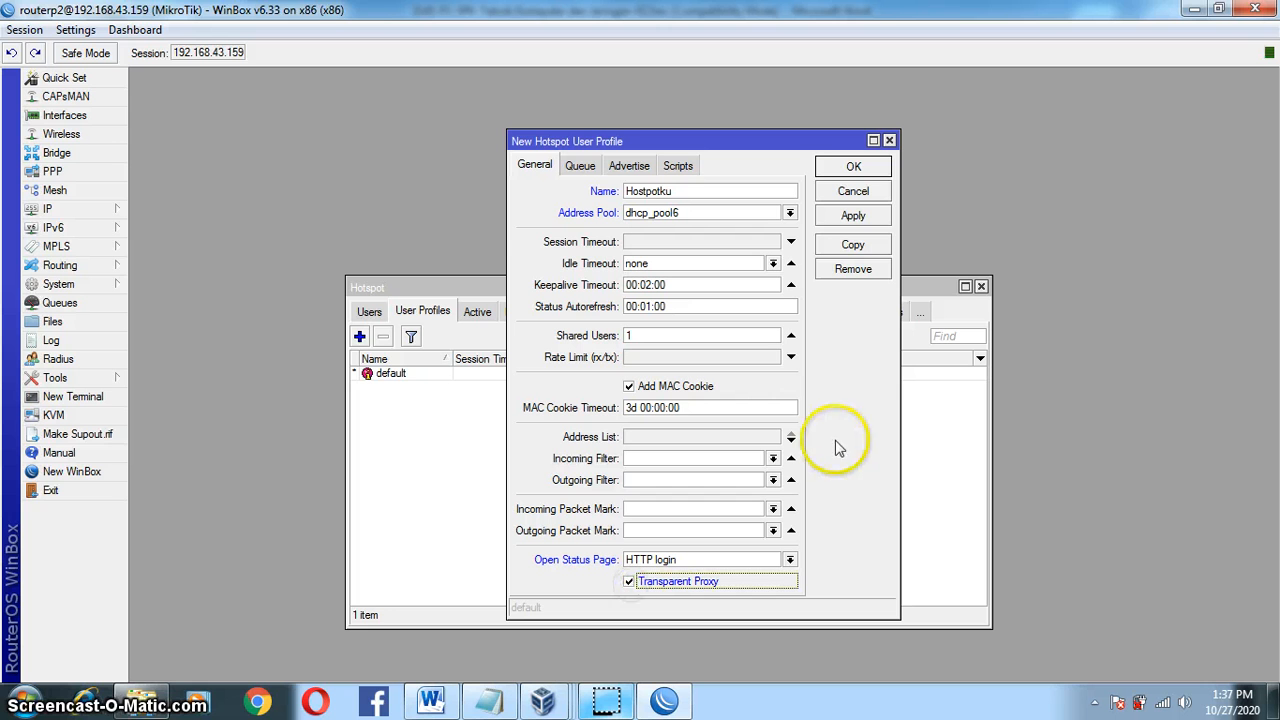
click(851, 220)
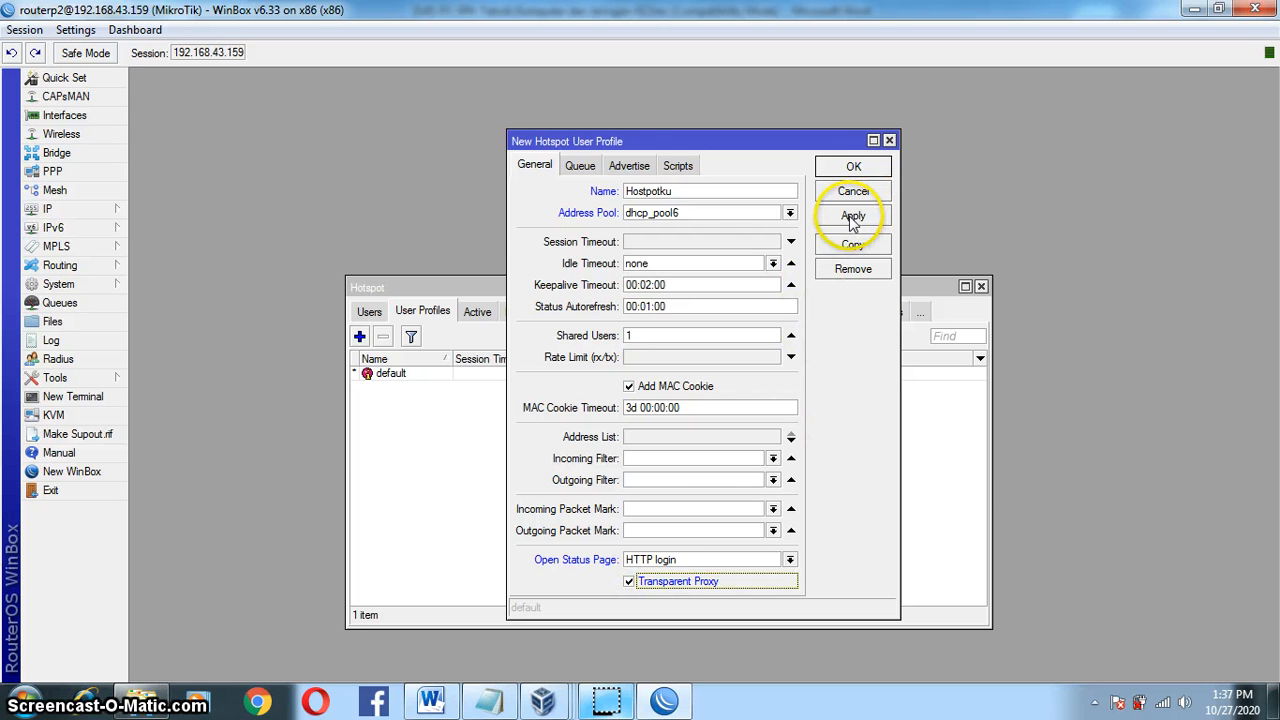
click(853, 167)
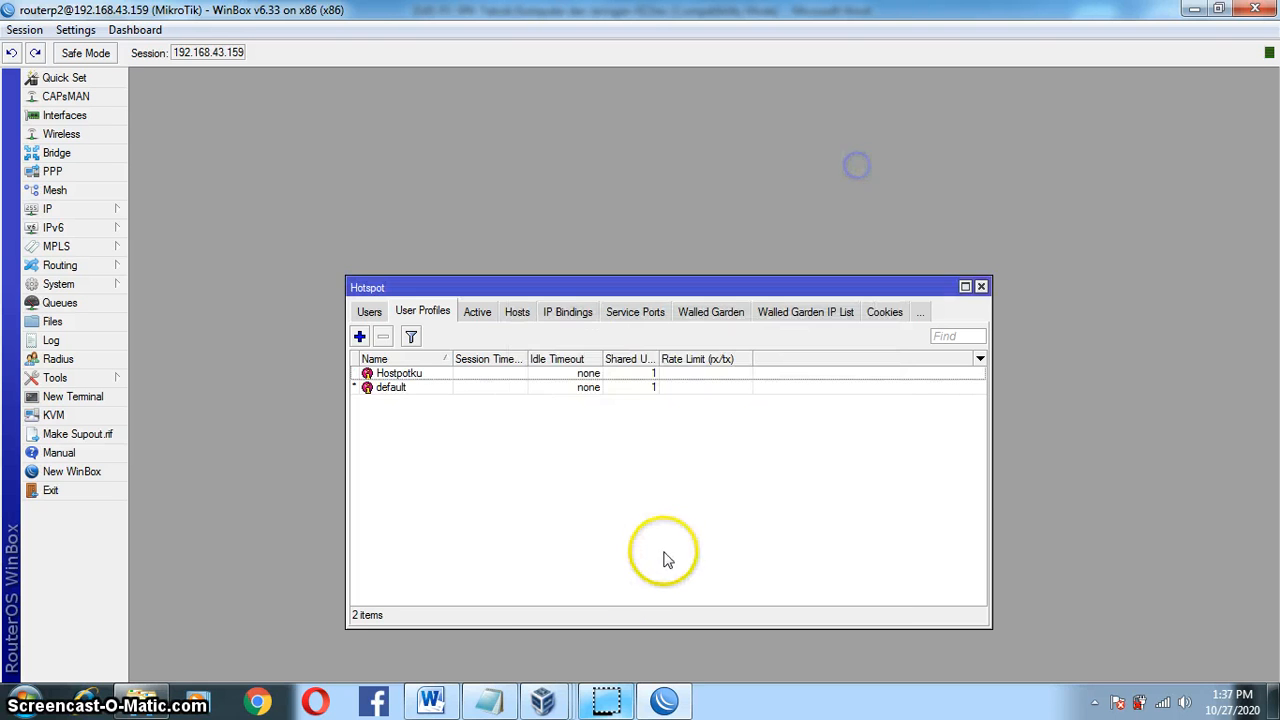
Step: Start a new hotspot user assigned to the Hotspot server, checking the Word task sheet
click(369, 311)
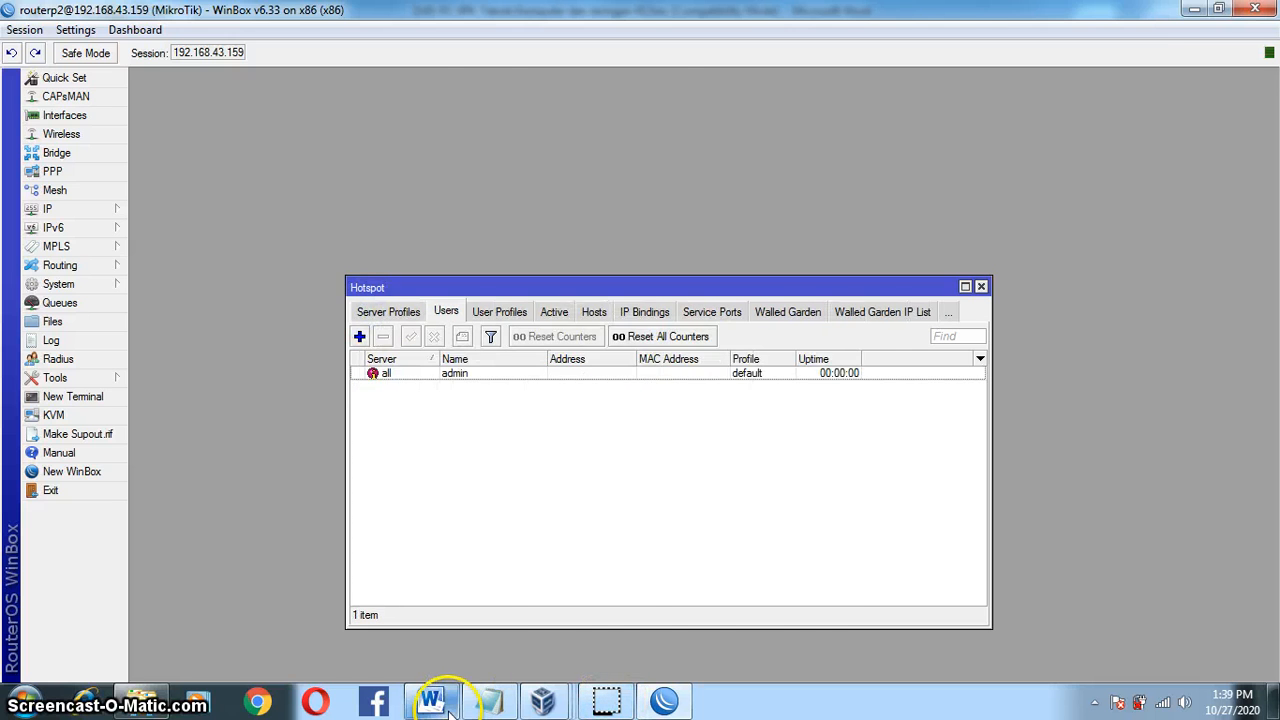
click(432, 700)
drag(1275, 416, 1274, 433)
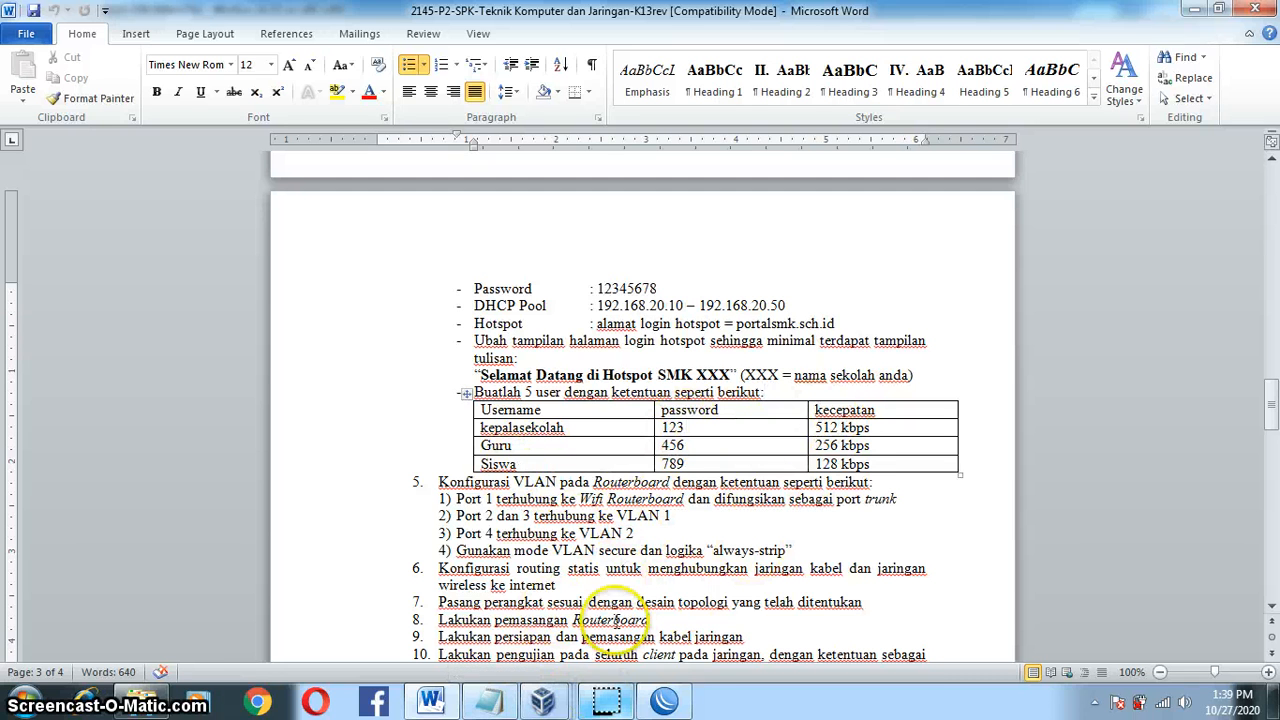
click(606, 700)
click(359, 338)
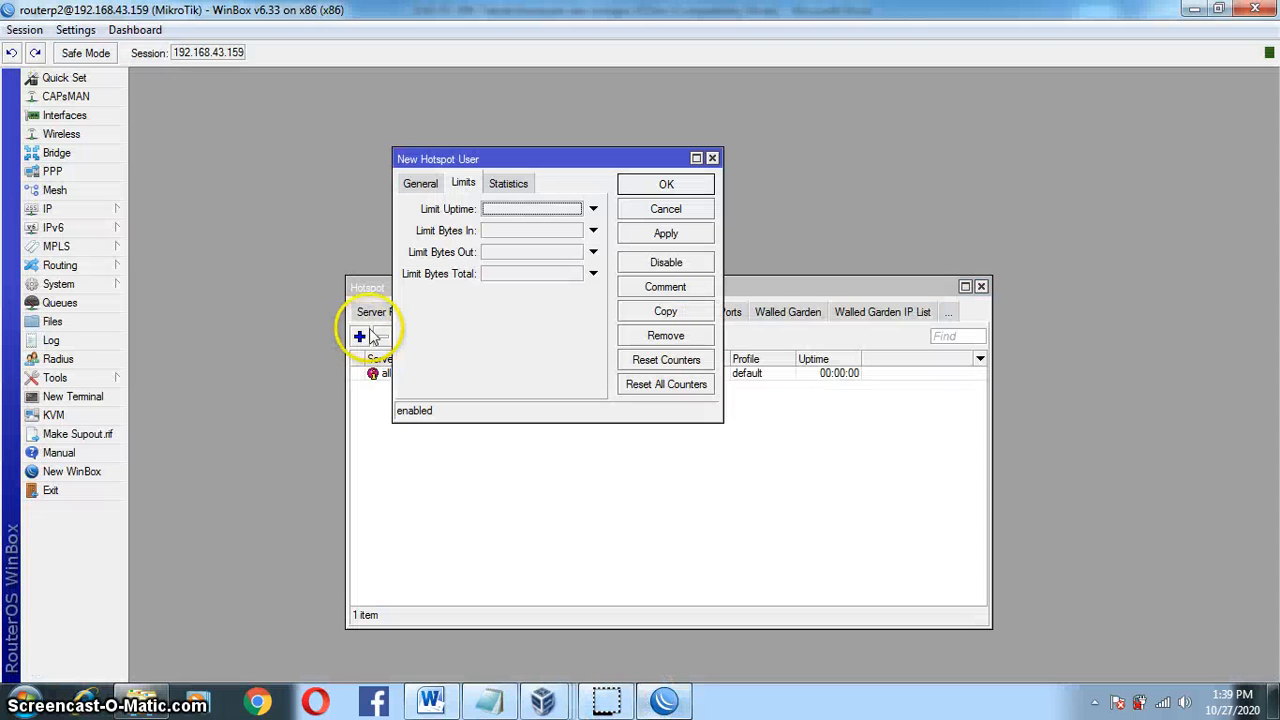
click(420, 183)
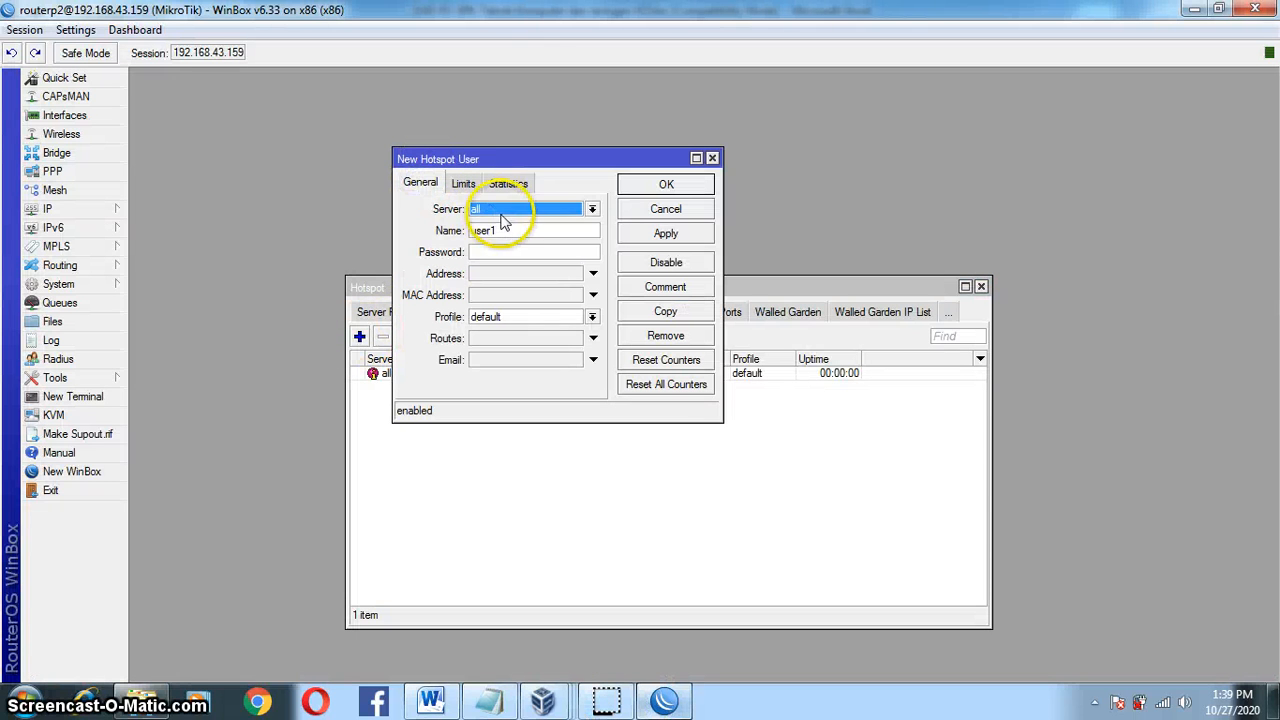
click(491, 209)
click(506, 225)
Step: Name the user kepalasekolah, enter its password, and assign the Hostpotku profile
click(470, 230)
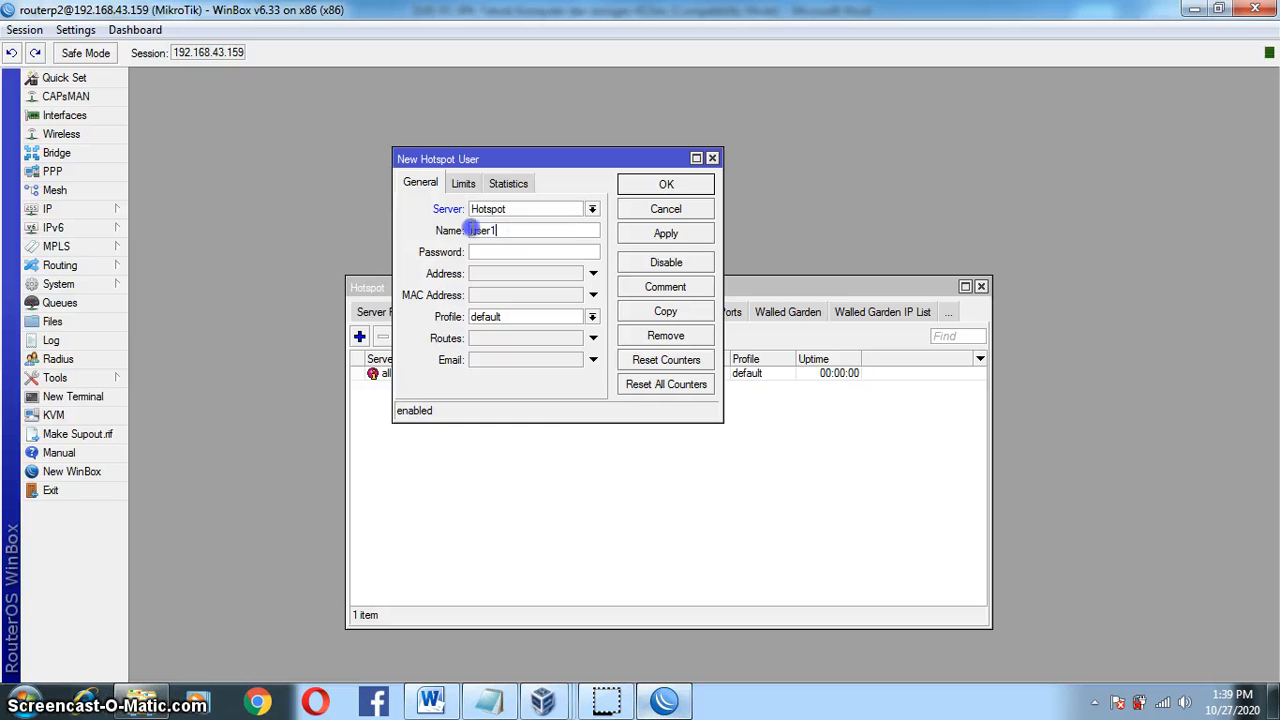
click(432, 701)
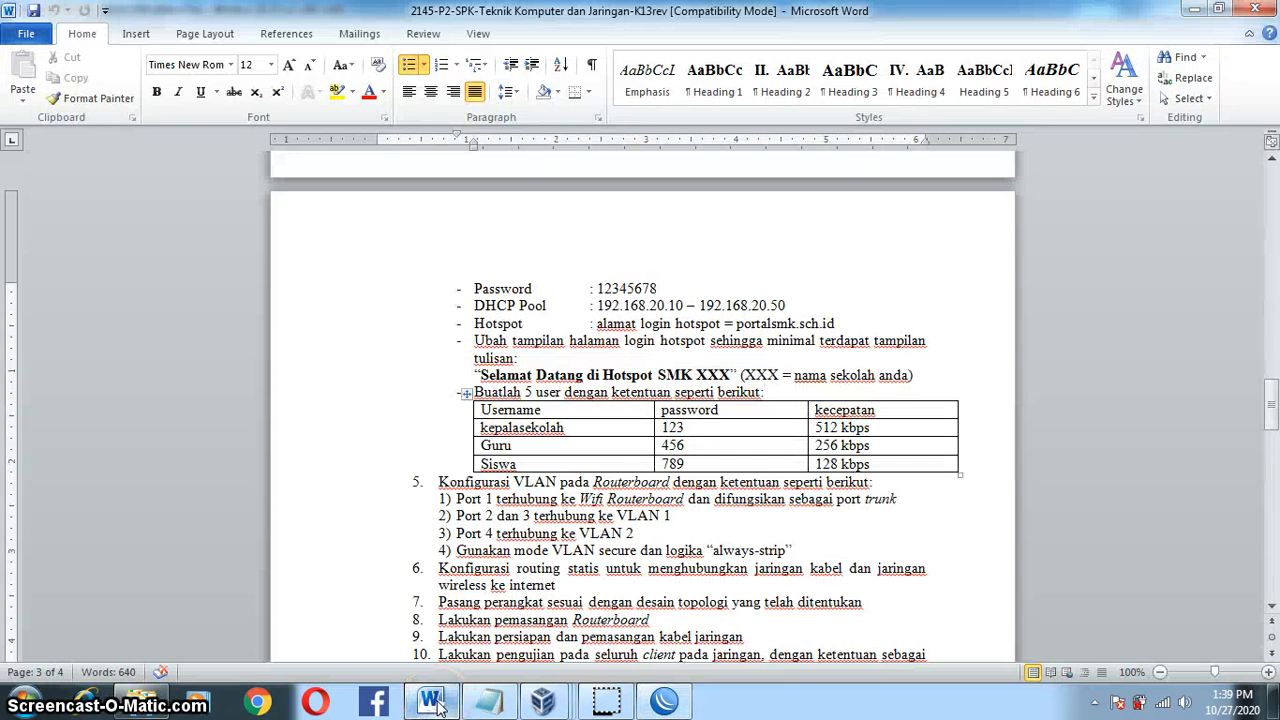
click(432, 701)
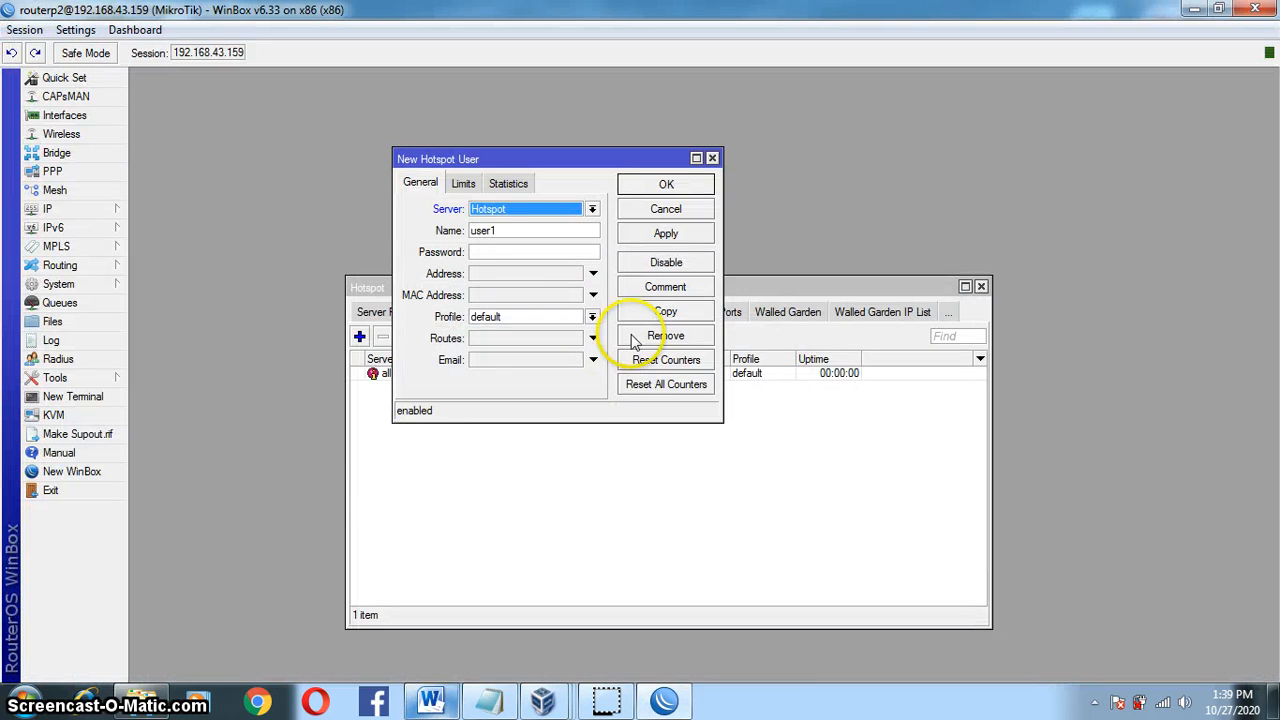
click(411, 234)
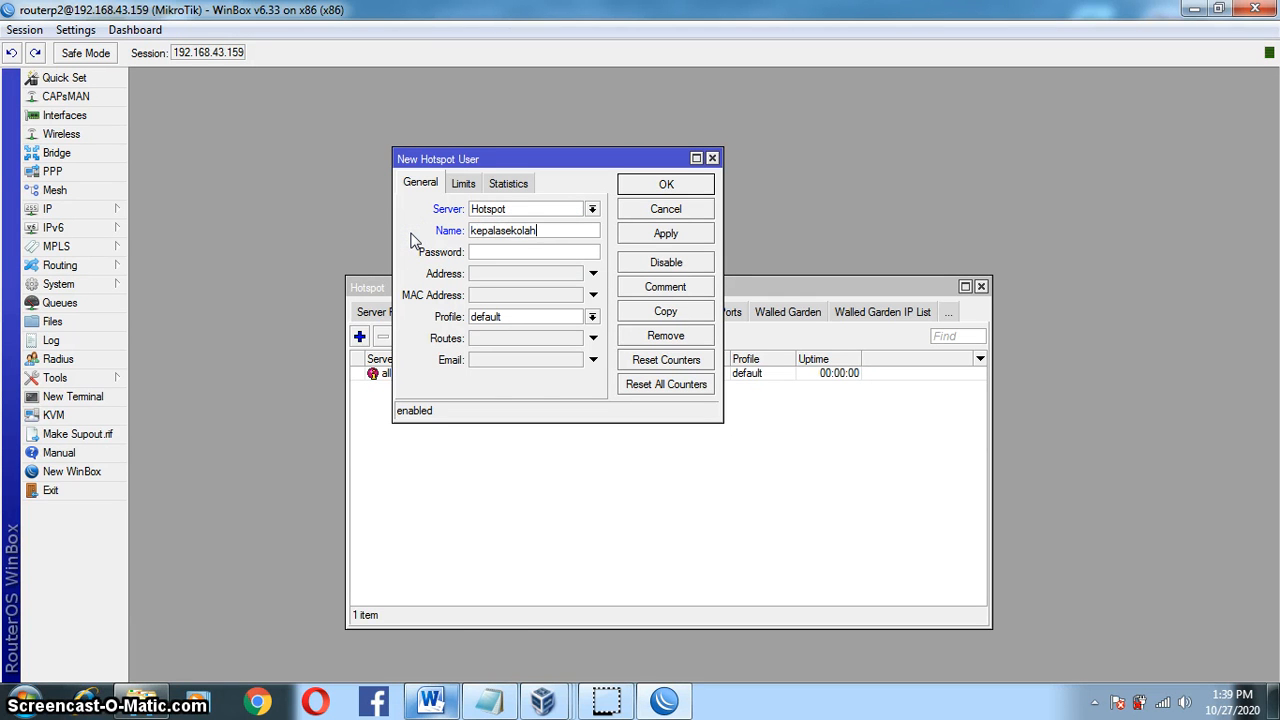
click(434, 703)
click(432, 702)
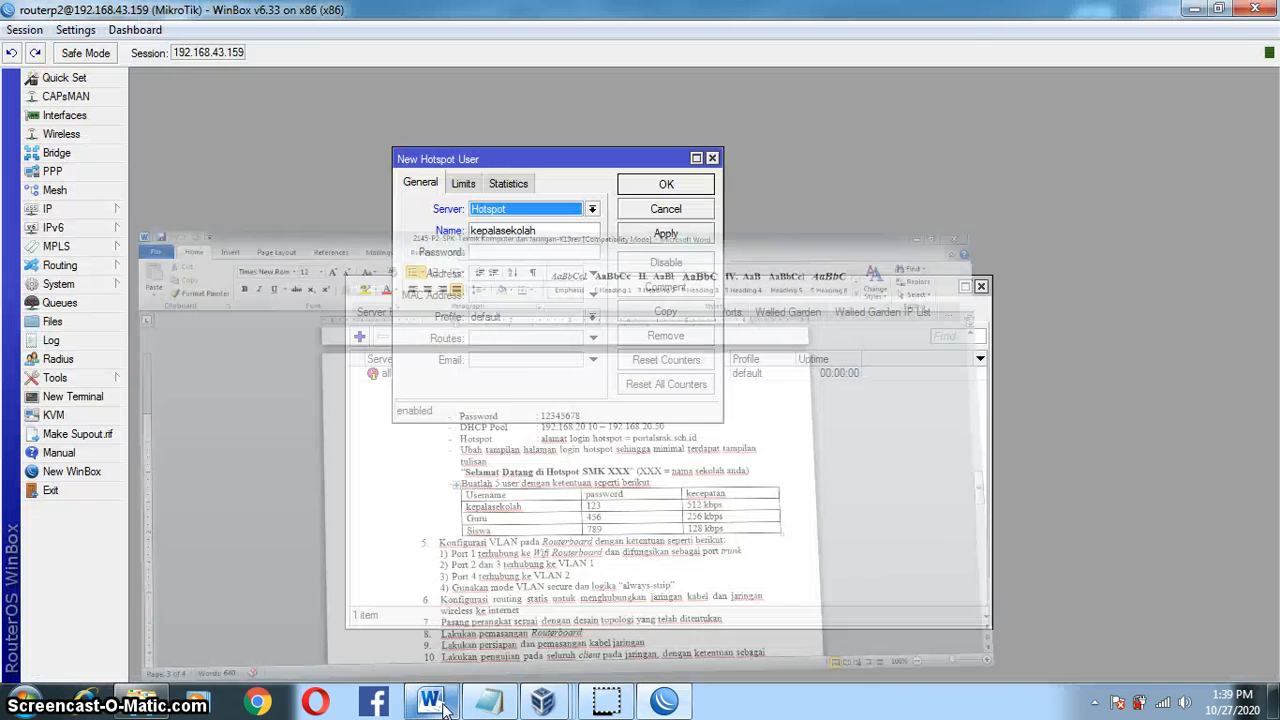
click(537, 251)
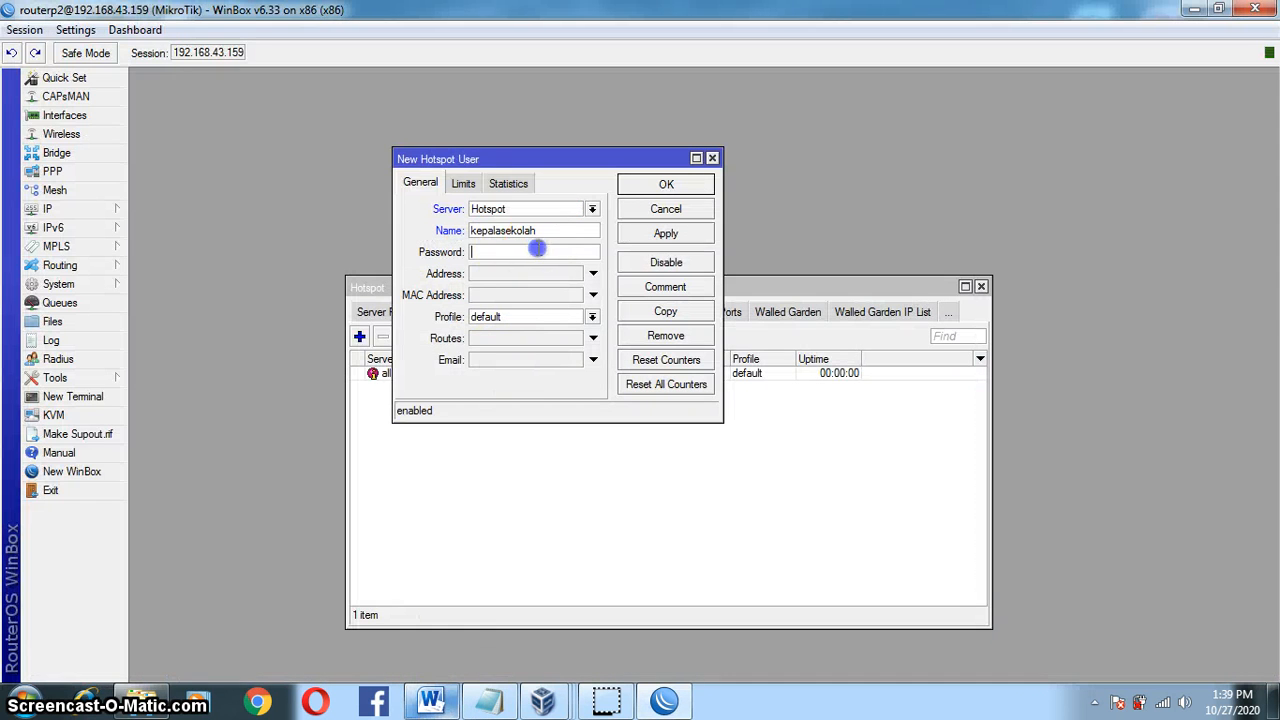
text(12)
click(591, 317)
click(568, 330)
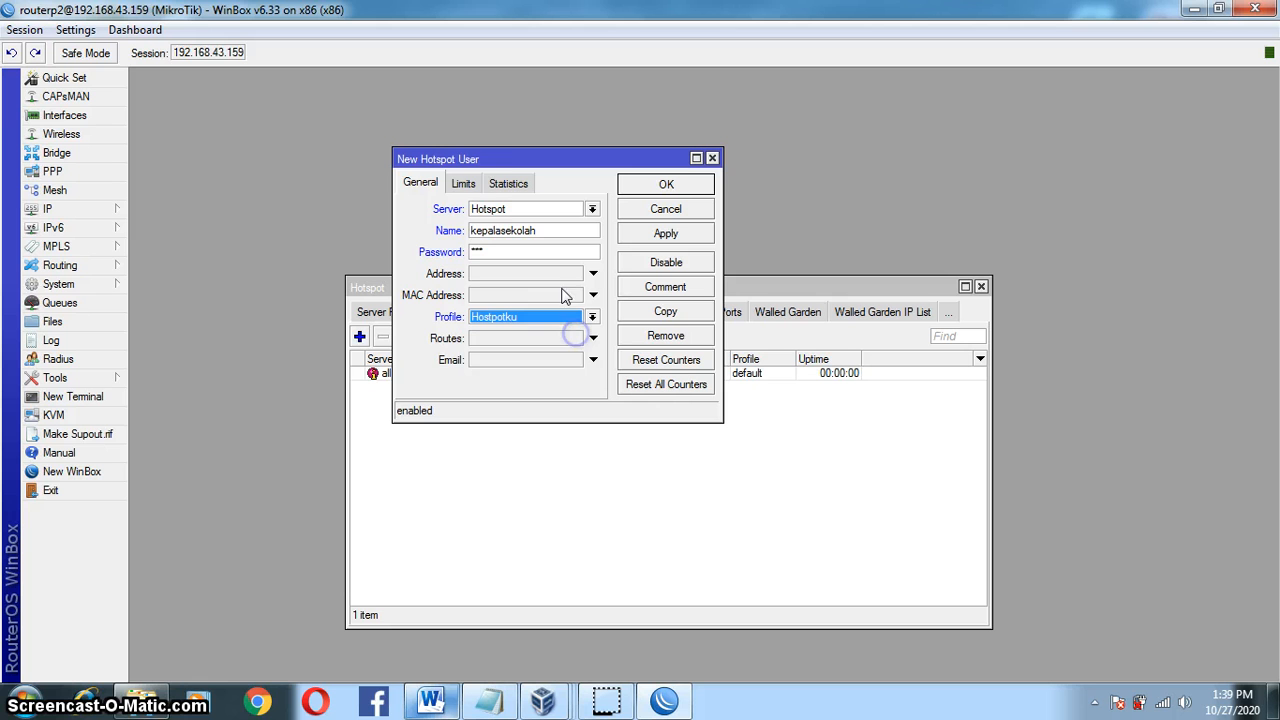
Step: Set Limit Bytes In and Bytes Out to 512, then save the kepalasekolah user
click(465, 184)
click(492, 230)
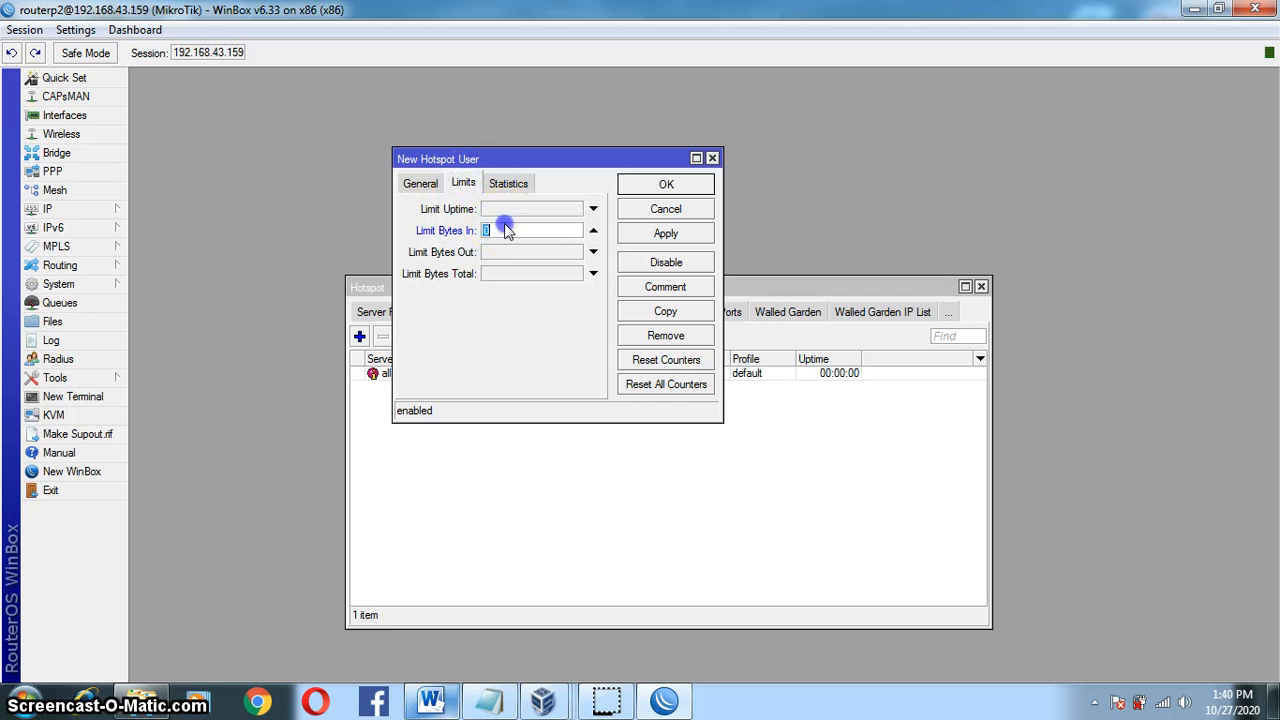
click(591, 231)
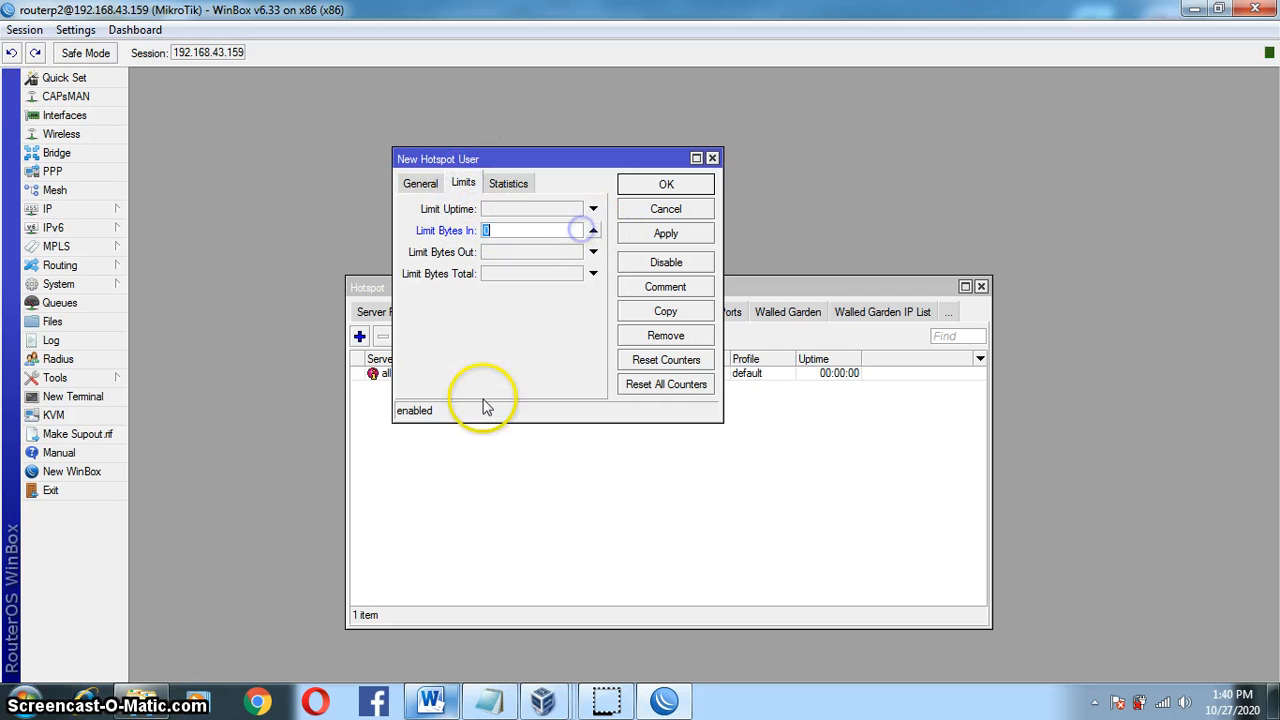
click(432, 700)
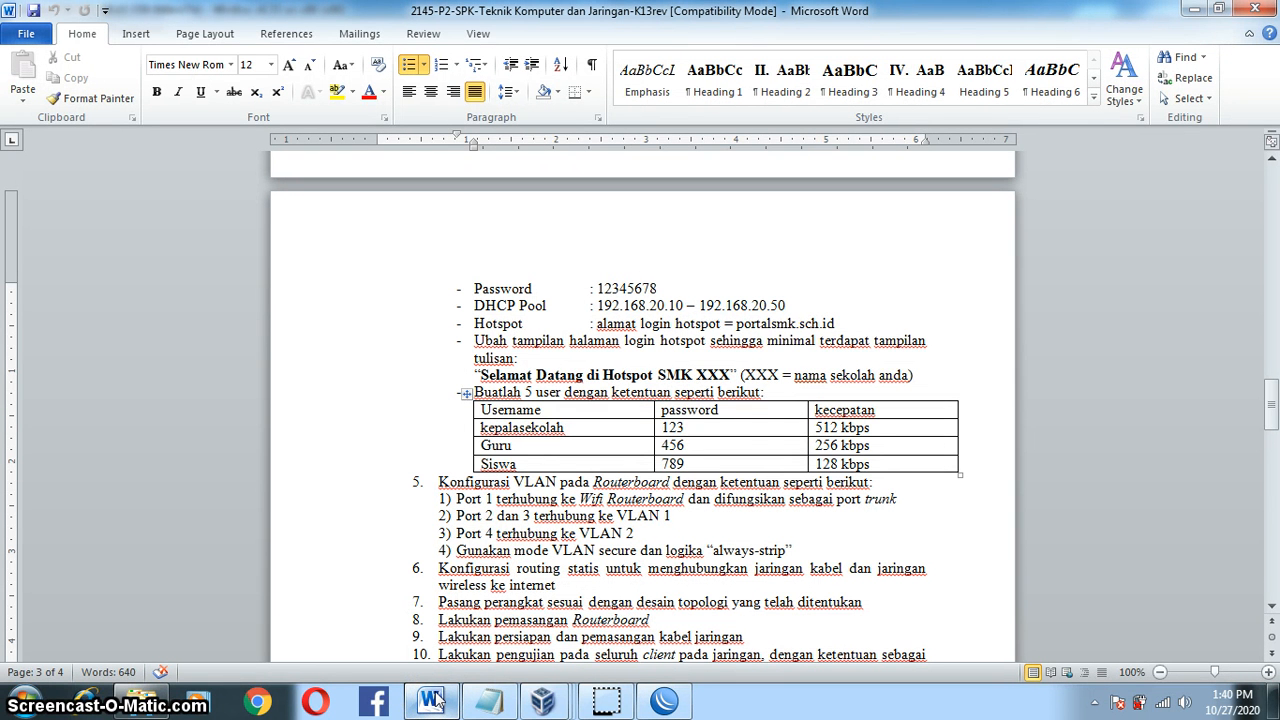
click(432, 700)
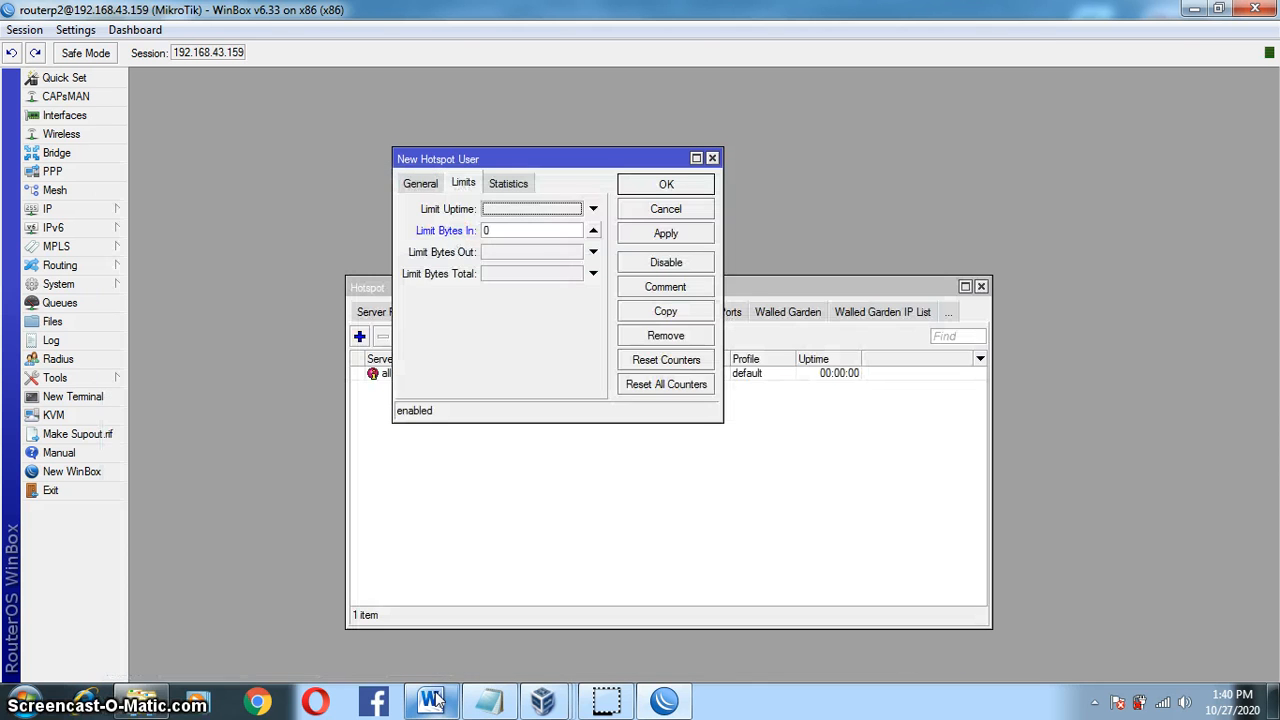
double_click(533, 237)
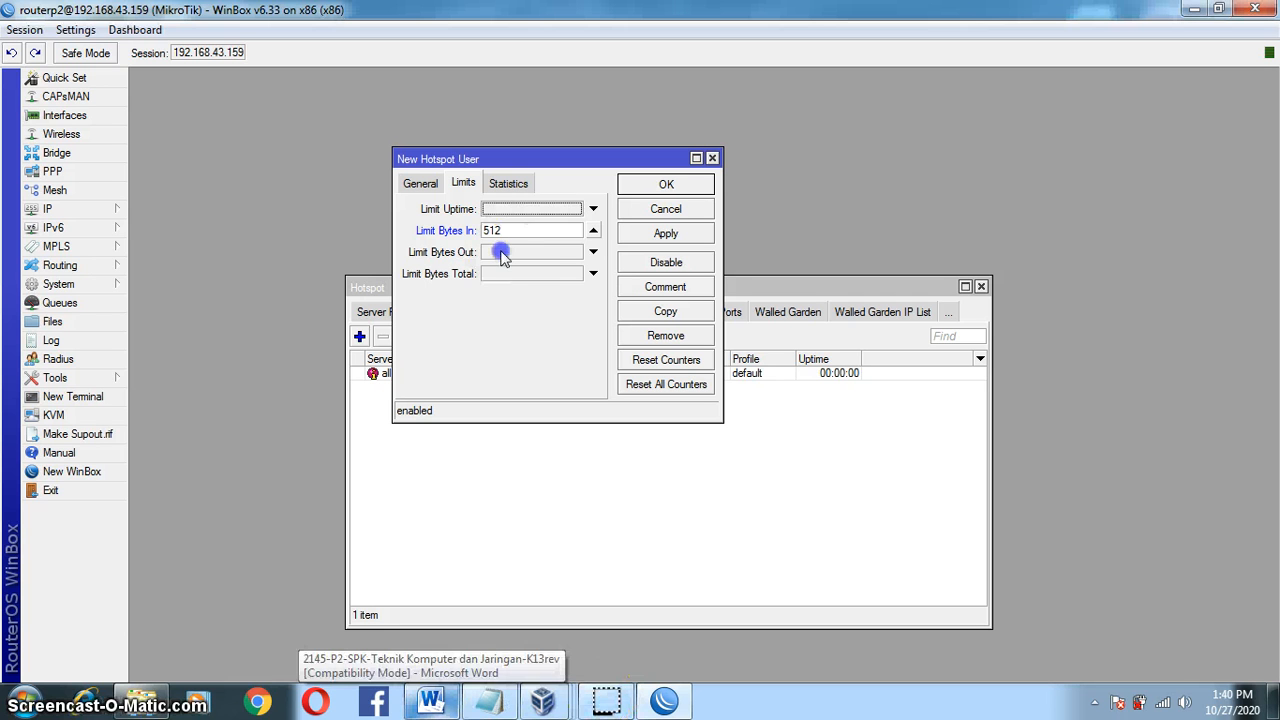
click(593, 252)
double_click(500, 253)
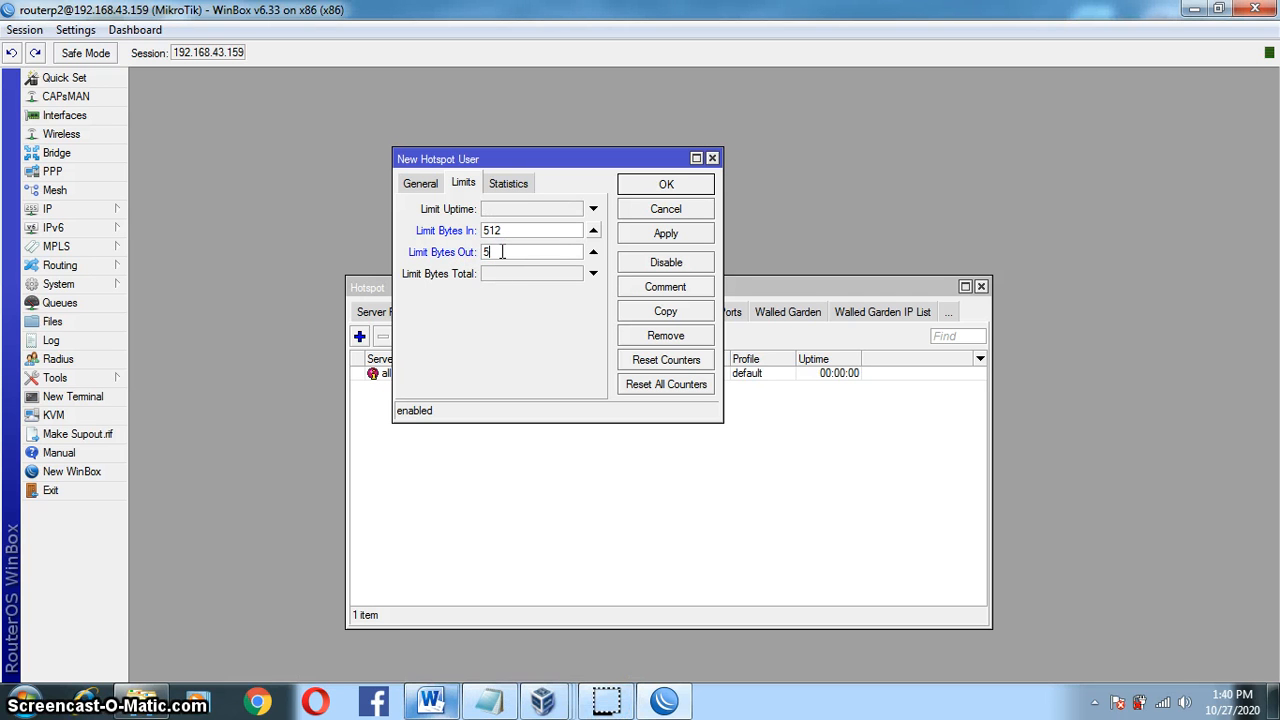
click(664, 235)
click(663, 186)
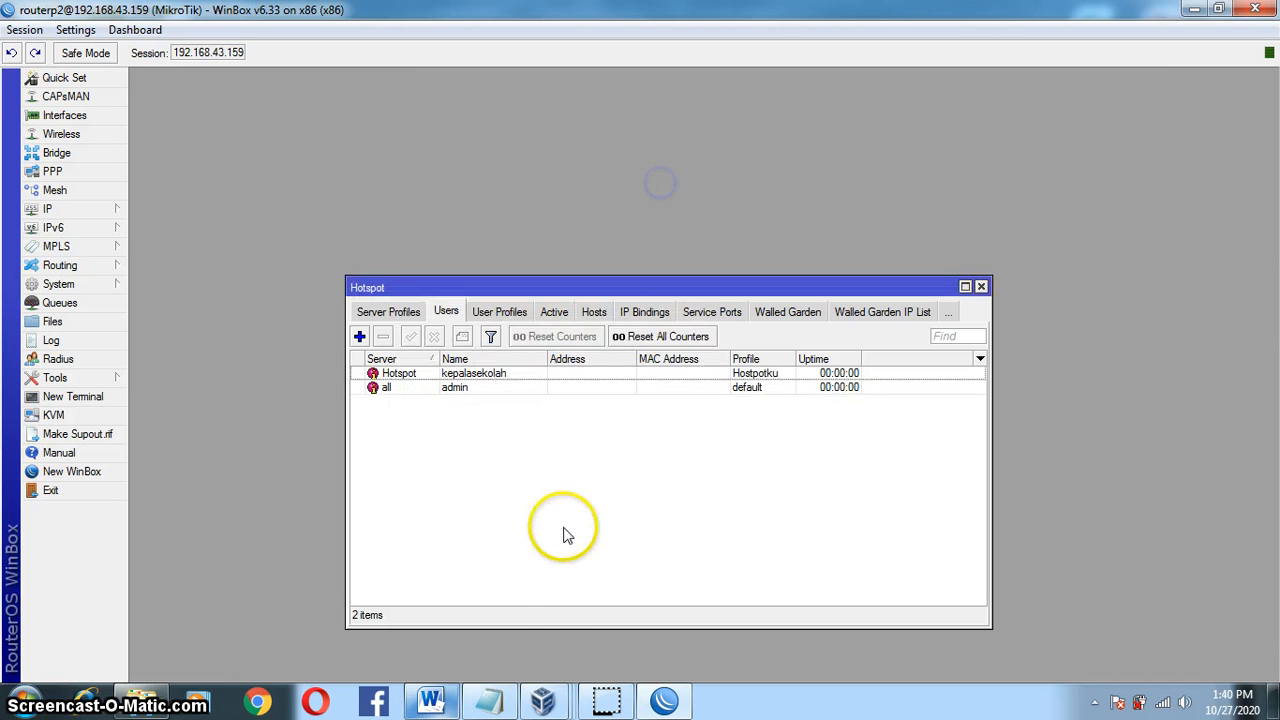
click(432, 703)
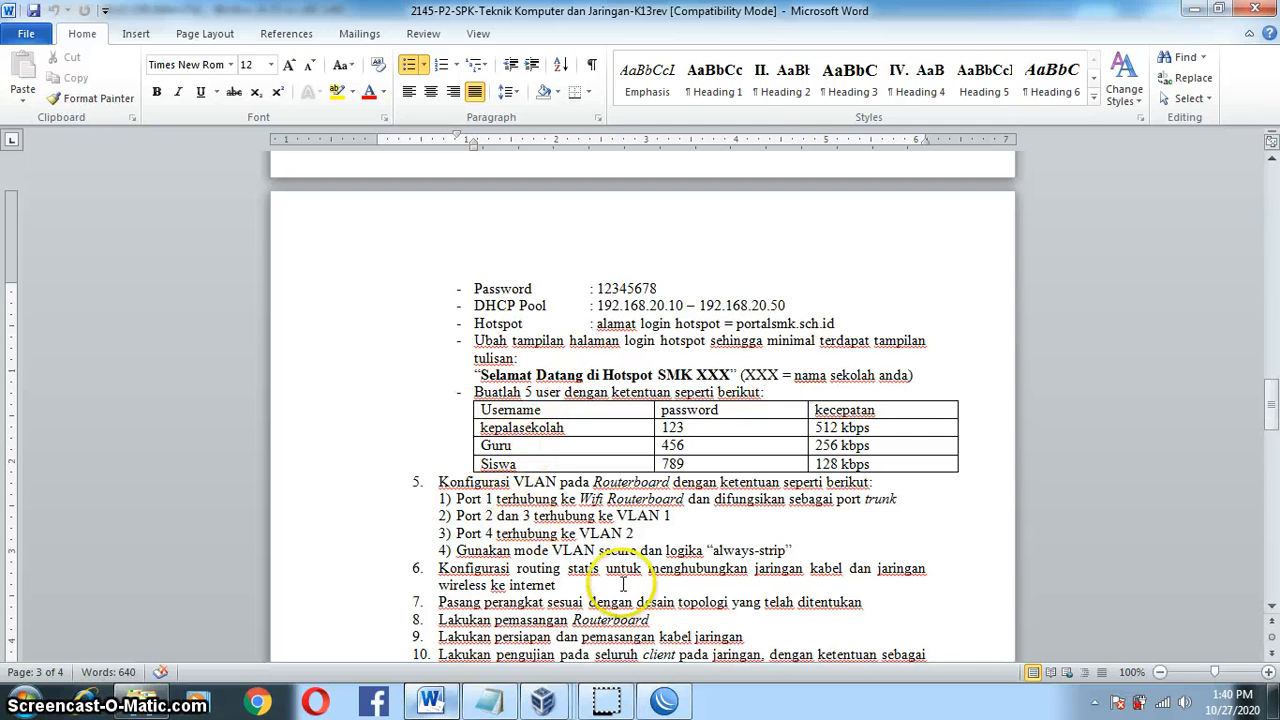
click(665, 700)
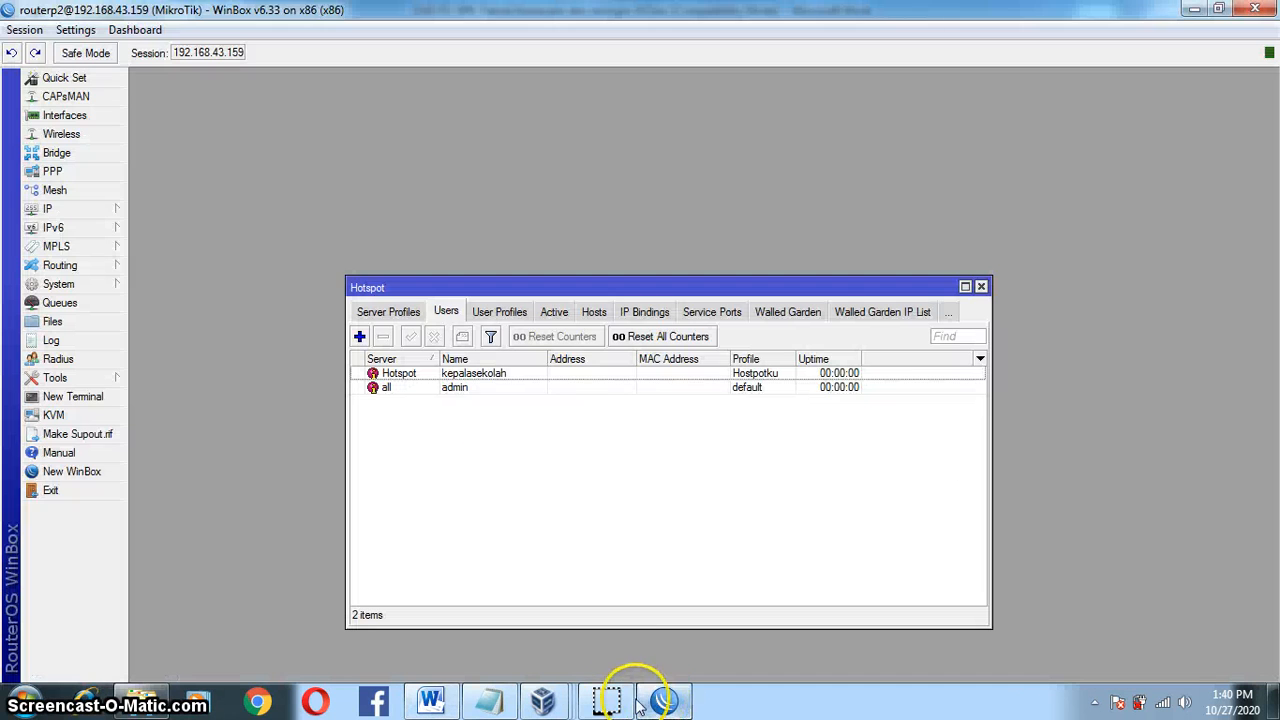
Step: Add user Guru on the Hotspot server with 256 bytes in/out limits
click(487, 210)
click(490, 214)
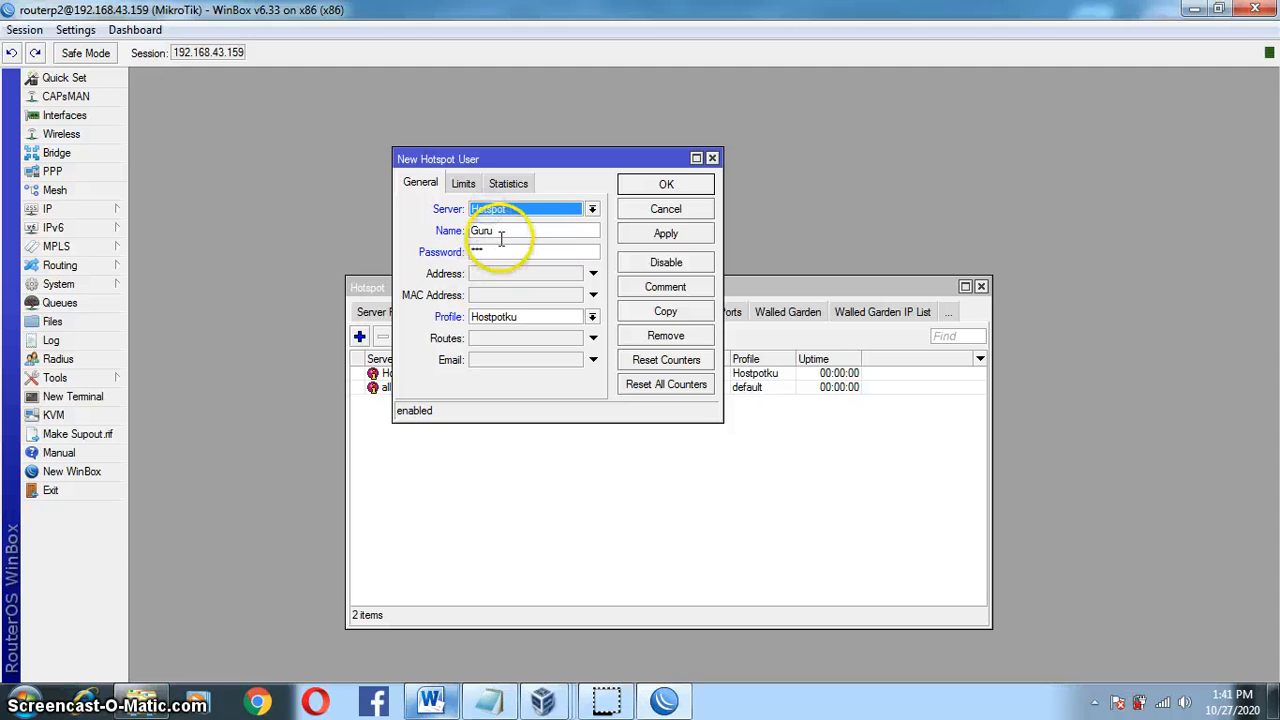
click(492, 231)
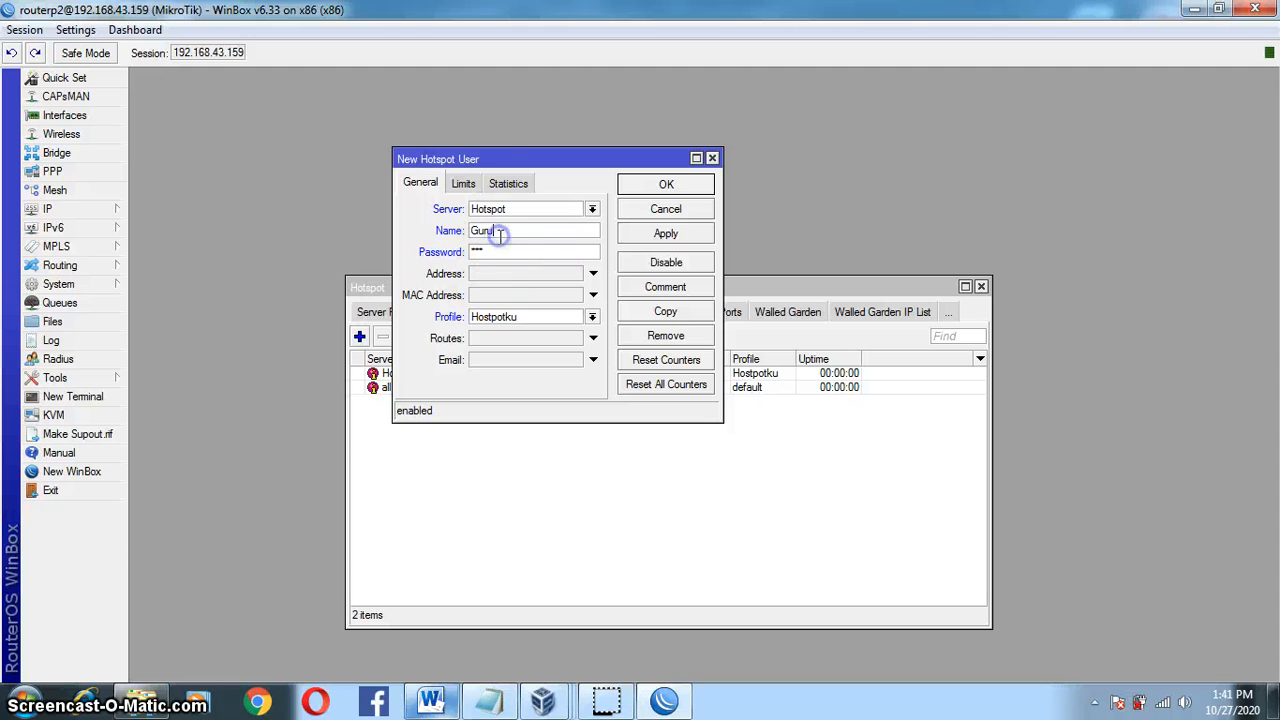
click(463, 183)
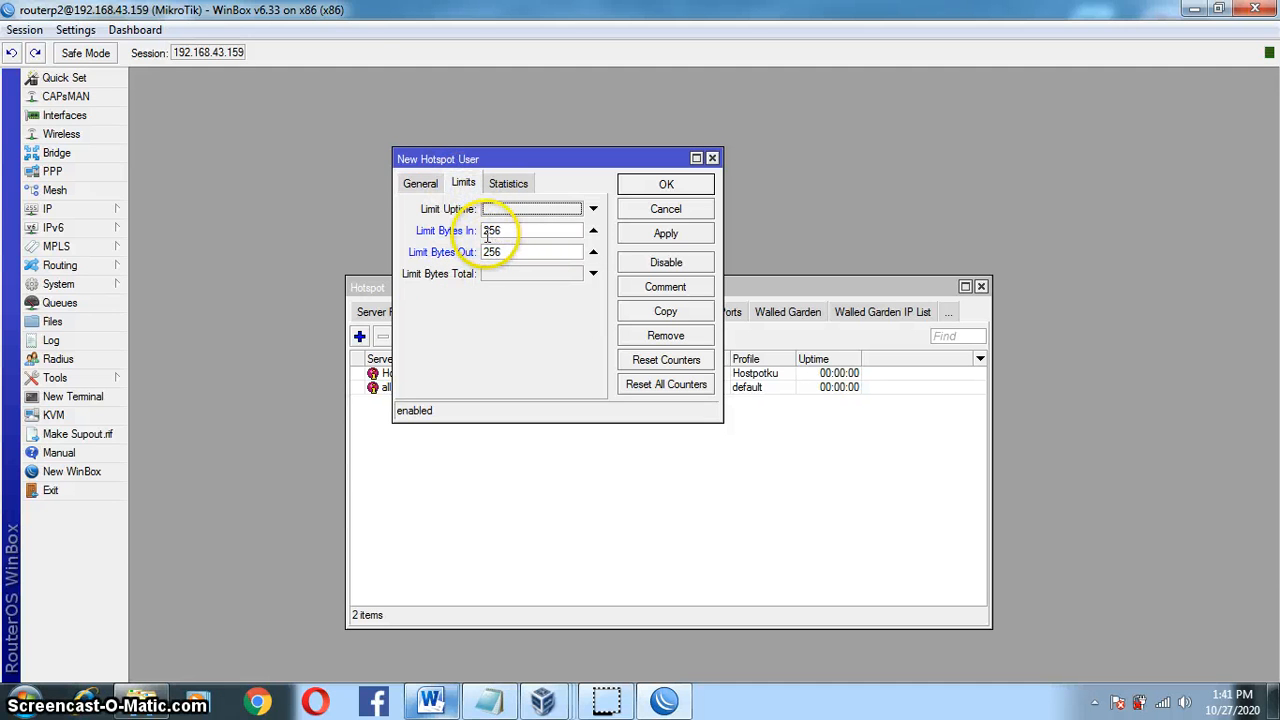
click(664, 238)
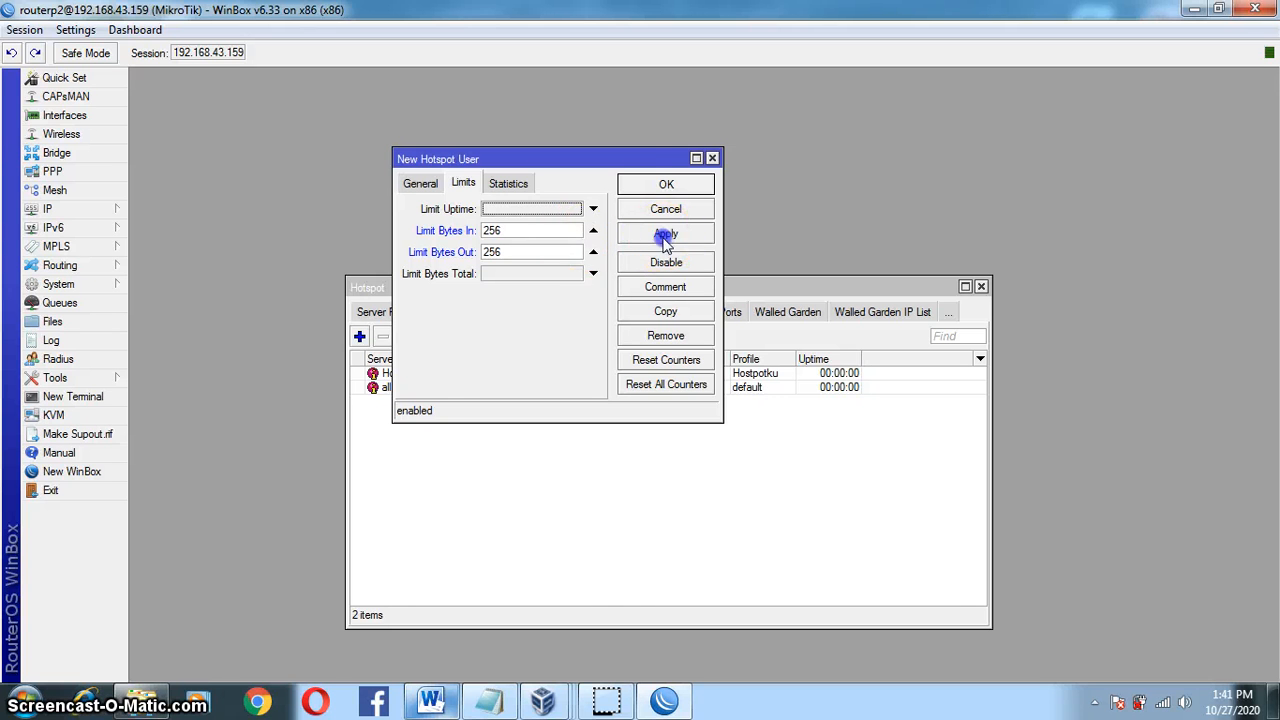
click(666, 183)
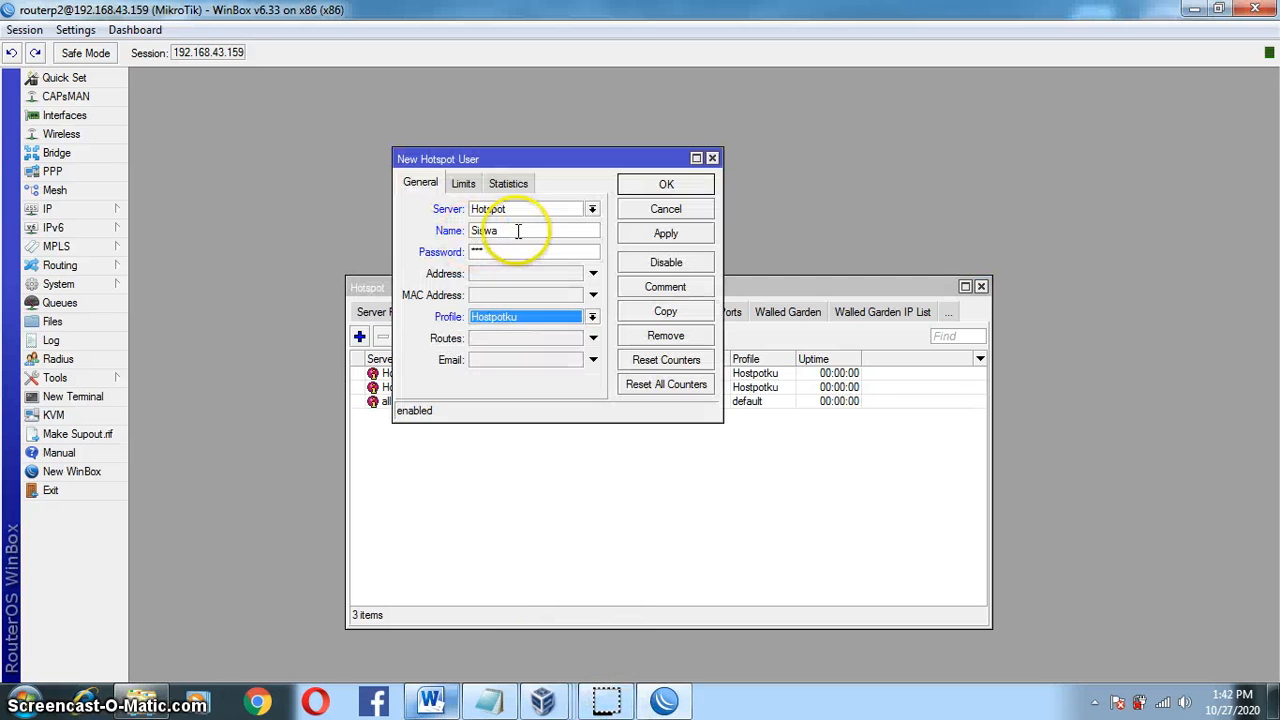
Step: Add user Siswa with 128 bytes in/out limits on the Hostpotku profile
click(520, 230)
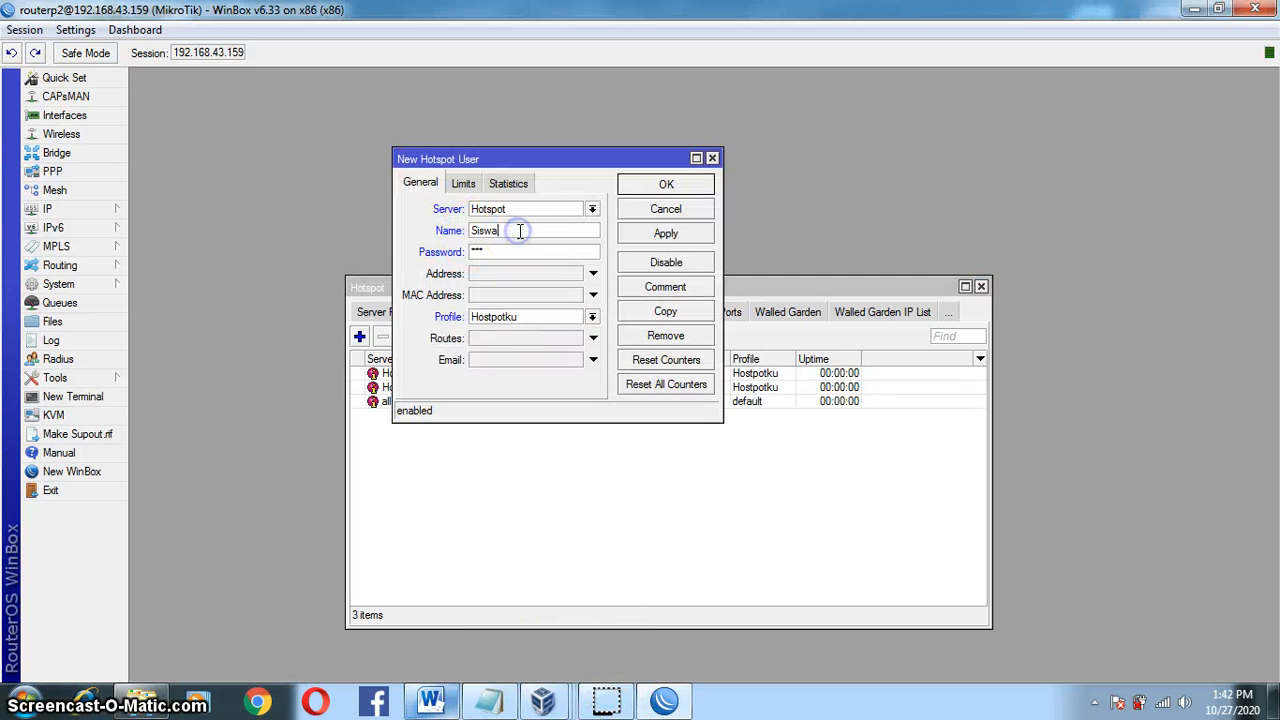
click(463, 183)
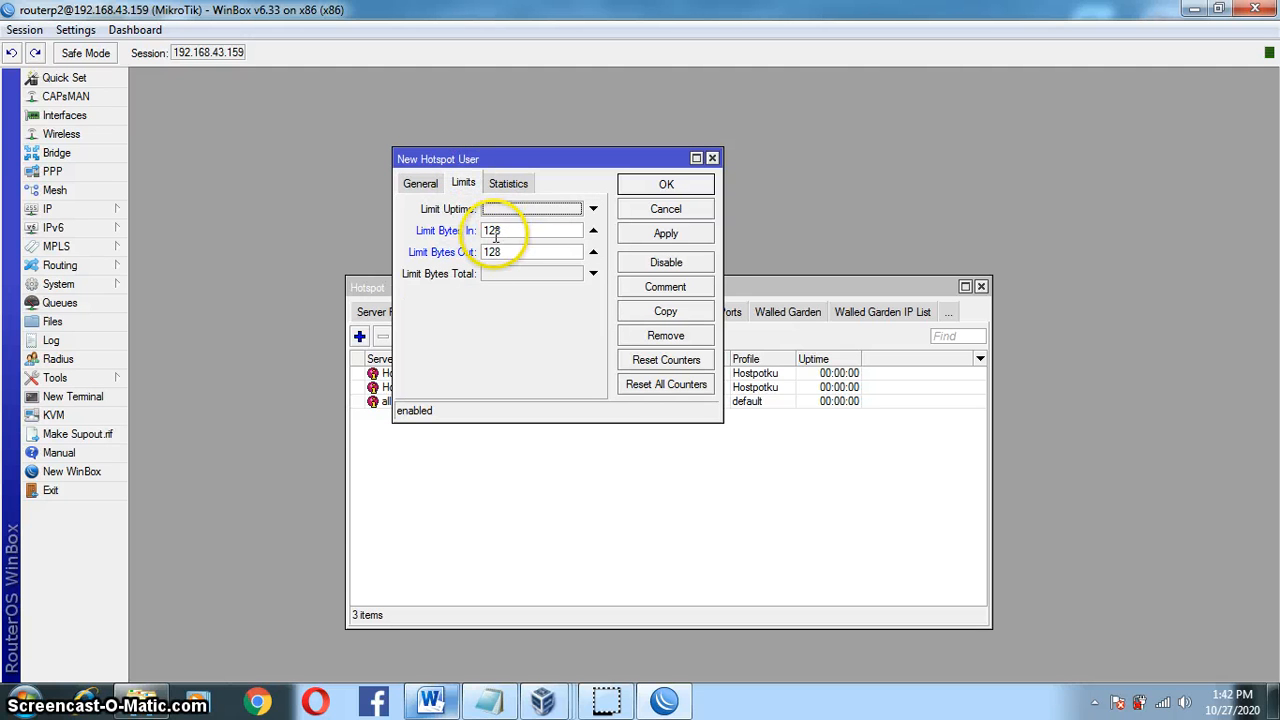
click(668, 233)
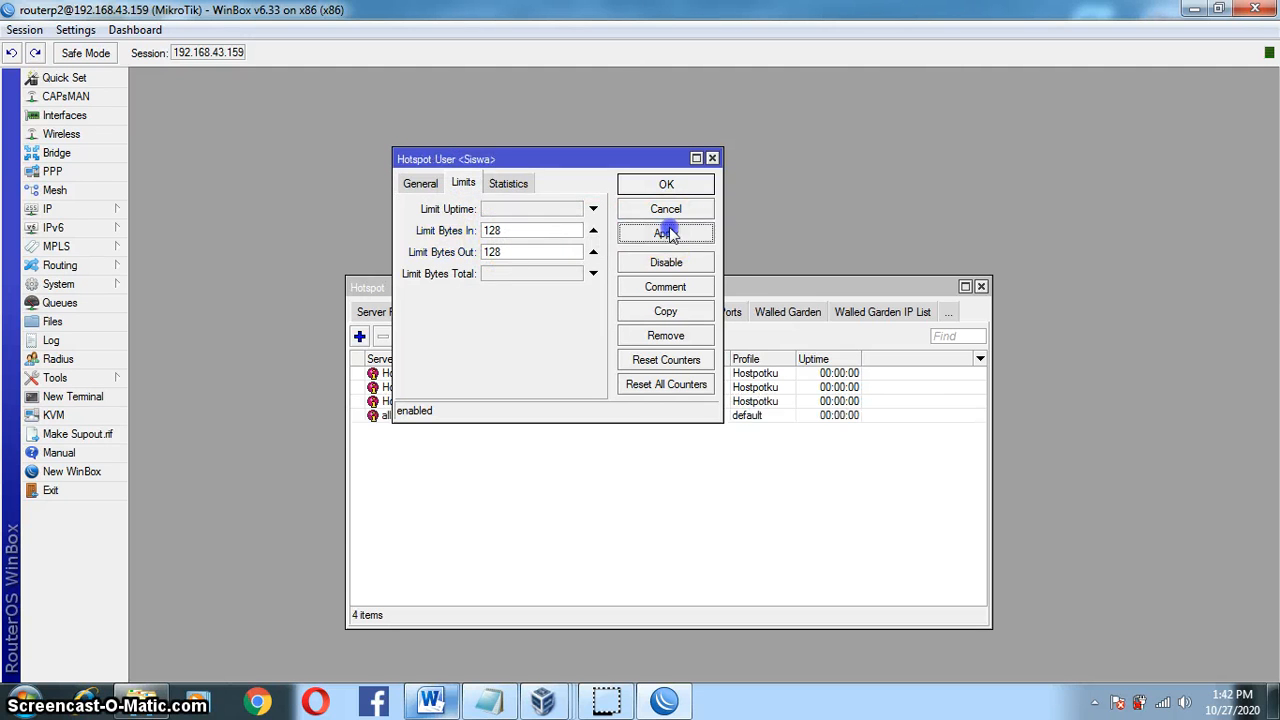
click(666, 185)
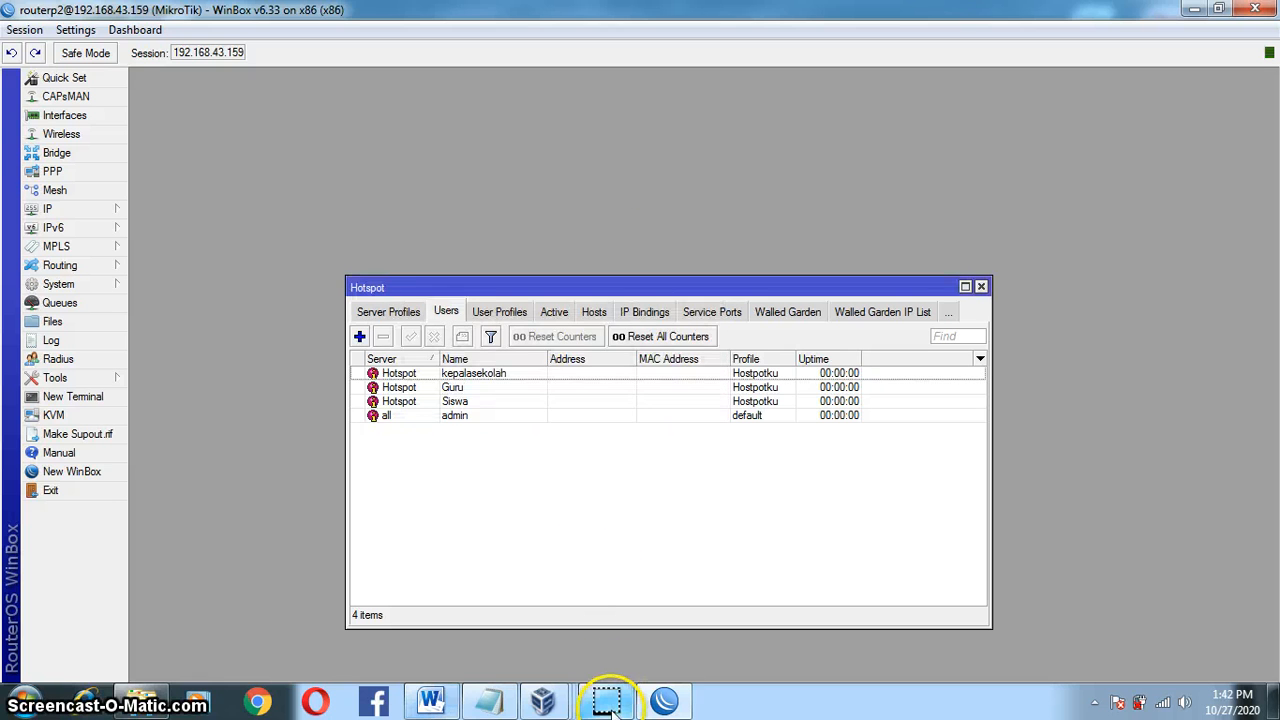
Step: Browse the Hotspot server, profile, user and active tabs, then close the Hotspot window
click(405, 312)
click(372, 312)
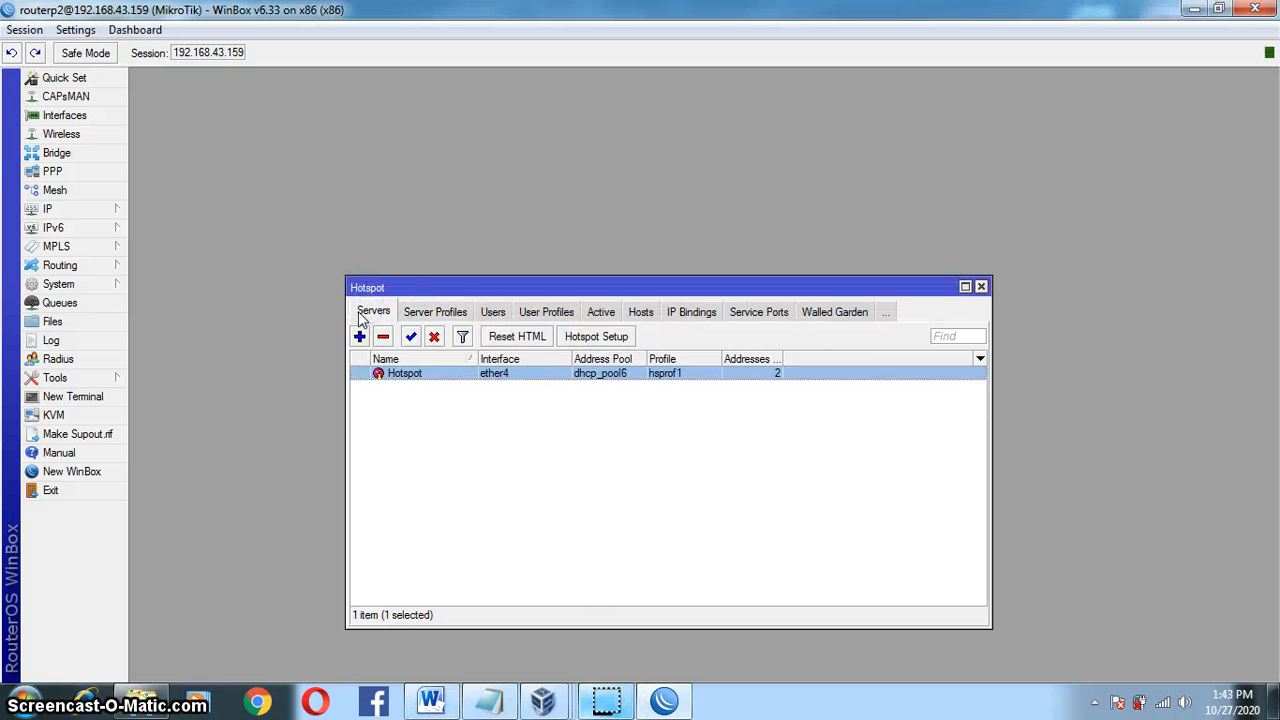
click(437, 312)
click(496, 312)
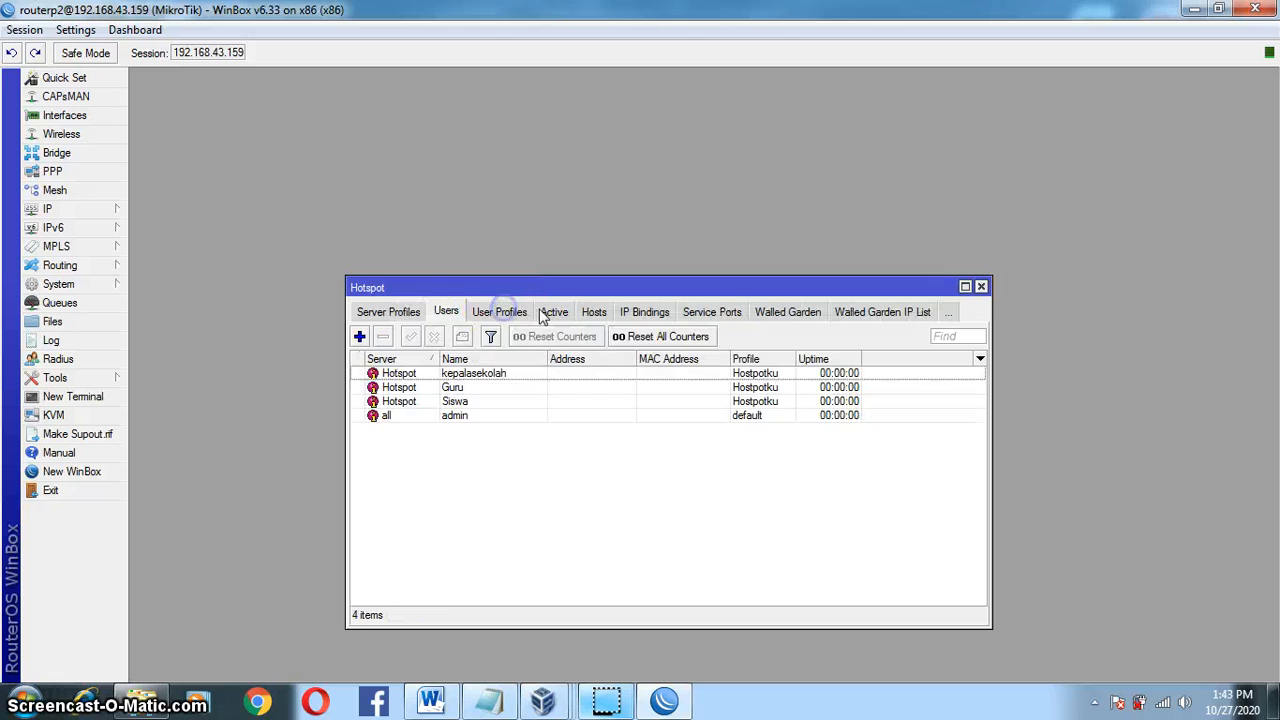
click(548, 313)
click(981, 287)
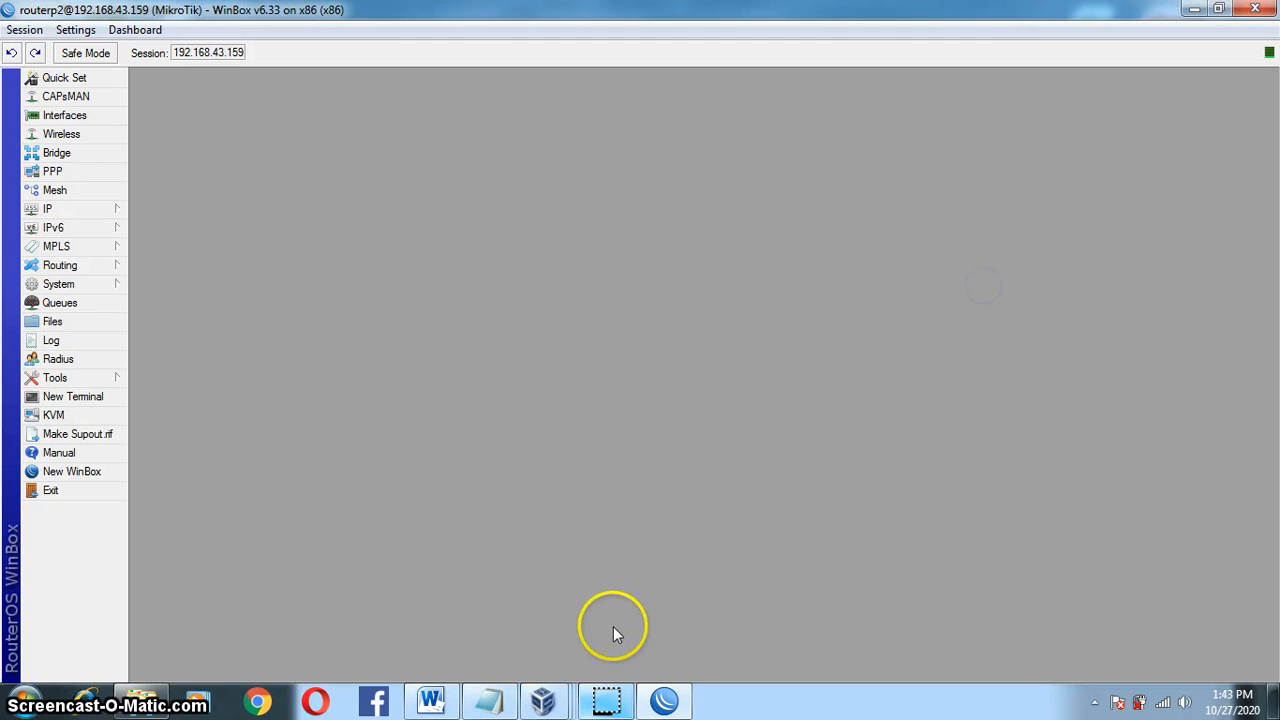
click(432, 700)
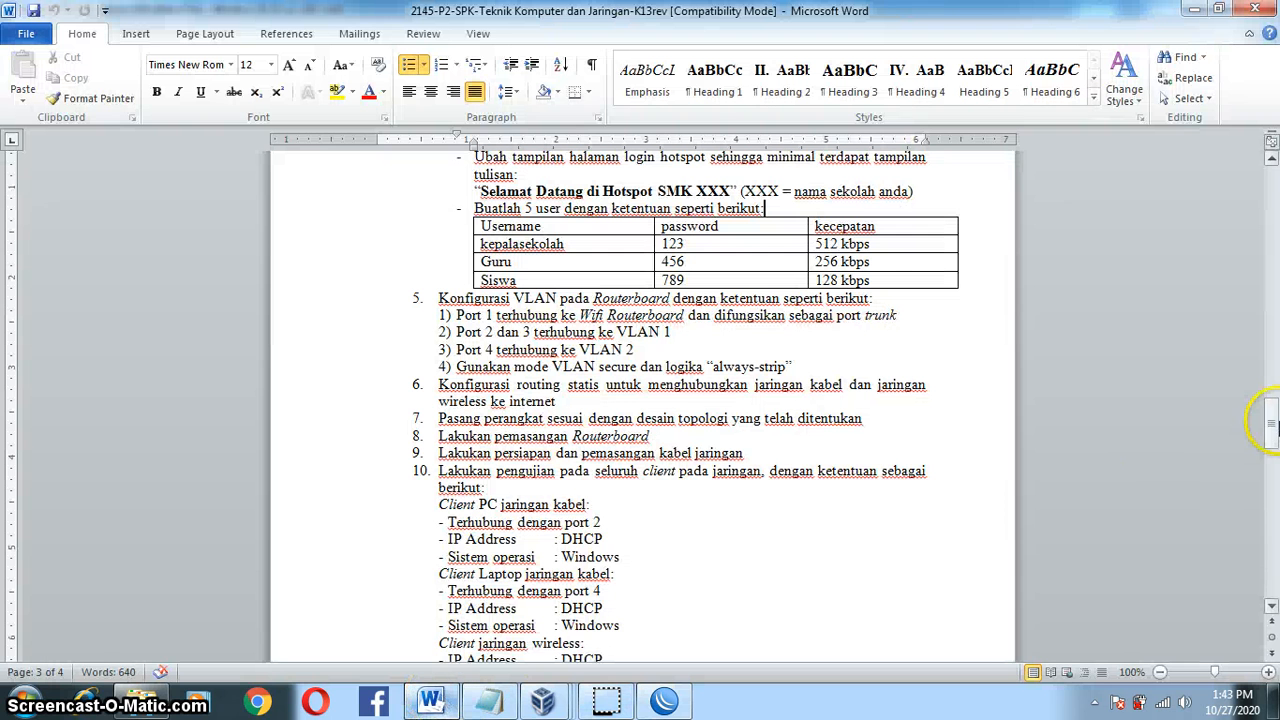
Step: Review the Word task sheet's user table, selecting the 'Ubah' line, then return to WinBox
drag(1268, 418, 1270, 385)
click(459, 511)
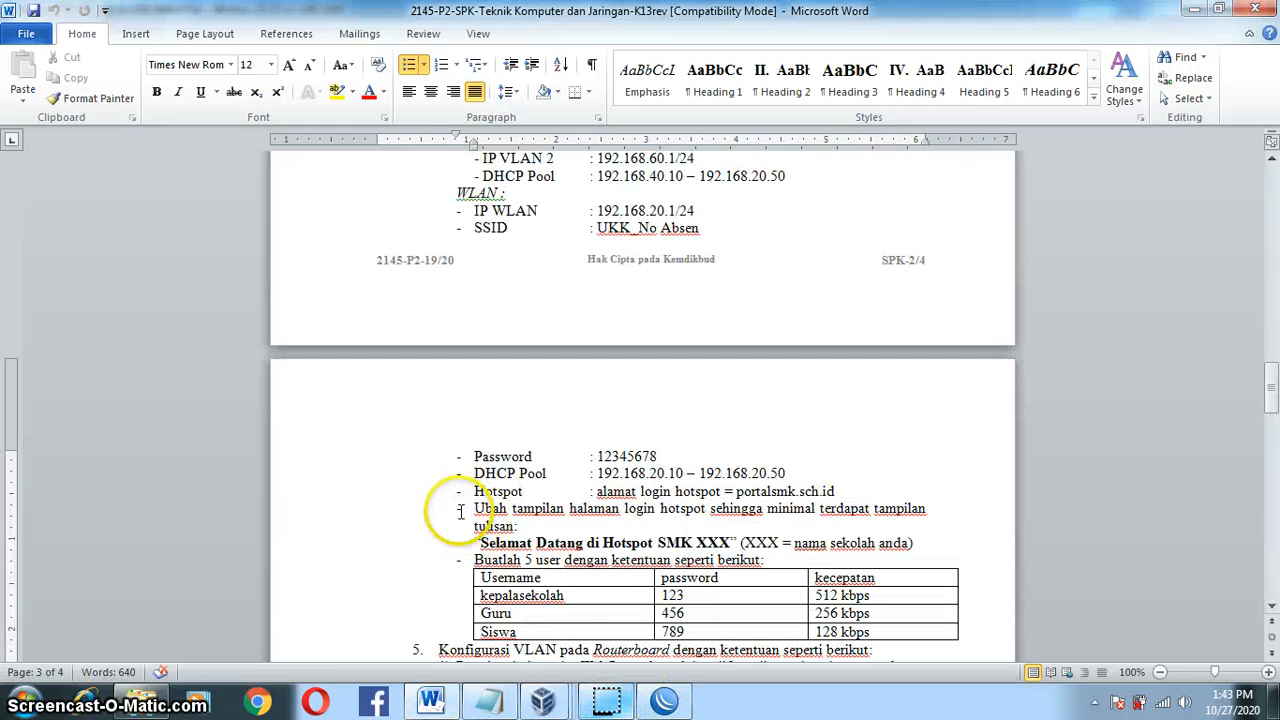
drag(459, 511, 730, 515)
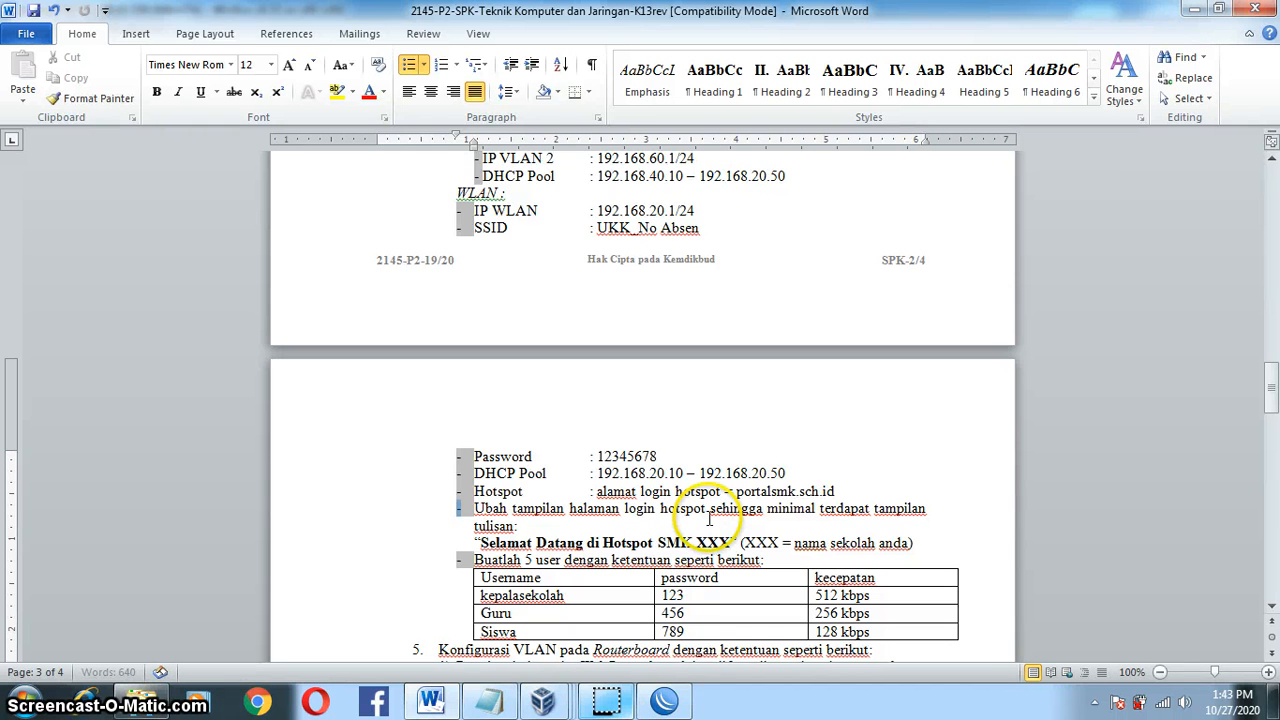
drag(709, 518, 704, 515)
click(607, 530)
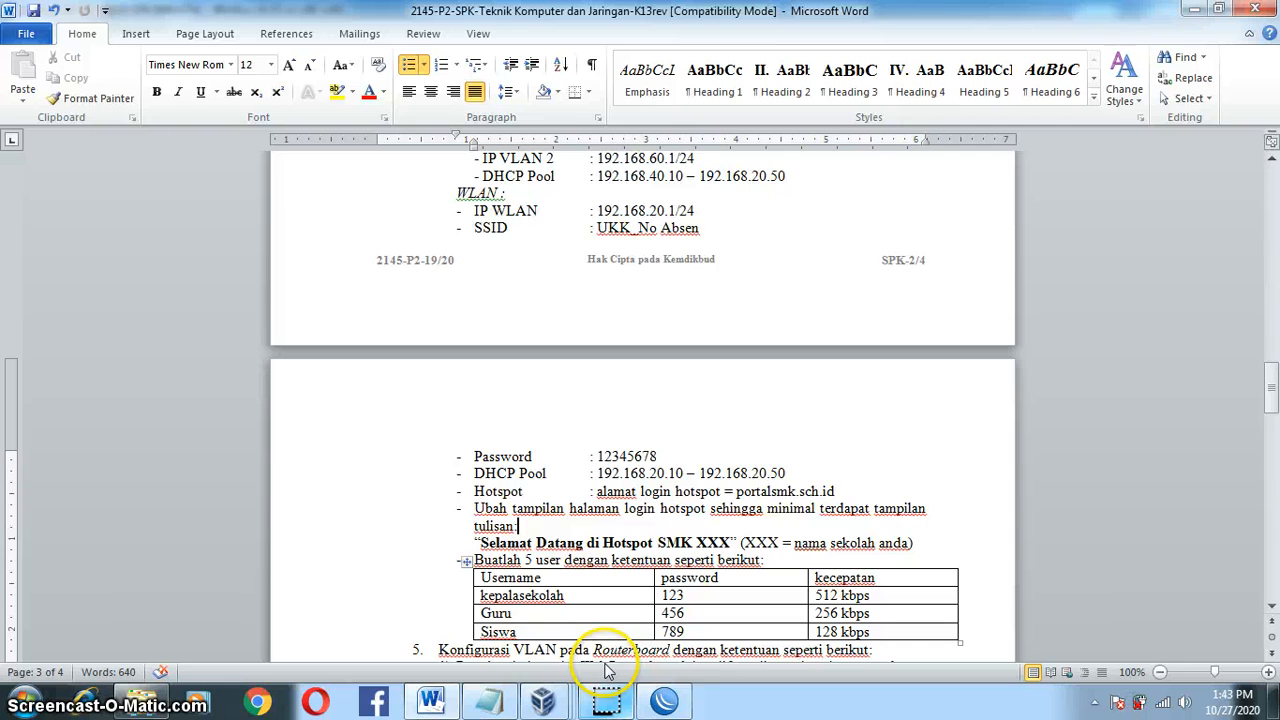
click(607, 702)
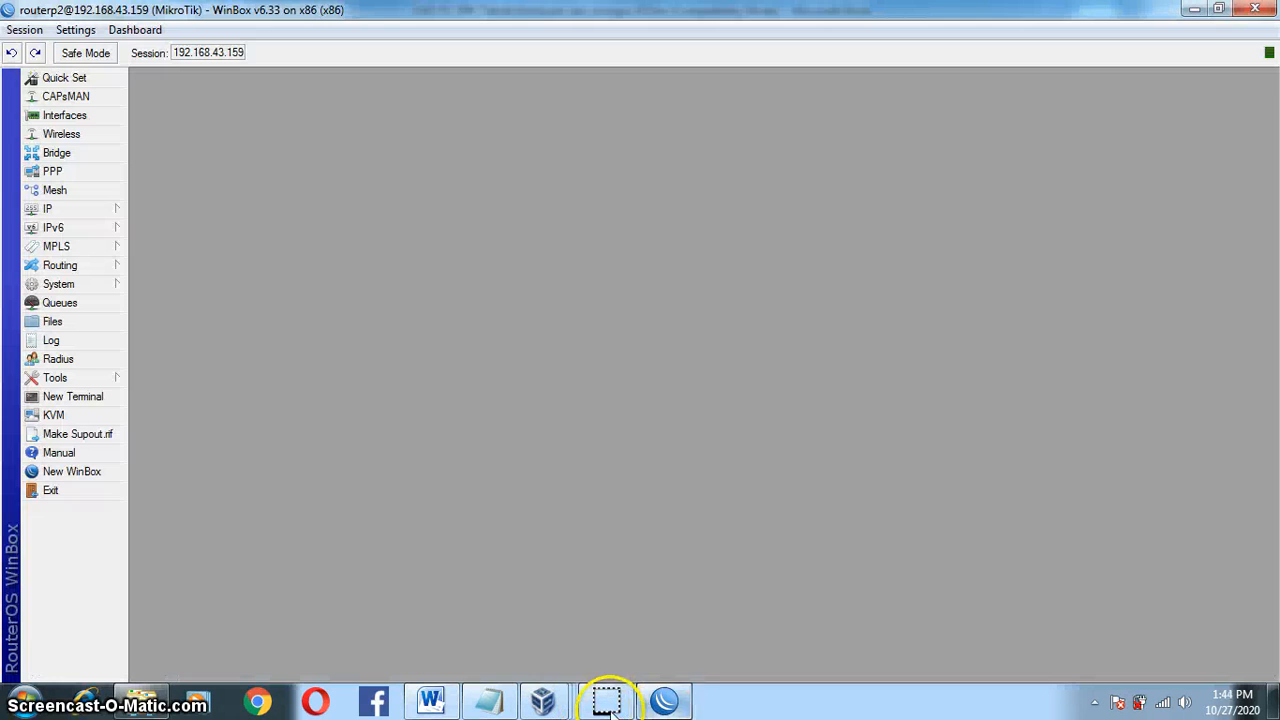
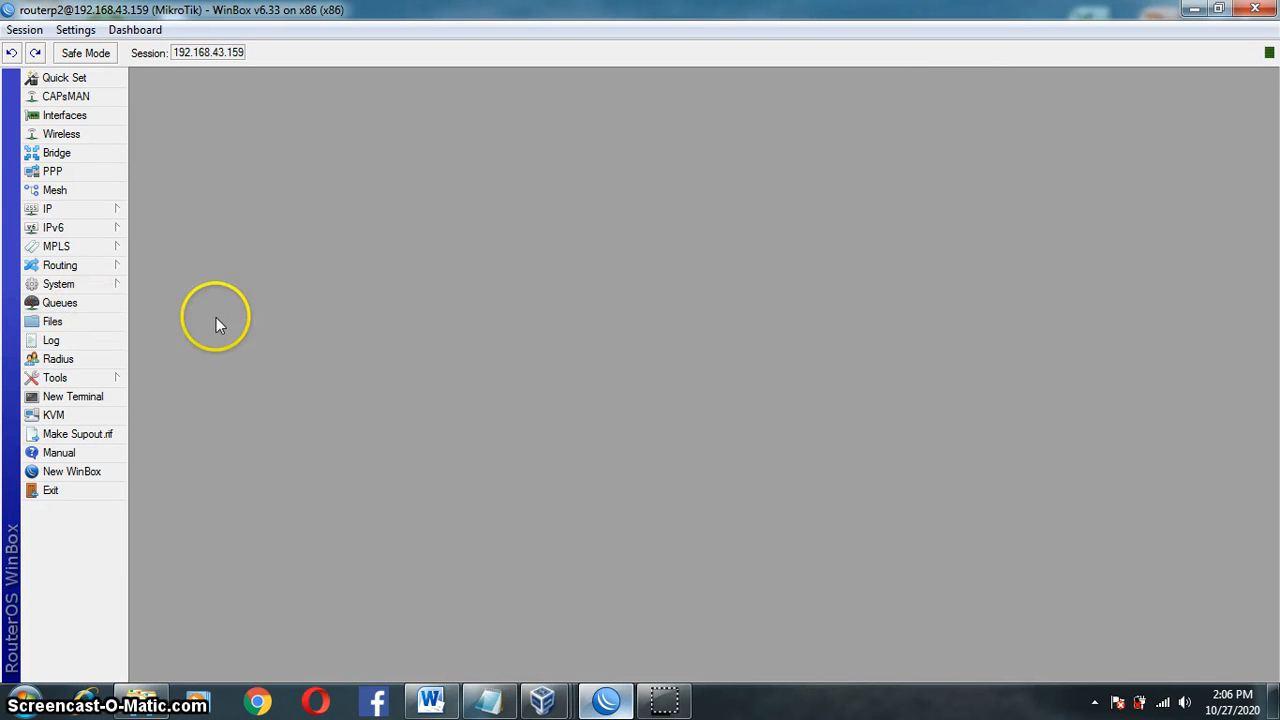
Step: Download hotspot/login.html from the router's File List to the Desktop
click(110, 322)
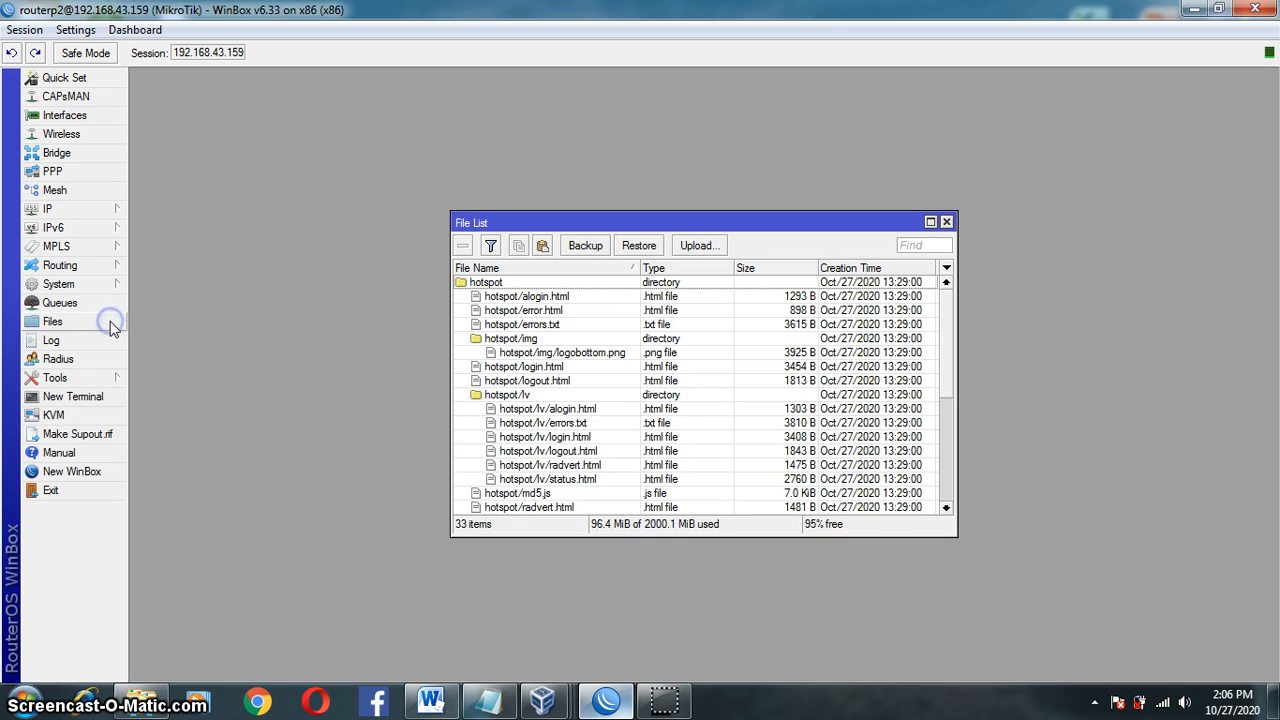
click(522, 368)
right_click(522, 370)
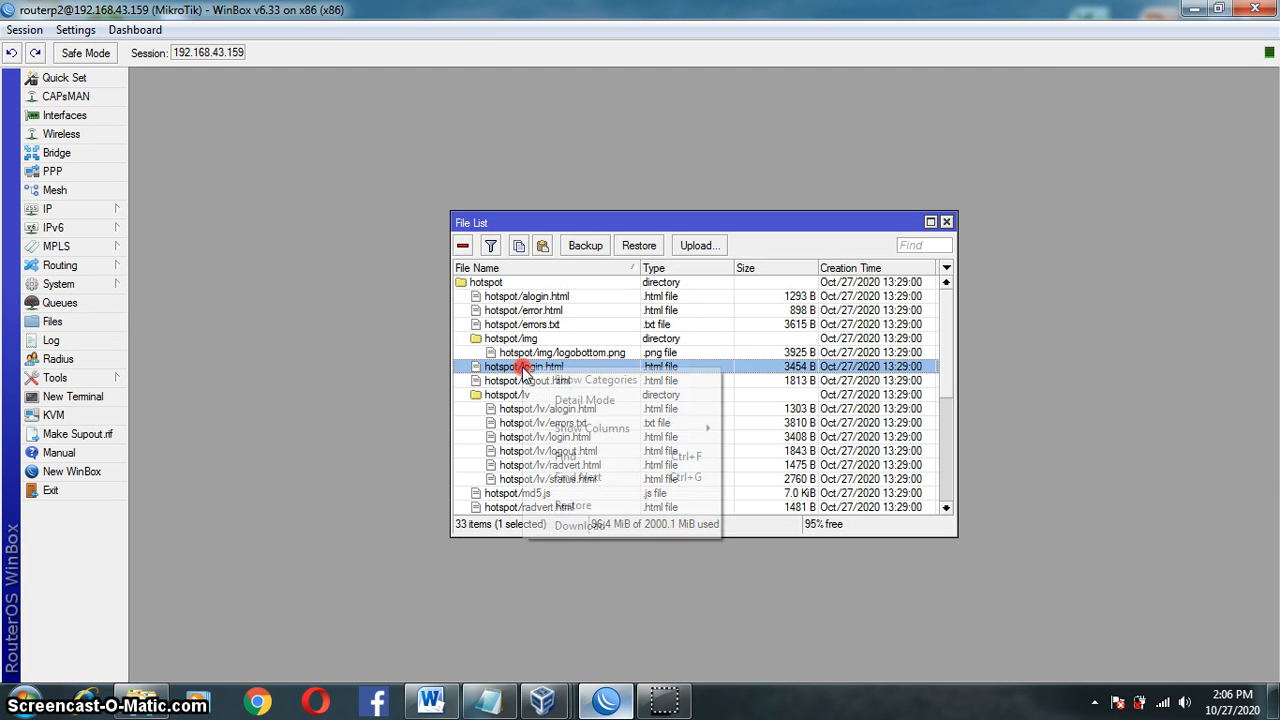
click(618, 527)
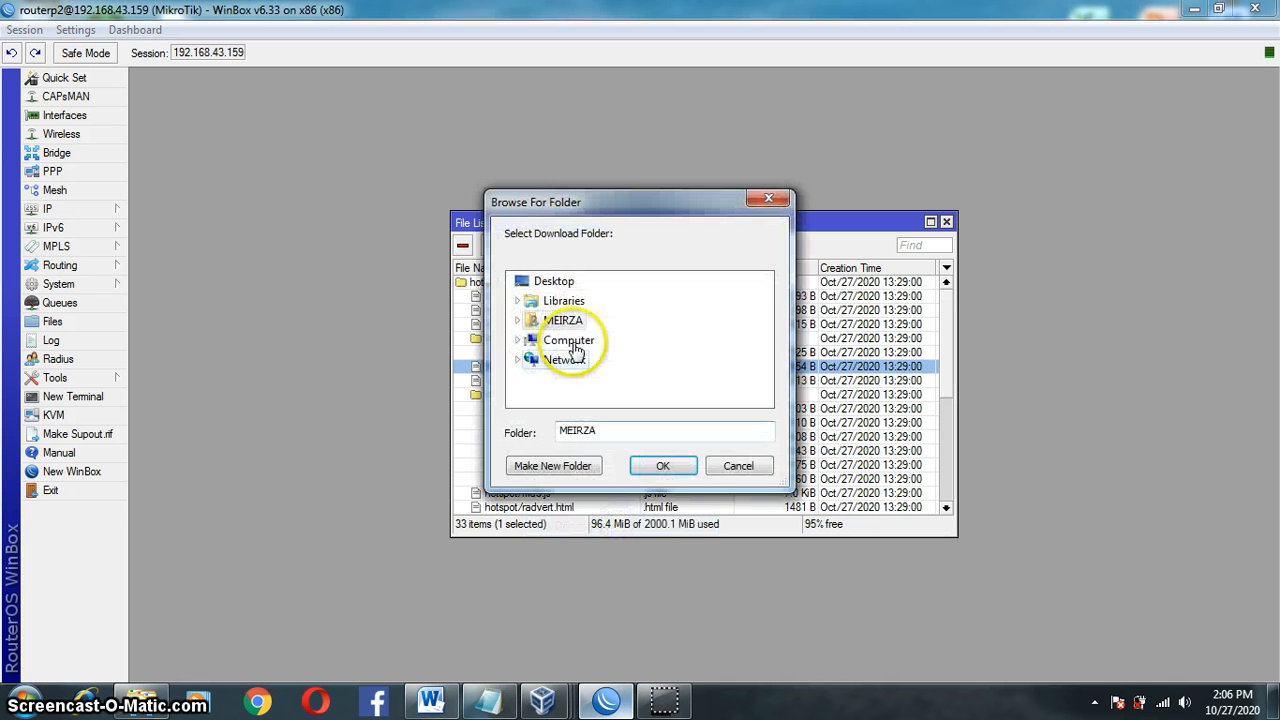
click(553, 281)
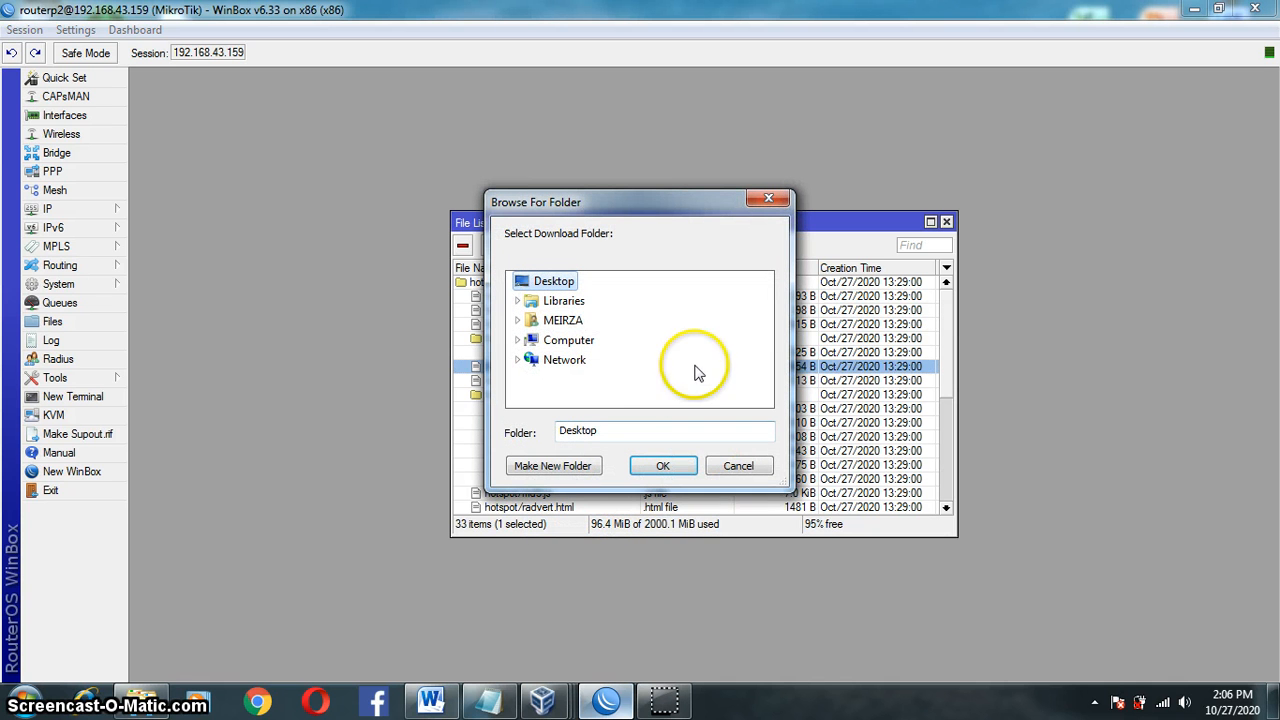
click(778, 202)
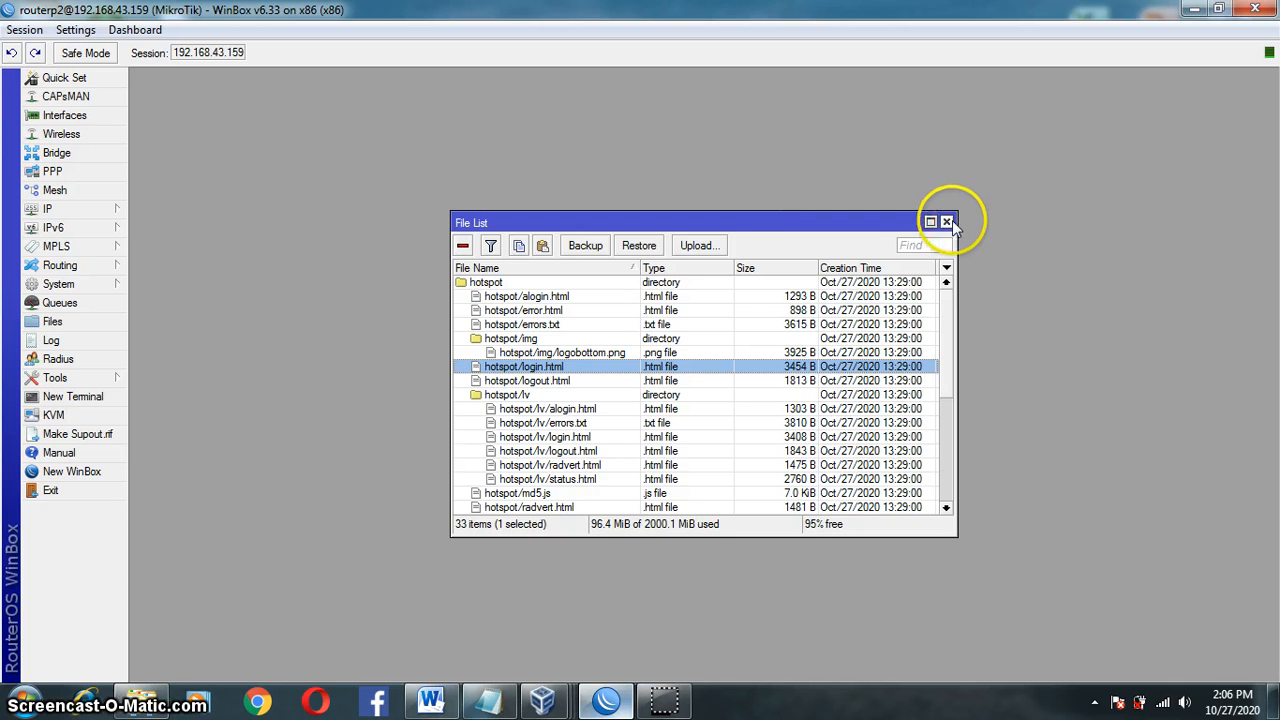
click(946, 221)
click(1272, 705)
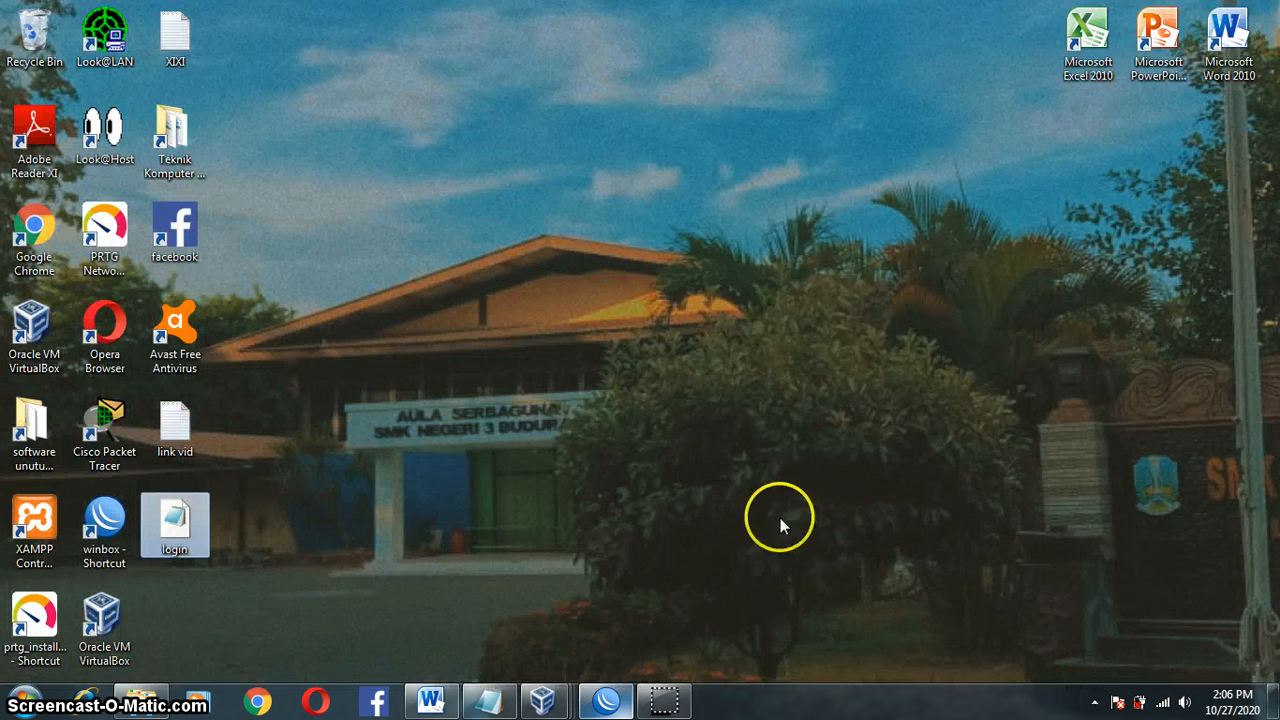
Step: Open the downloaded login file from the desktop with Notepad
right_click(177, 528)
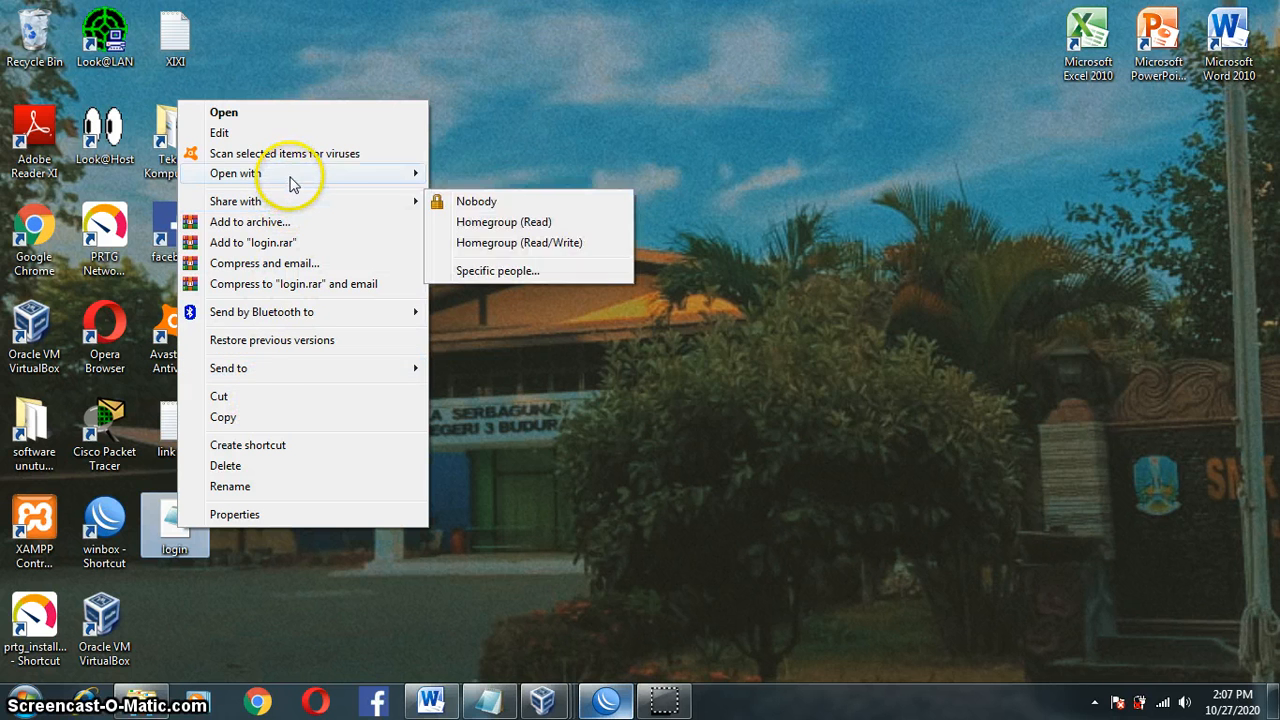
mouse_move(290, 182)
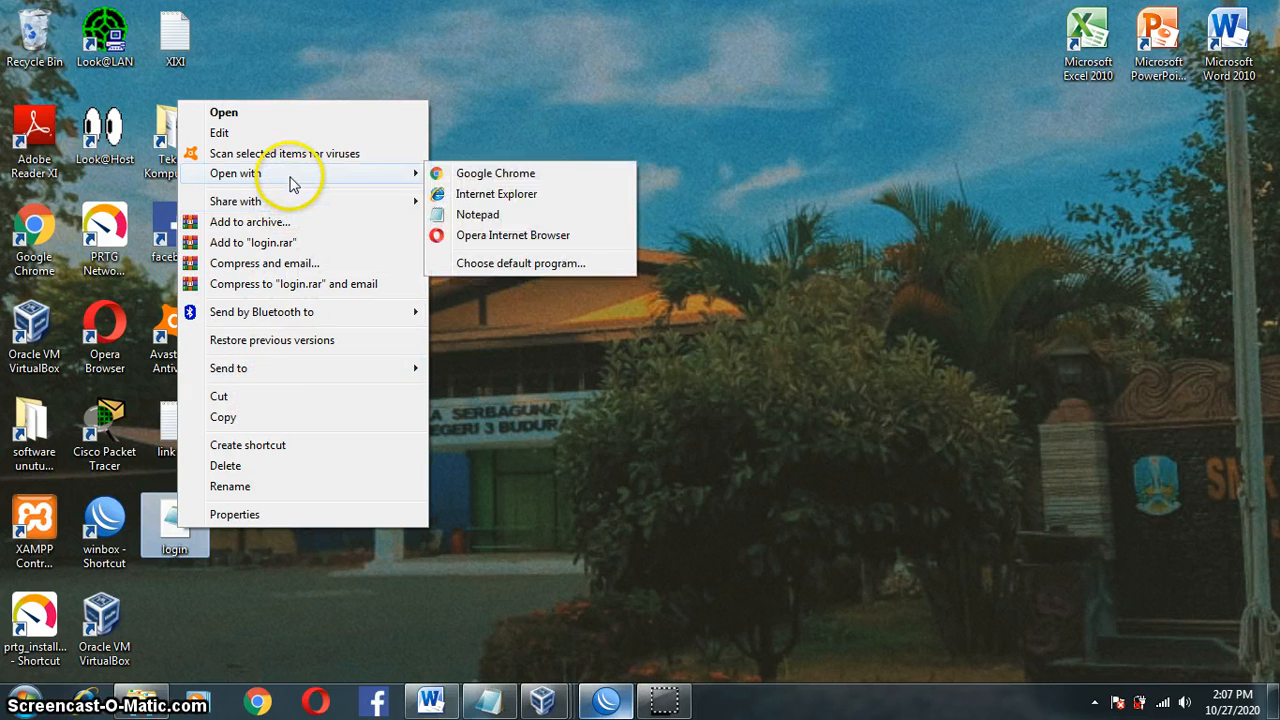
click(440, 216)
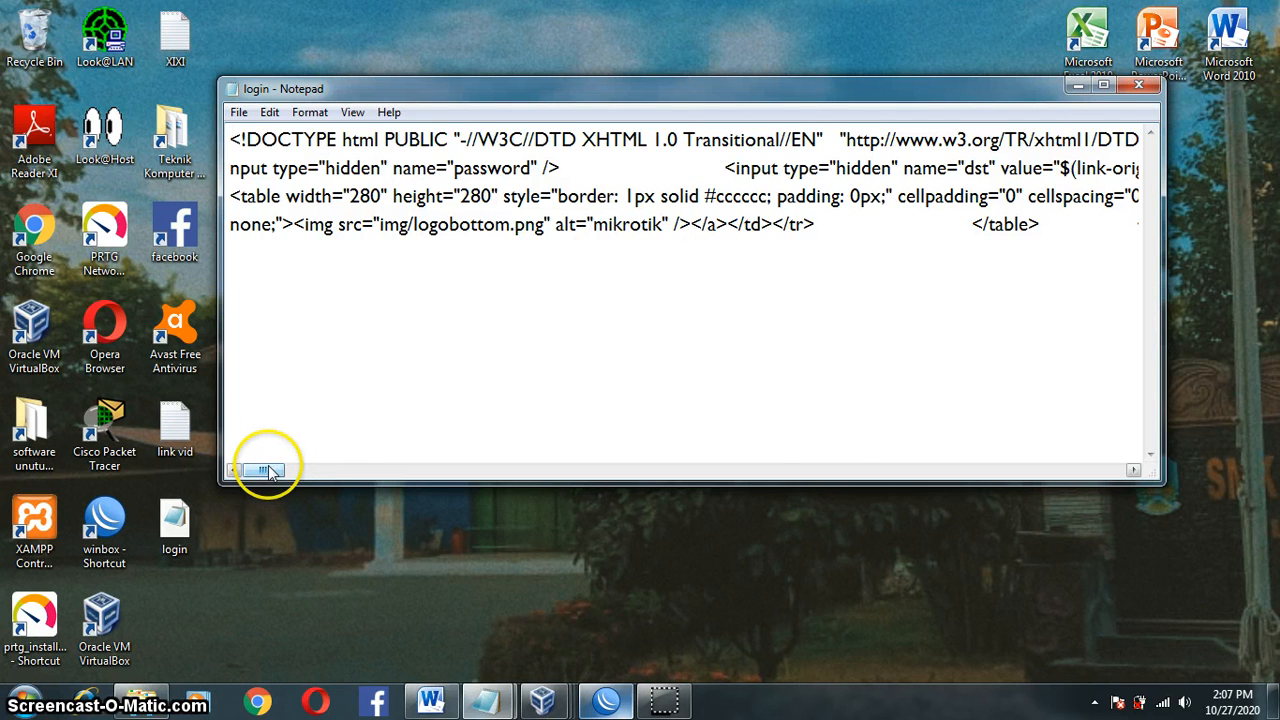
Step: Replace the link text Latviski with 'MASUK KE INTERNET SMKN 3 BUDURAN', removing the trailing space
drag(268, 472, 511, 477)
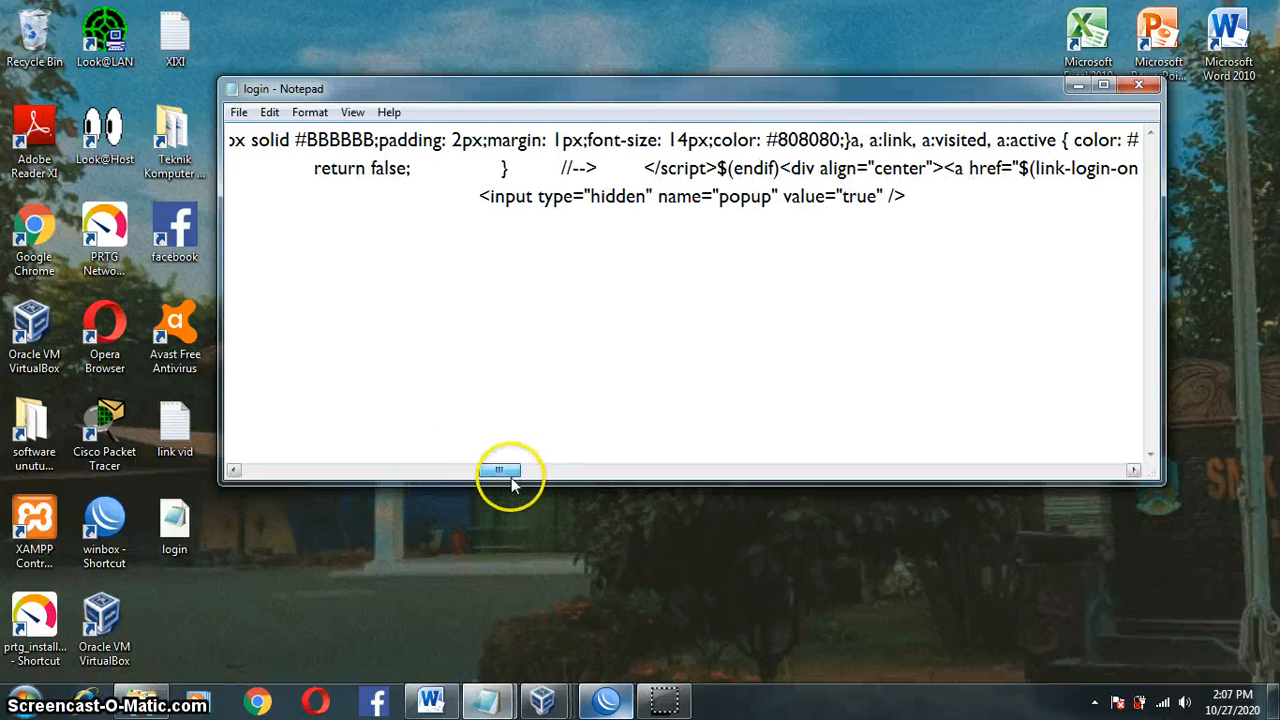
click(672, 704)
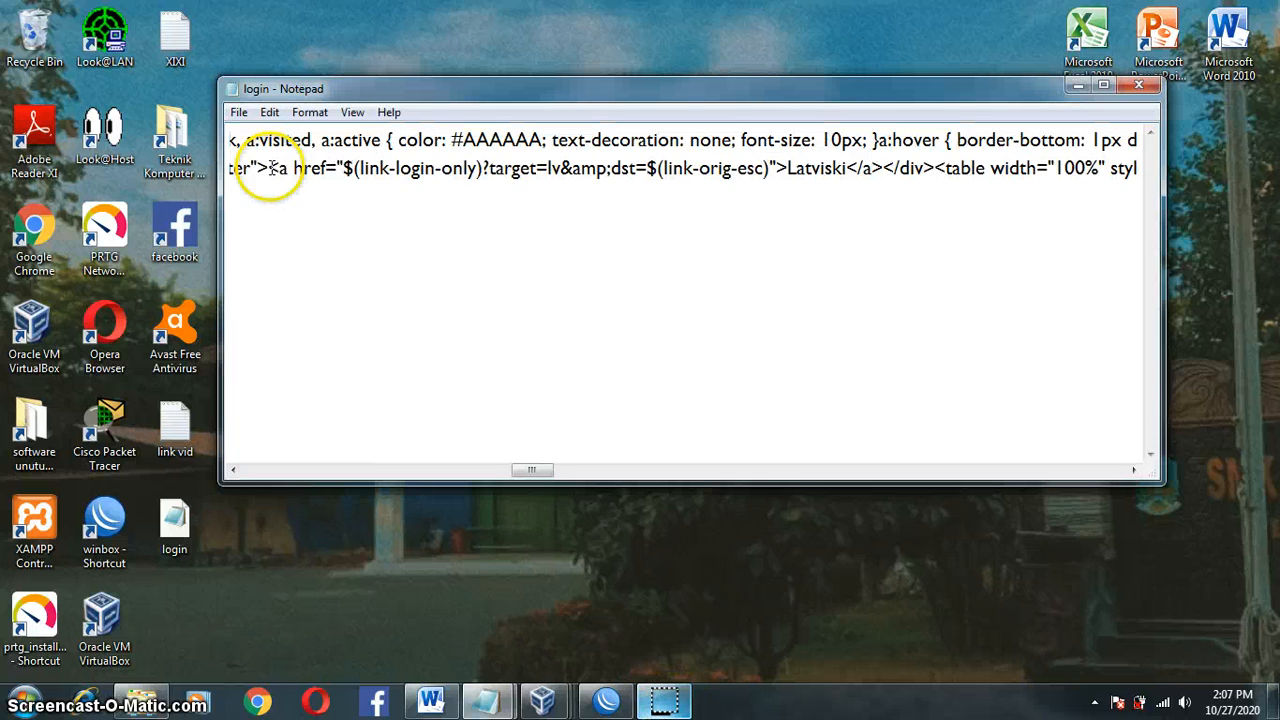
drag(269, 169, 1027, 170)
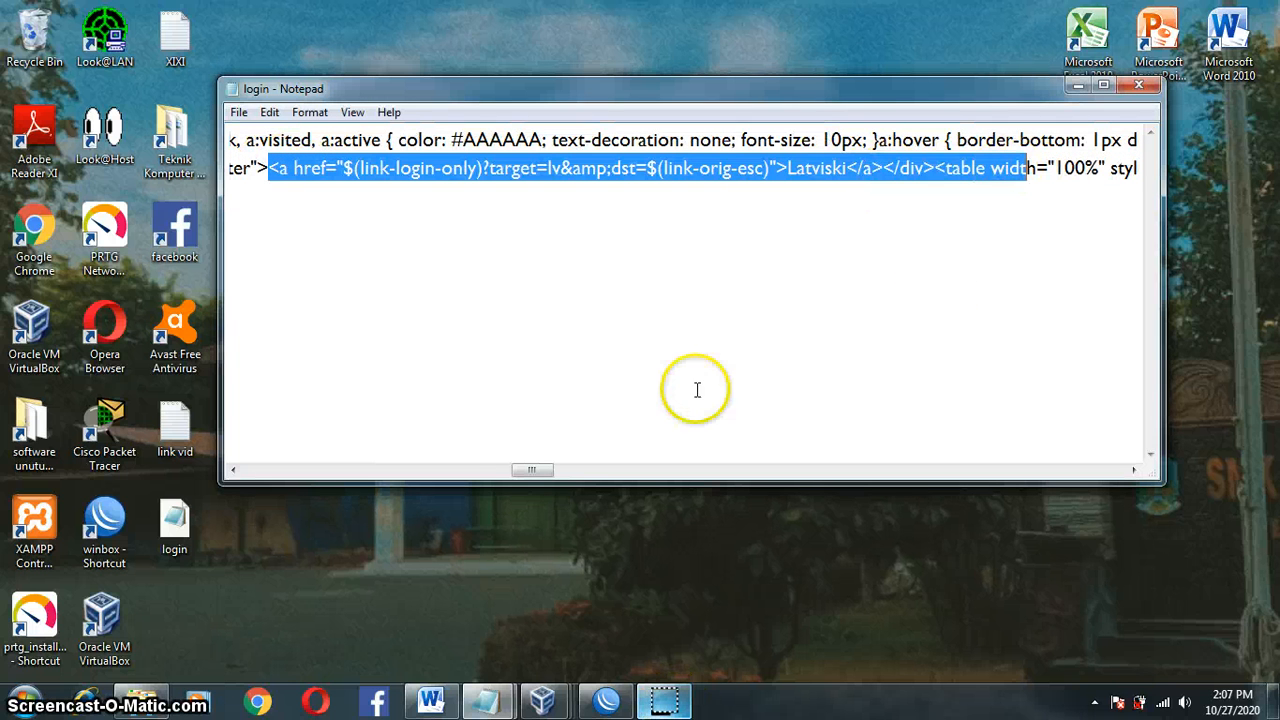
drag(530, 470, 541, 470)
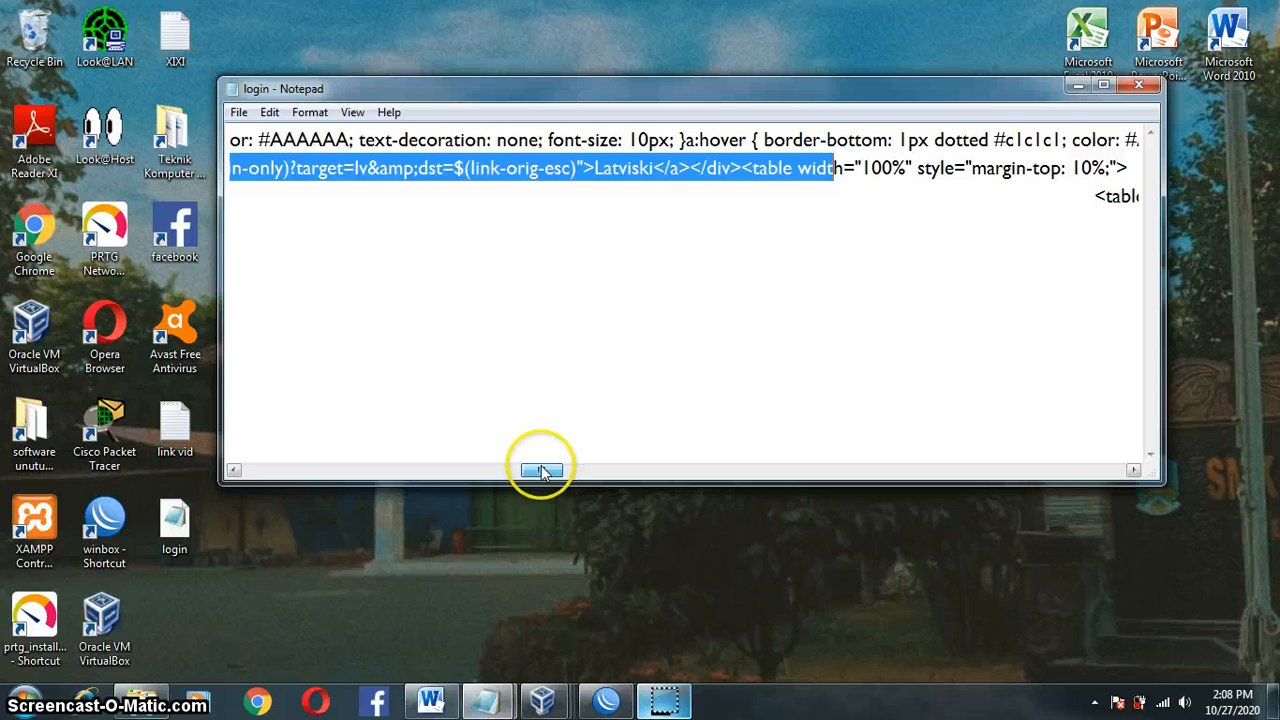
click(595, 170)
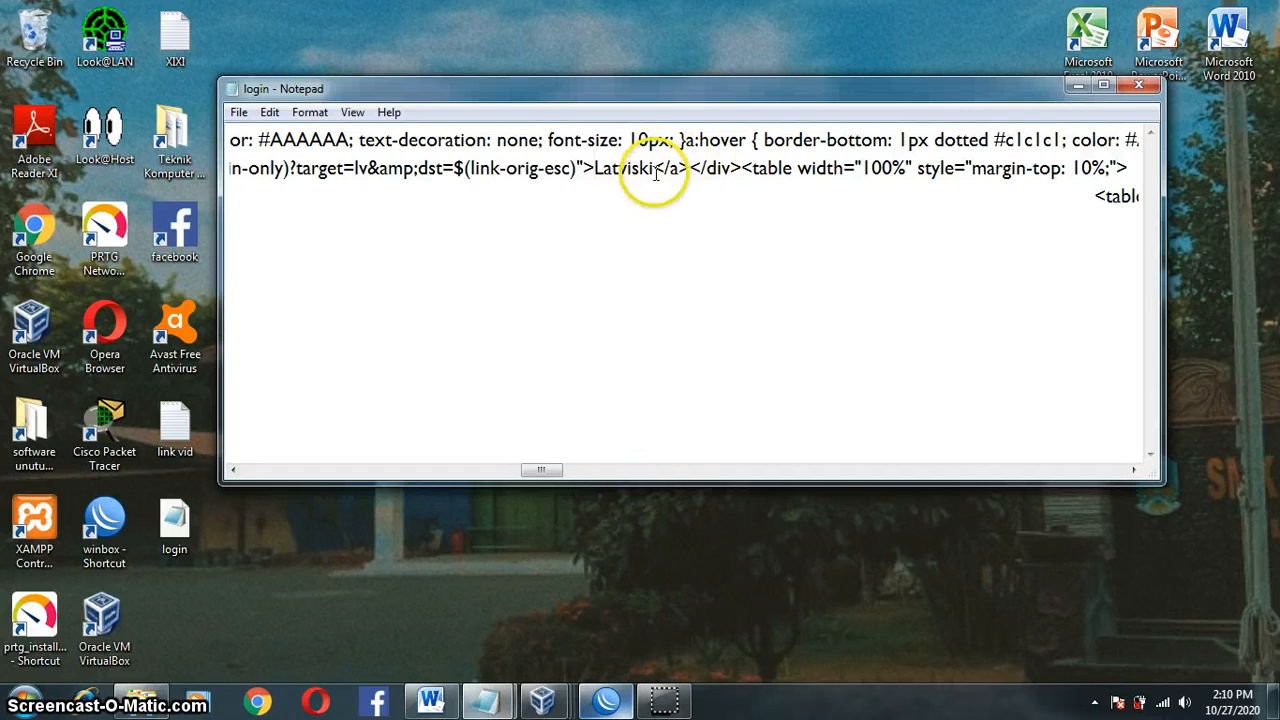
drag(653, 170, 597, 170)
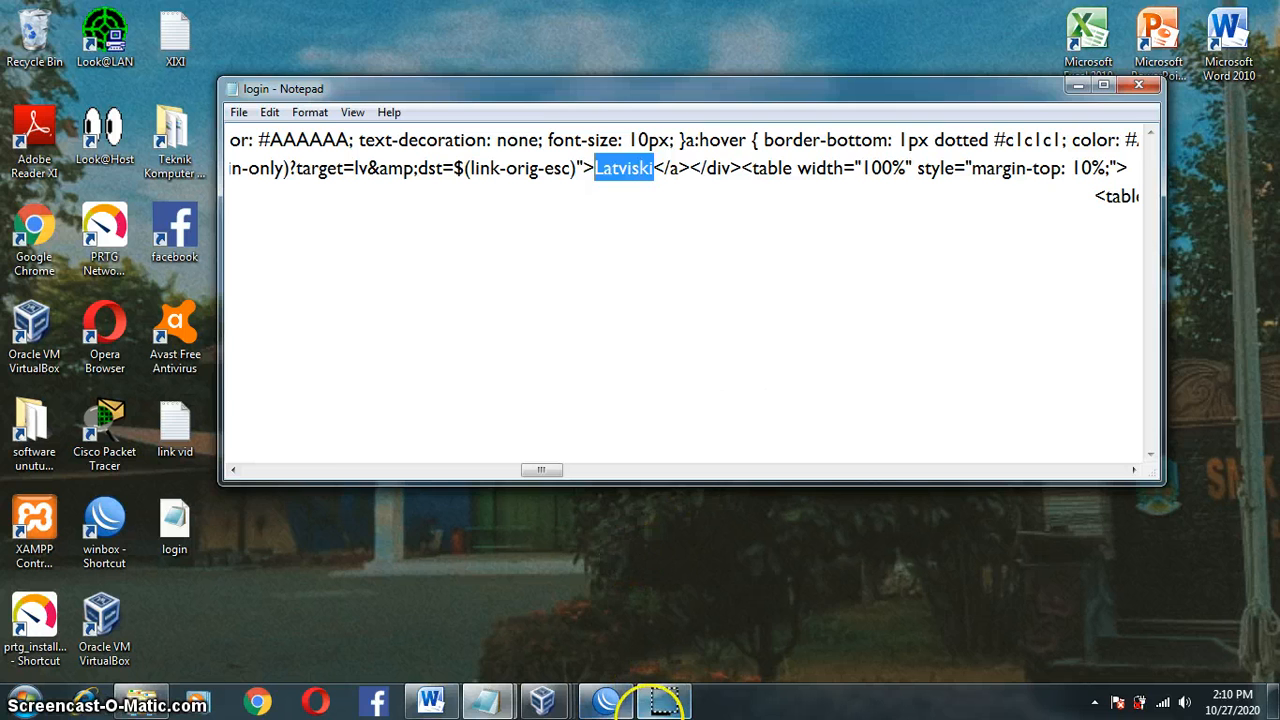
text(MASUK KE )
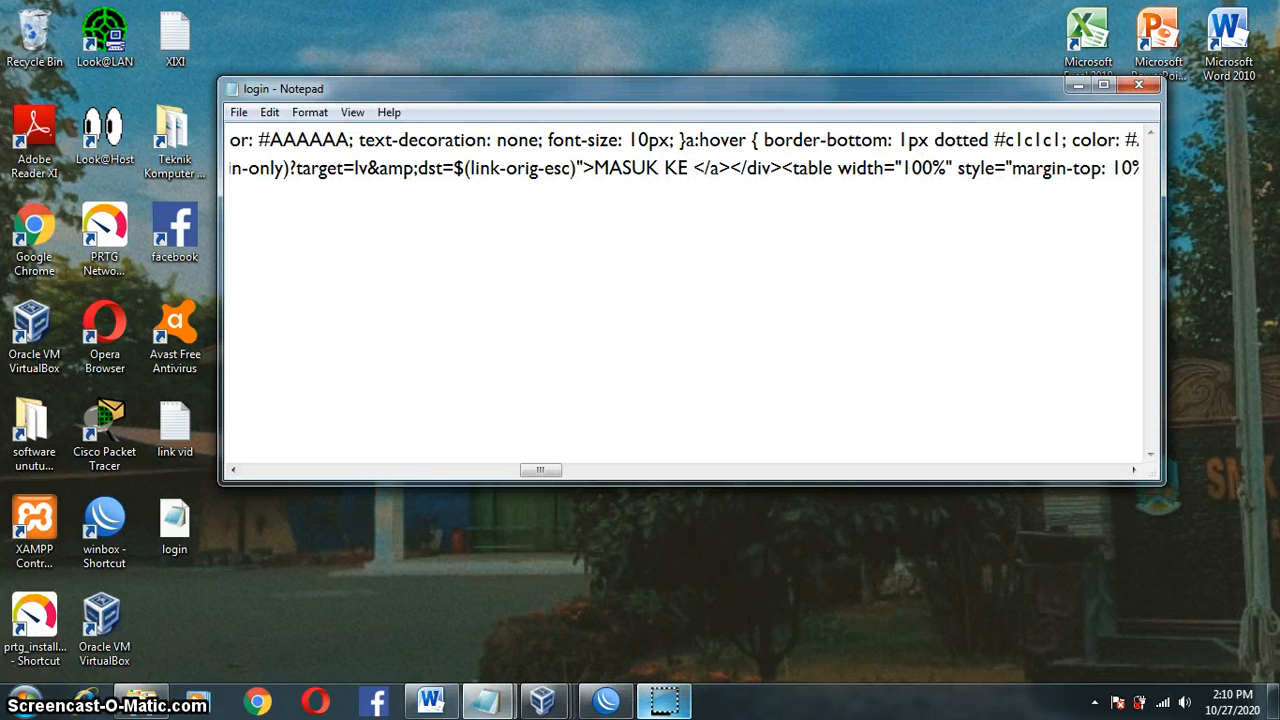
text(INTERN)
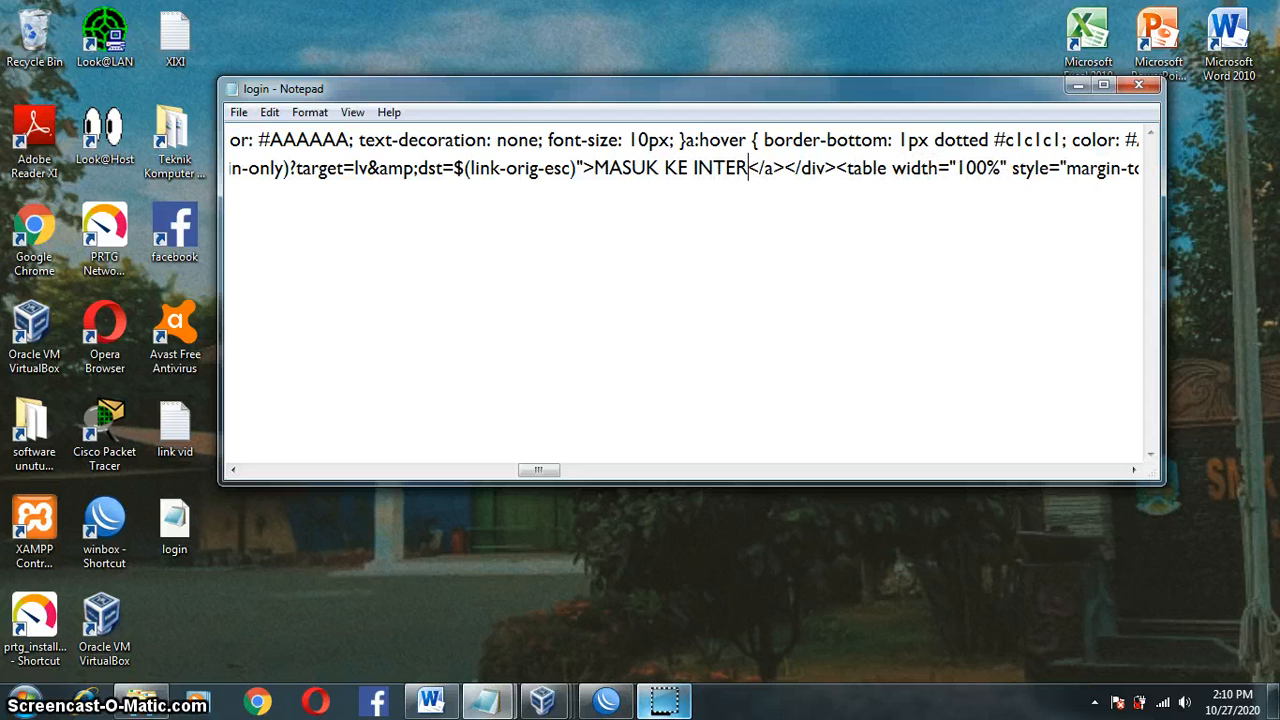
text(ET SMKN)
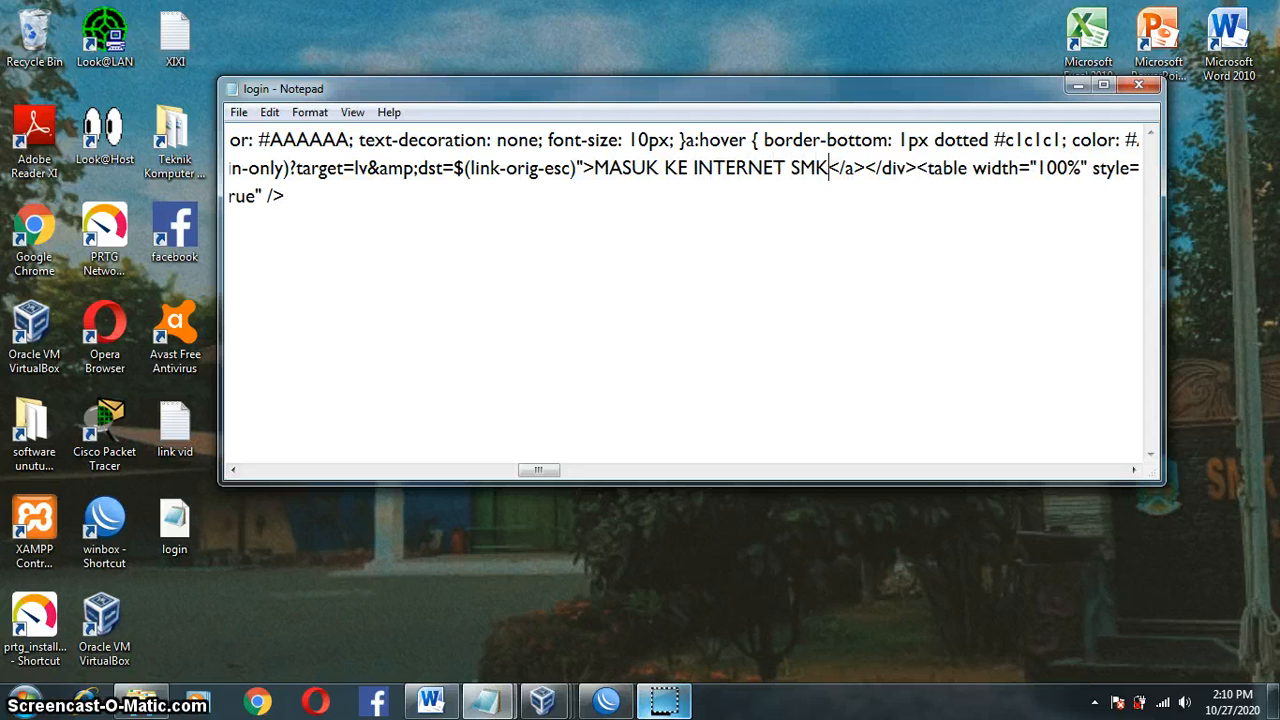
text( 3 BUD)
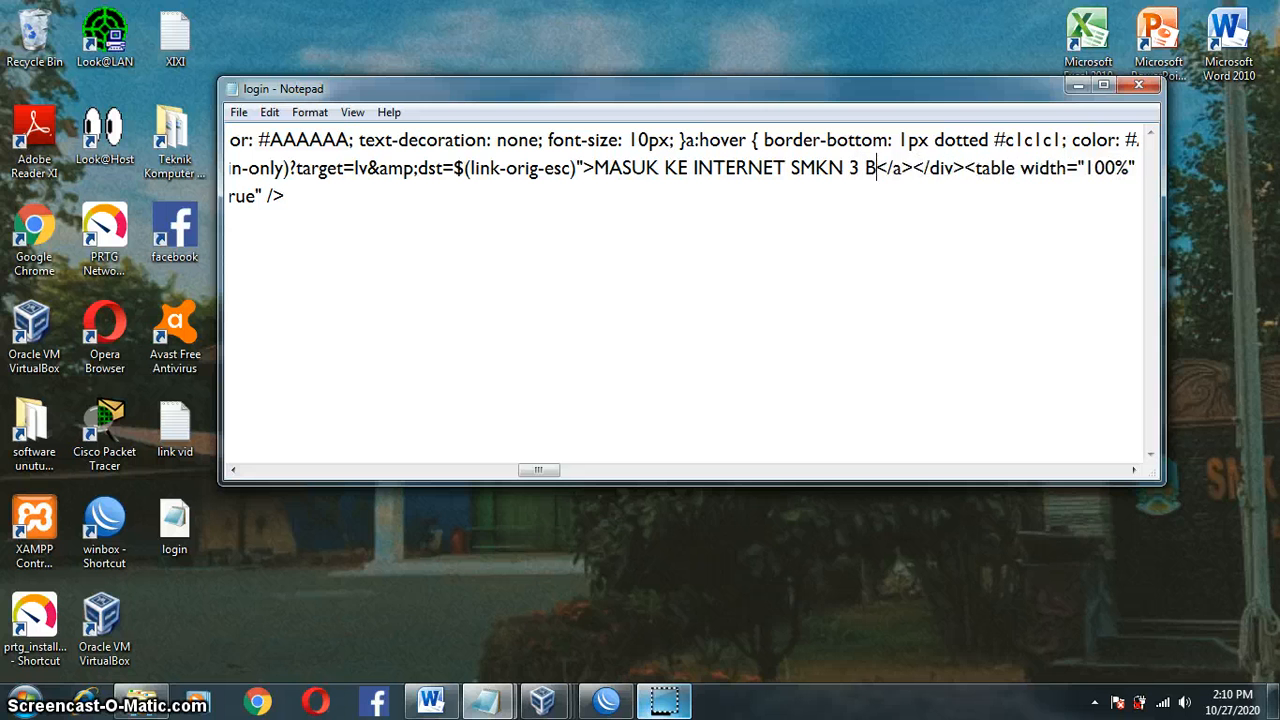
text(URAN )
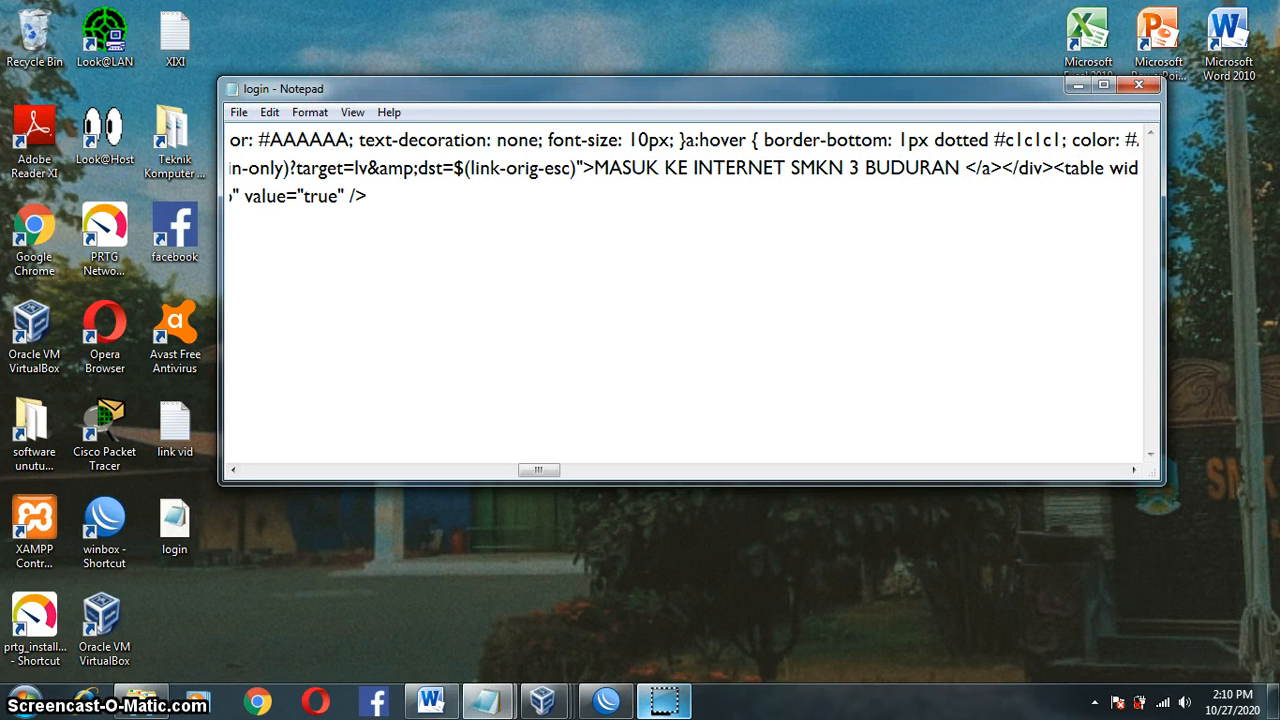
text(()
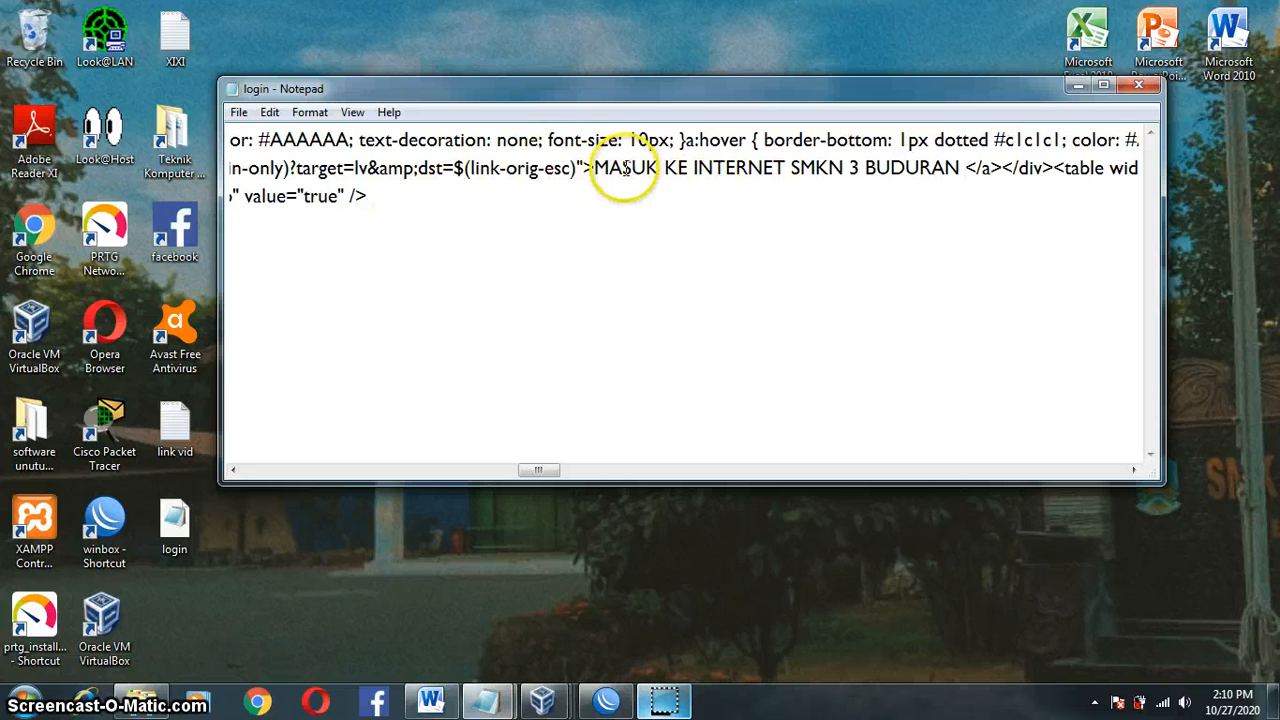
drag(609, 169, 958, 169)
key(ctrl+c)
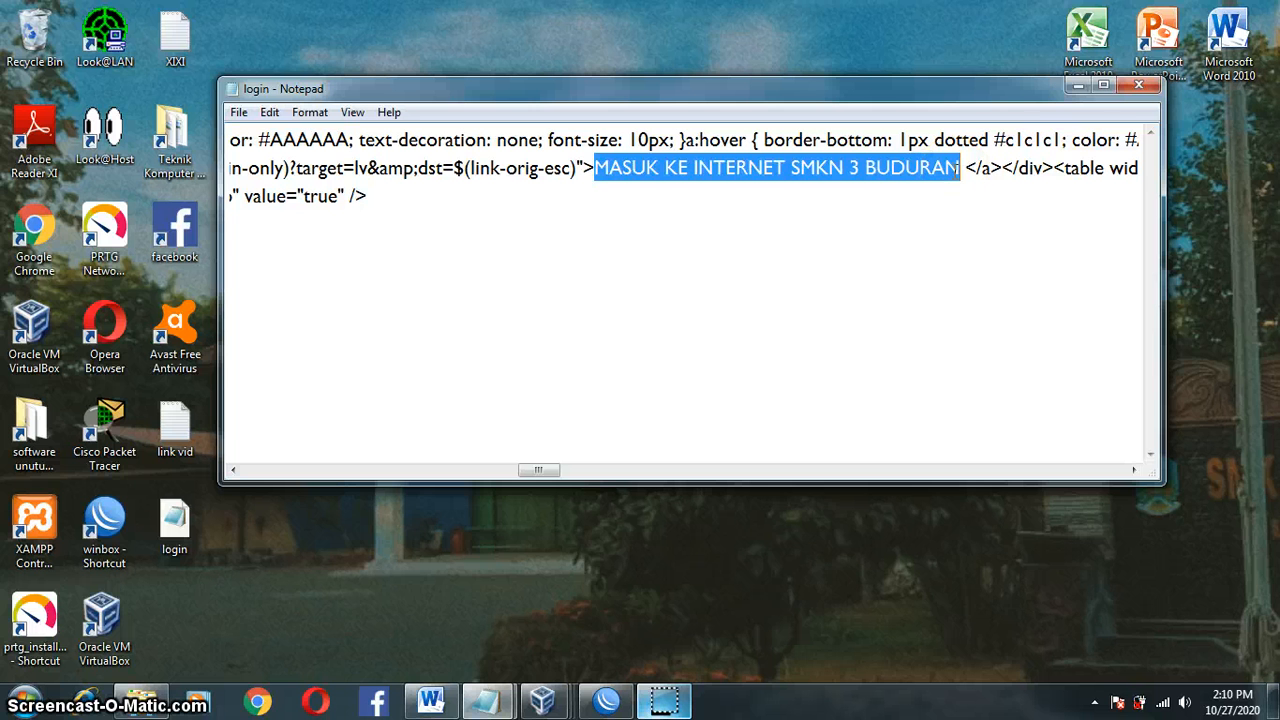
click(958, 170)
key(BackSpace)
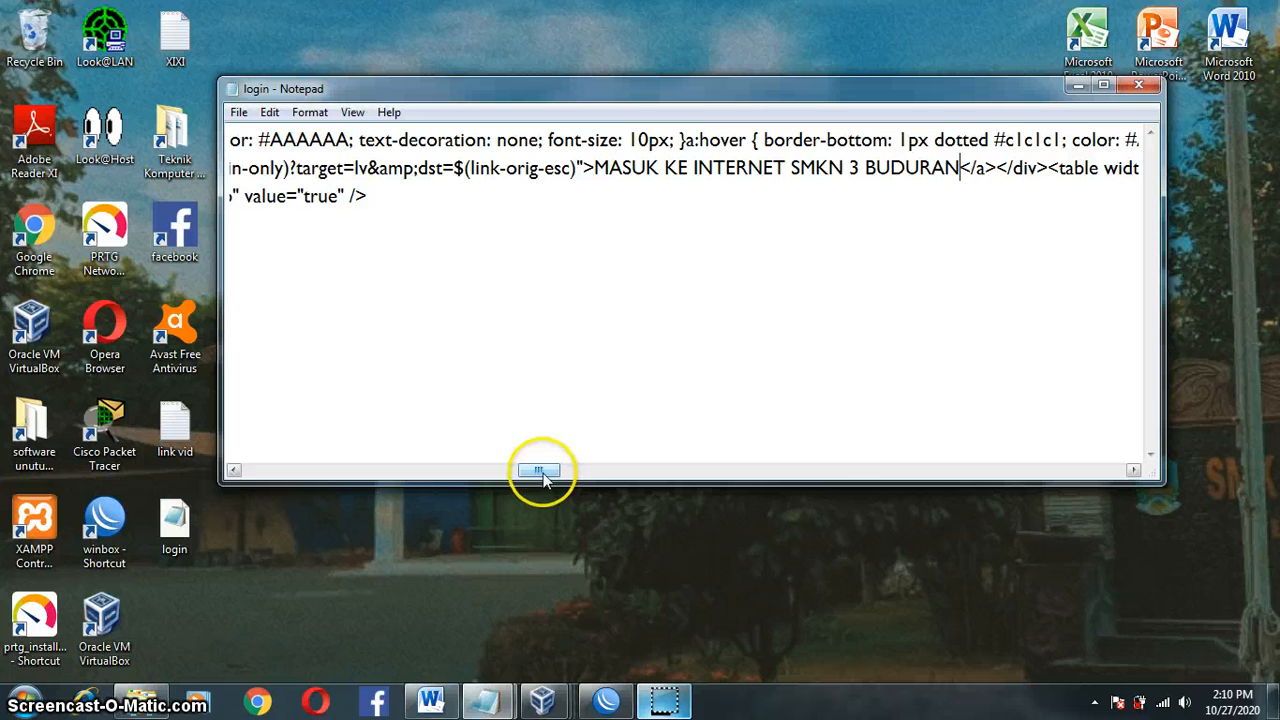
drag(543, 470, 310, 461)
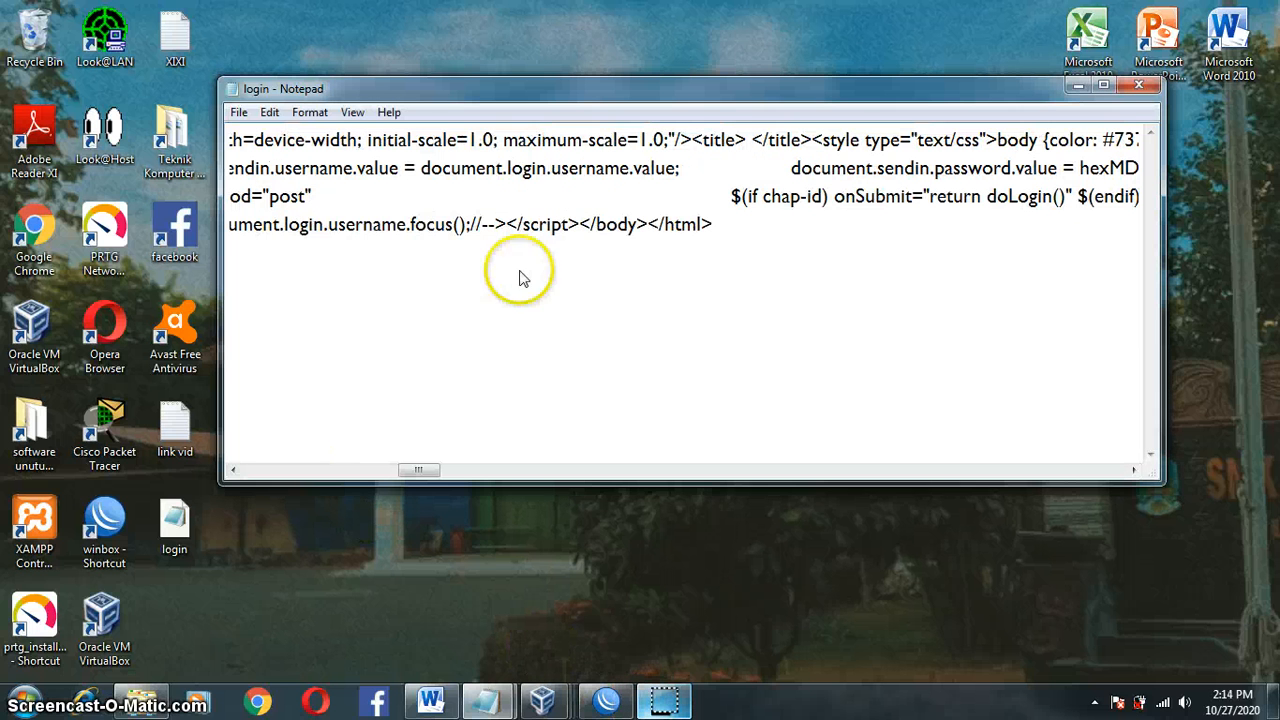
Step: Paste 'MASUK KE INTERNET SMKN 3 BUDURAN' as the page title and save over login.html as All Files
key(BackSpace)
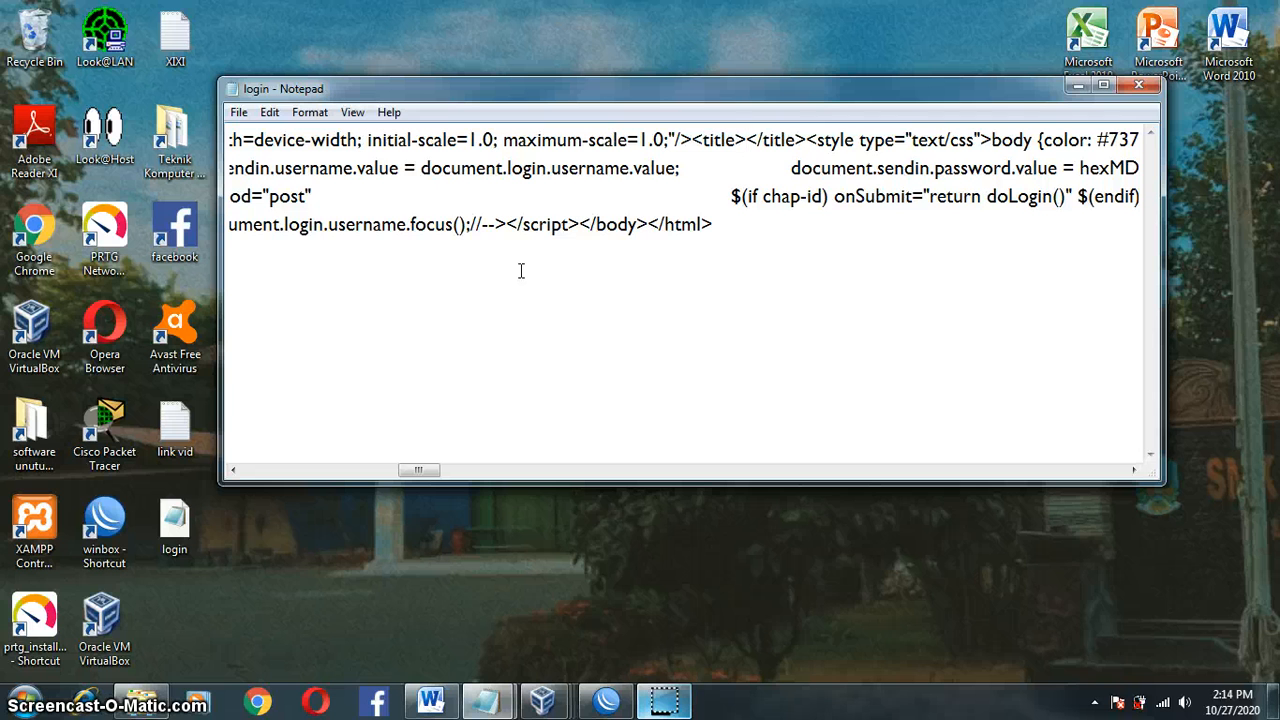
key(ctrl+v)
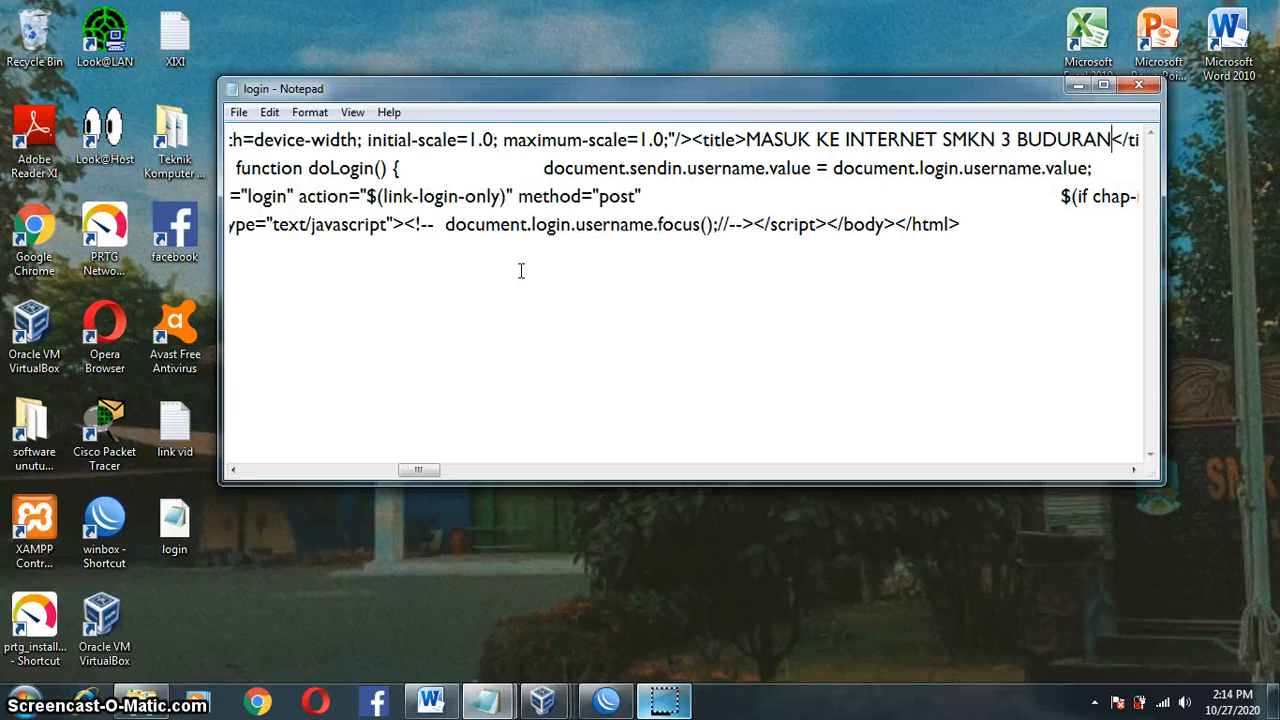
click(240, 114)
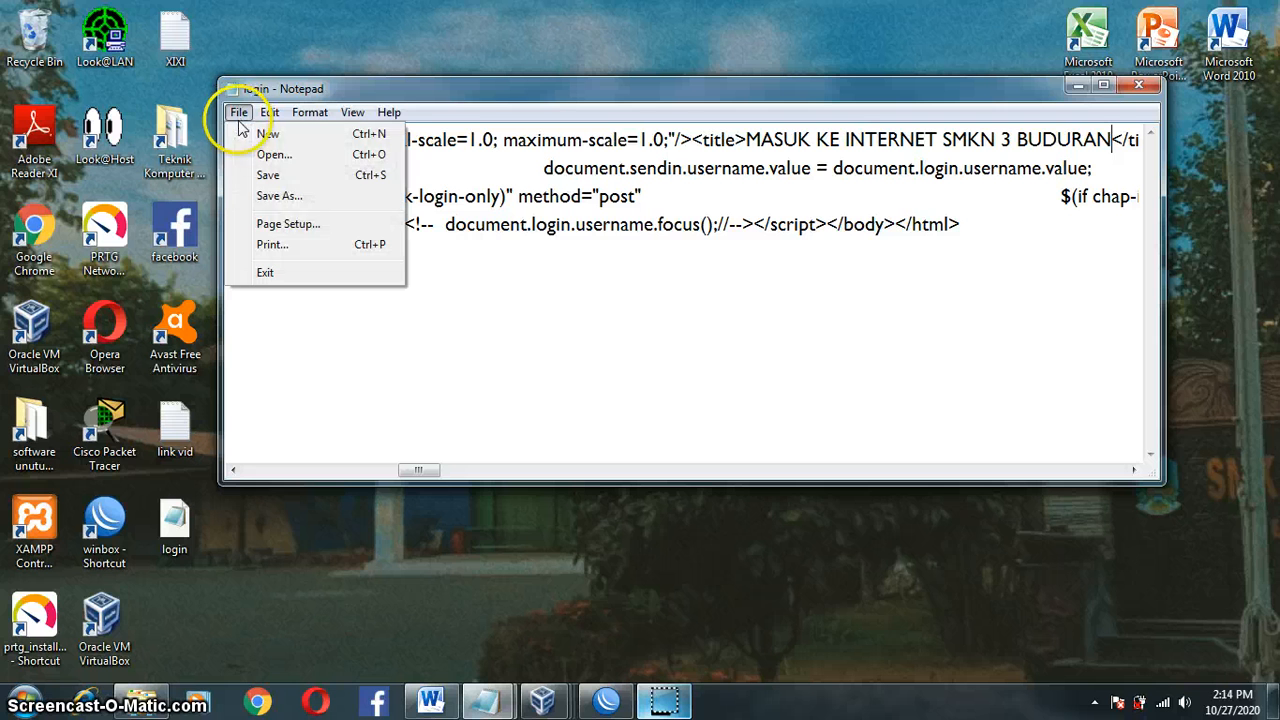
click(293, 197)
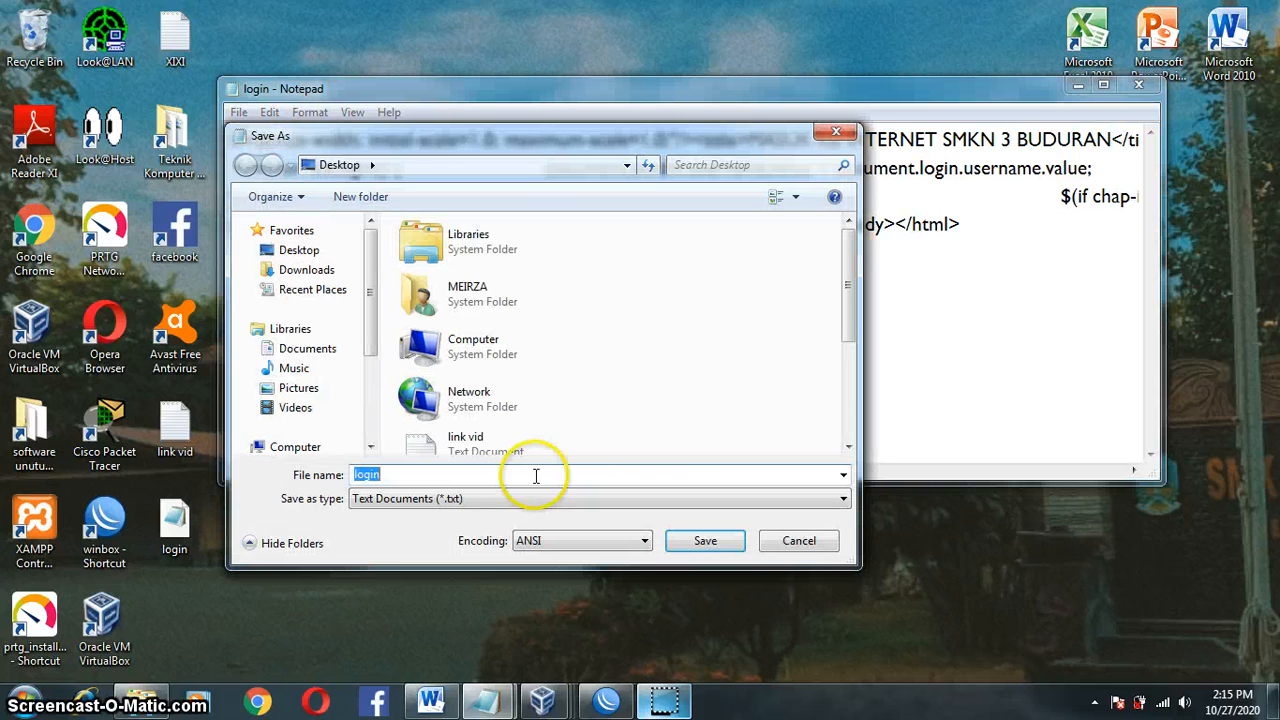
click(458, 500)
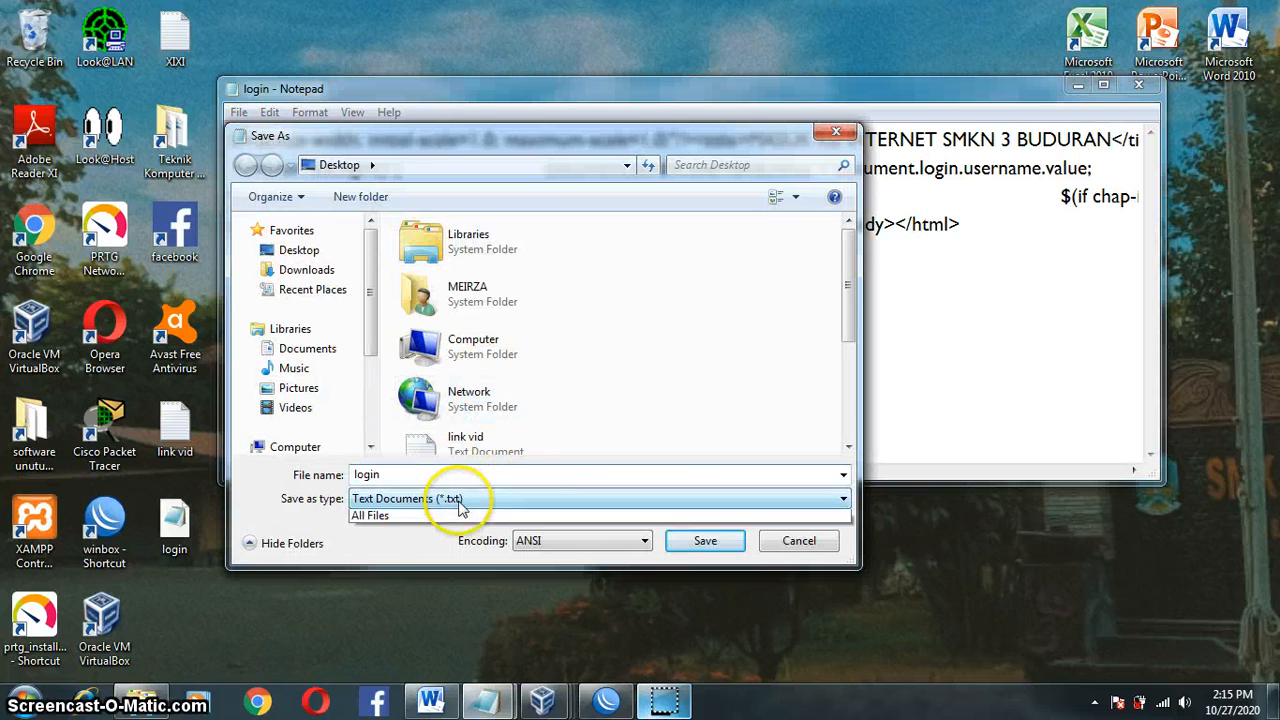
click(451, 530)
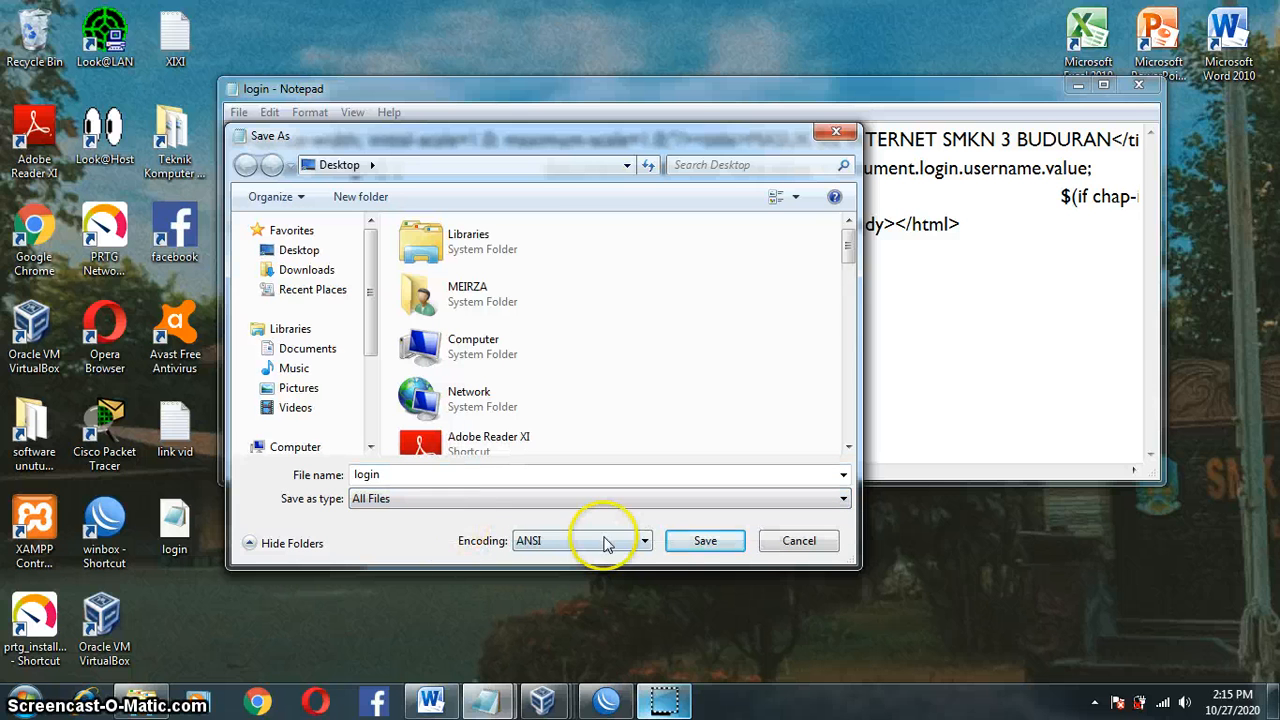
click(705, 541)
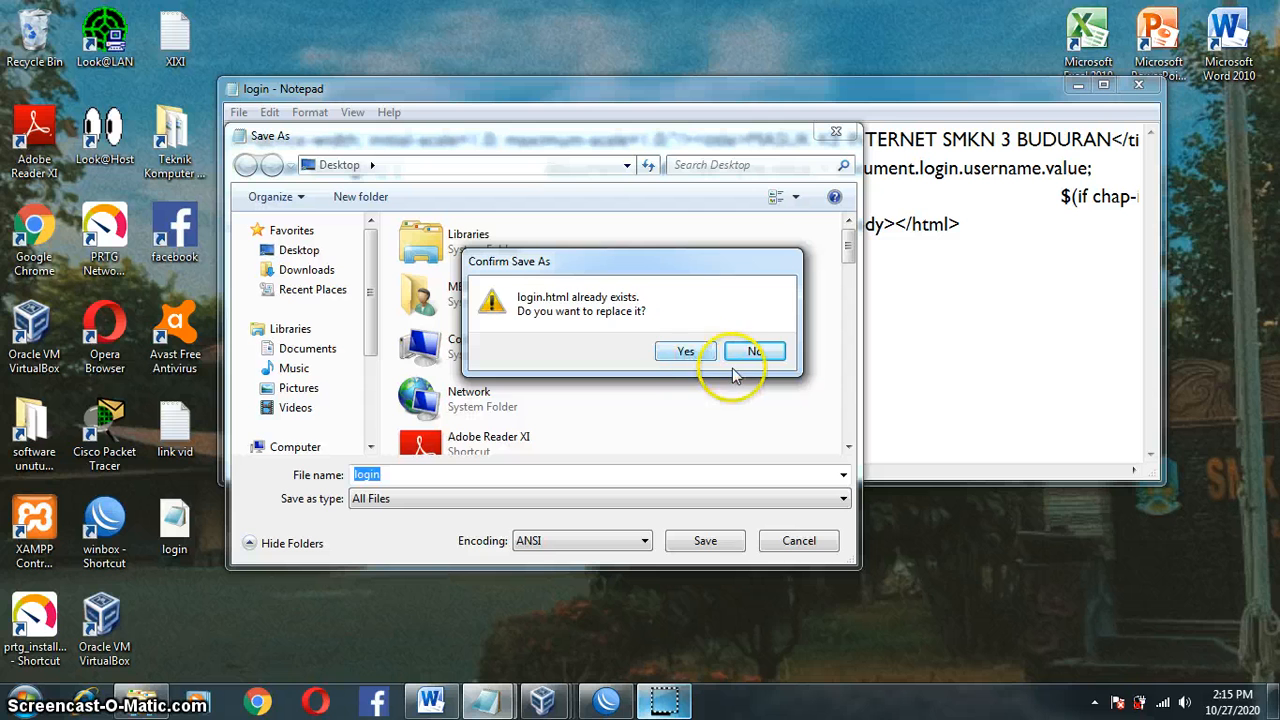
click(690, 352)
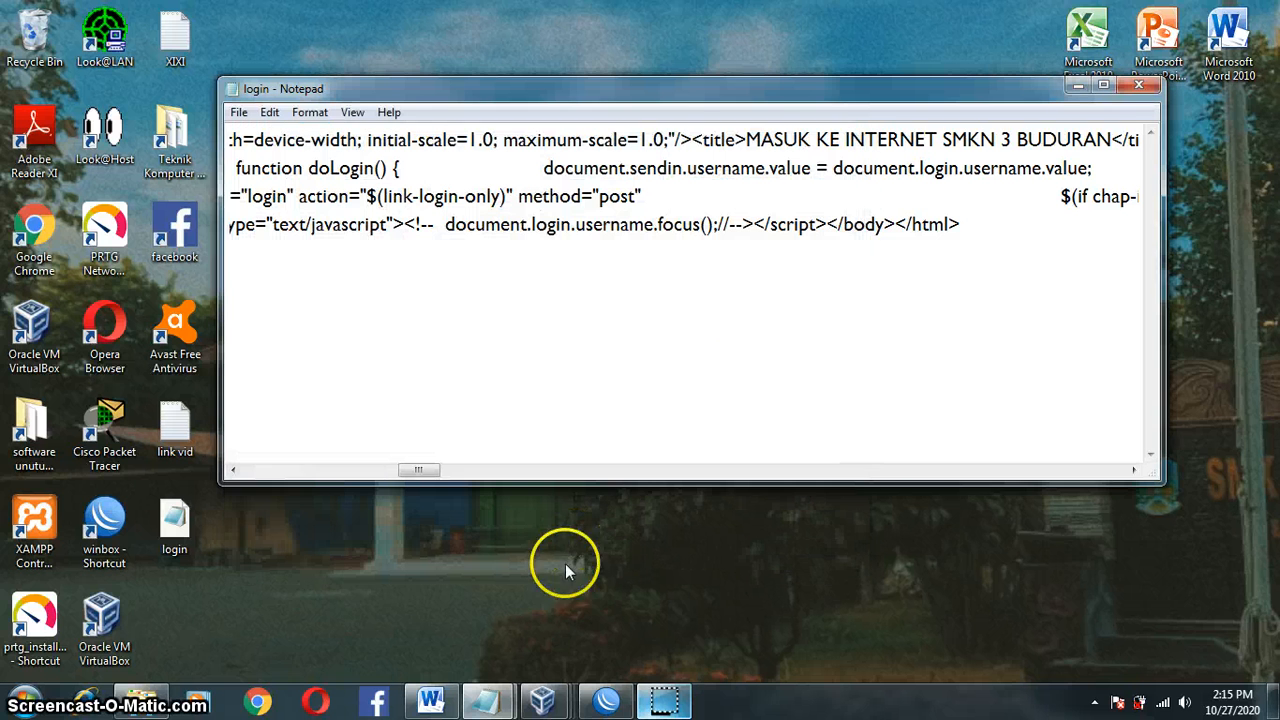
Step: Close Notepad and copy the edited login file into the router's files, replacing hotspot/login.html
click(605, 702)
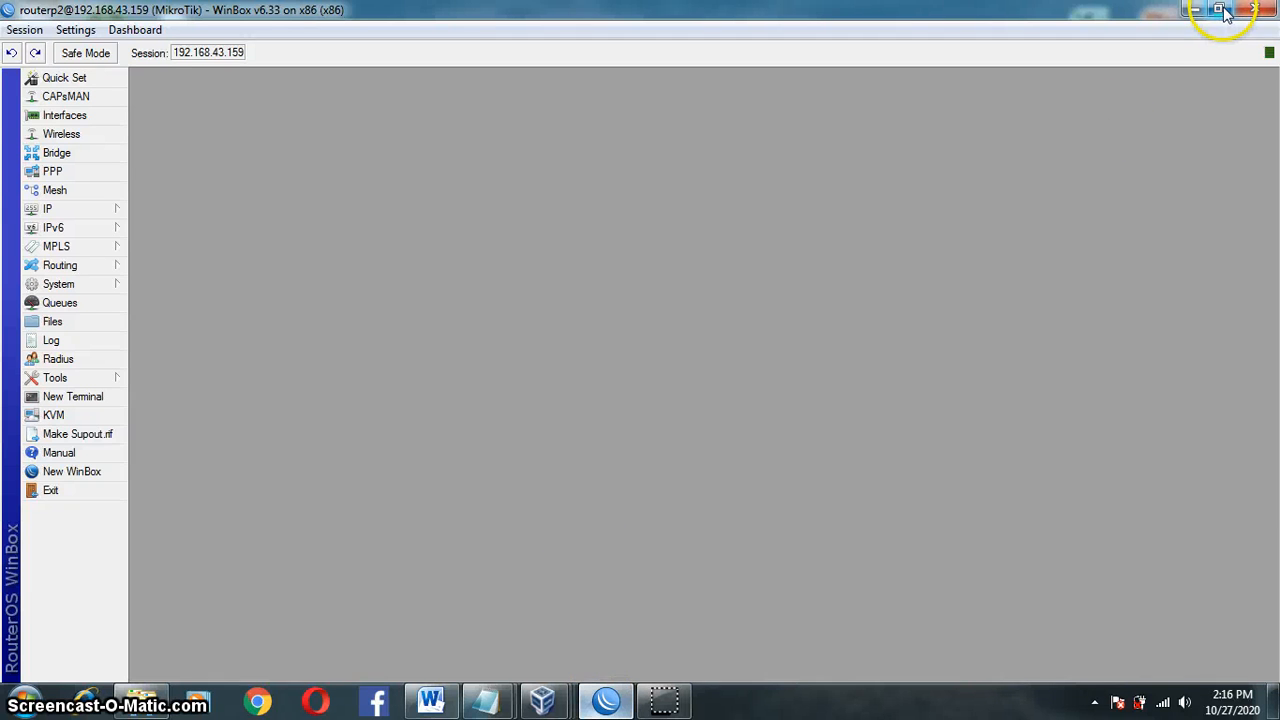
click(1222, 10)
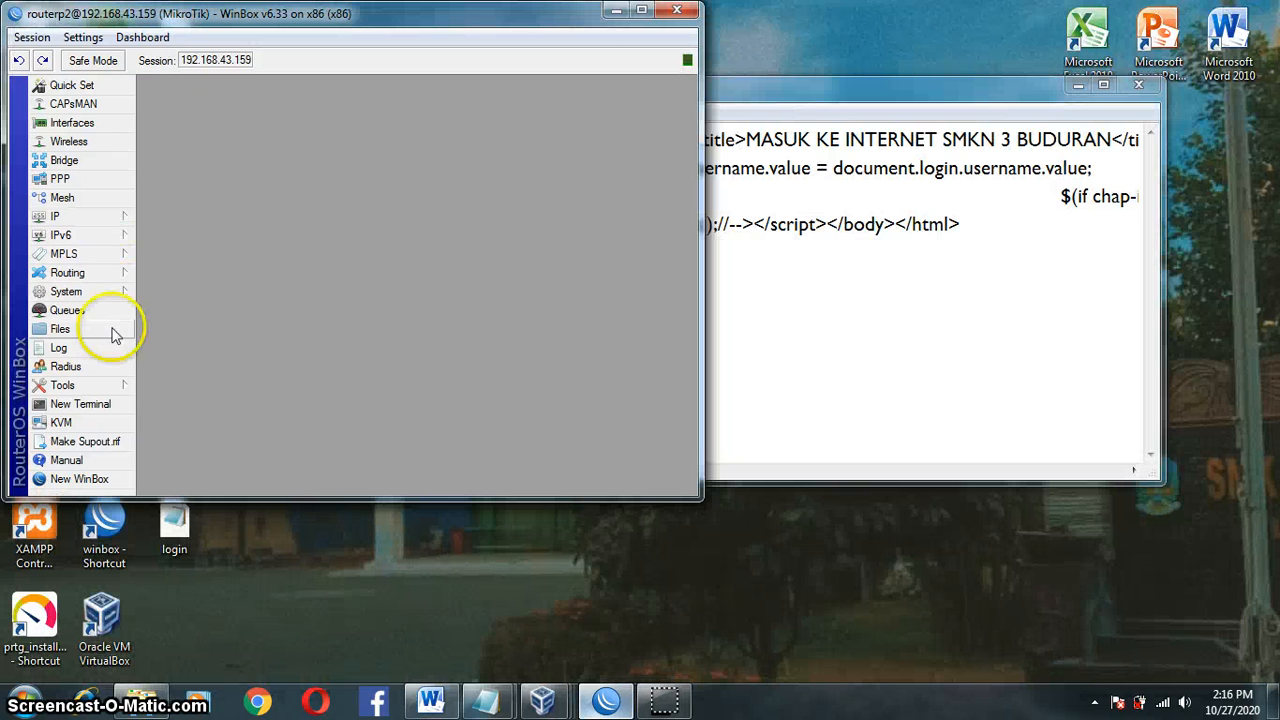
click(60, 329)
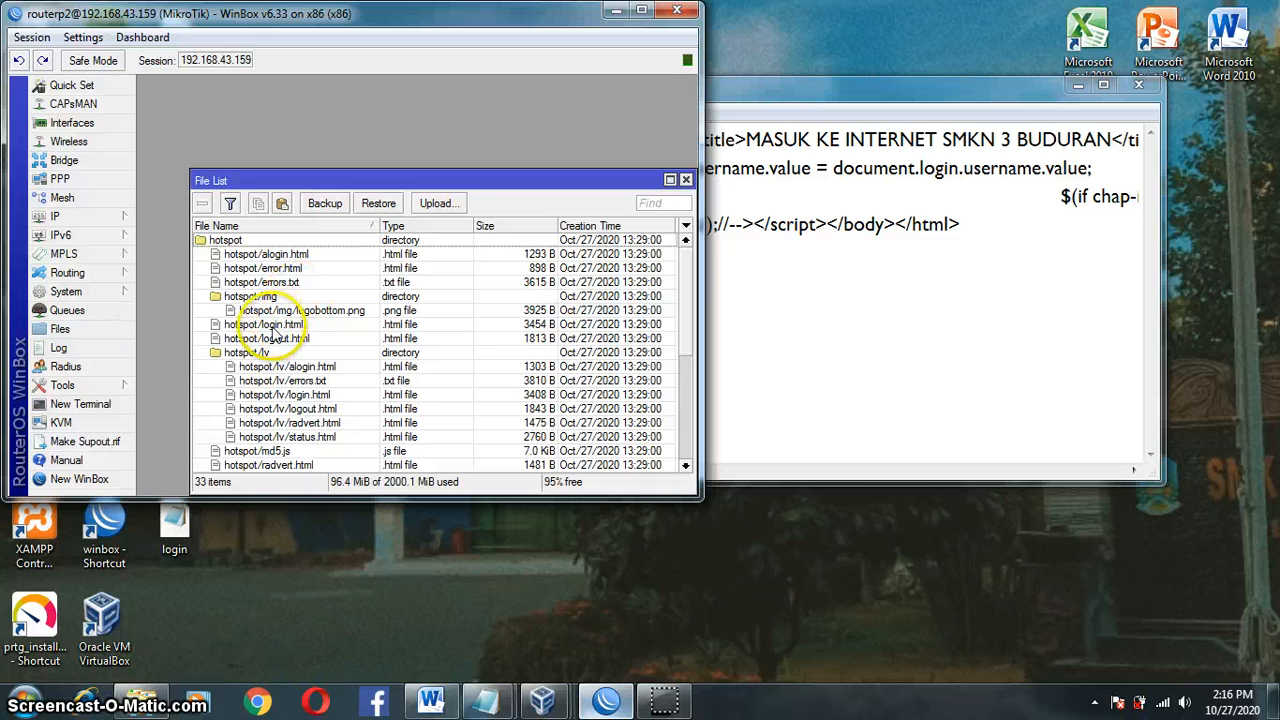
click(1150, 90)
click(1148, 88)
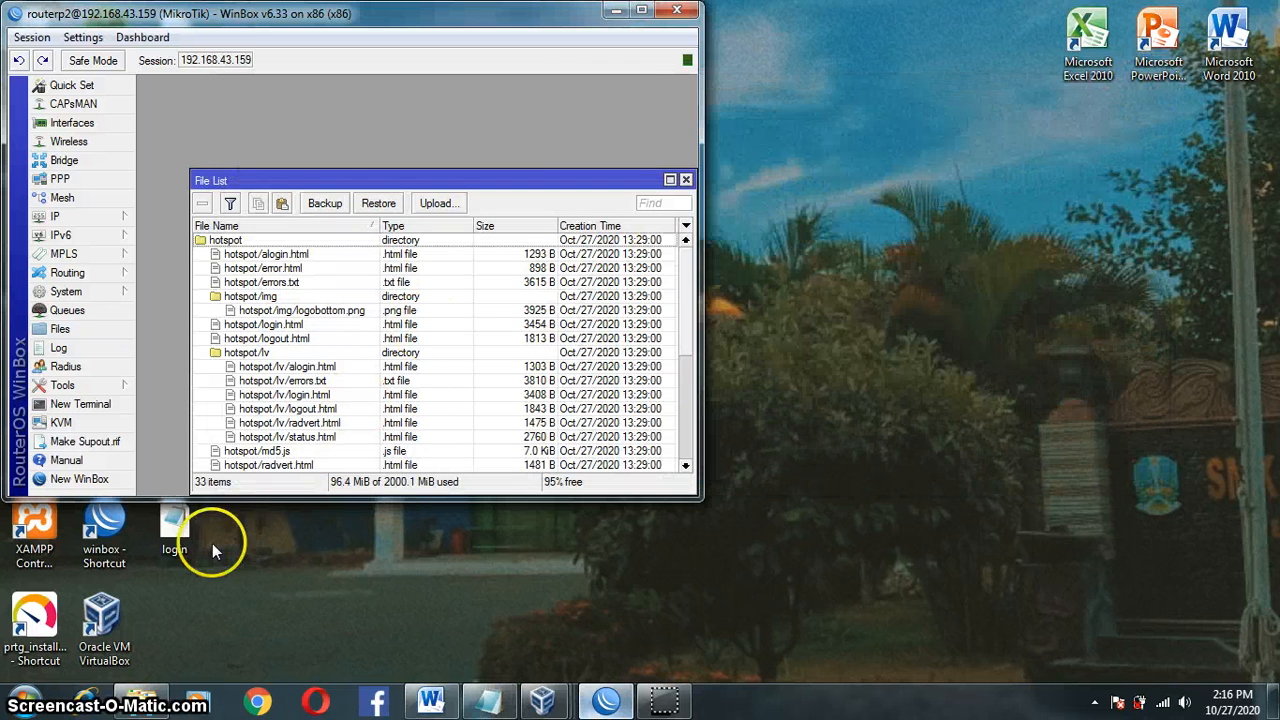
drag(189, 534, 785, 505)
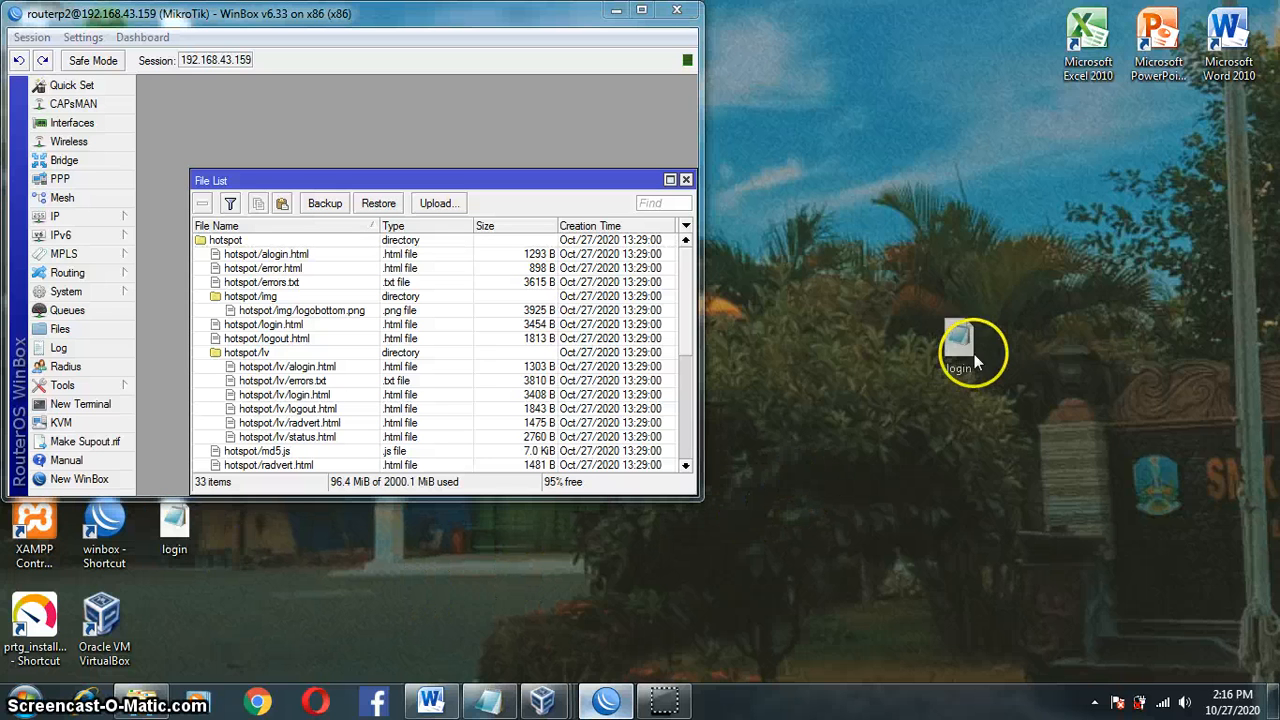
drag(974, 354, 940, 325)
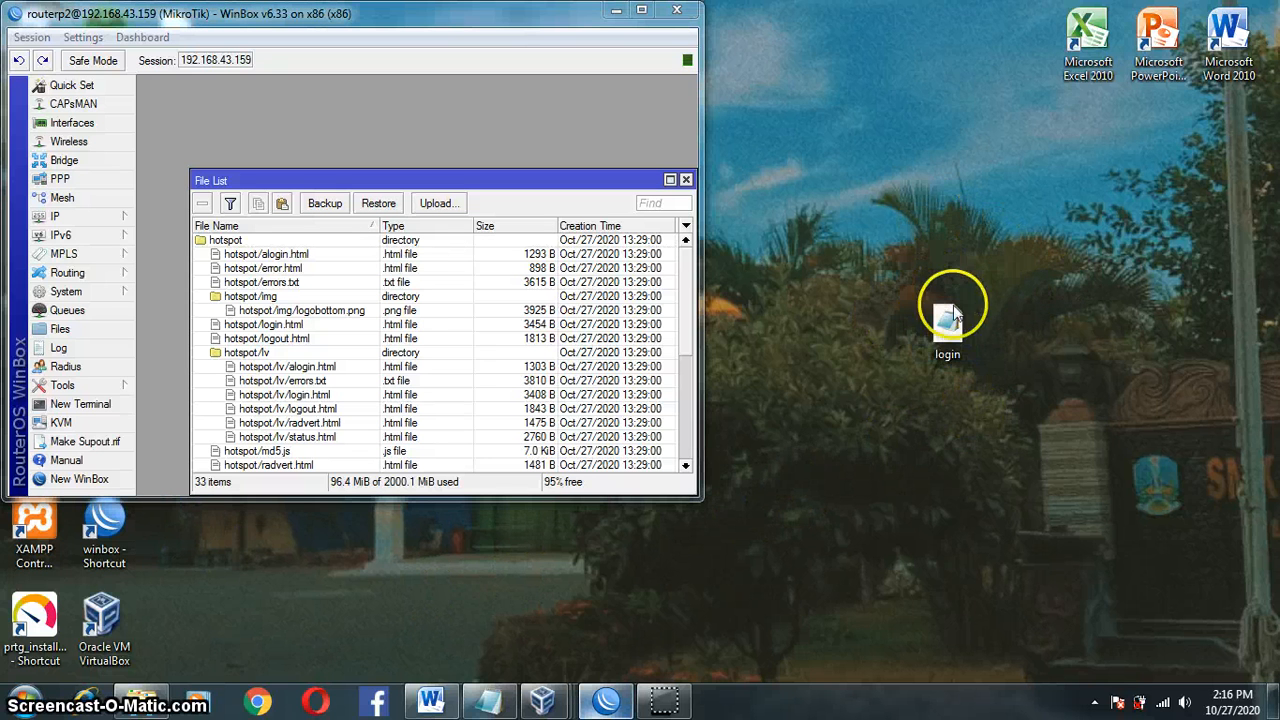
drag(953, 316, 522, 331)
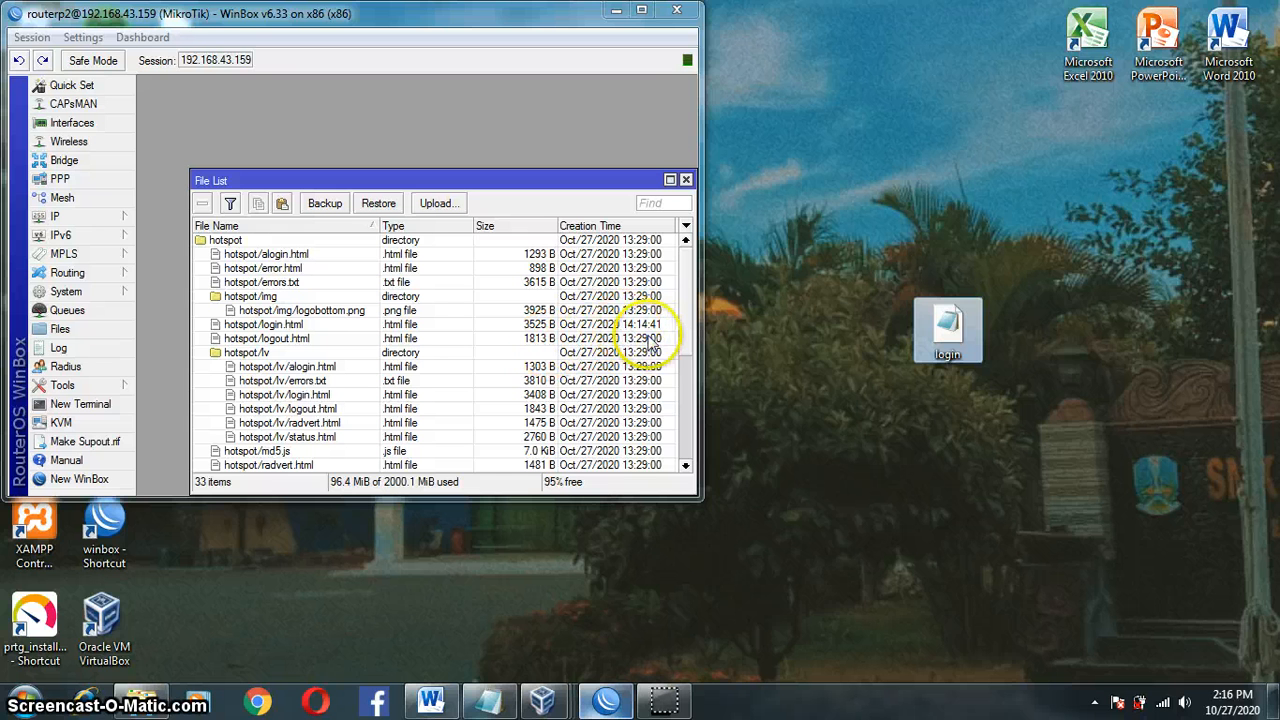
click(991, 400)
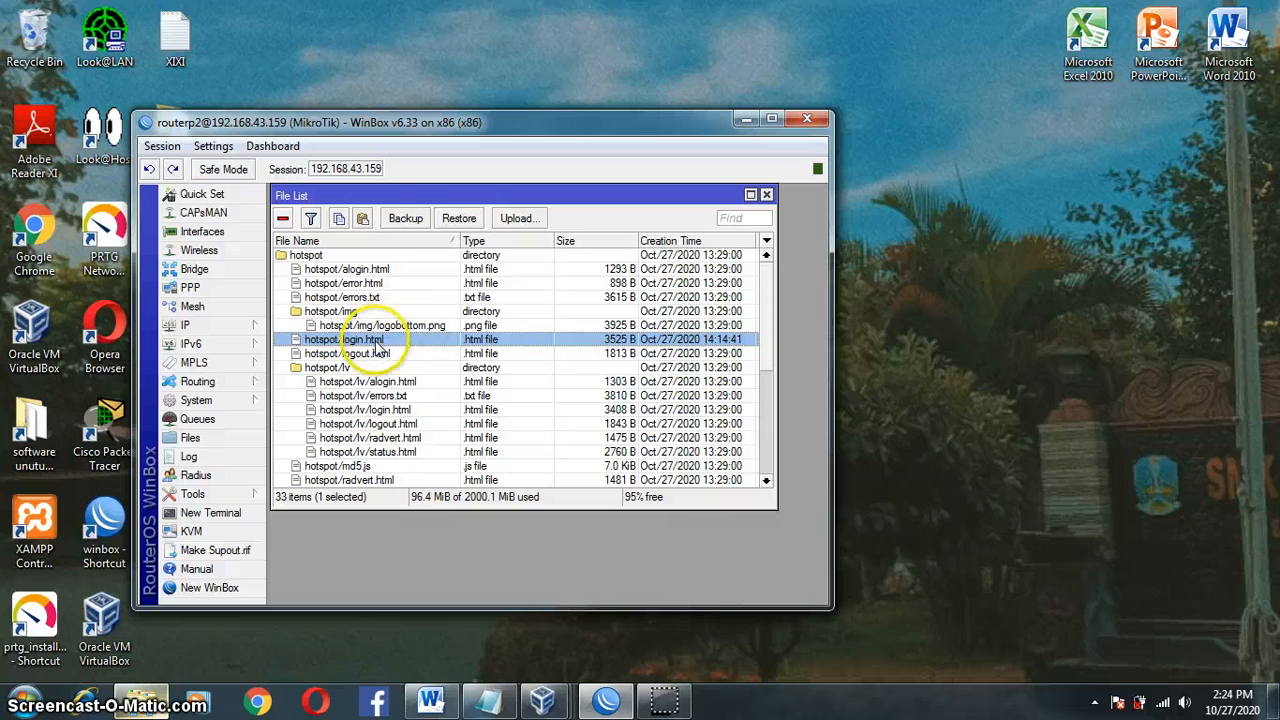
Step: Open the desktop login file in Google Chrome
click(746, 119)
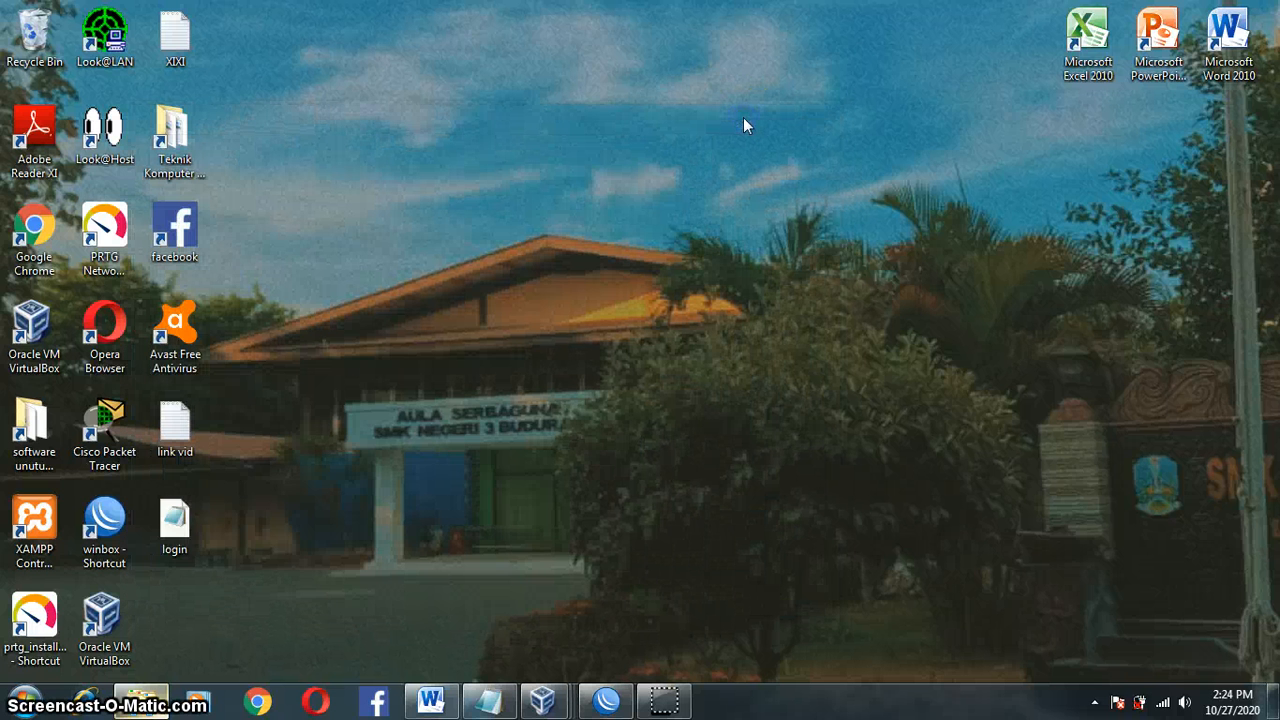
right_click(191, 511)
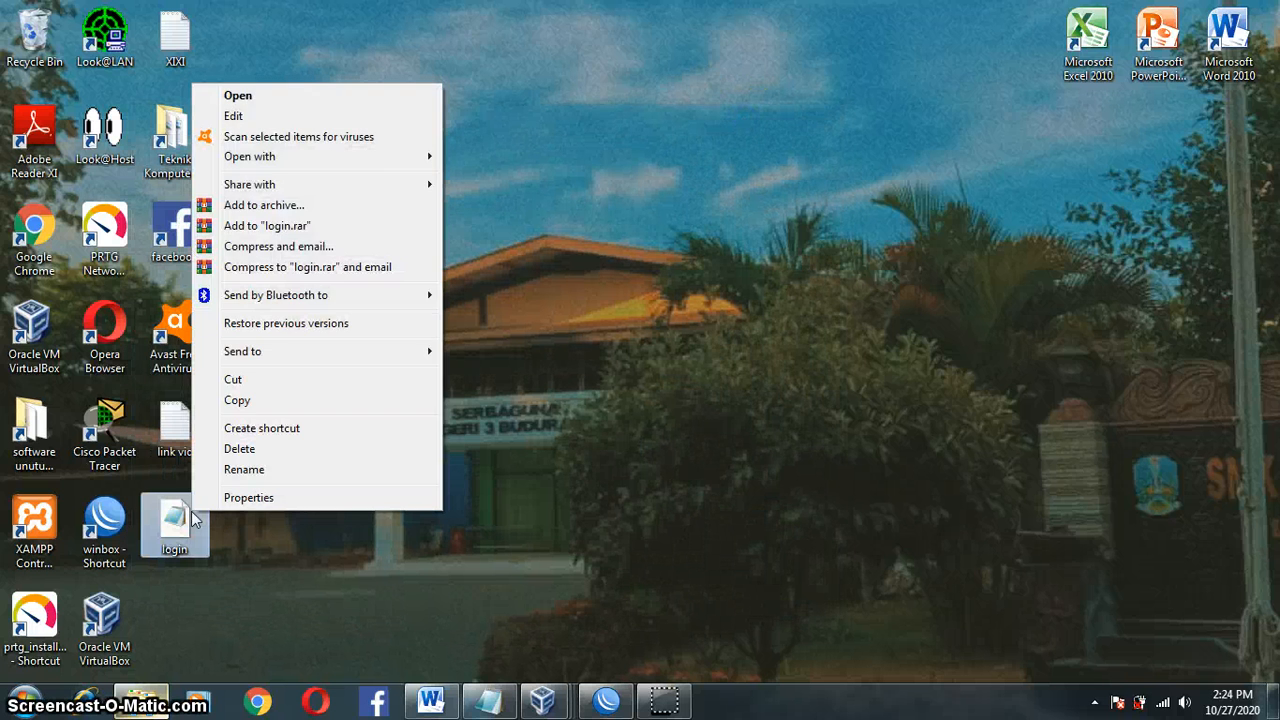
mouse_move(343, 157)
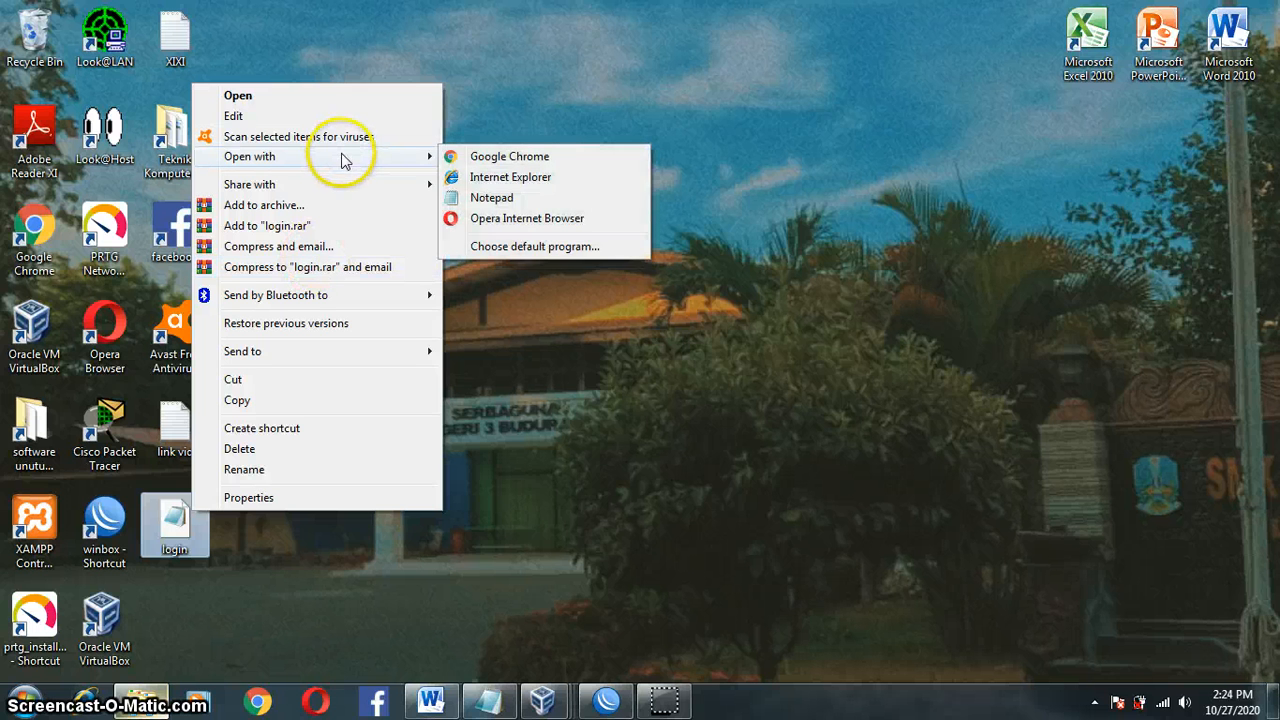
click(474, 160)
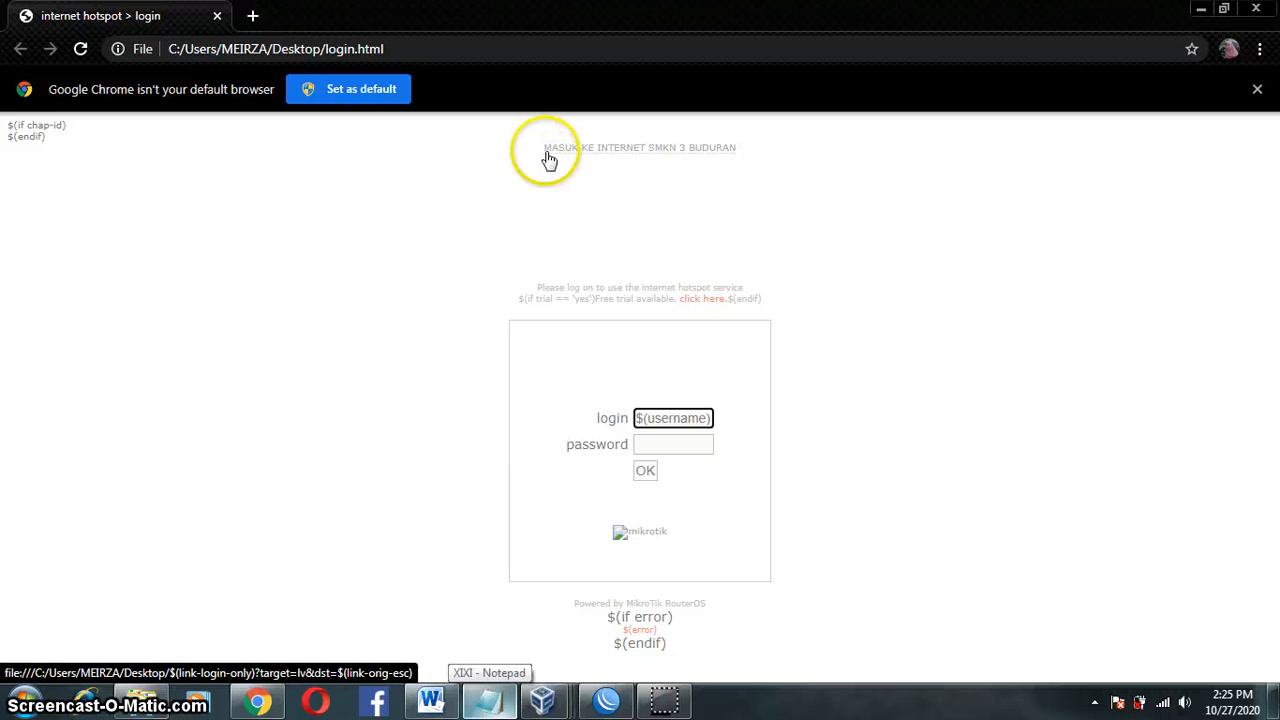
Step: Check the 'MASUK KE INTERNET SMKN 3 BUDURAN' heading in the preview, then close Chrome
drag(529, 149, 746, 151)
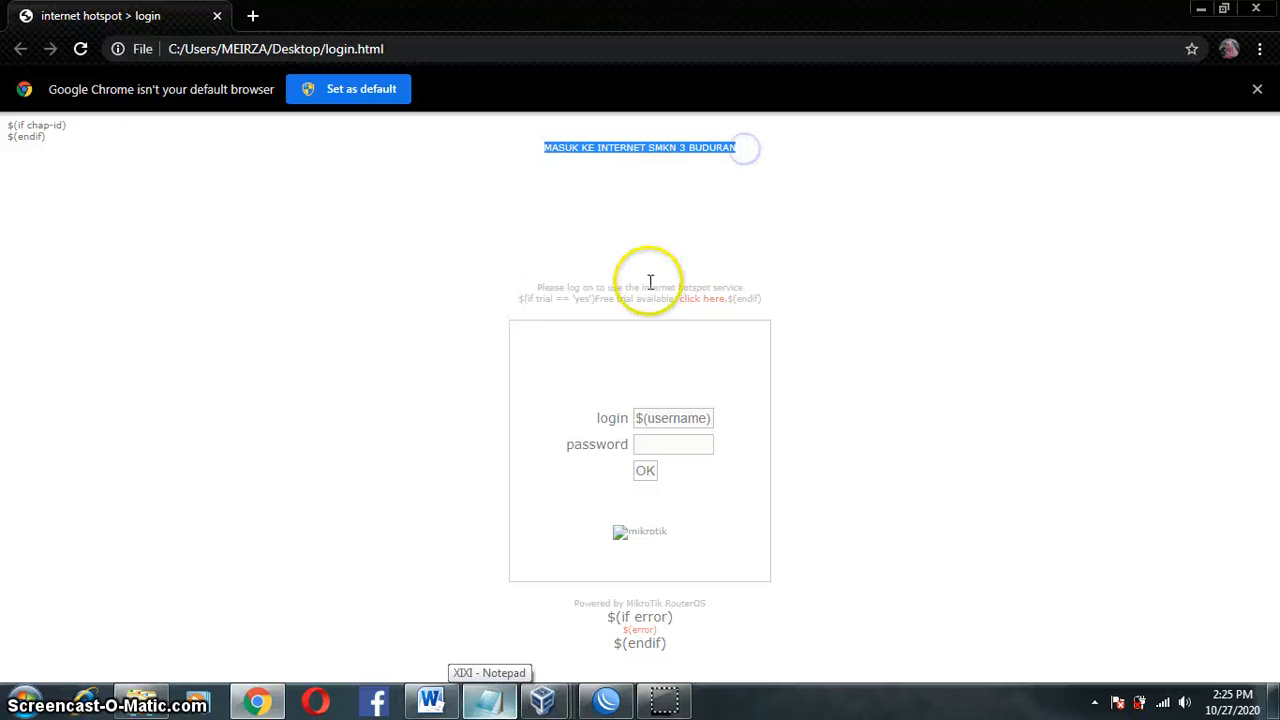
click(540, 270)
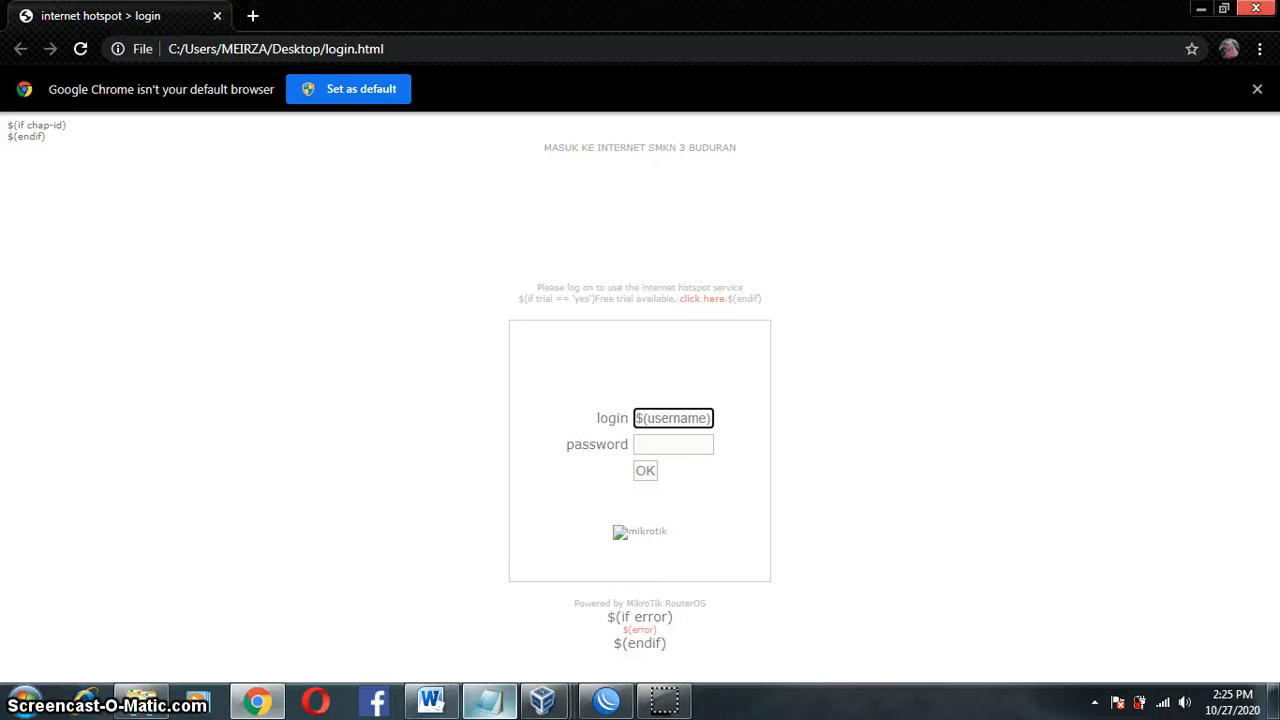
click(1256, 8)
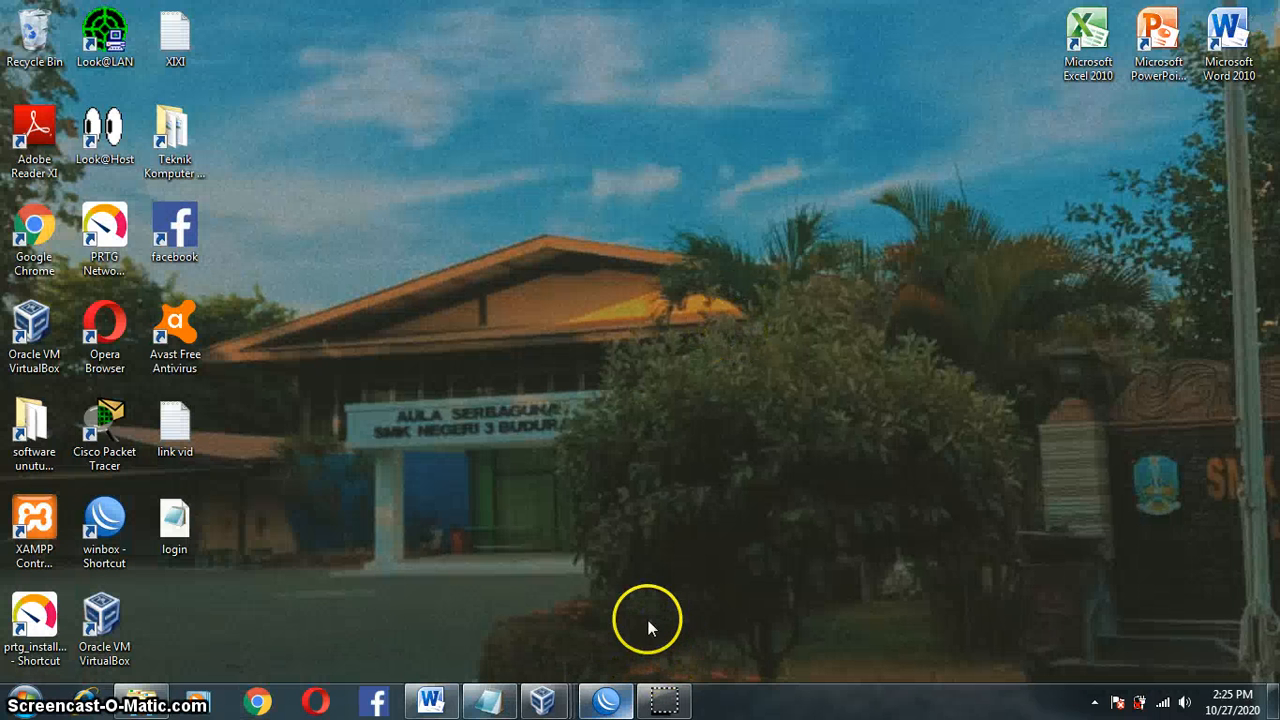
Step: Close File List, maximize WinBox, and show the empty RIP Networks list beside the IP menu
click(610, 702)
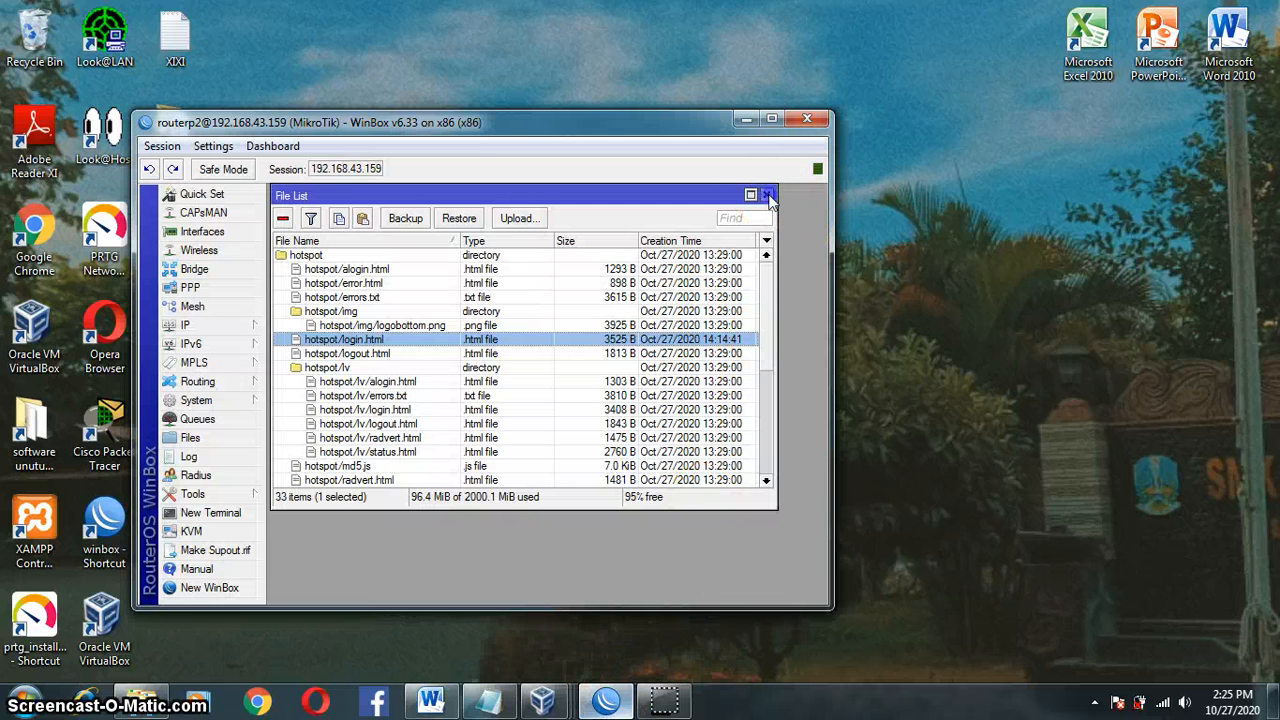
click(768, 196)
click(772, 119)
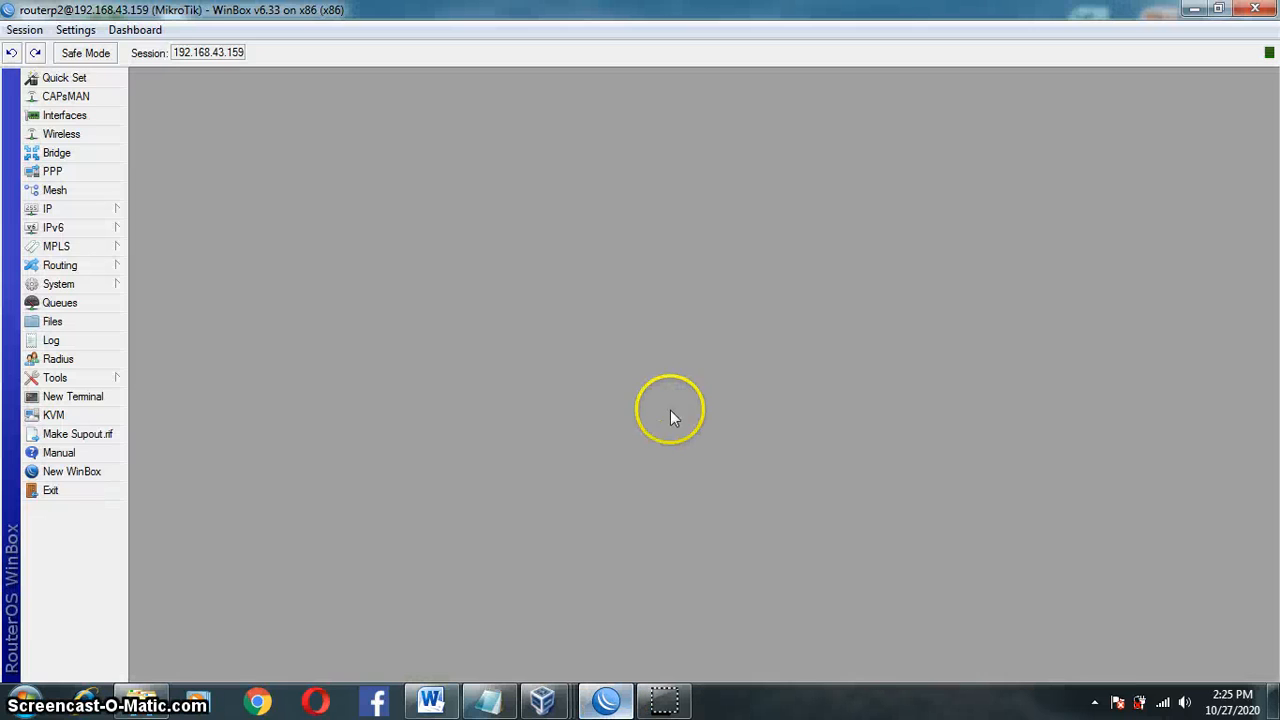
click(105, 265)
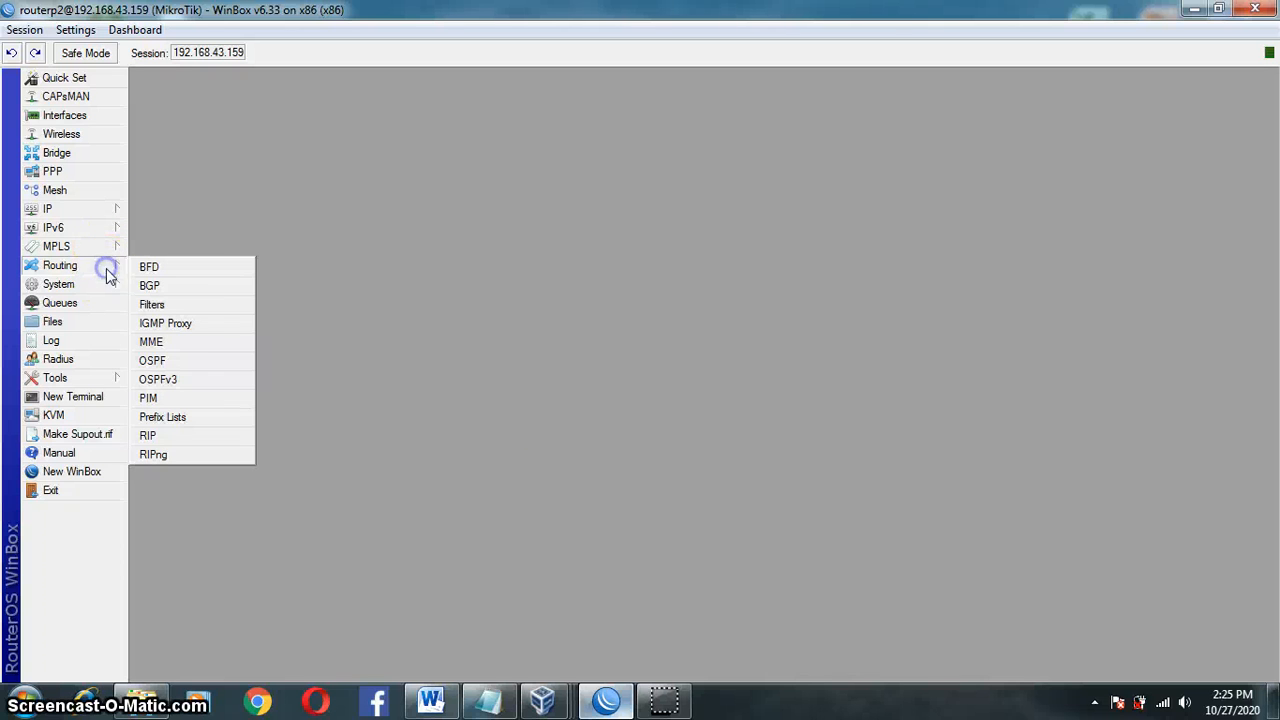
click(208, 436)
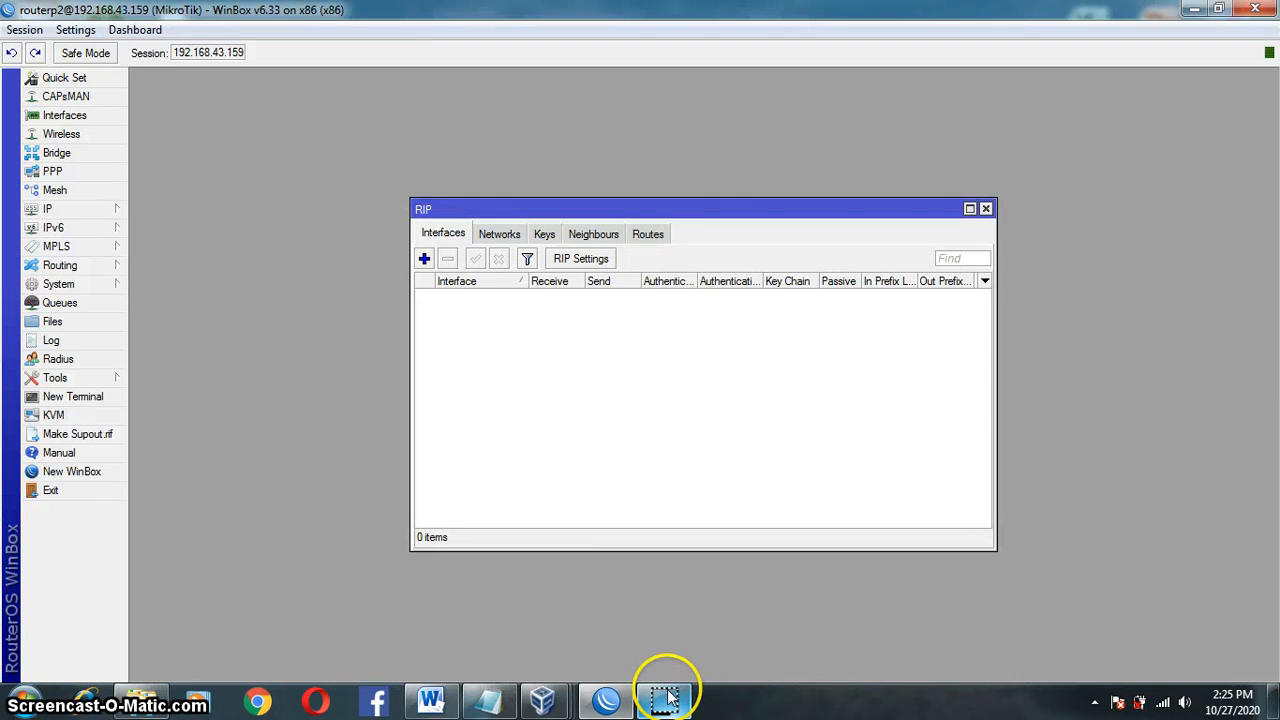
click(499, 234)
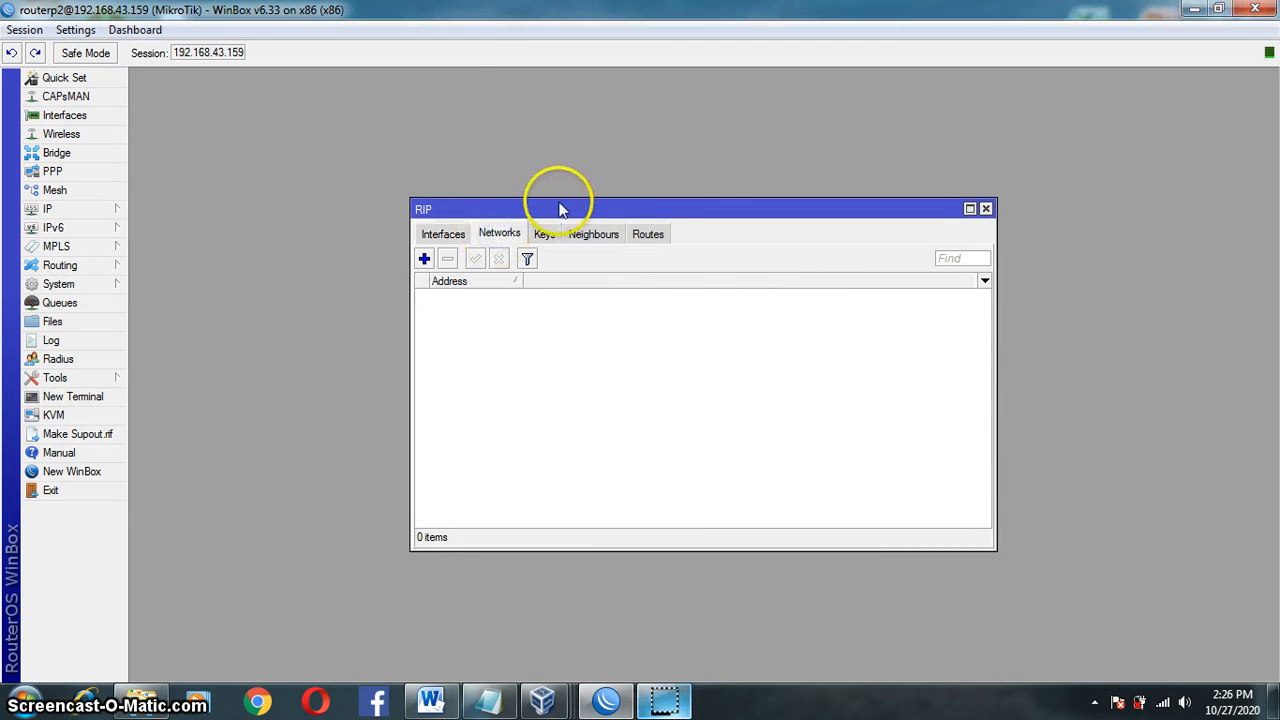
drag(546, 199, 736, 200)
click(120, 210)
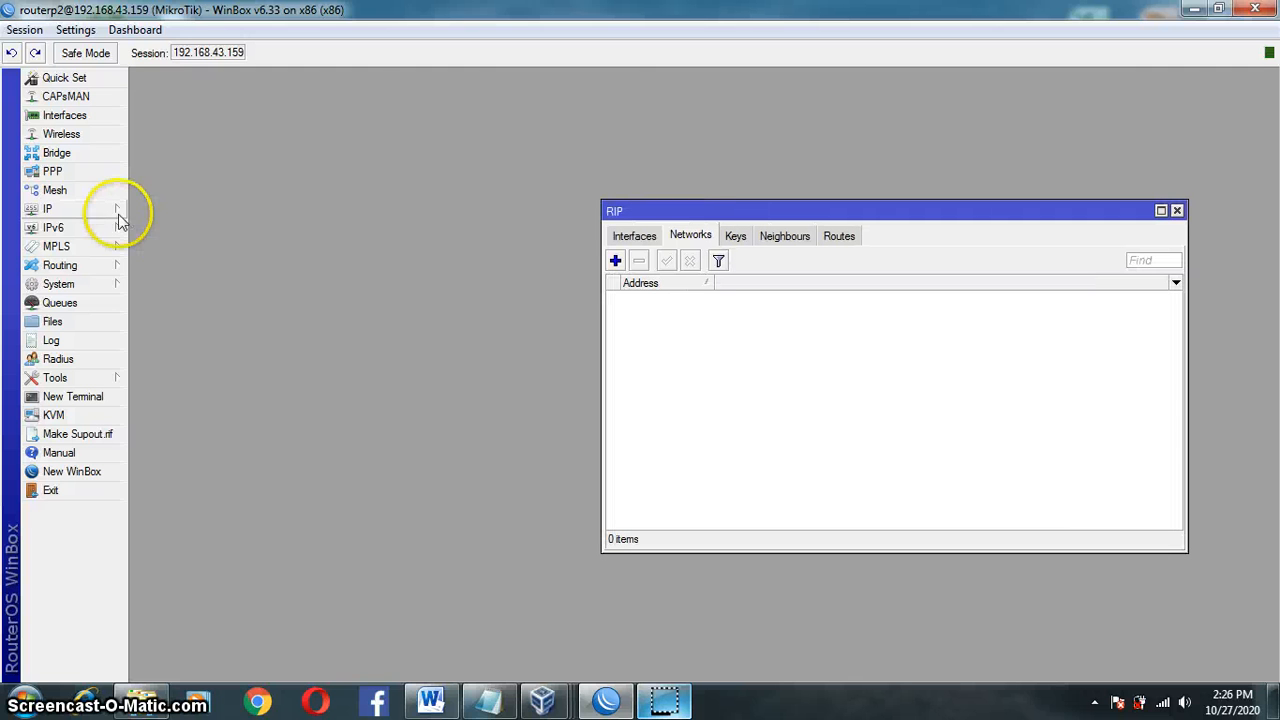
Step: Open the IP address list and add RIP network 192.168.20.1/24
click(245, 248)
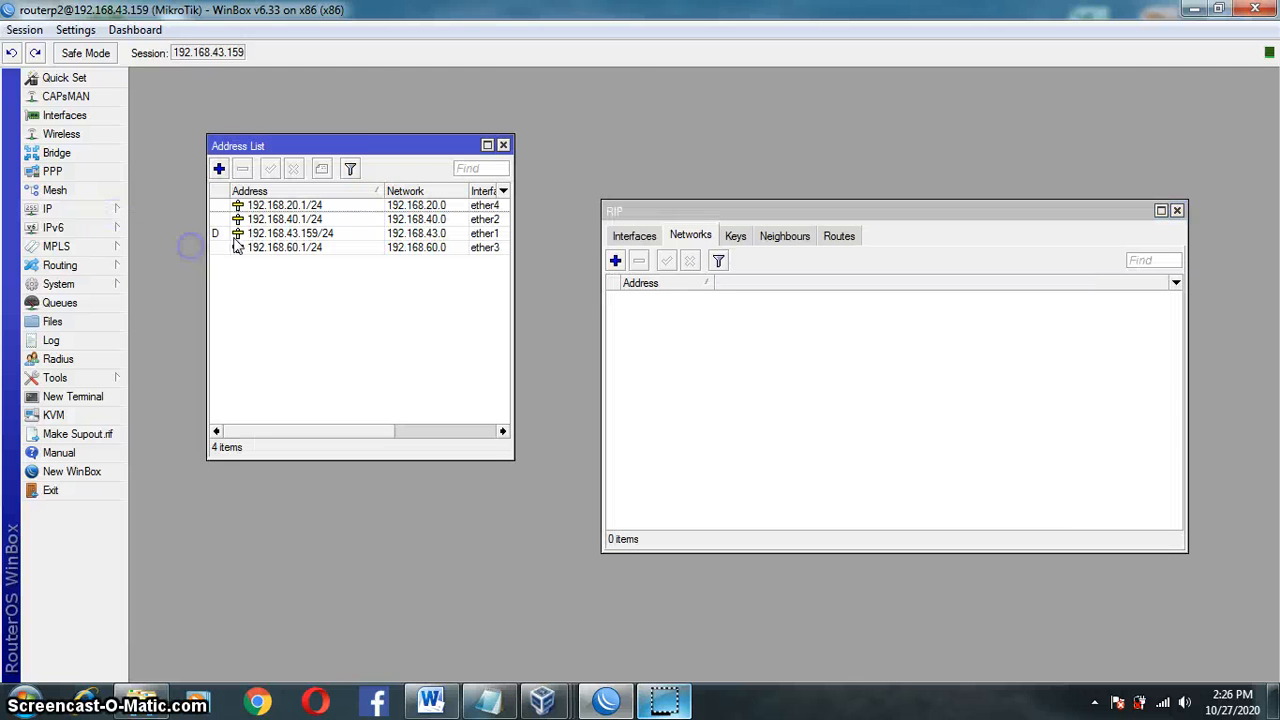
drag(403, 150, 389, 125)
click(609, 258)
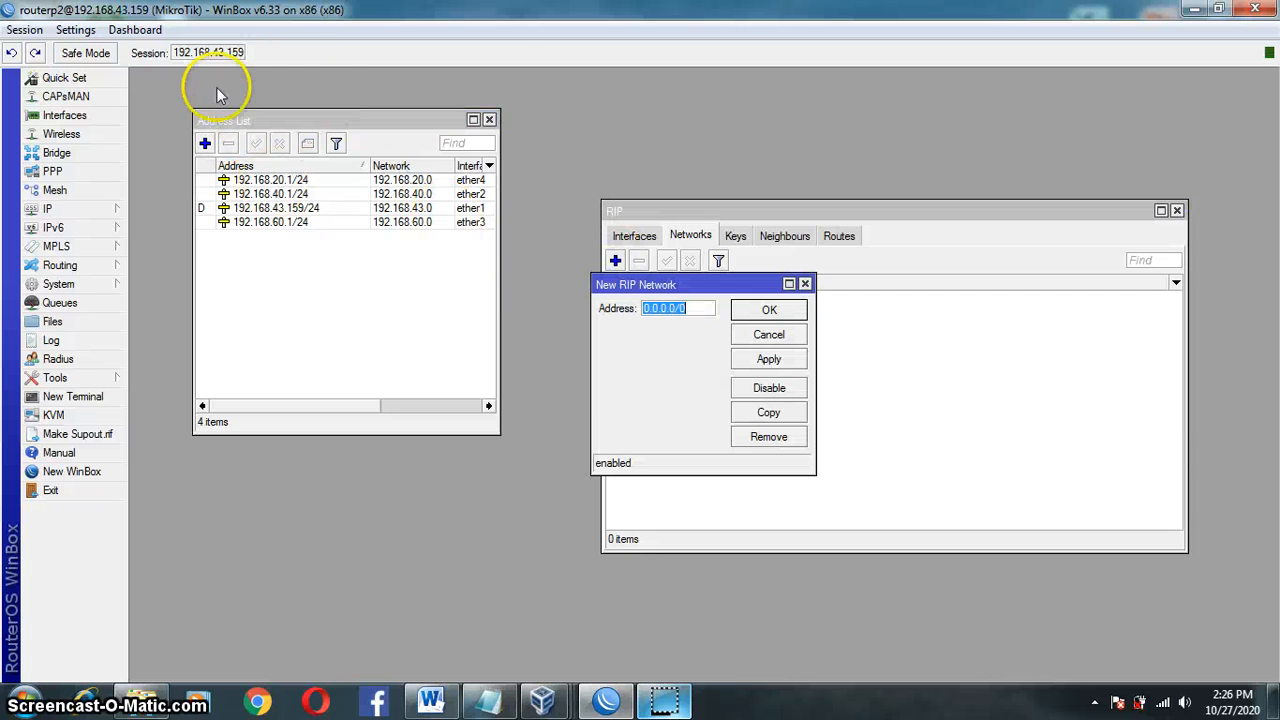
click(715, 313)
text(192.168.20.1/)
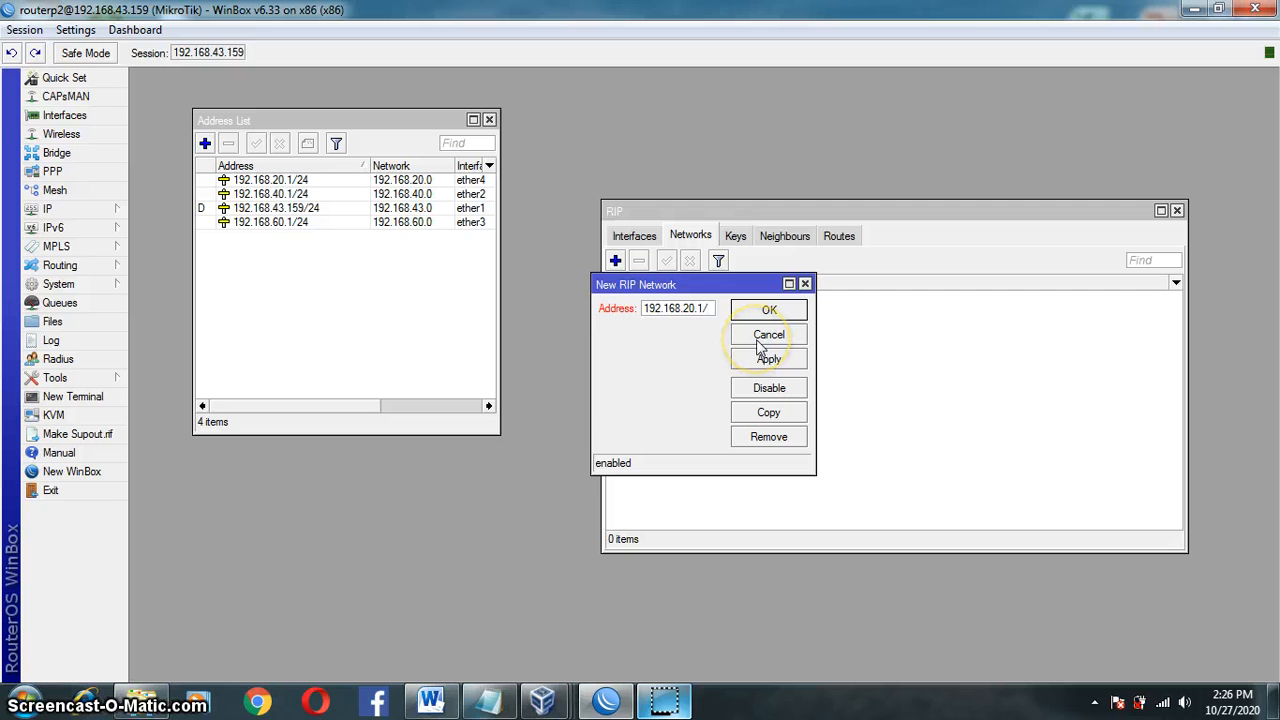
text(24)
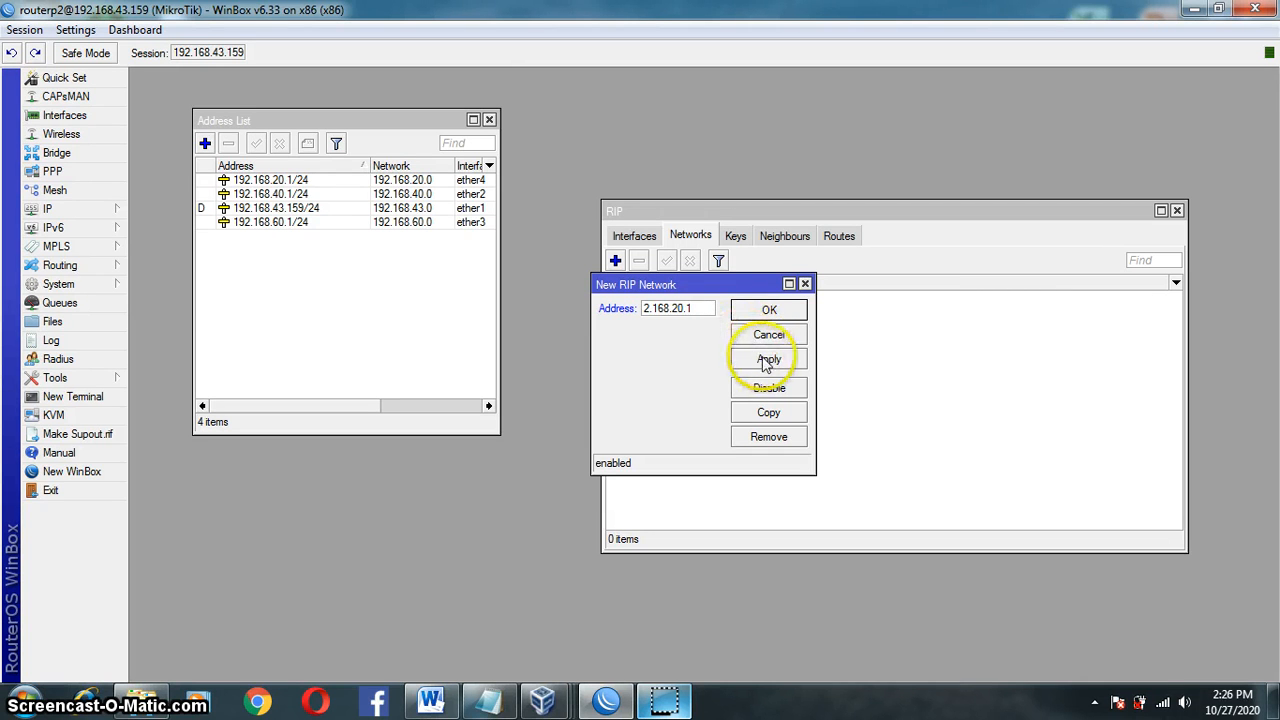
click(768, 362)
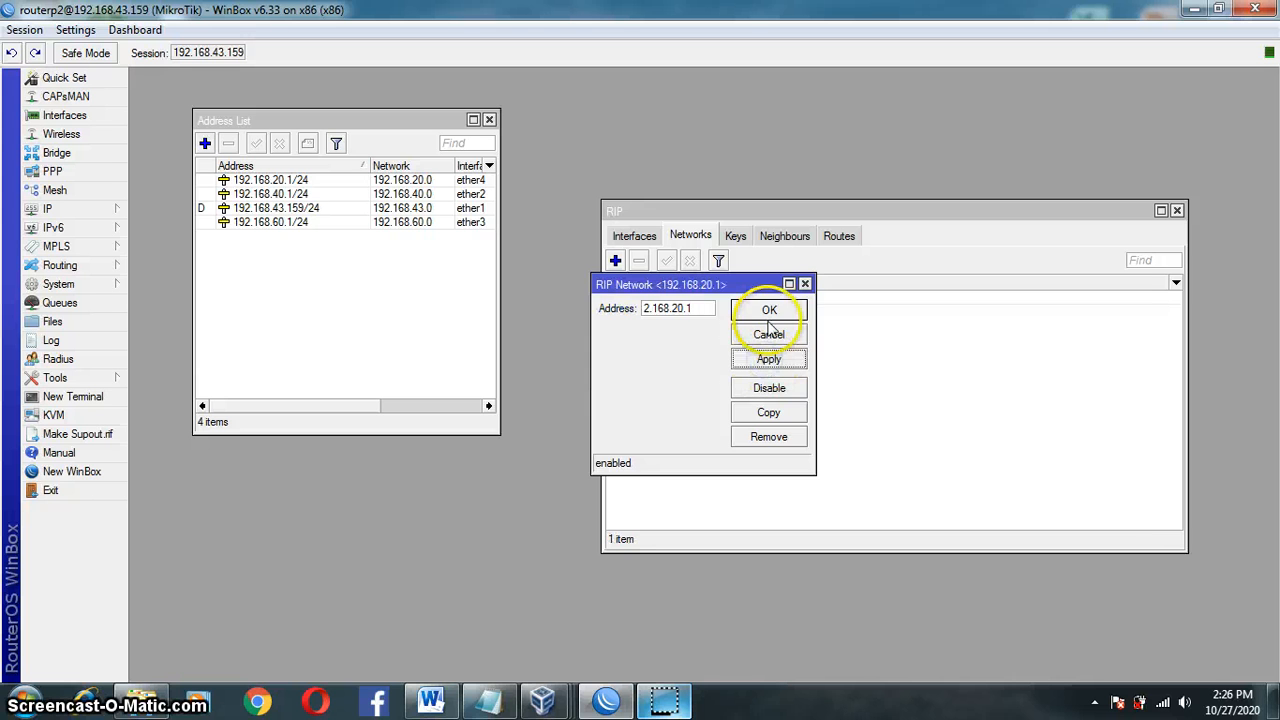
click(767, 312)
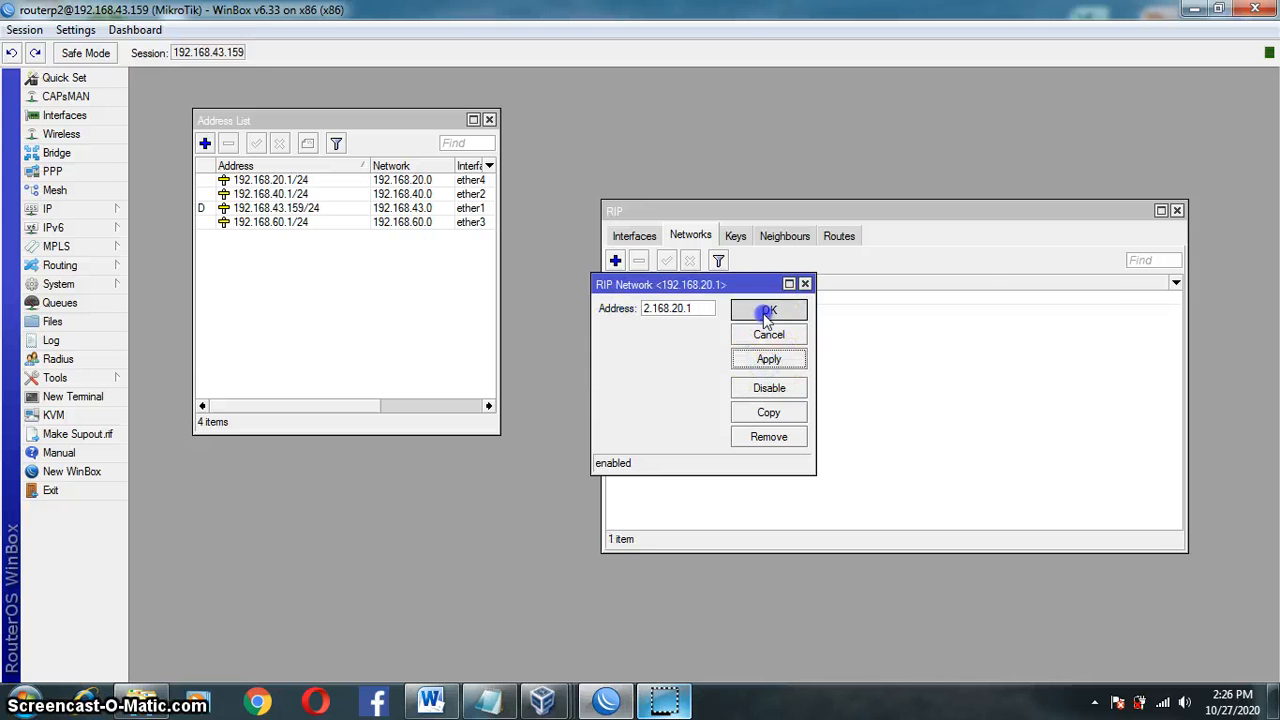
Step: Add a second RIP network with address 192.168.40.1
click(615, 260)
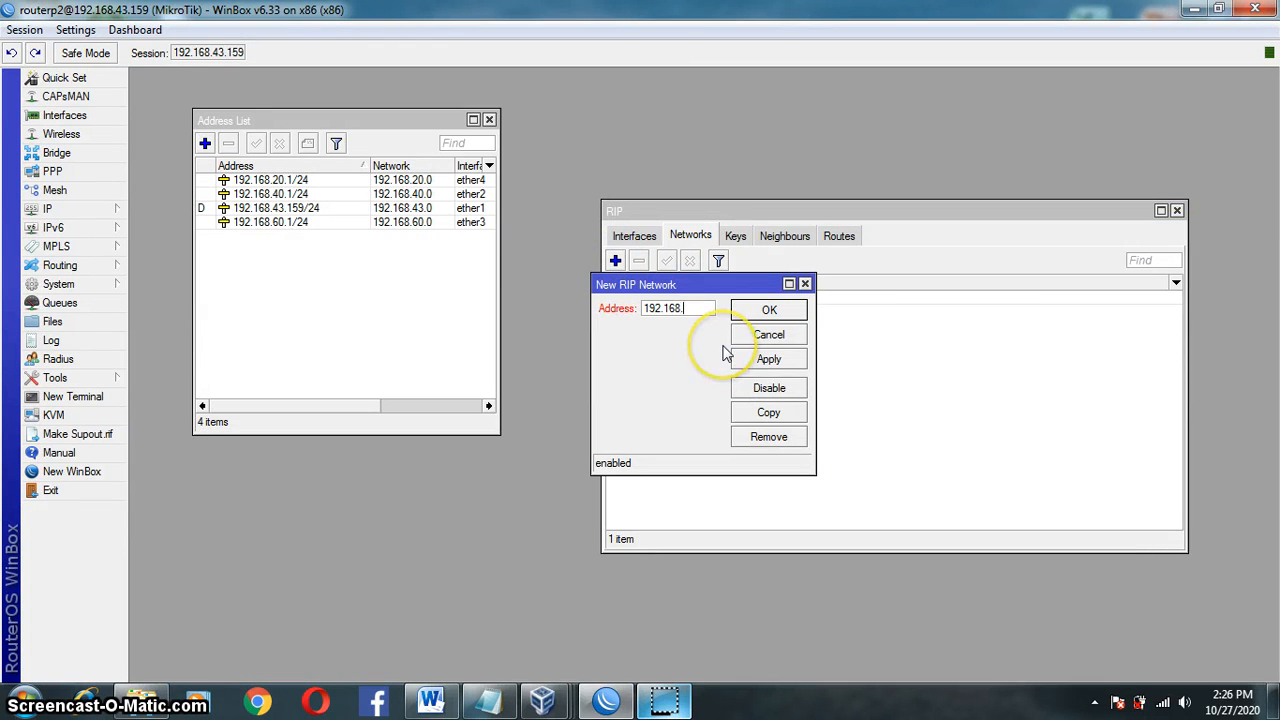
text(192.168.20.1)
click(688, 308)
text(40)
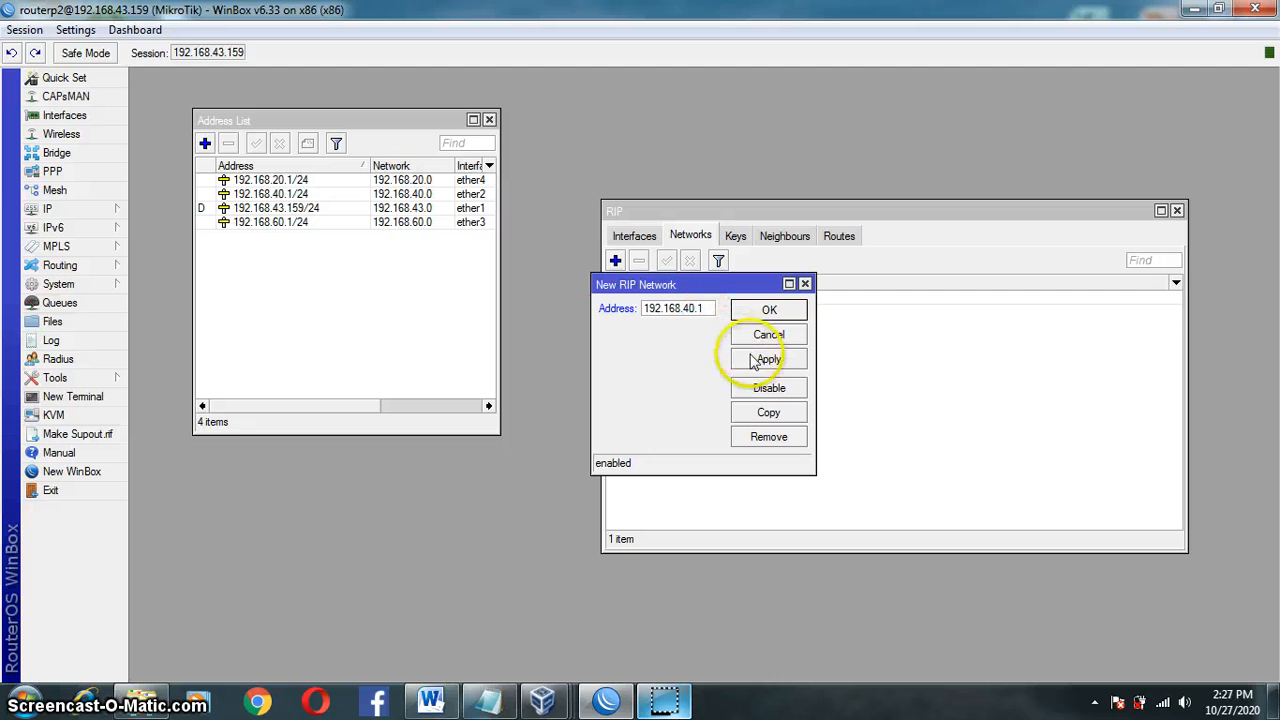
click(766, 358)
click(752, 312)
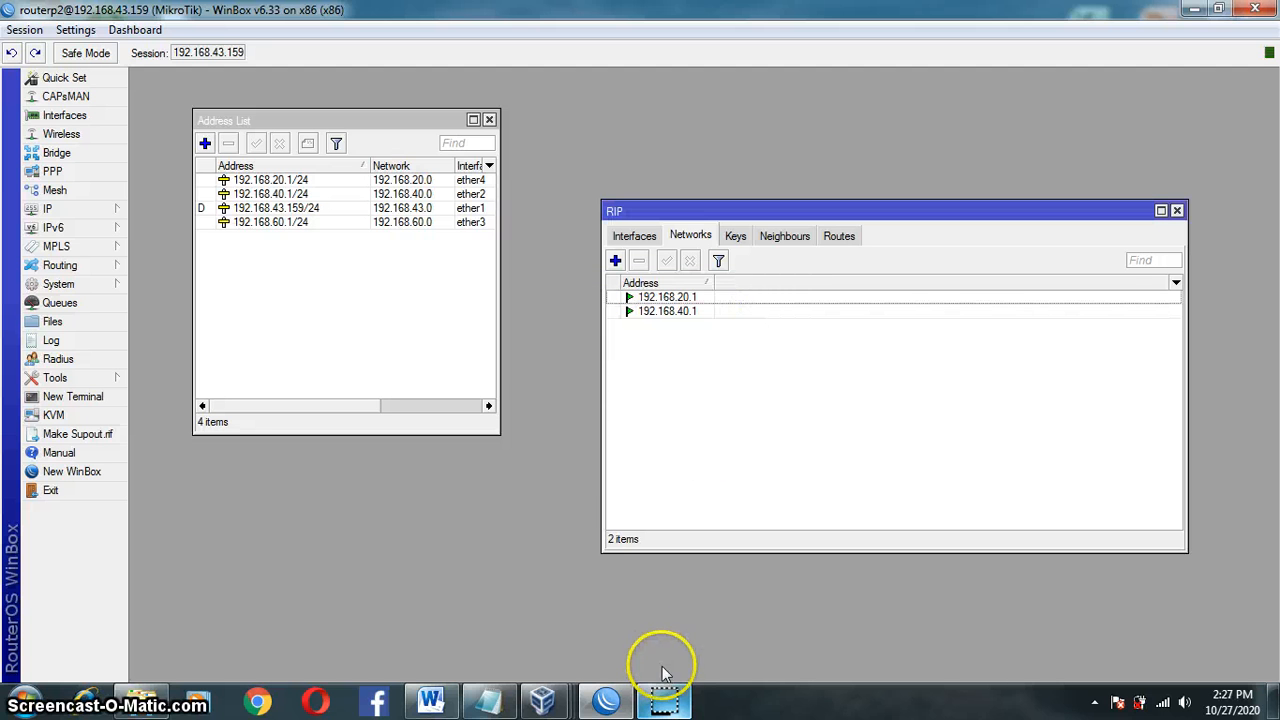
Step: Correct the RIP network addresses to 192.168.20.0/24 and 192.168.40.0/24
double_click(678, 299)
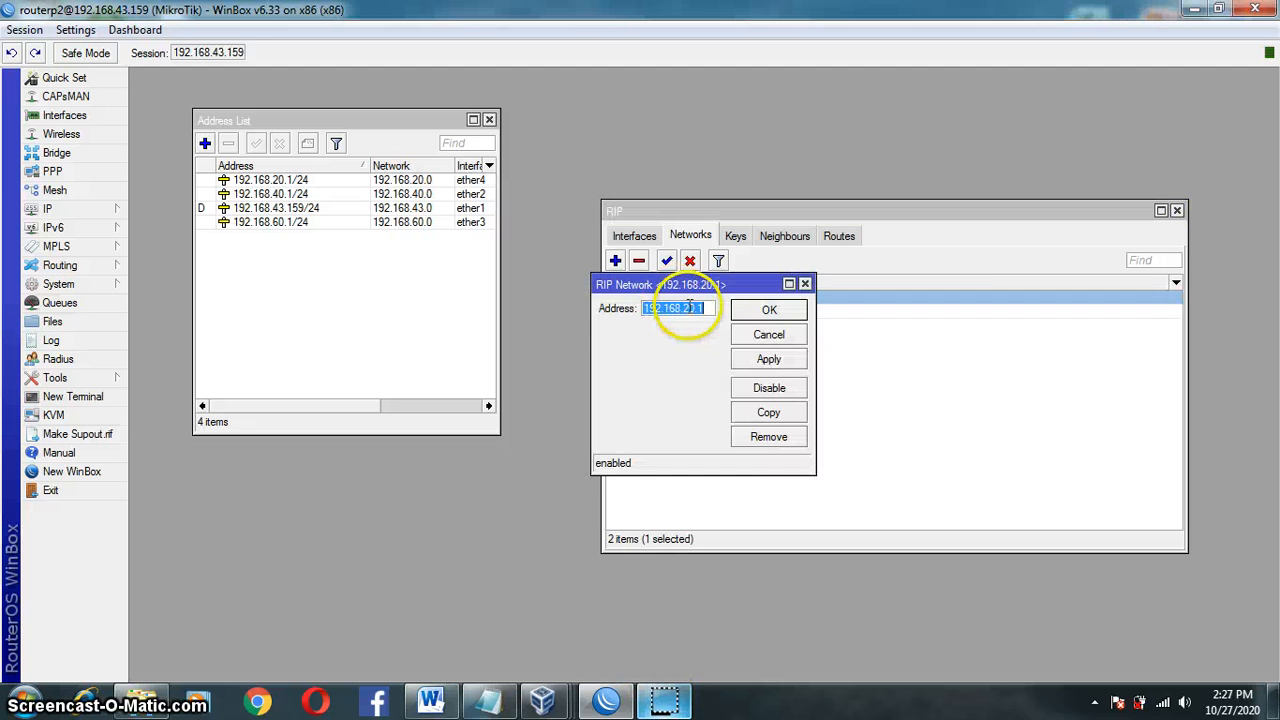
click(702, 308)
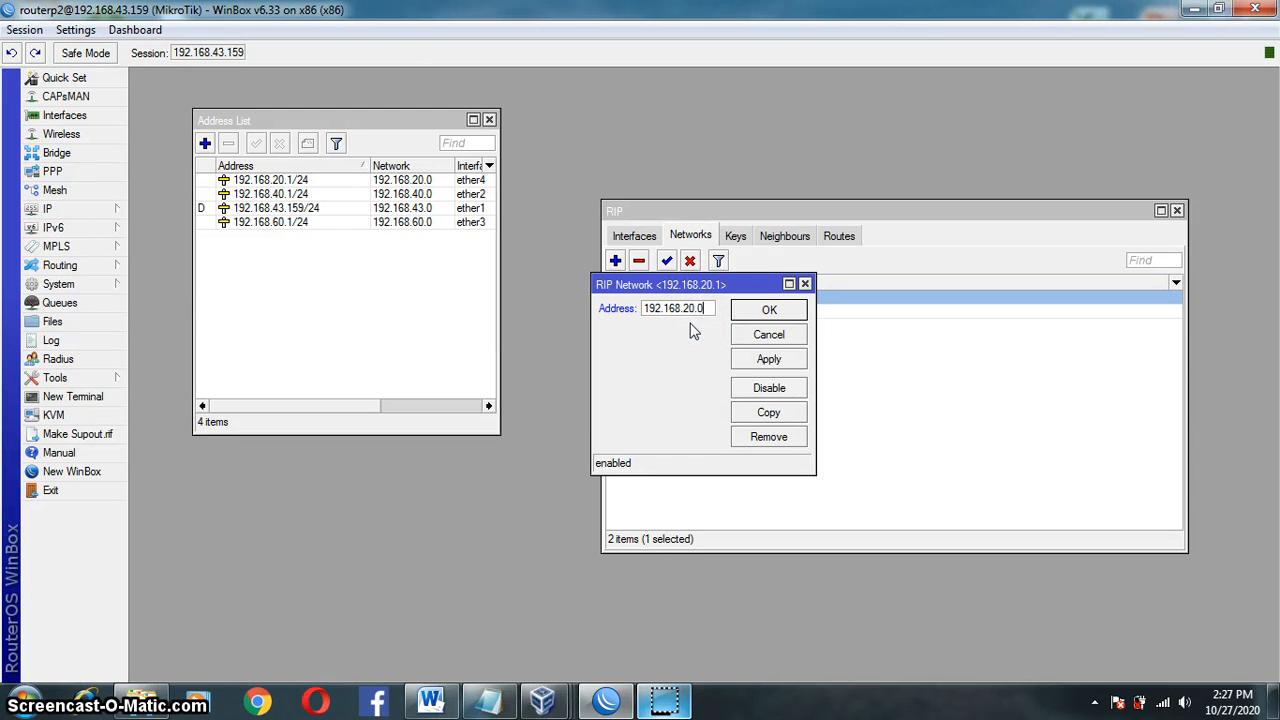
text(/24)
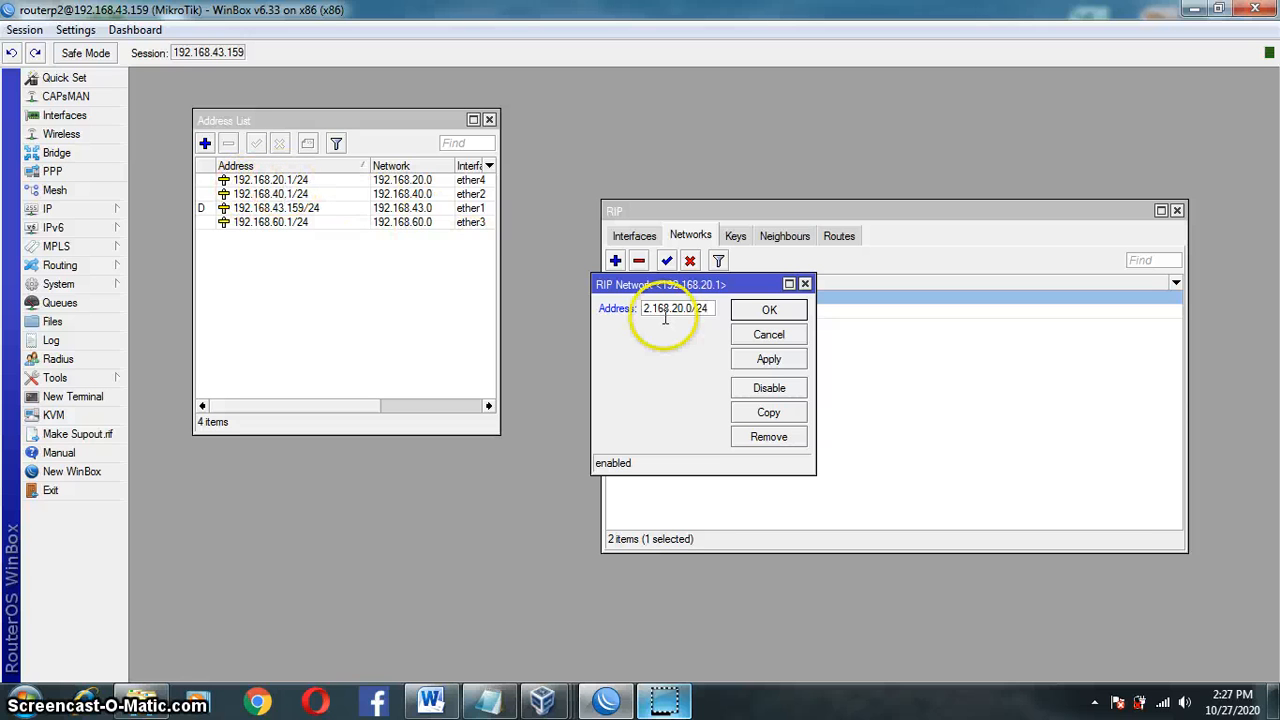
click(768, 312)
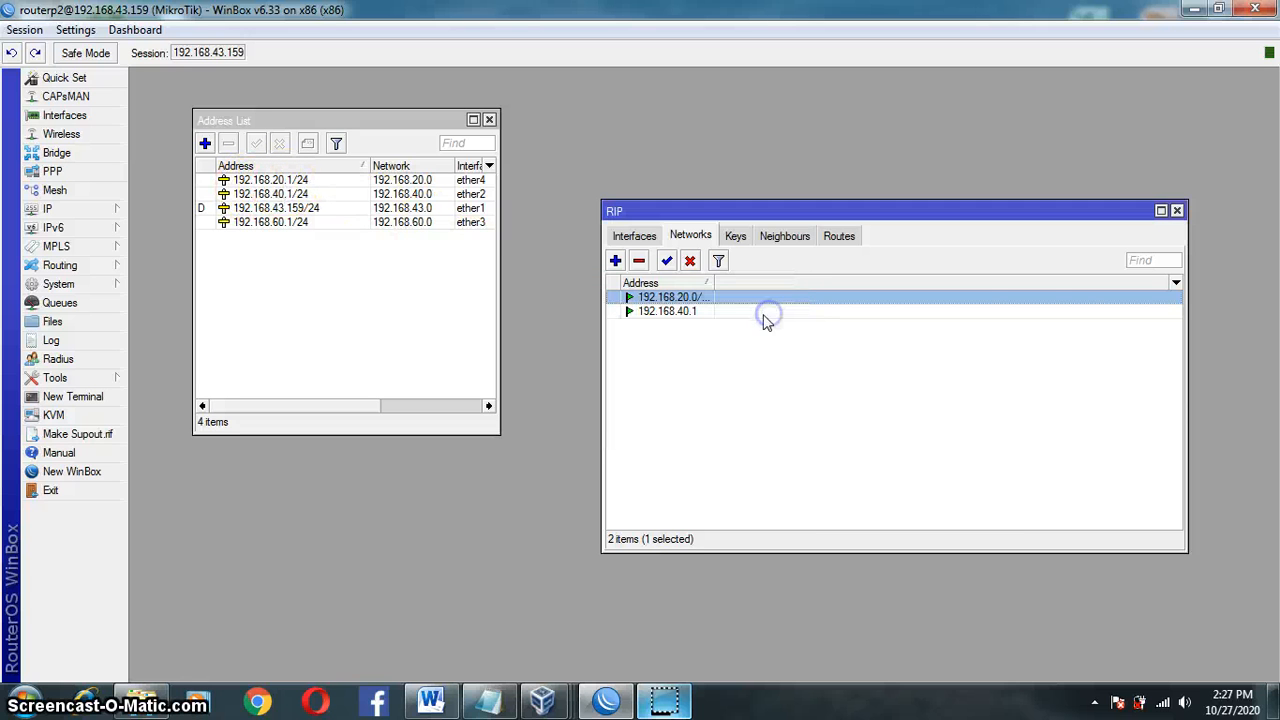
double_click(697, 311)
click(704, 309)
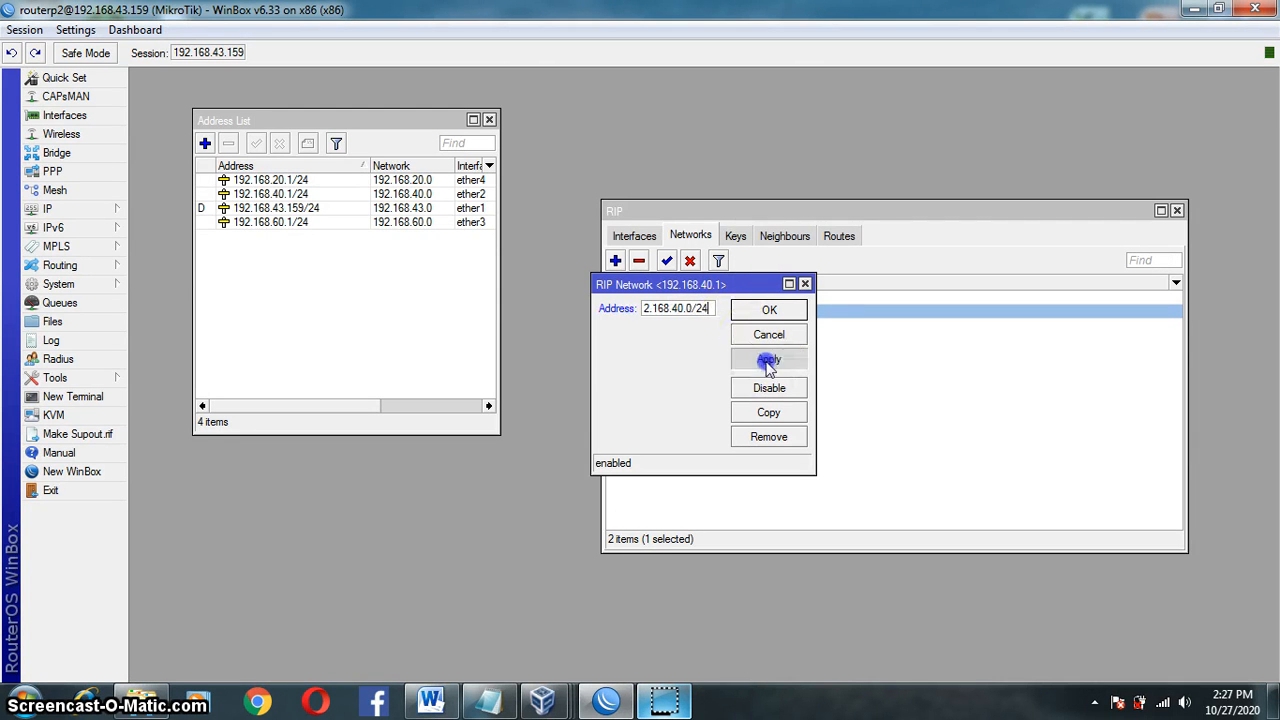
click(760, 314)
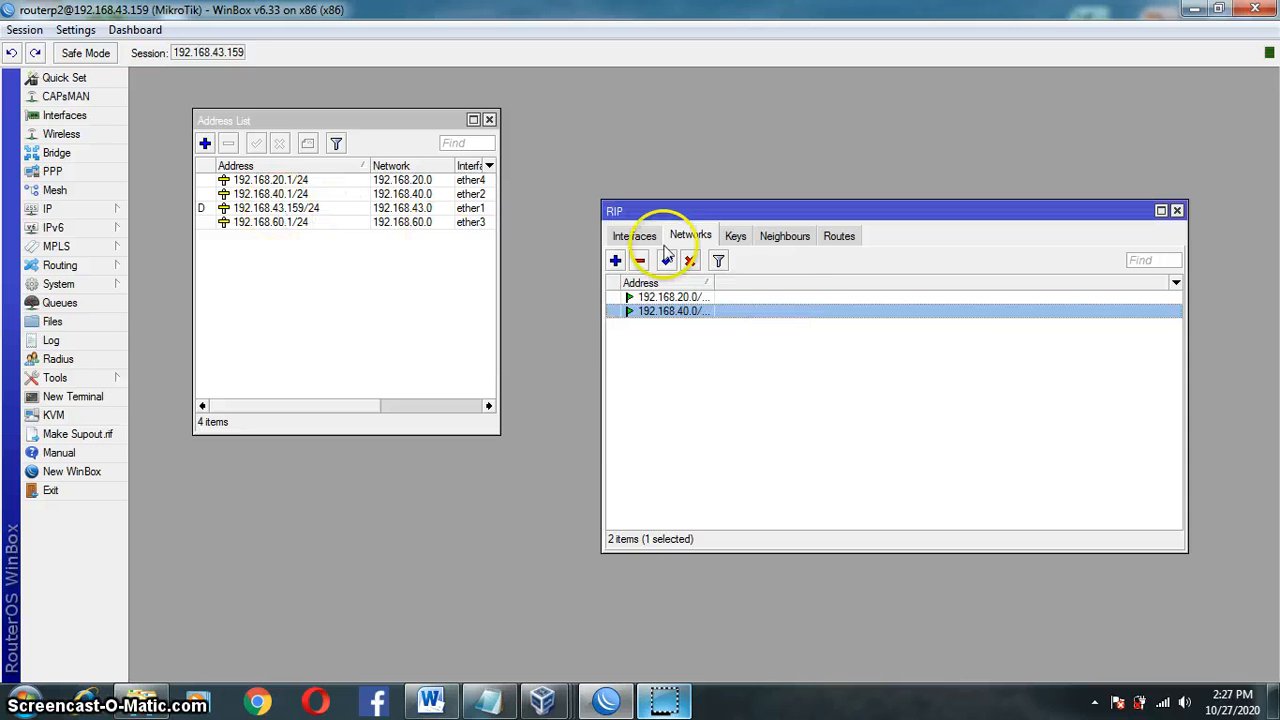
Step: Add 192.168.43.0/24 and 192.168.60.0/24 as RIP network entries
click(615, 262)
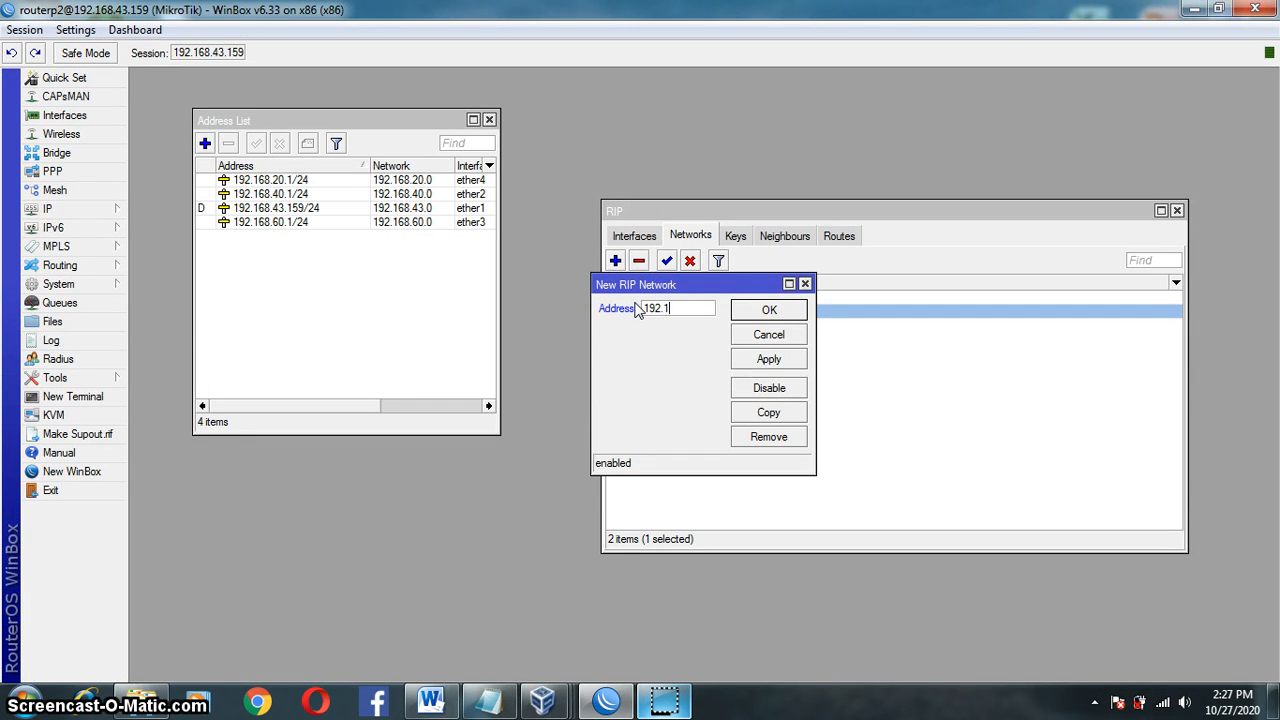
text(192.168)
click(769, 358)
click(768, 314)
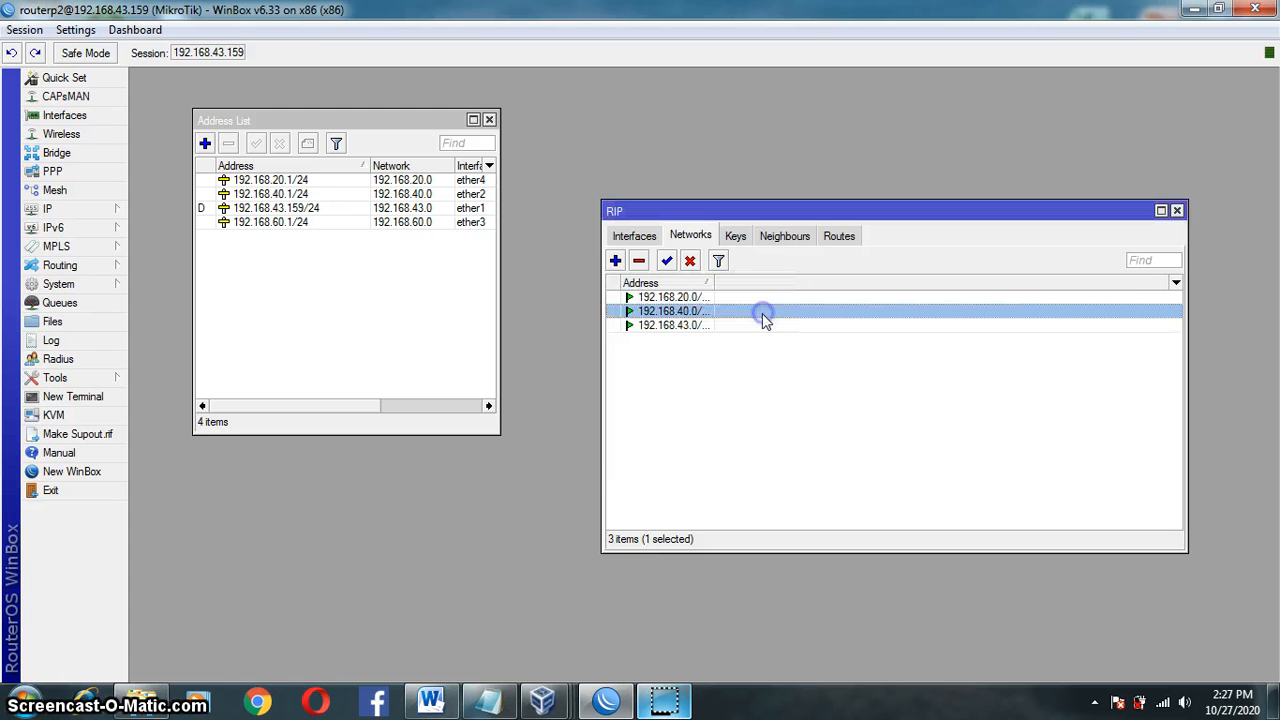
click(616, 262)
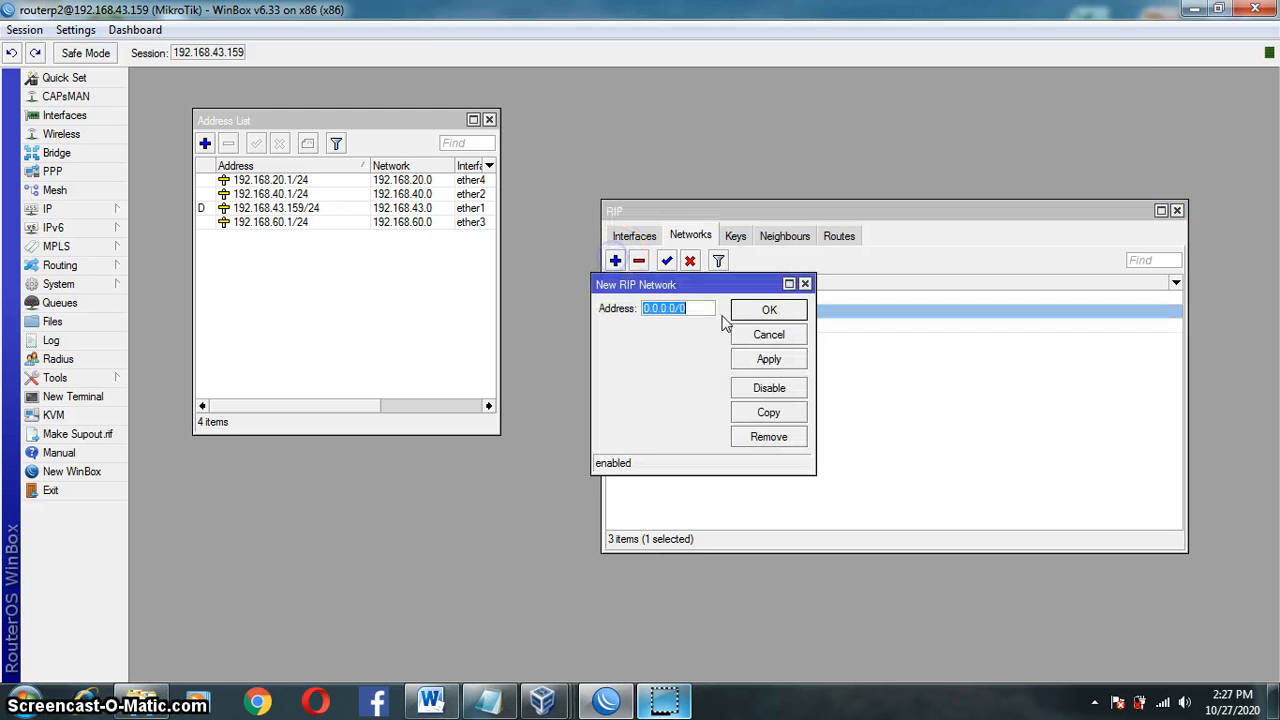
text(192.168.60.)
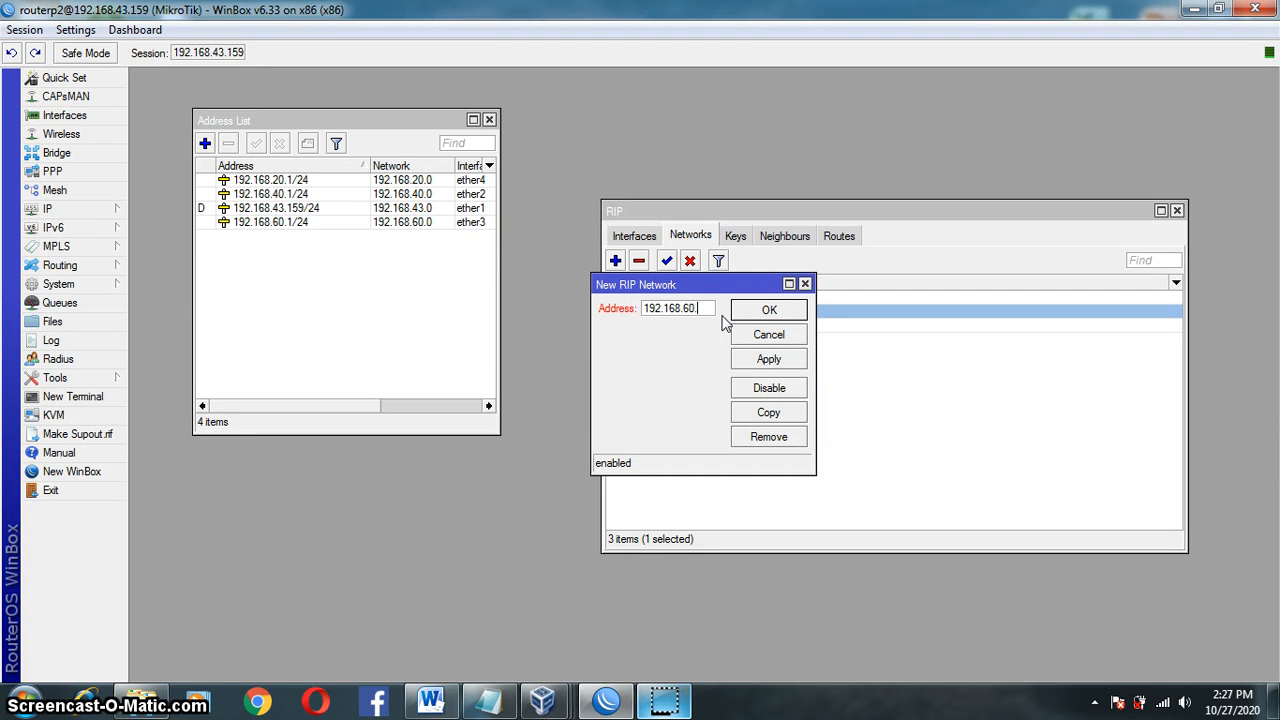
text(0/)
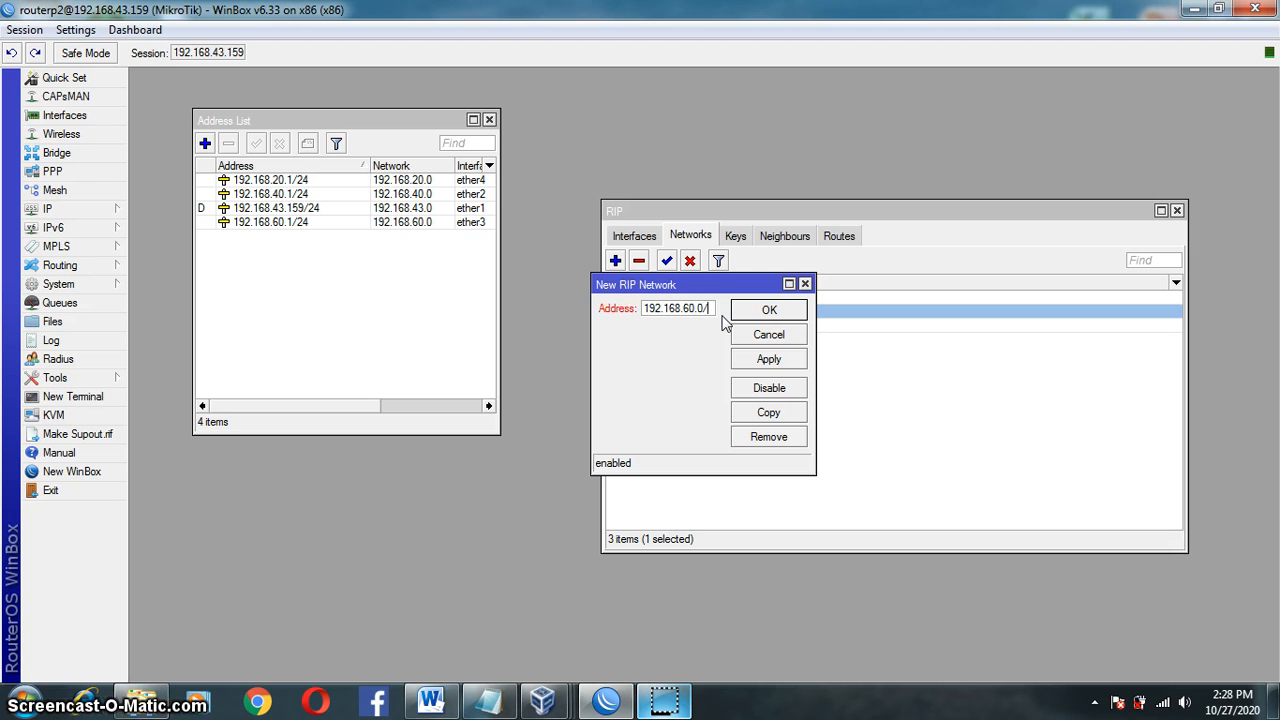
text(24)
click(769, 358)
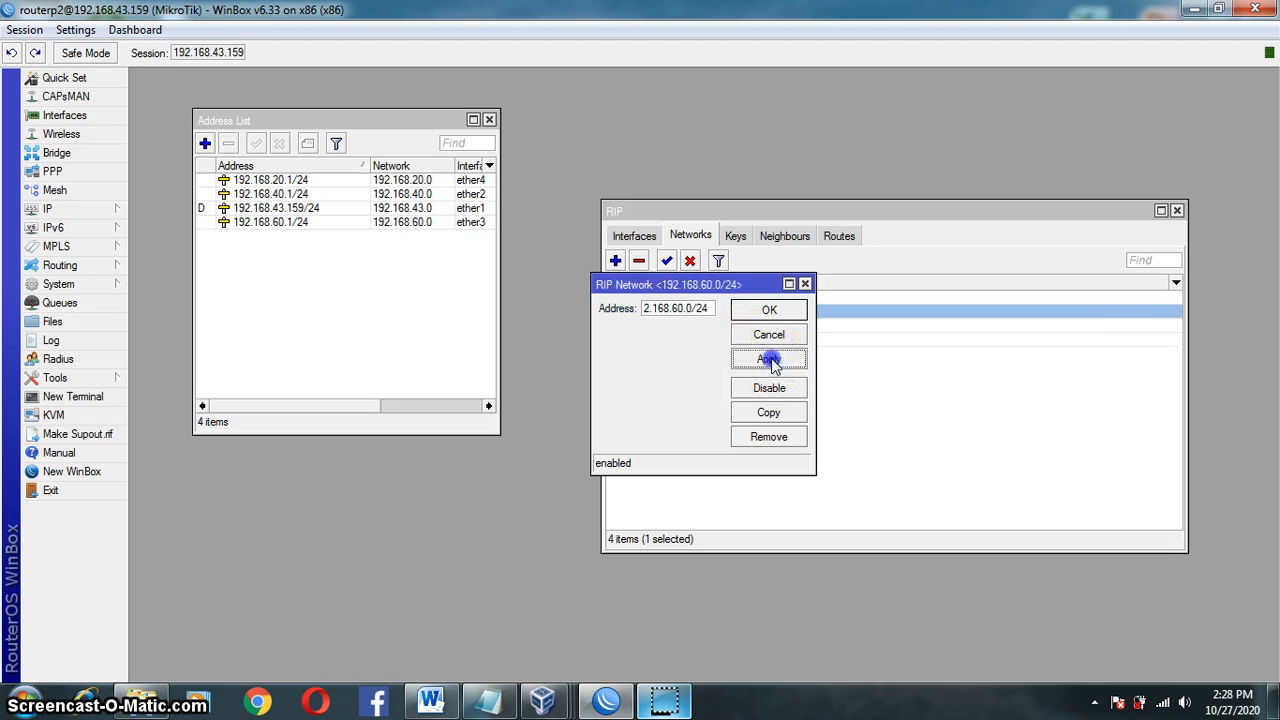
click(764, 314)
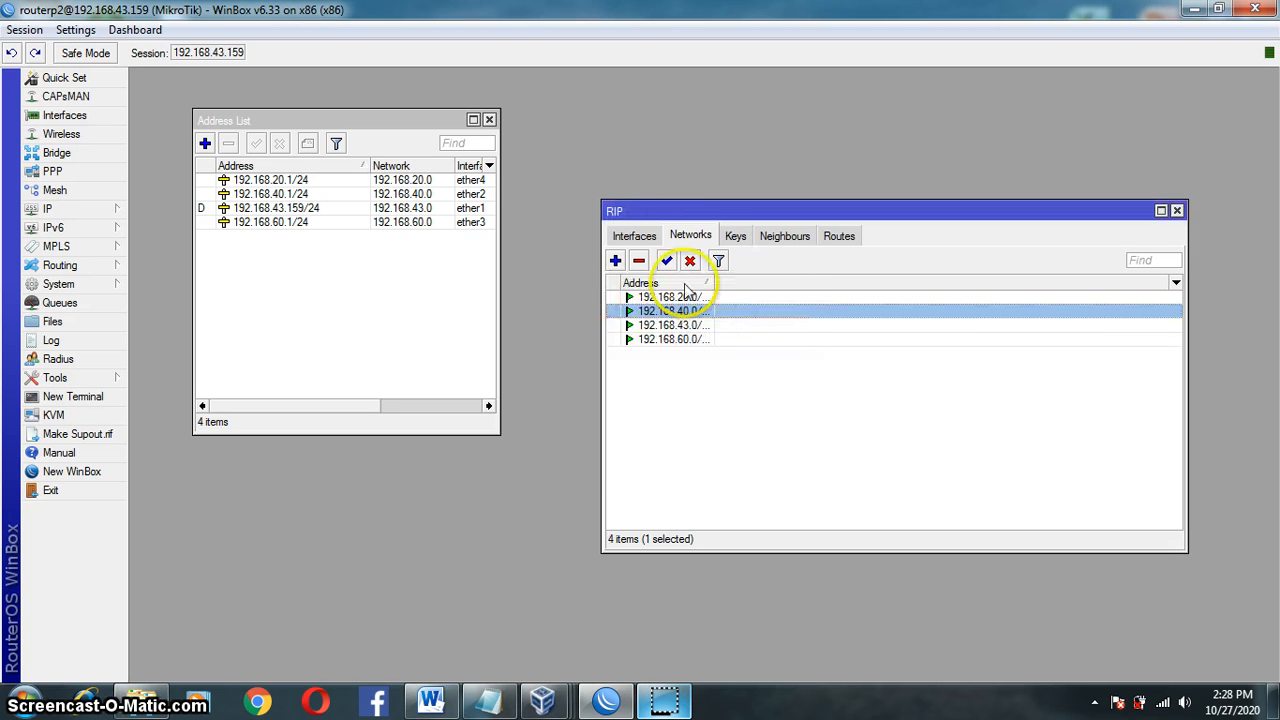
Step: Close the Address List and RIP windows
drag(410, 124, 472, 158)
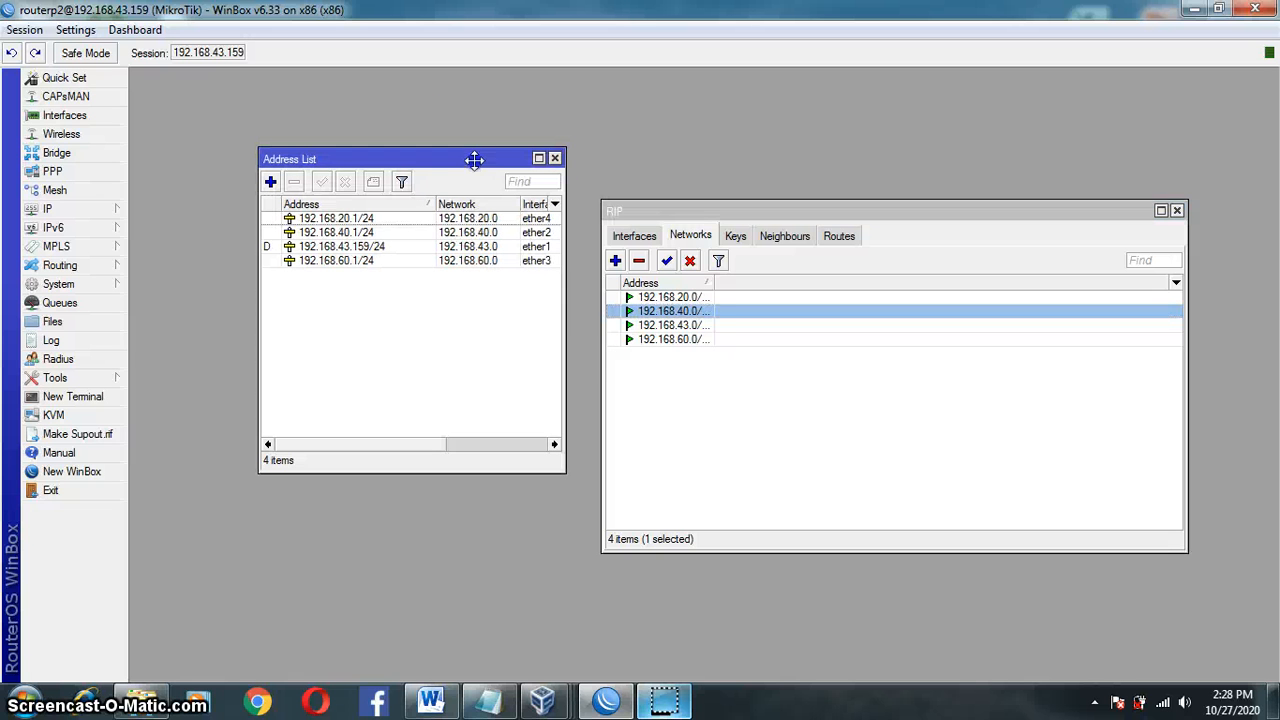
click(785, 365)
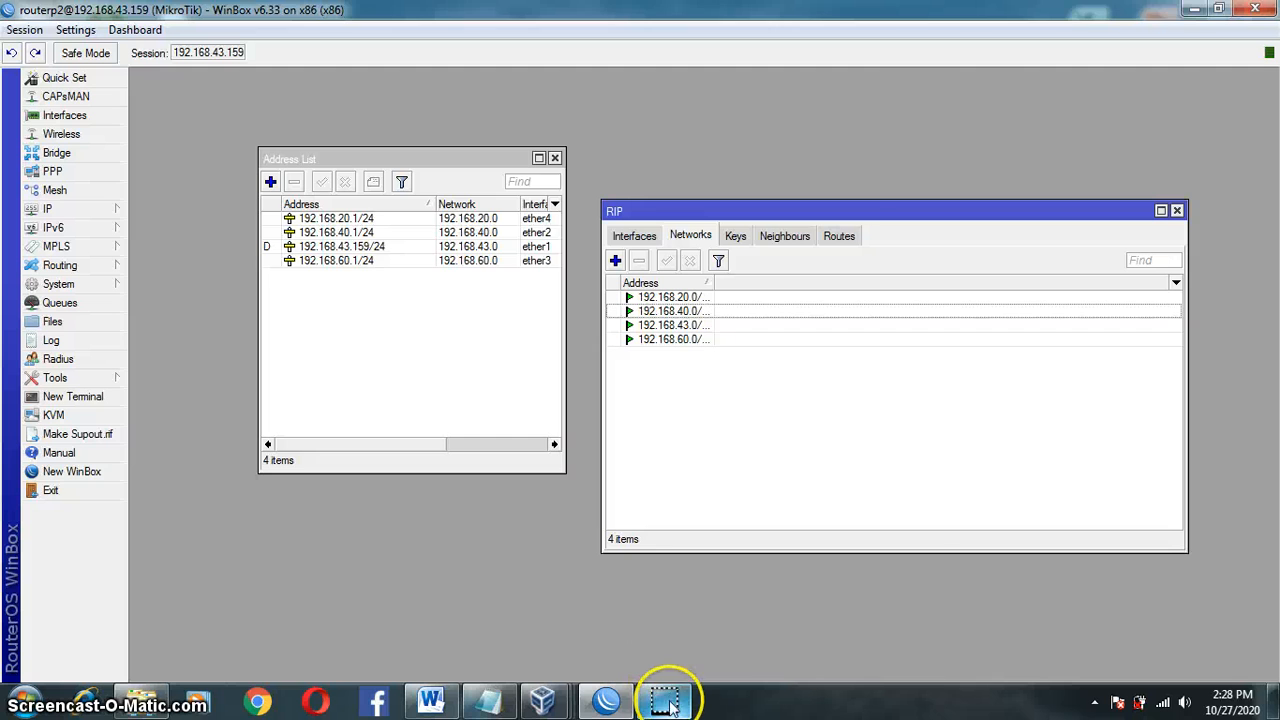
click(555, 158)
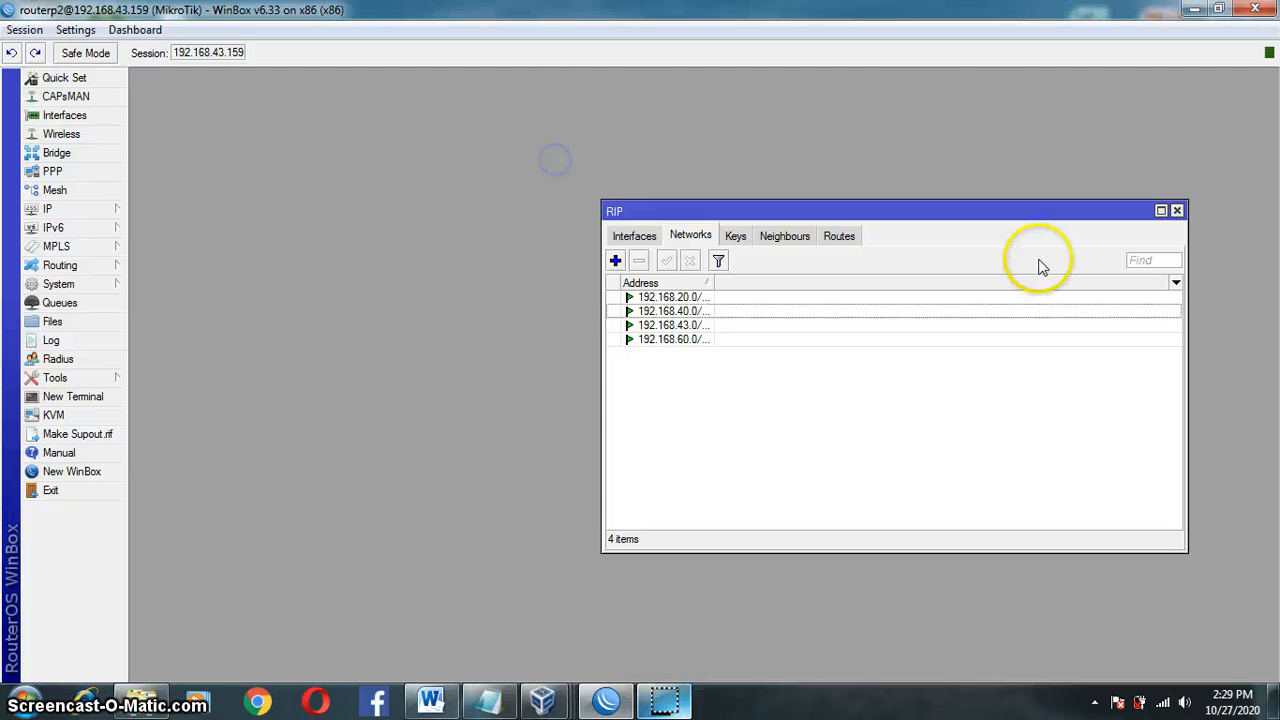
click(1177, 210)
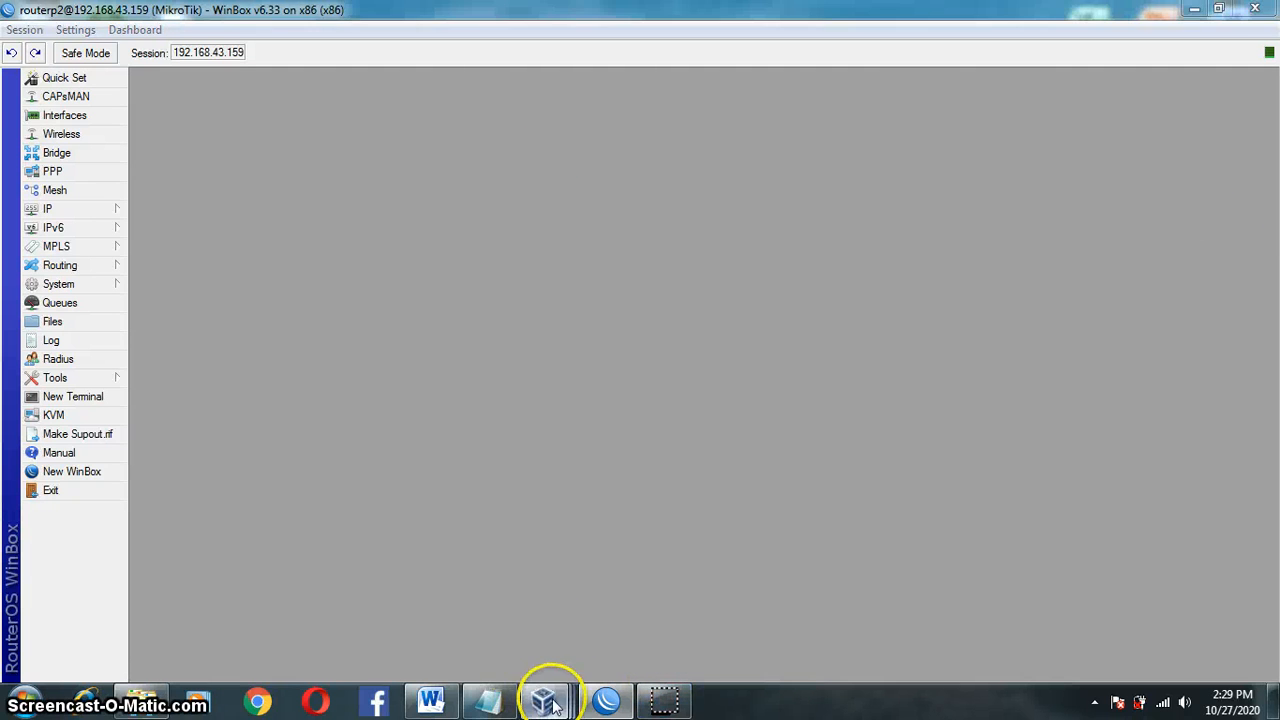
Step: Bring the User1 P2 VM forward and open its Network and Sharing Center from the tray
mouse_move(543, 700)
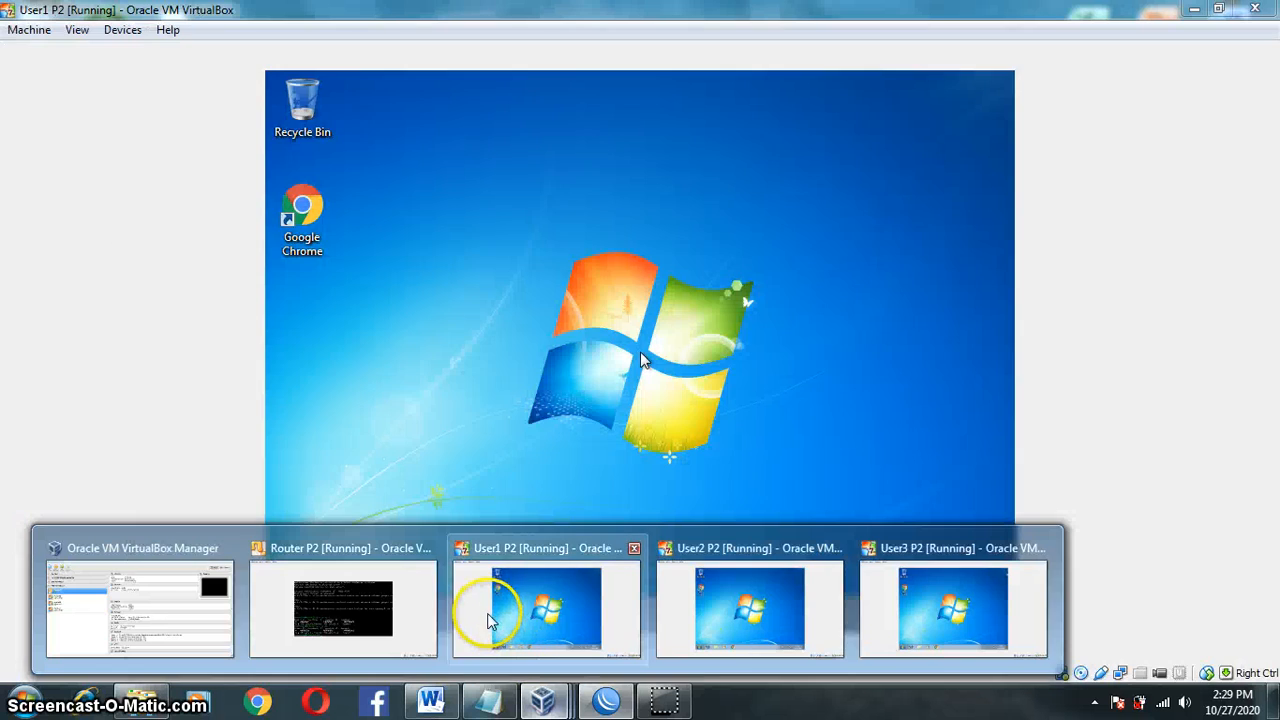
click(488, 614)
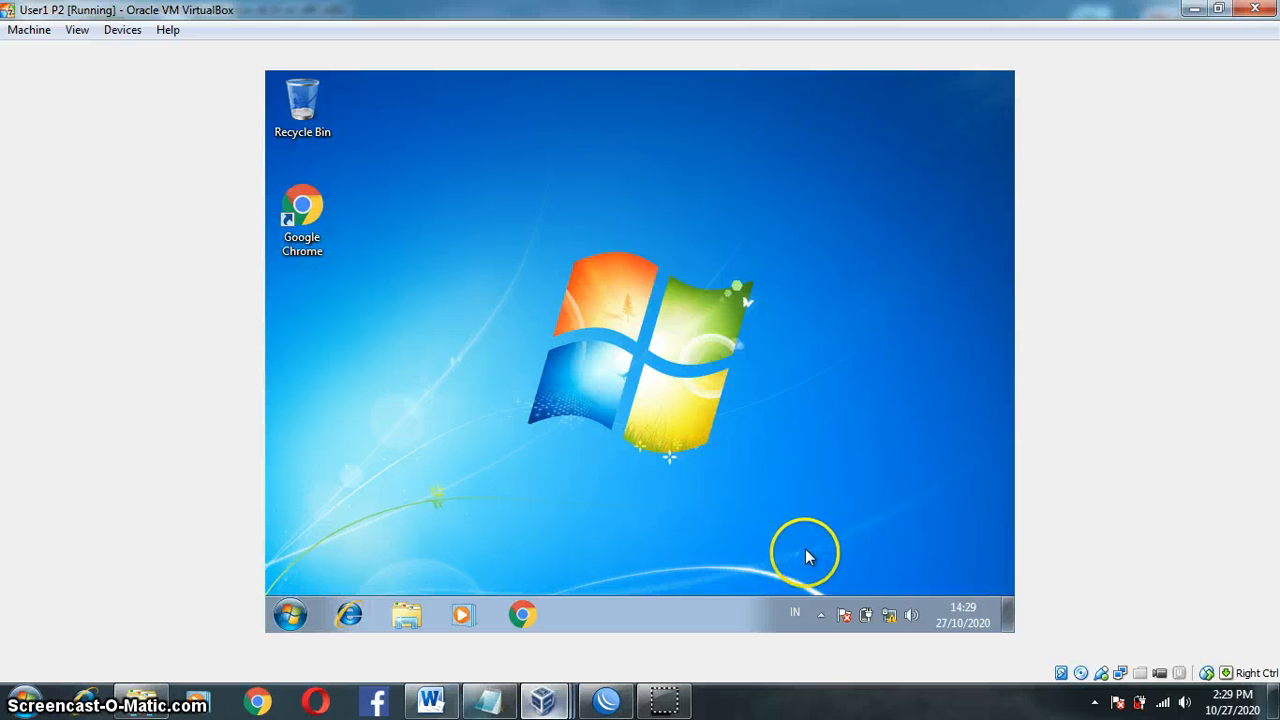
click(889, 615)
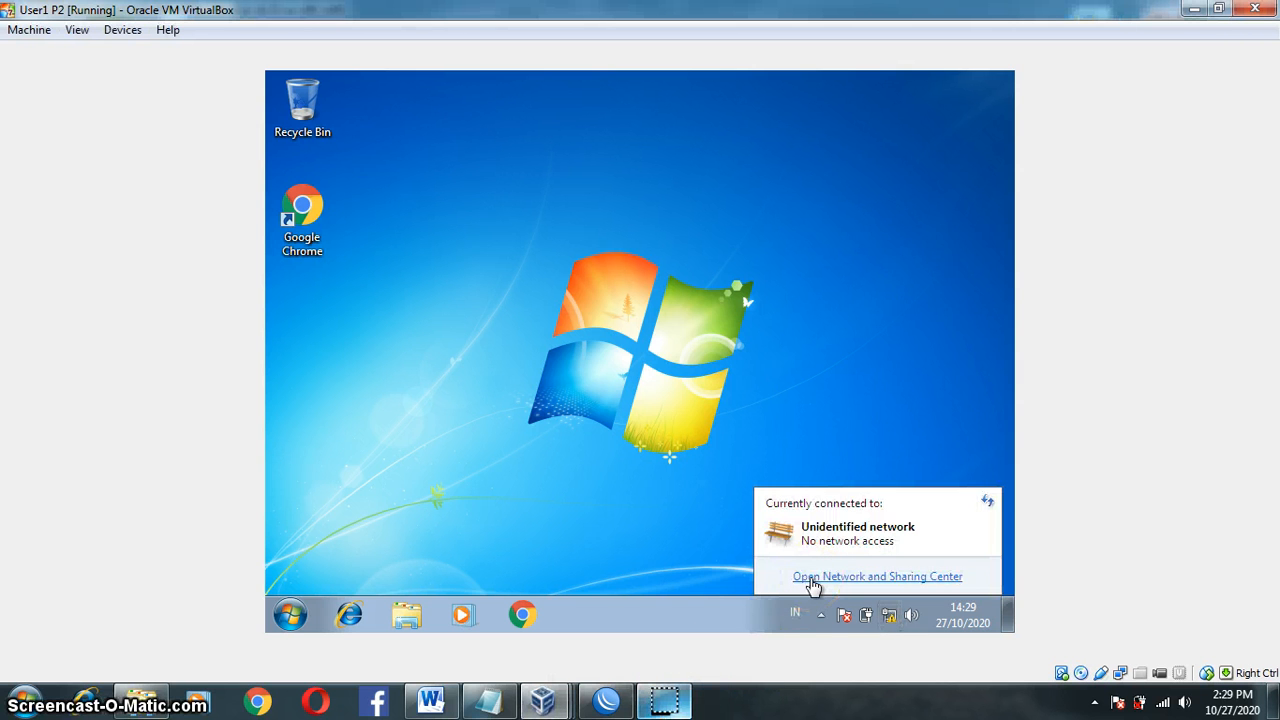
click(744, 589)
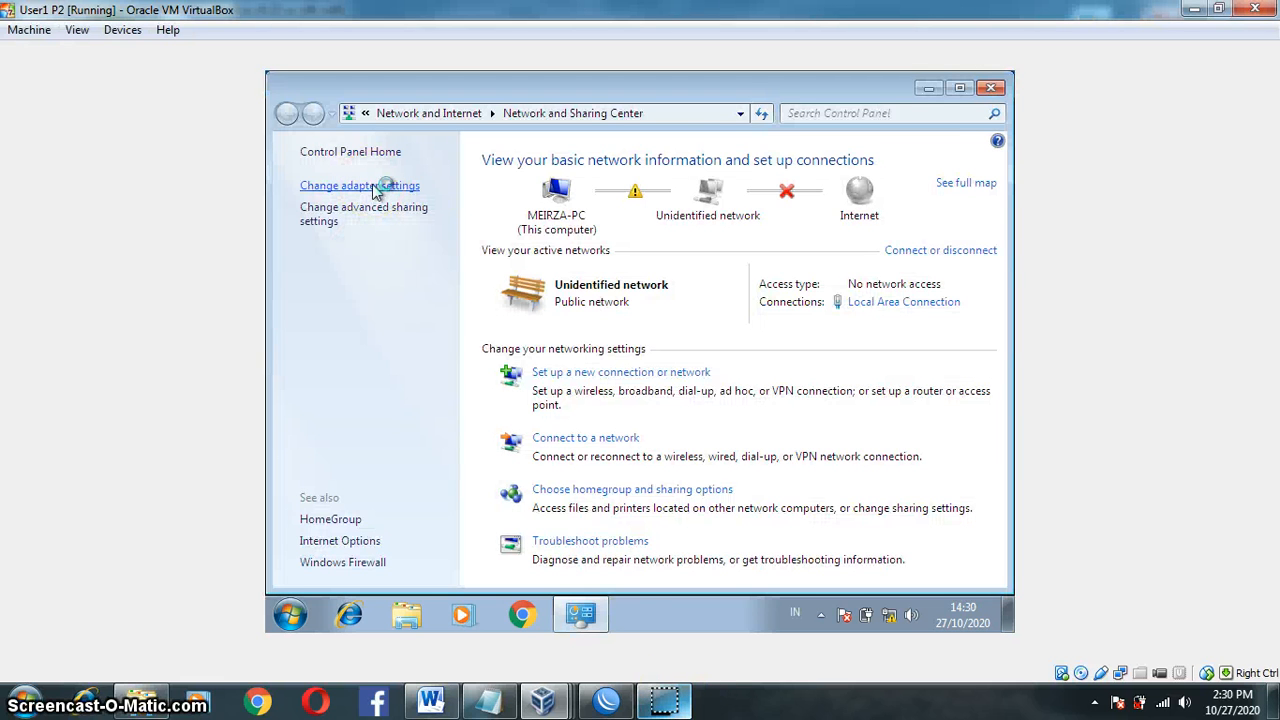
Step: Open the IPv4 (TCP/IPv4) properties of User1 P2's Local Area Connection
click(375, 188)
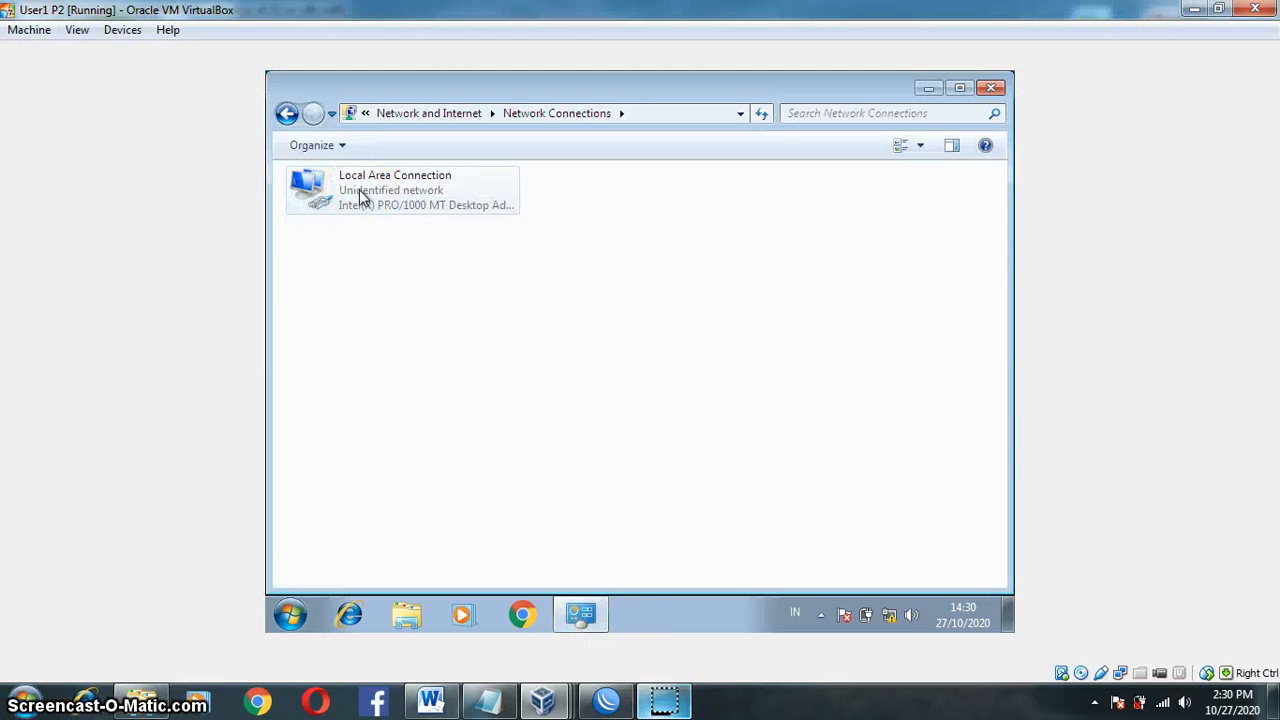
click(362, 197)
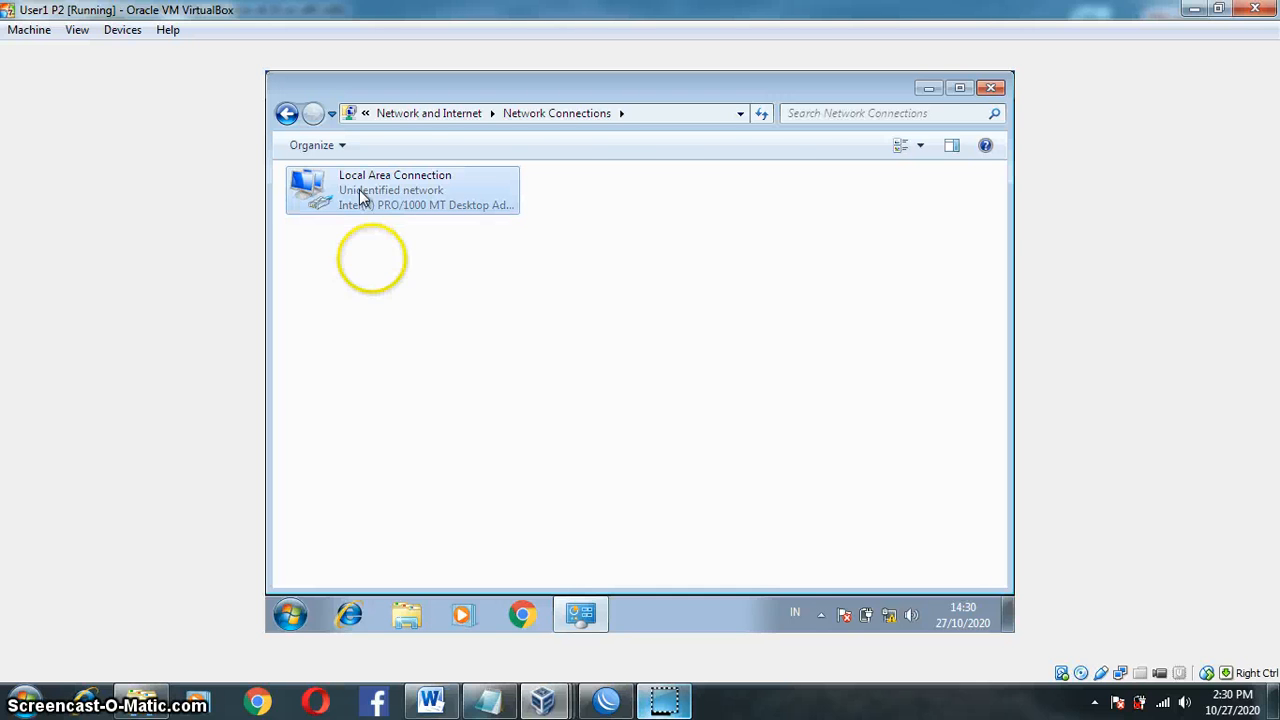
right_click(360, 190)
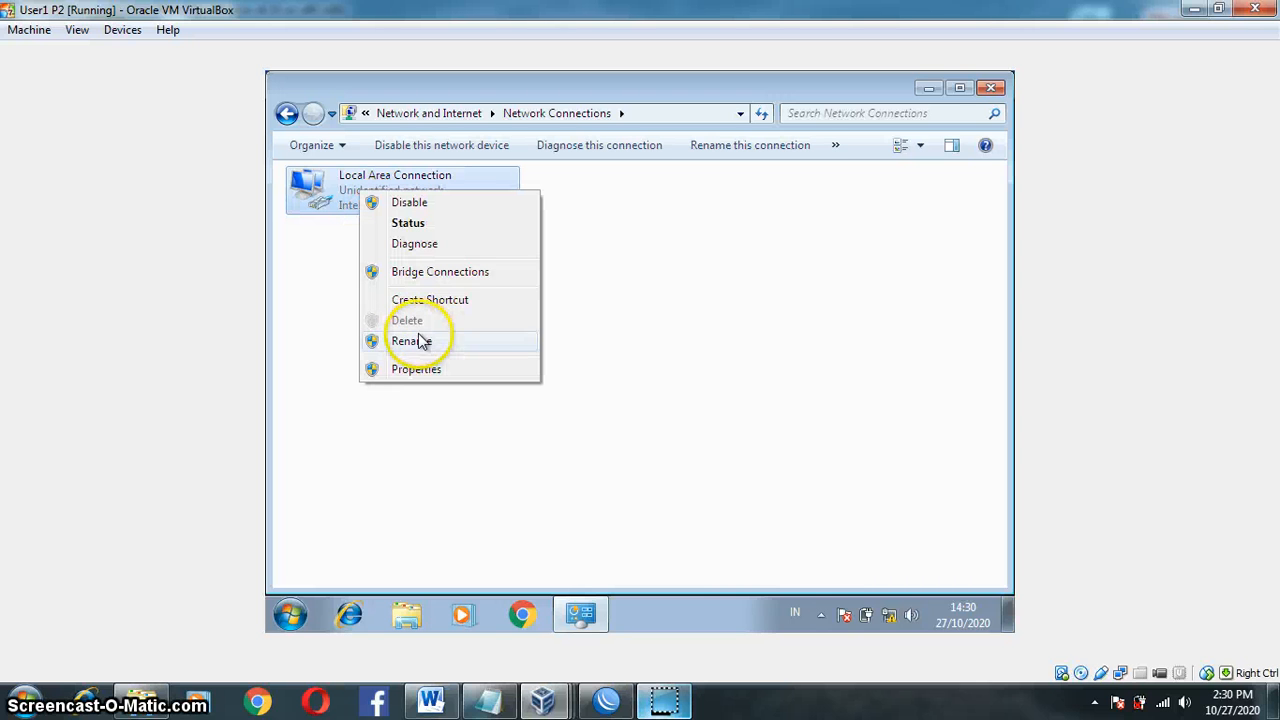
click(430, 372)
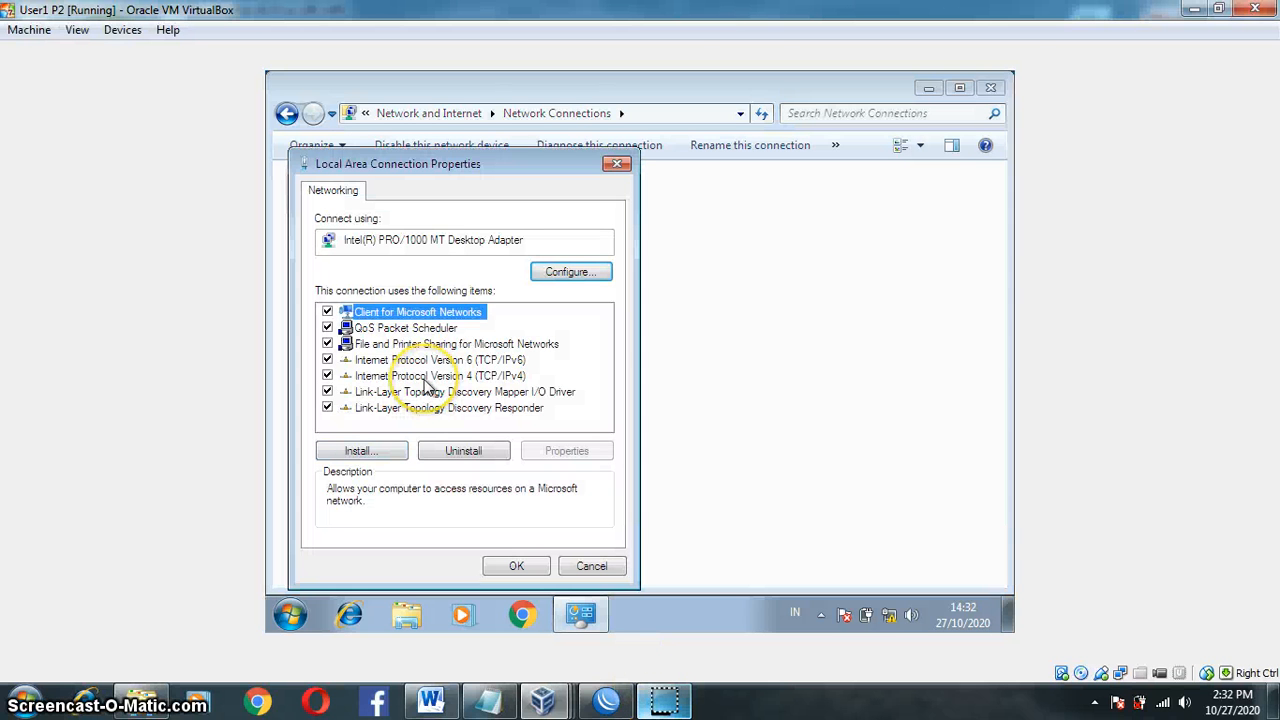
click(430, 376)
double_click(425, 379)
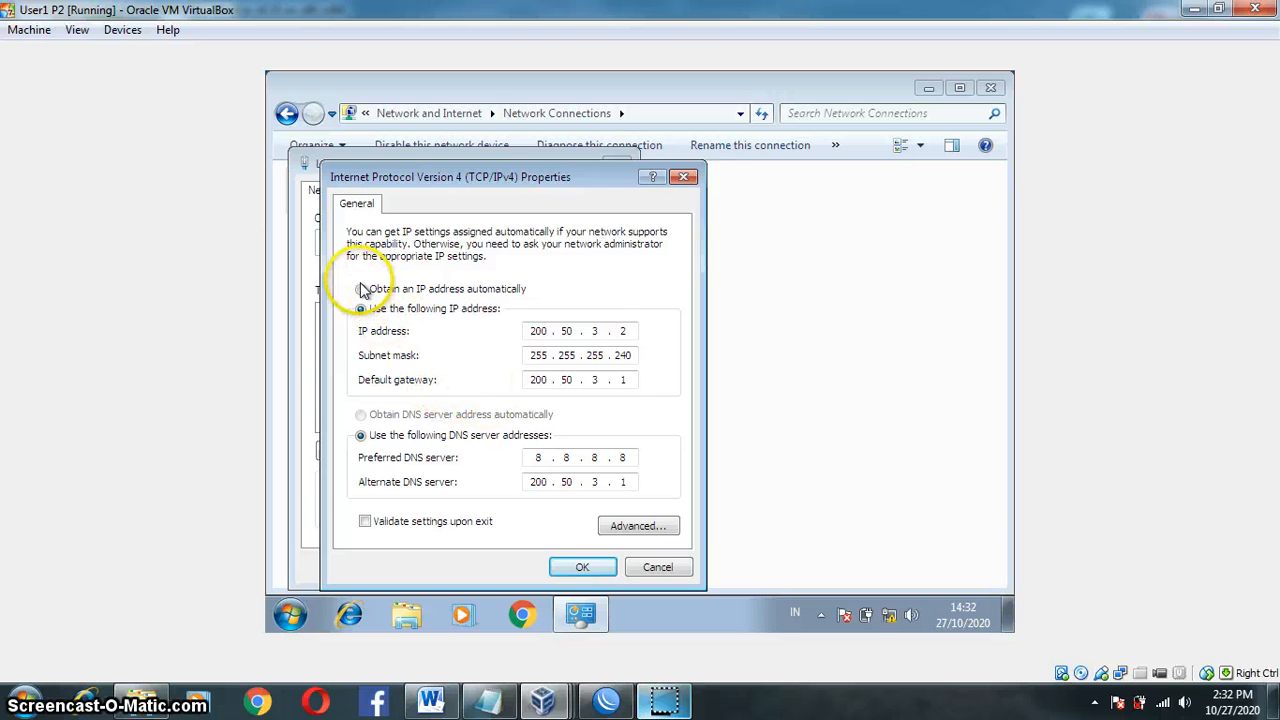
Step: Set IP and DNS to obtain automatically, confirm both dialogs, and dismiss the network location prompt
click(361, 289)
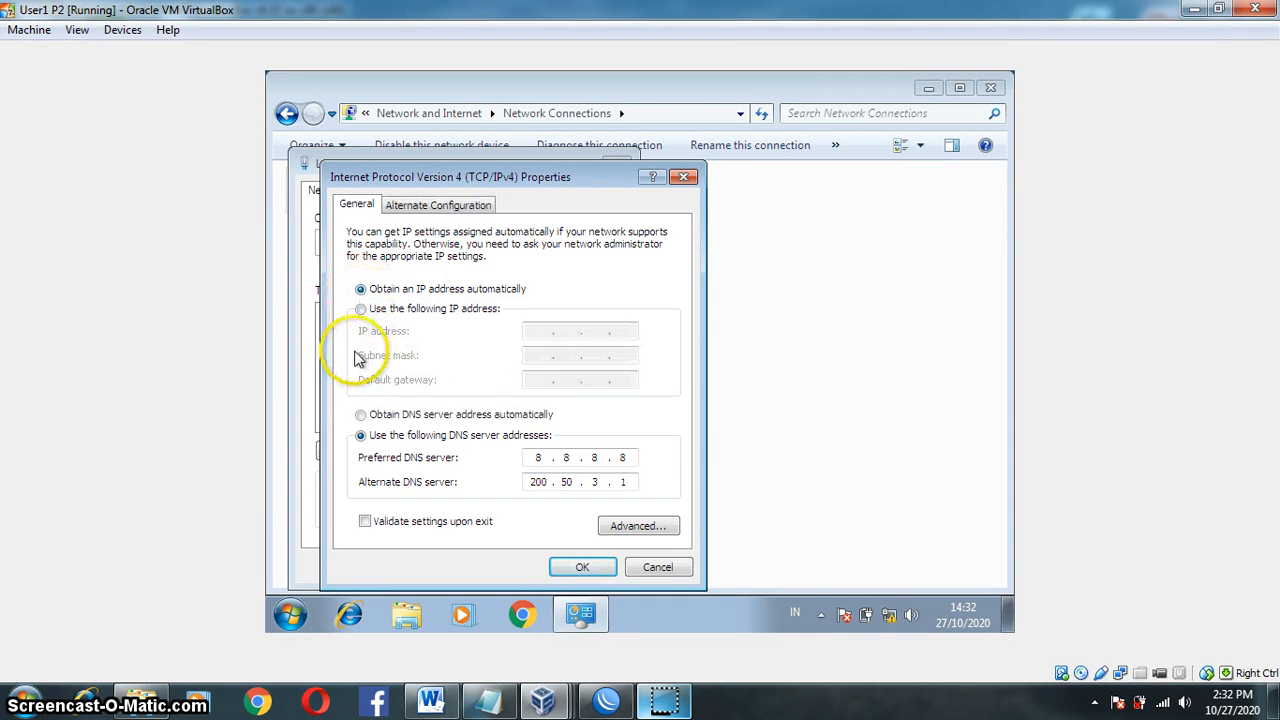
click(361, 416)
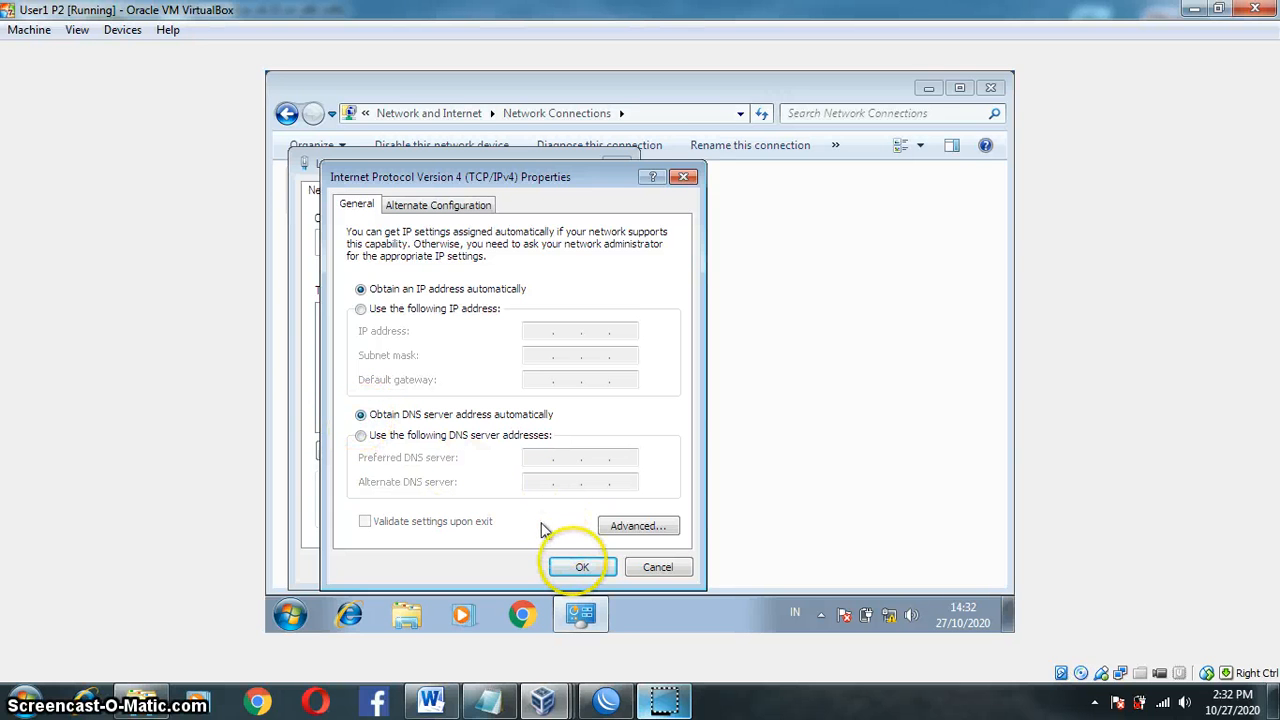
click(578, 568)
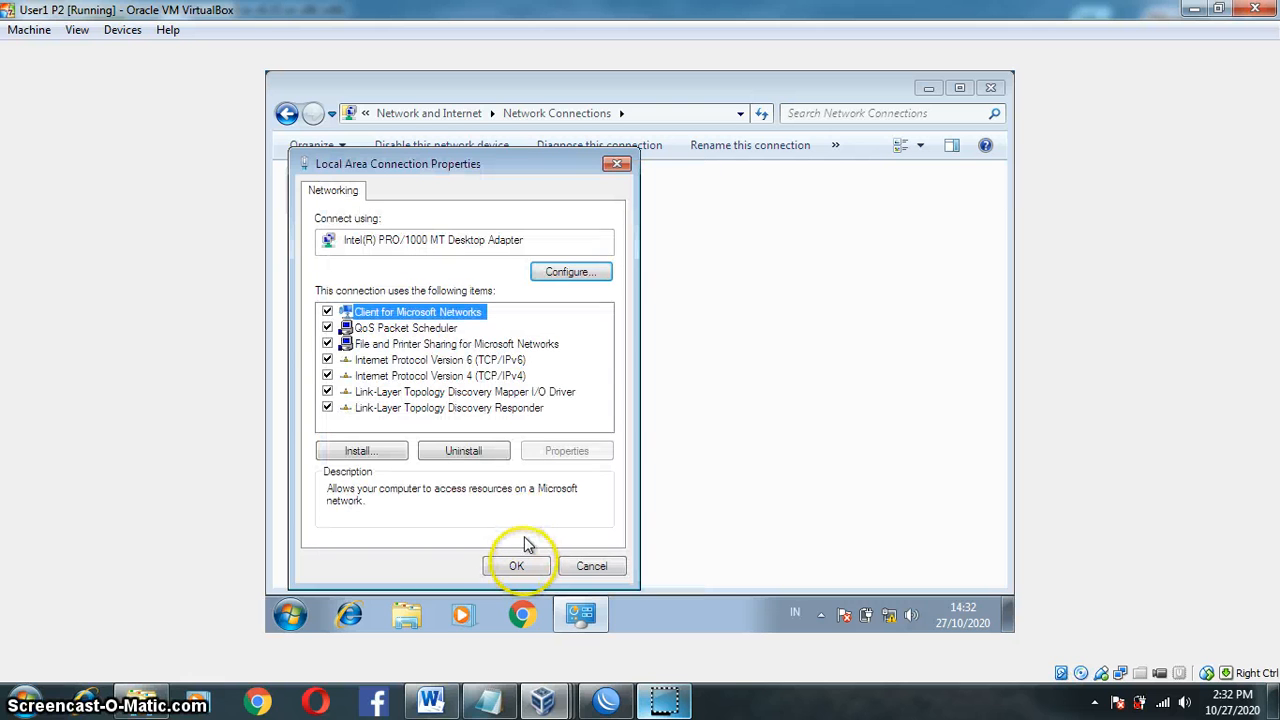
click(517, 567)
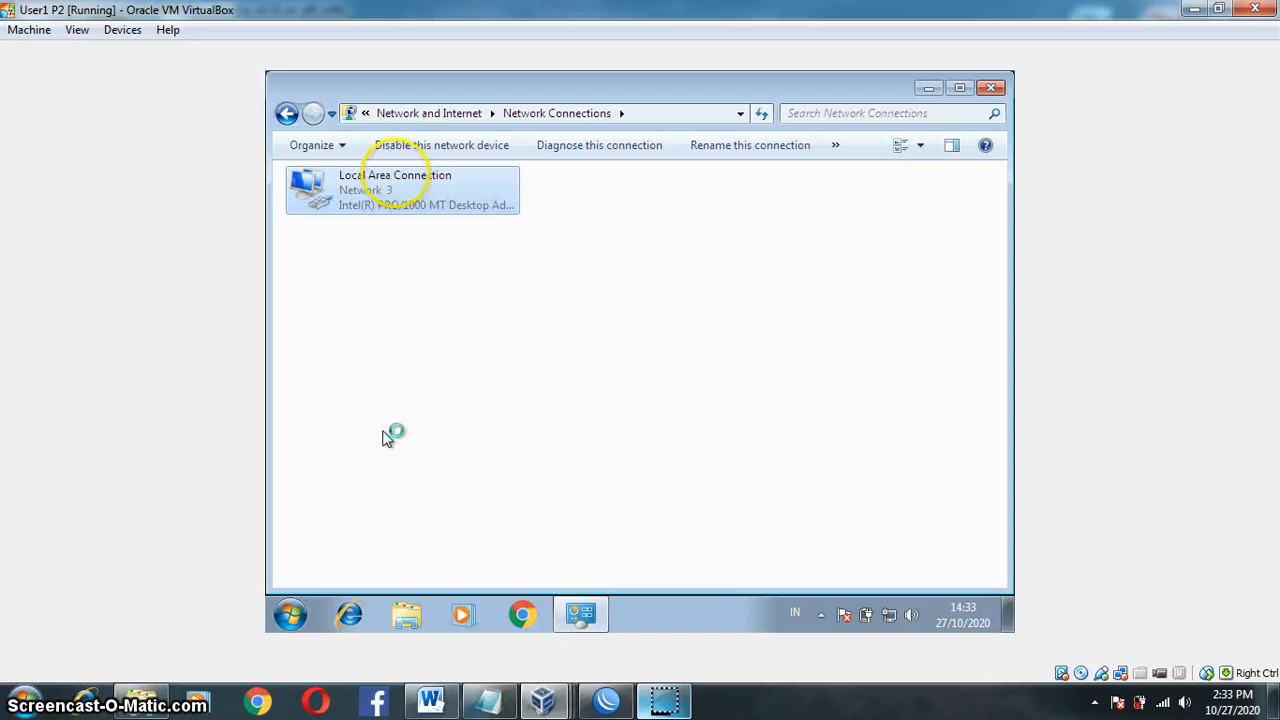
right_click(377, 186)
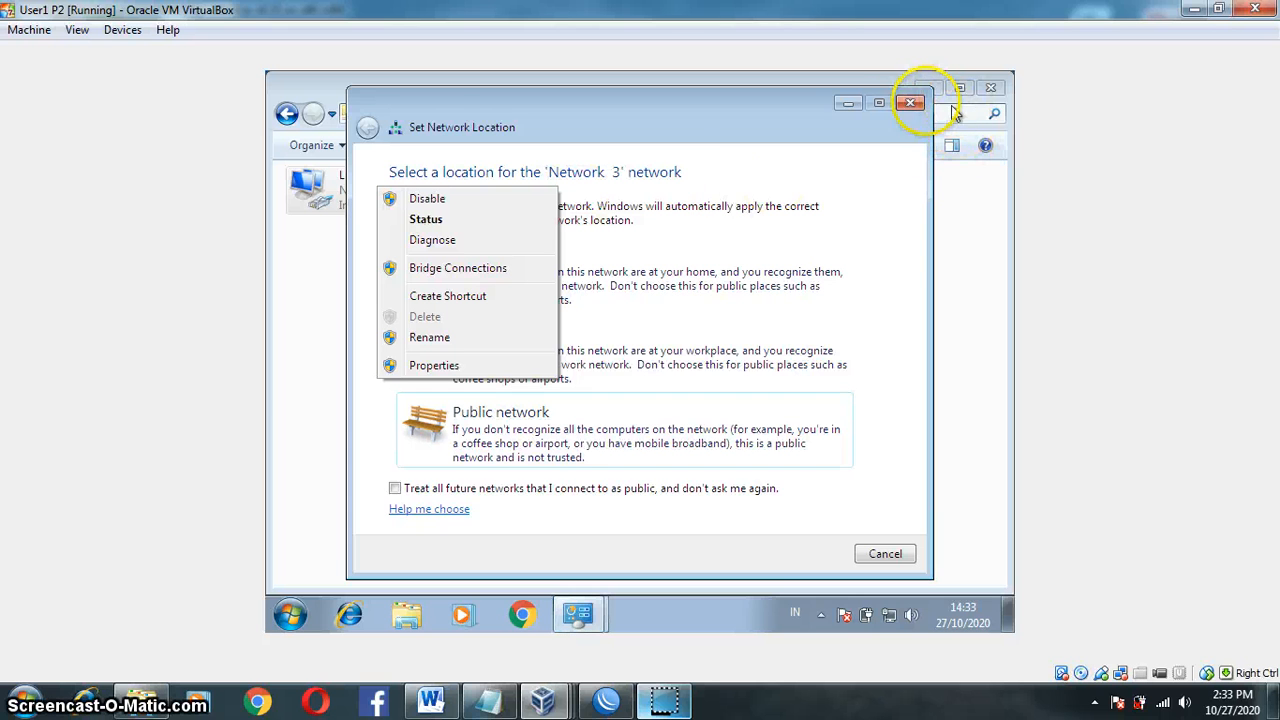
click(897, 103)
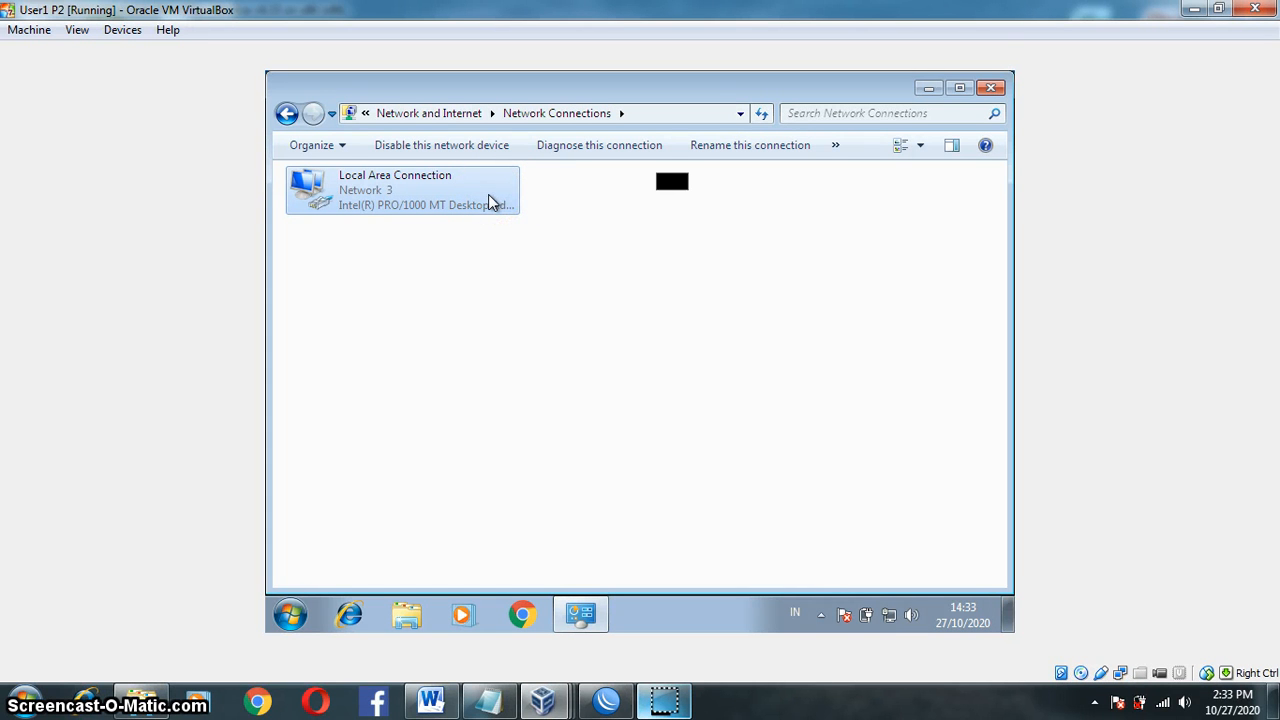
right_click(490, 197)
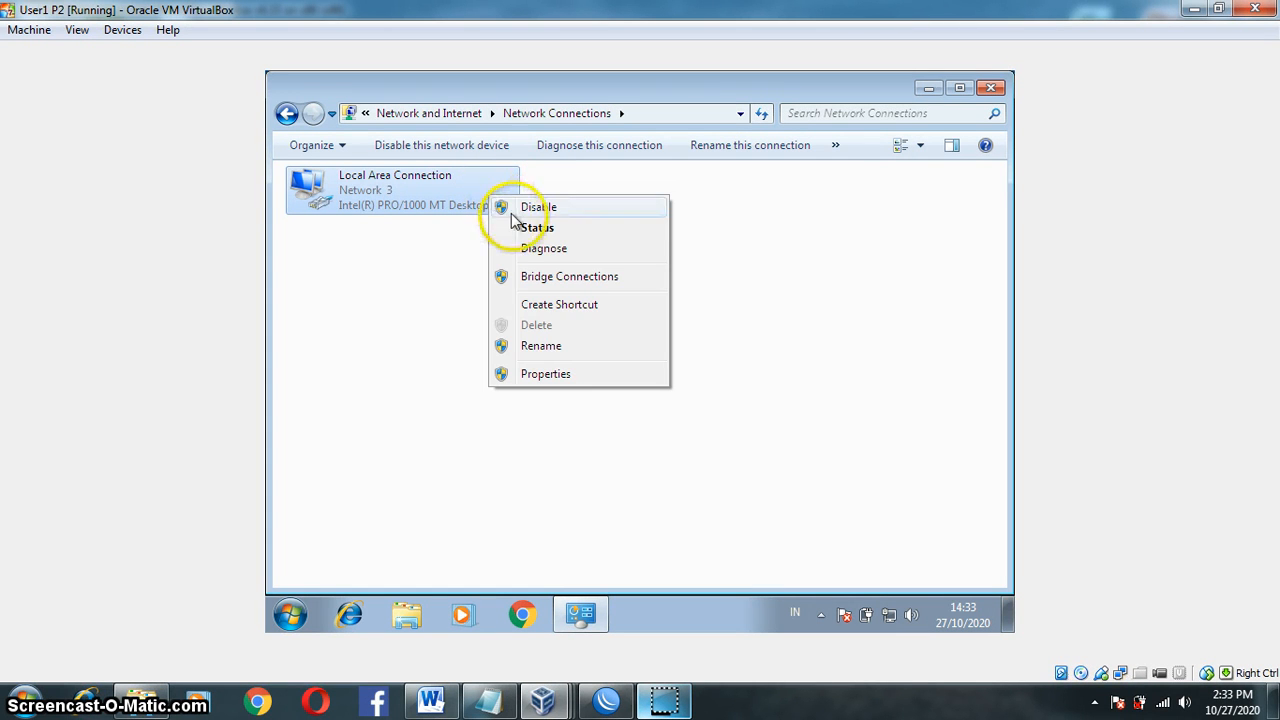
click(524, 229)
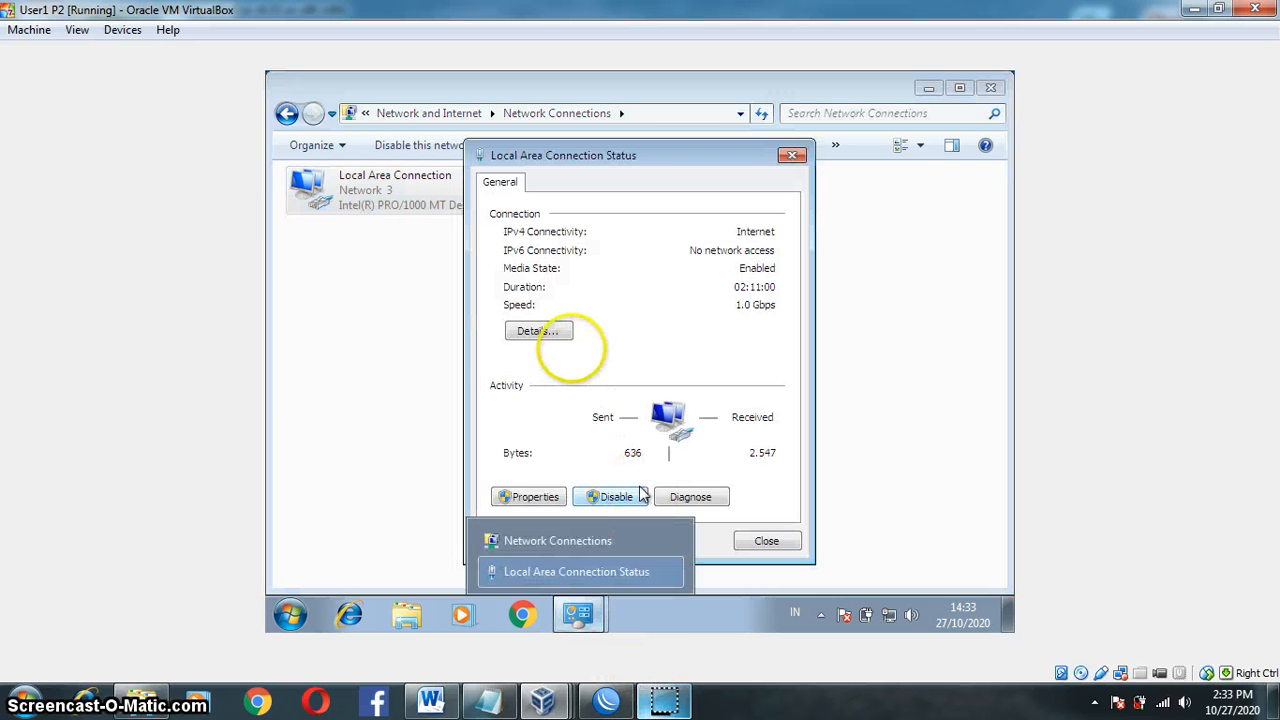
click(545, 333)
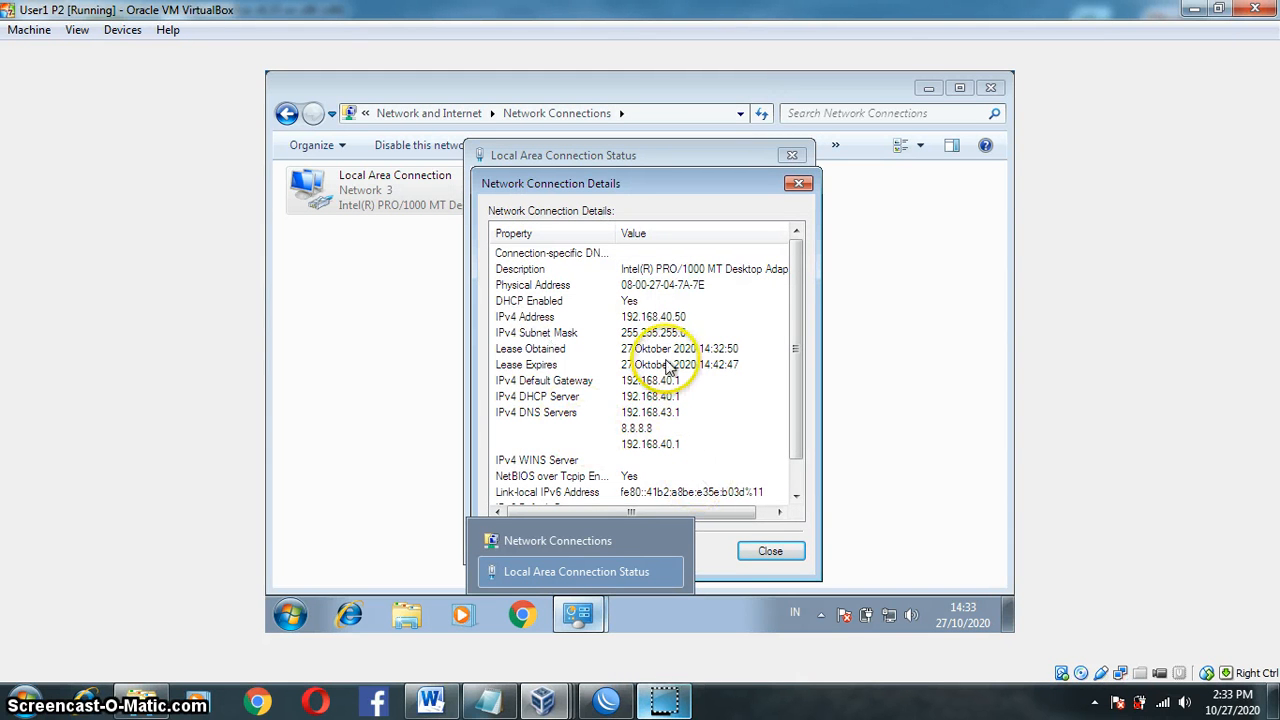
click(580, 335)
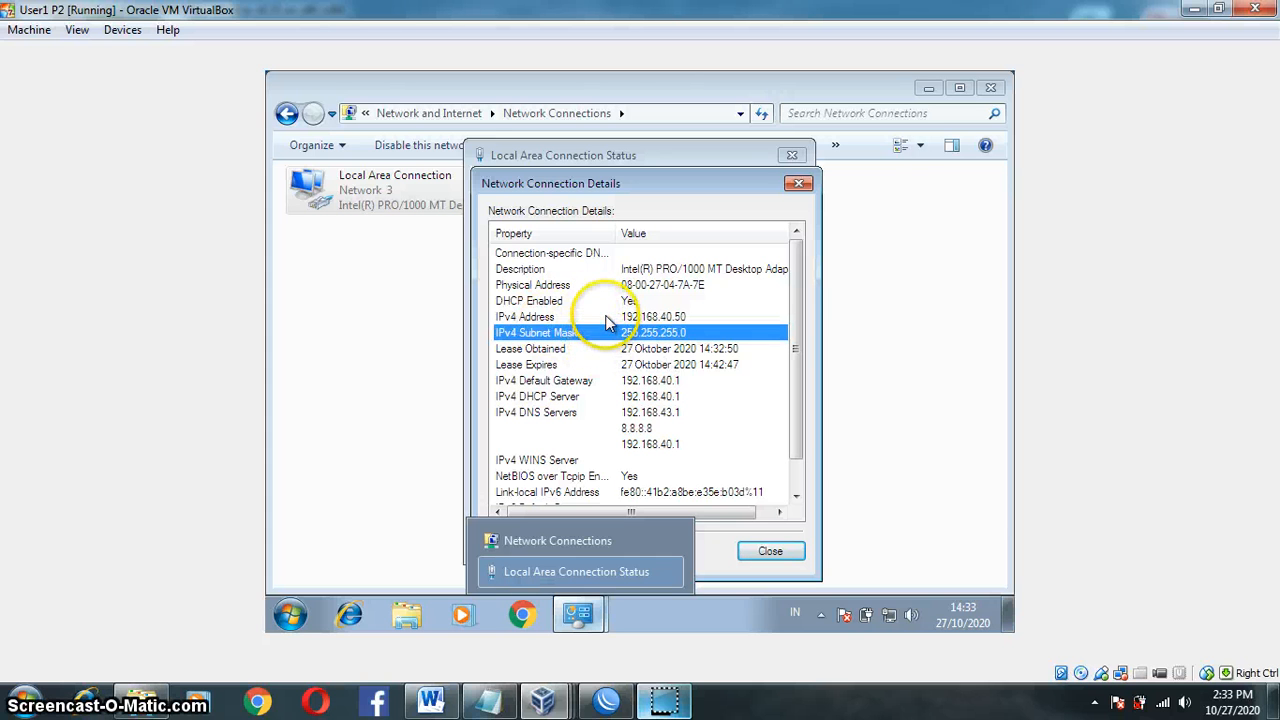
click(595, 316)
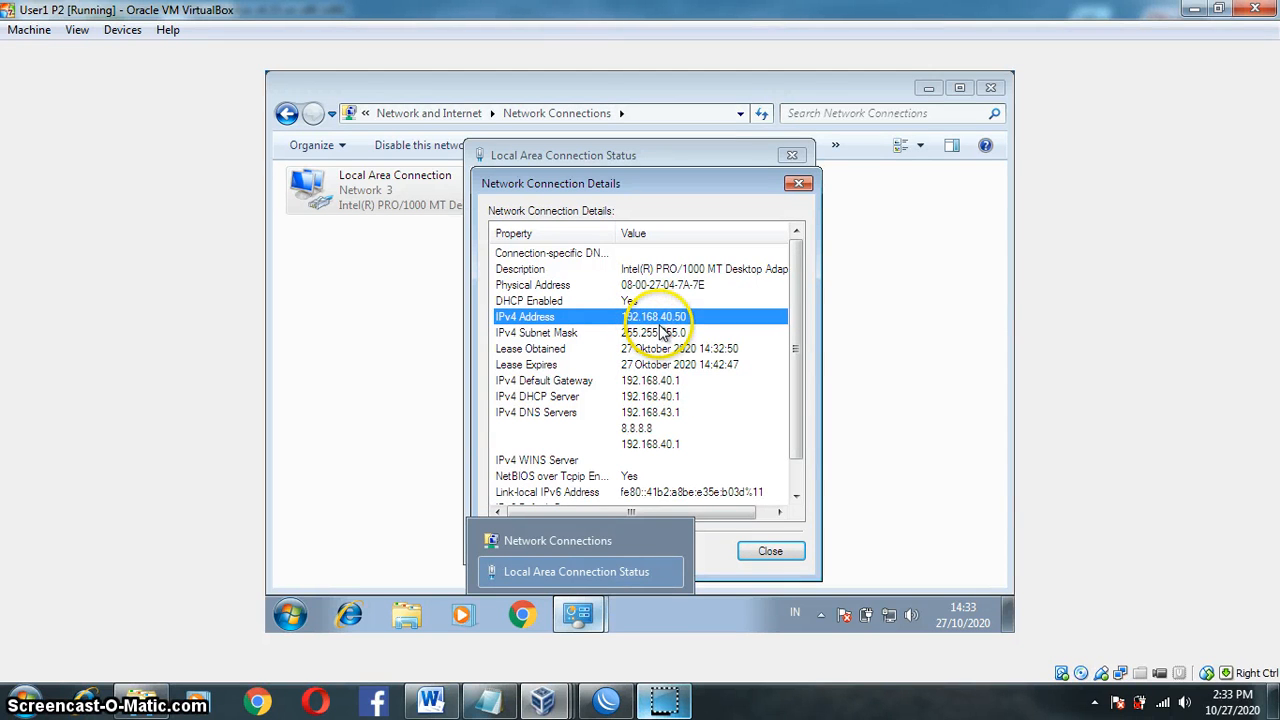
click(766, 551)
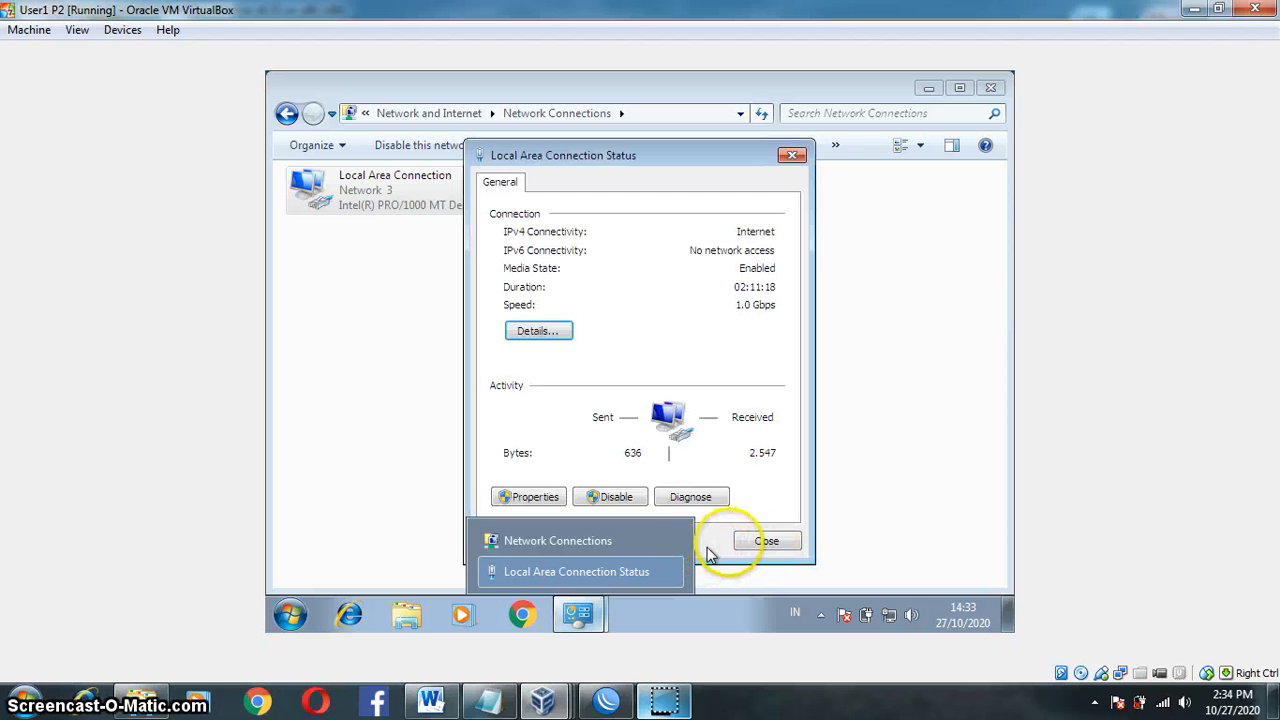
click(757, 543)
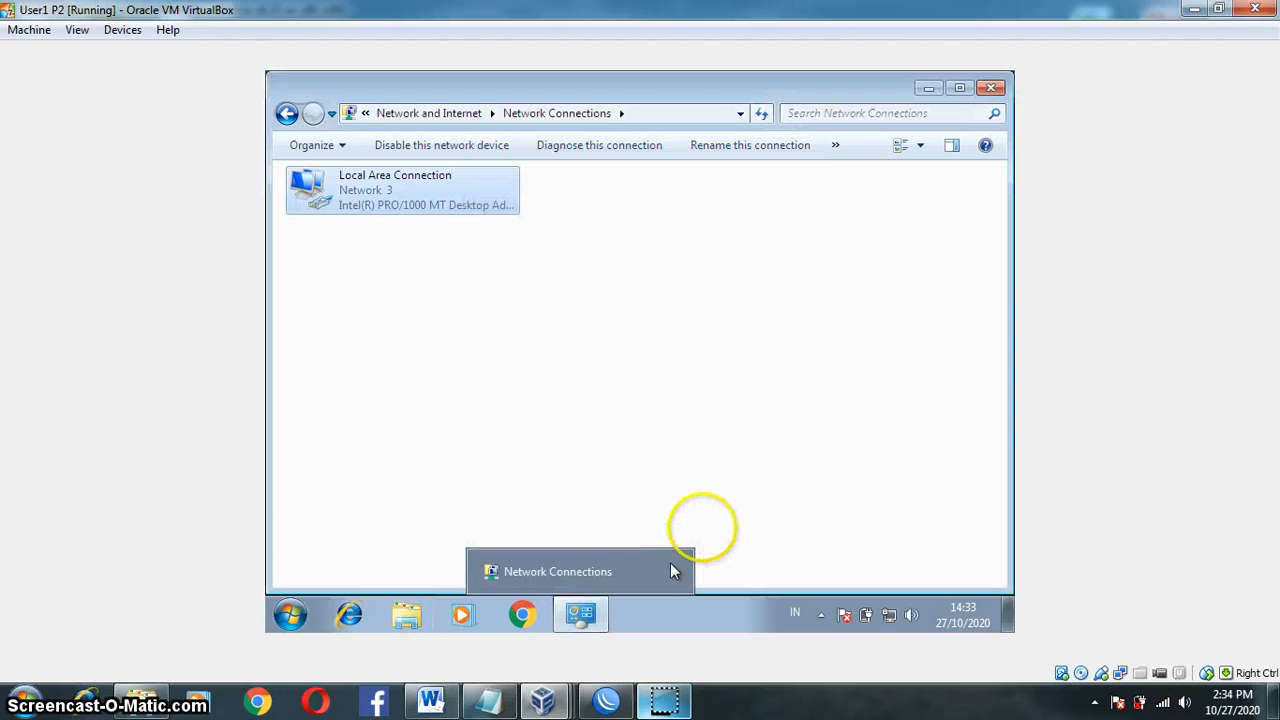
click(716, 527)
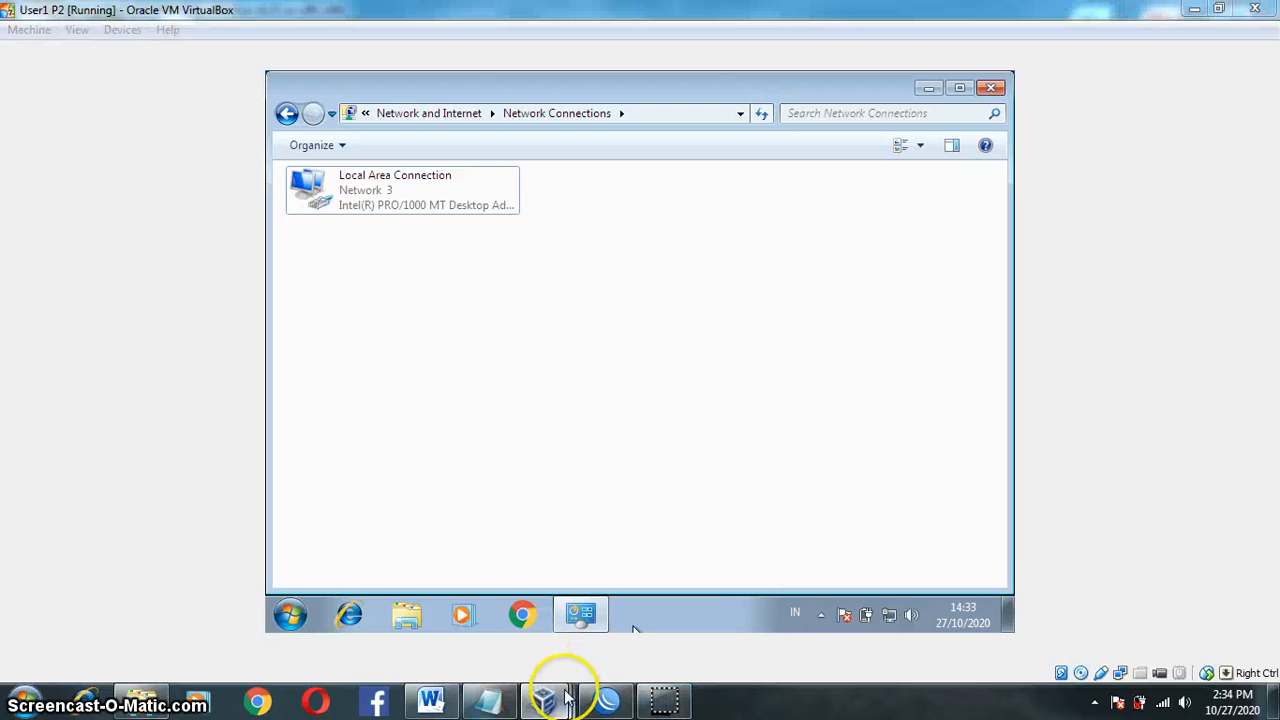
Step: Bring the User2 P2 VM forward and open its Network and Sharing Center
mouse_move(562, 692)
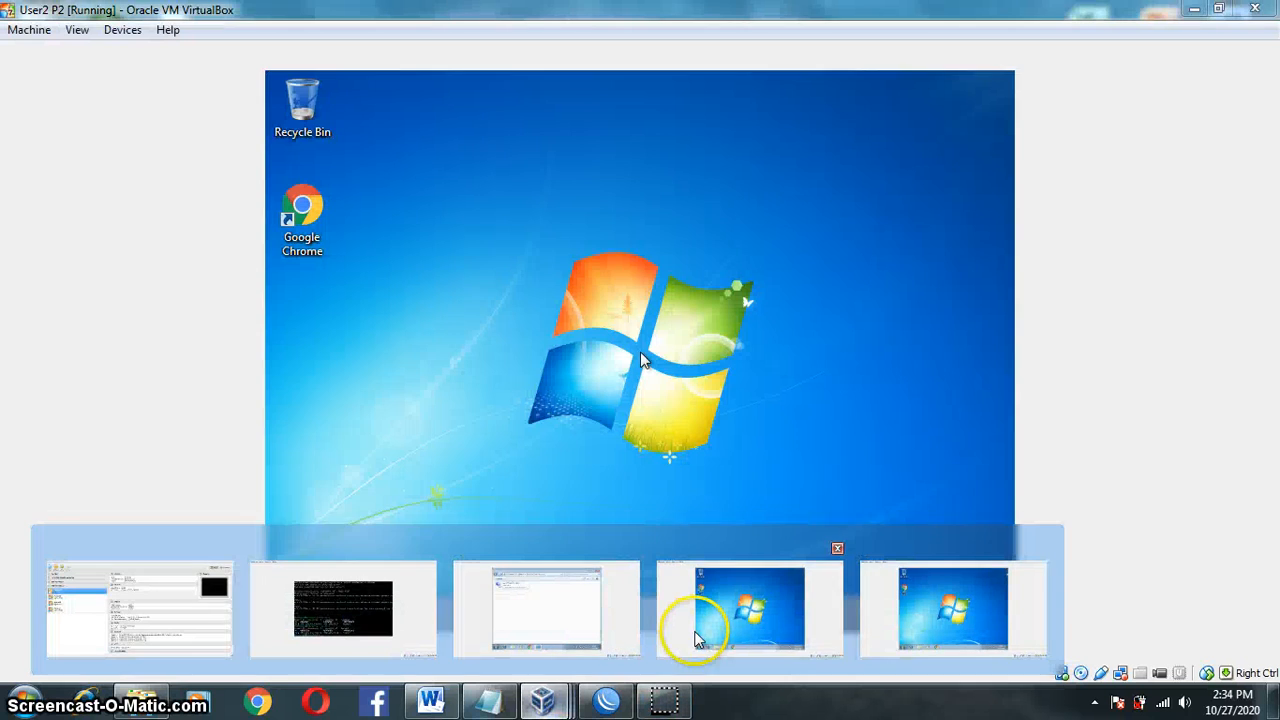
click(697, 640)
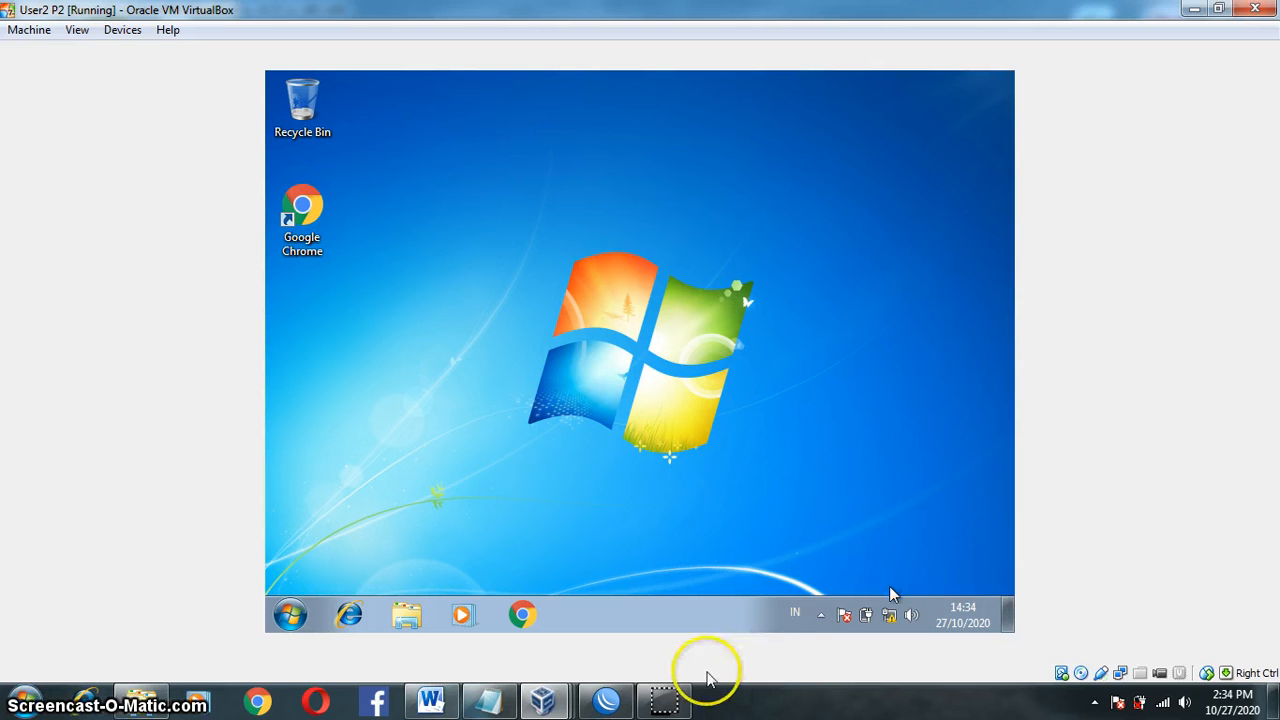
mouse_move(680, 697)
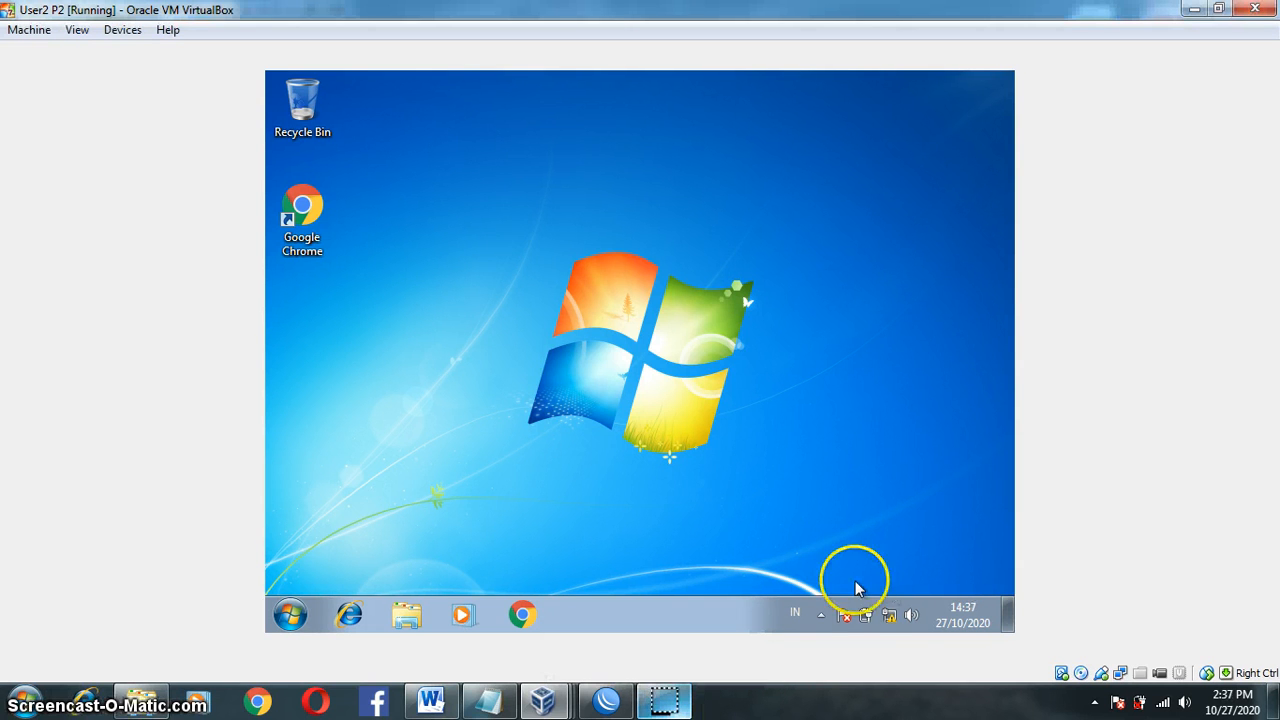
click(890, 617)
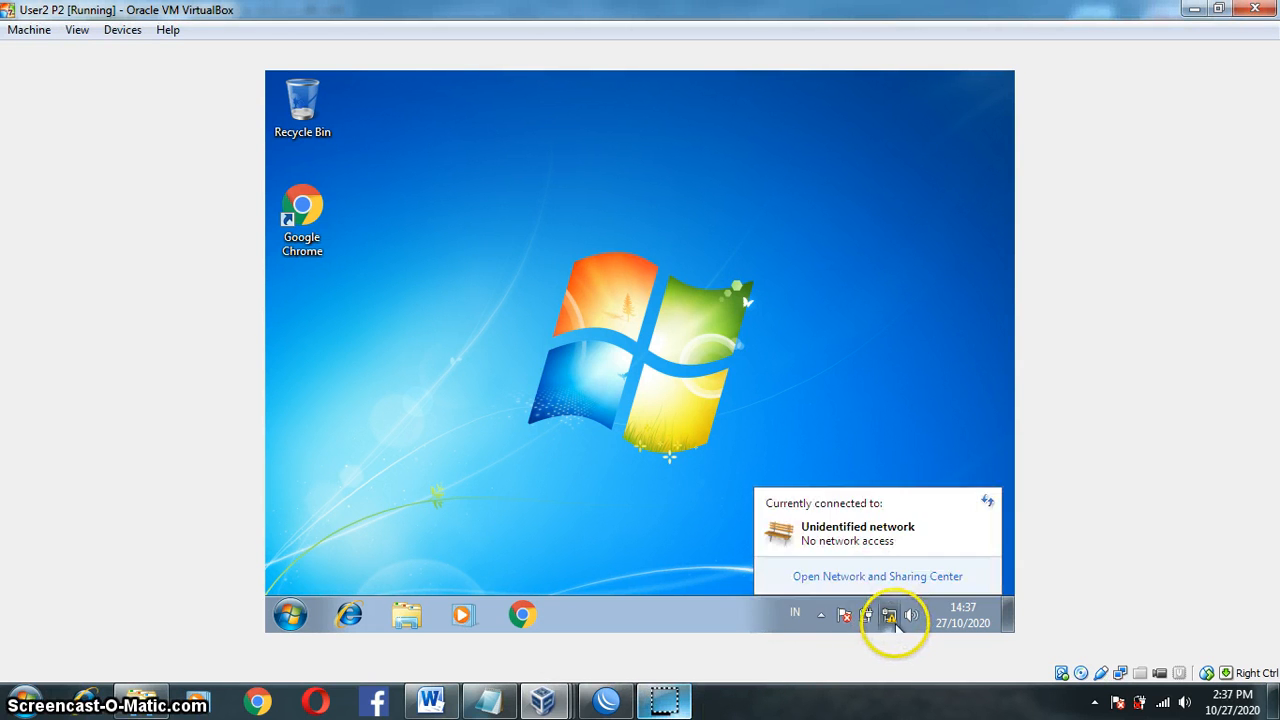
click(880, 578)
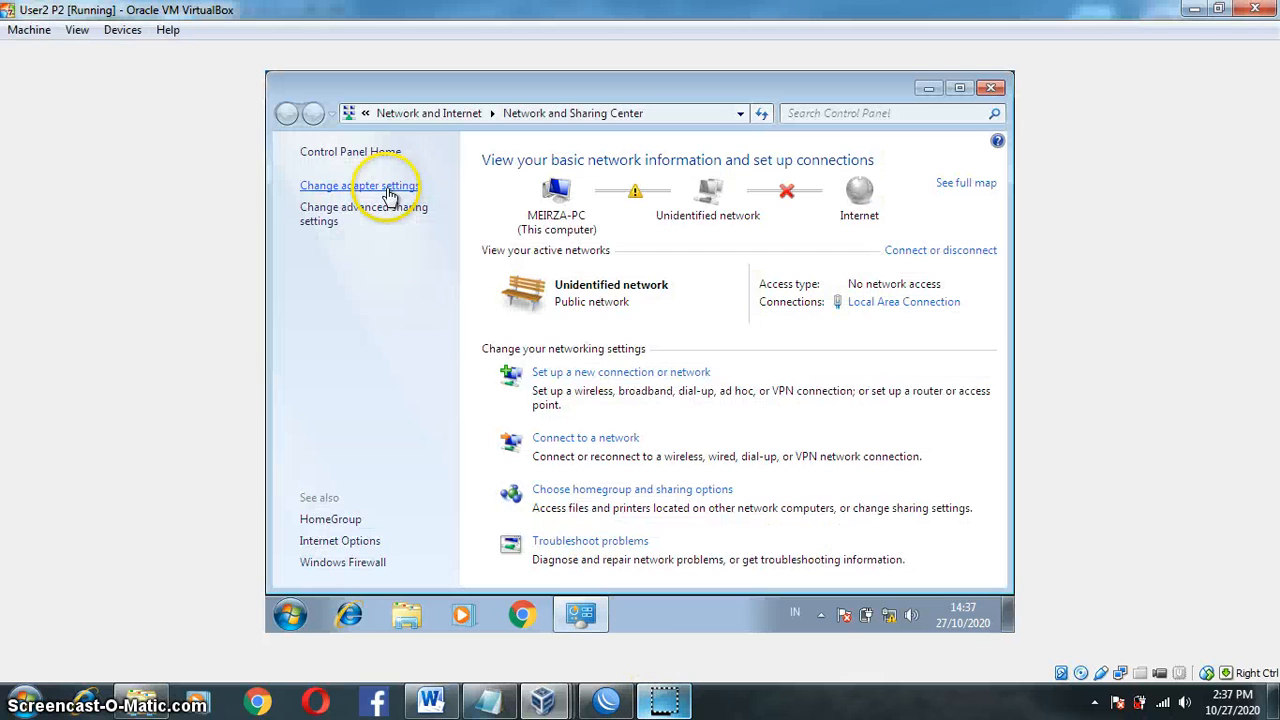
Step: Open the properties of the Local Area Connection in the adapter list
click(491, 271)
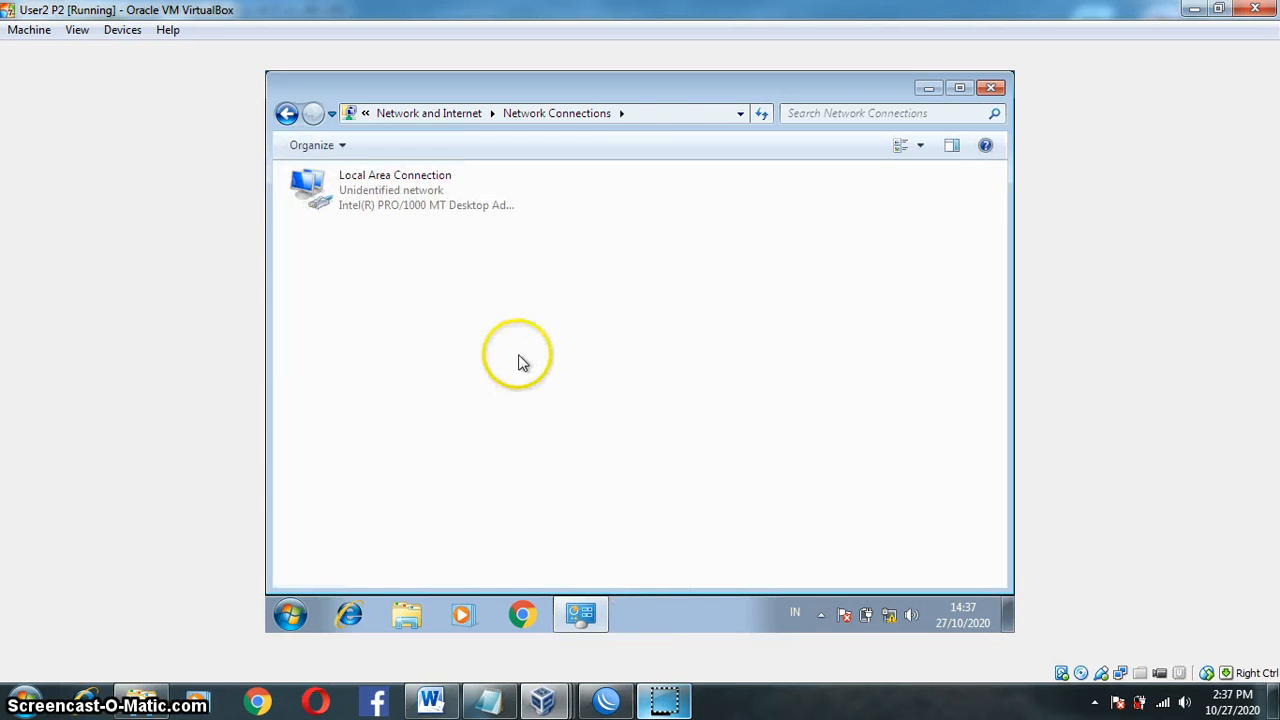
click(663, 703)
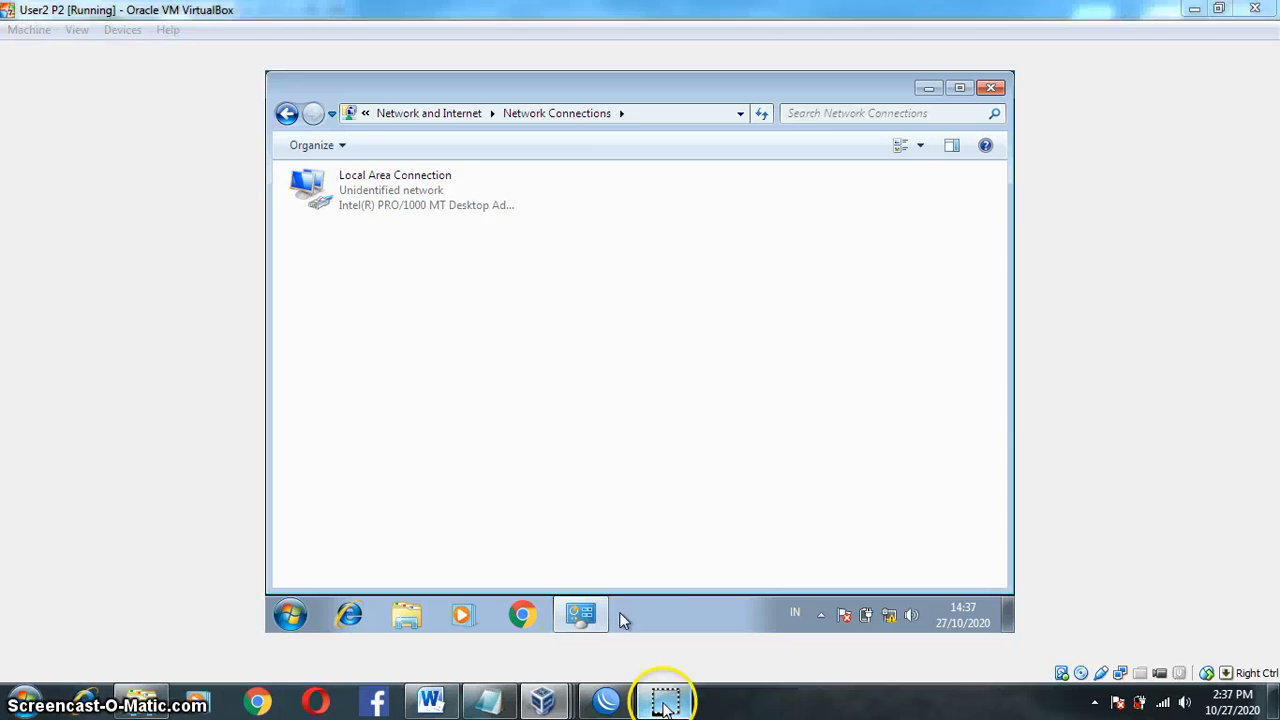
click(434, 206)
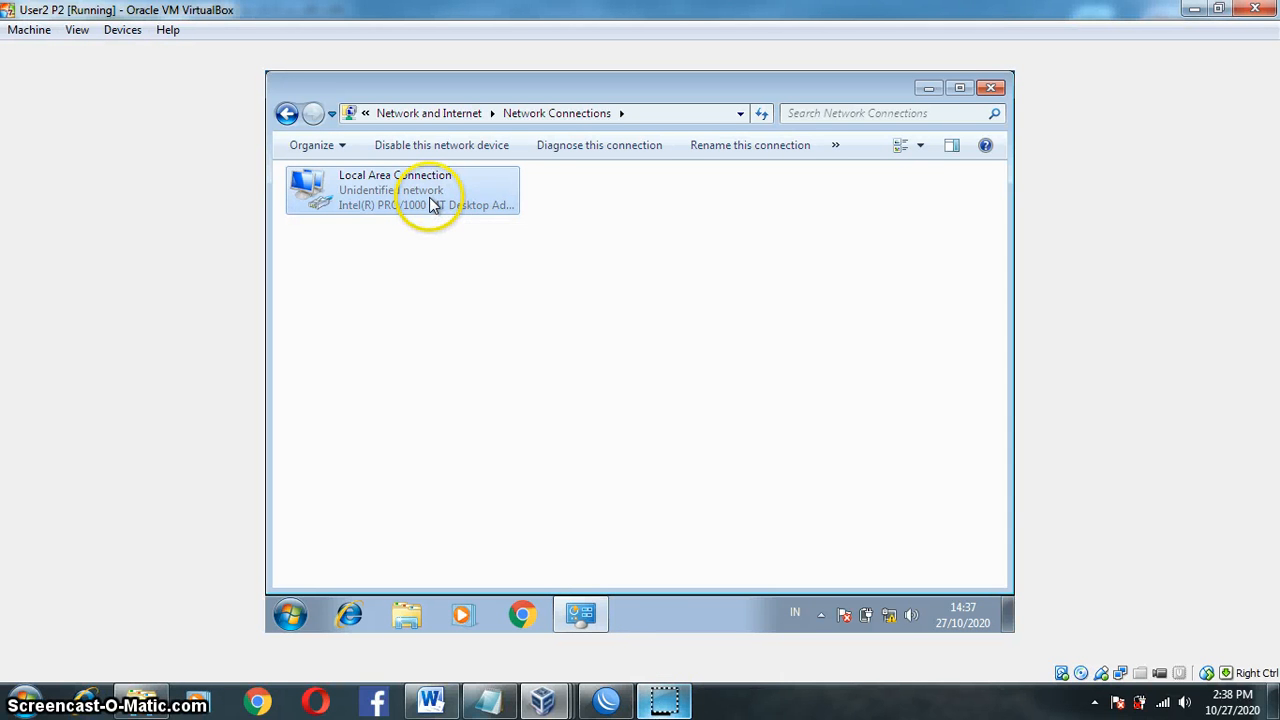
right_click(434, 206)
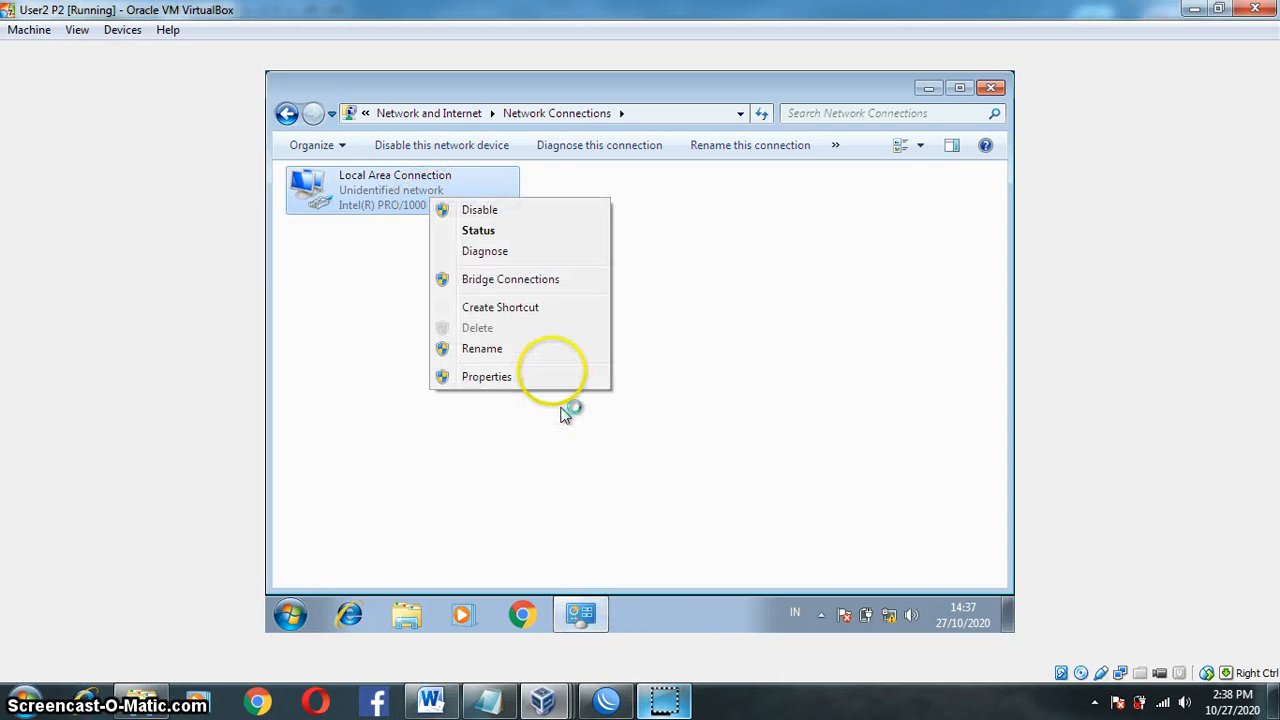
click(549, 376)
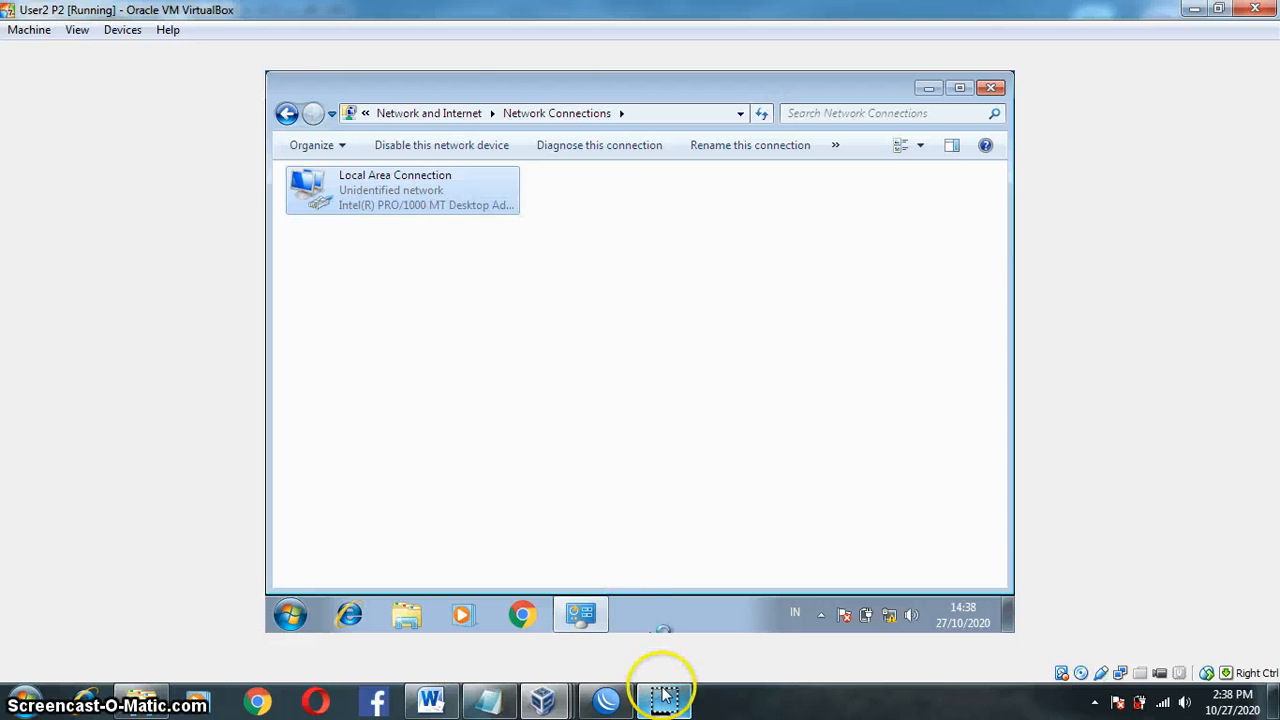
Step: Replace the static 200.50.3.2 IPv4 setup with automatic IP and DNS addresses, confirming both dialogs
double_click(438, 378)
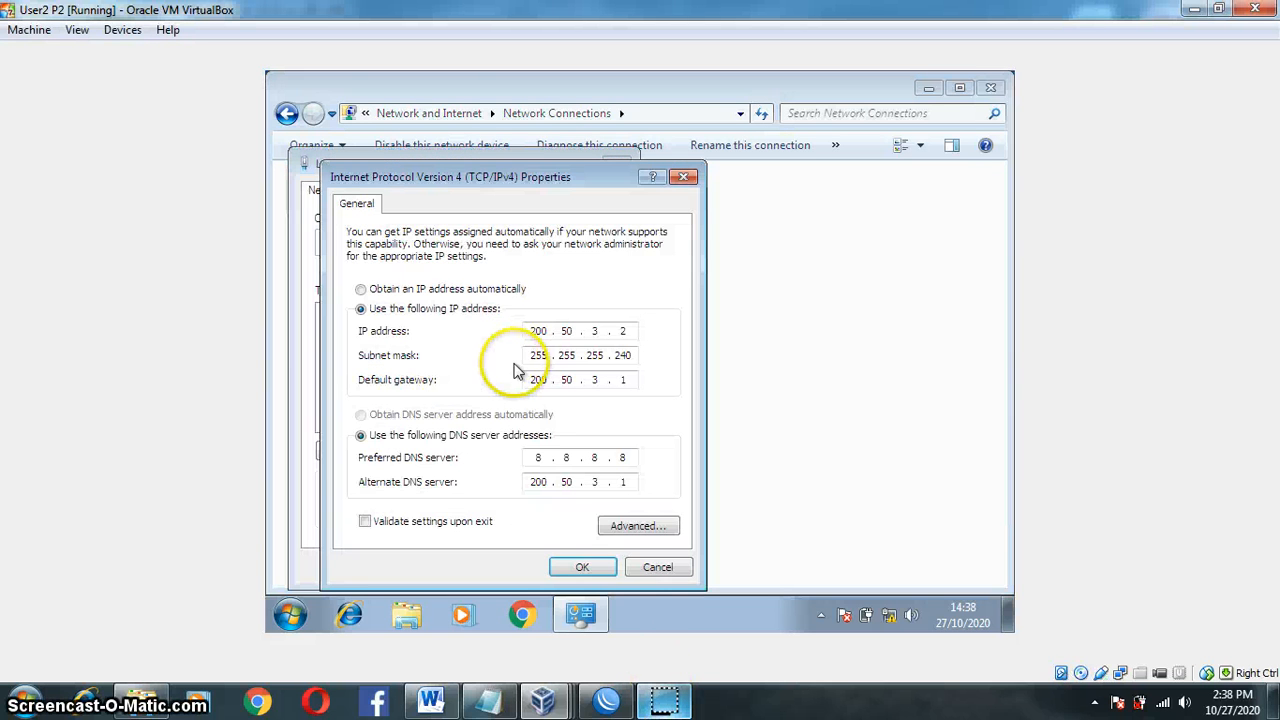
click(425, 289)
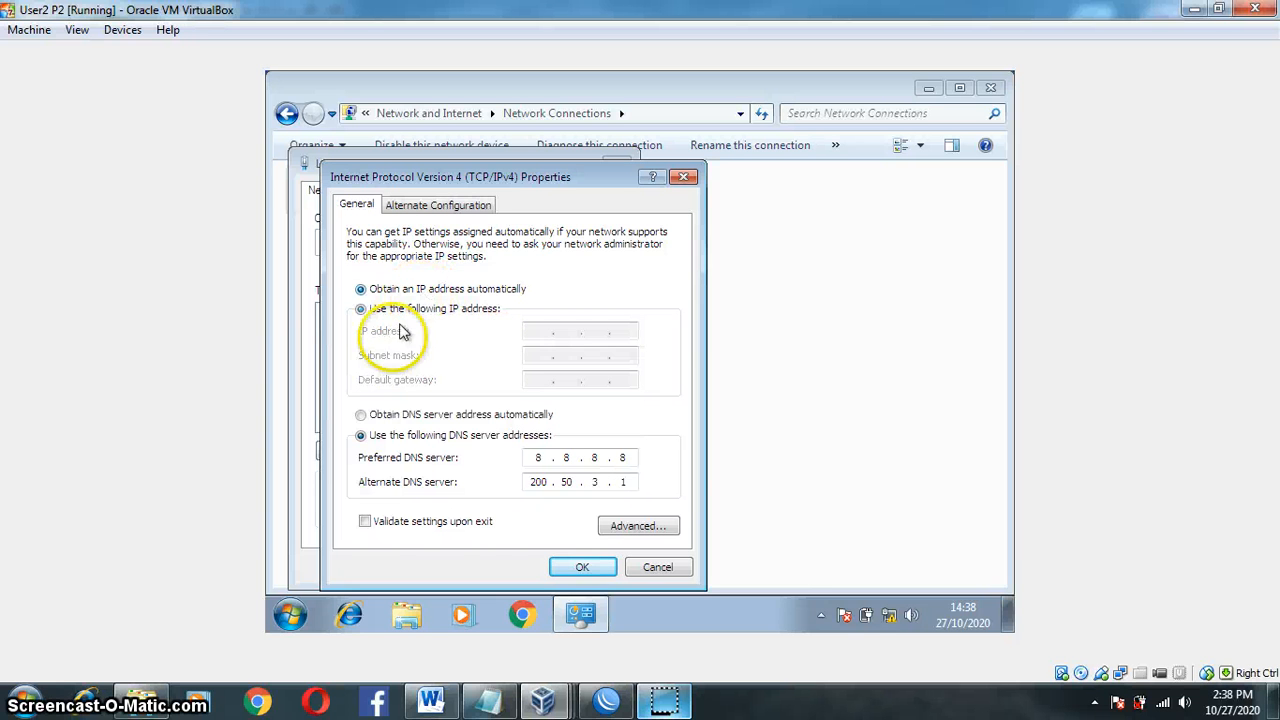
click(377, 415)
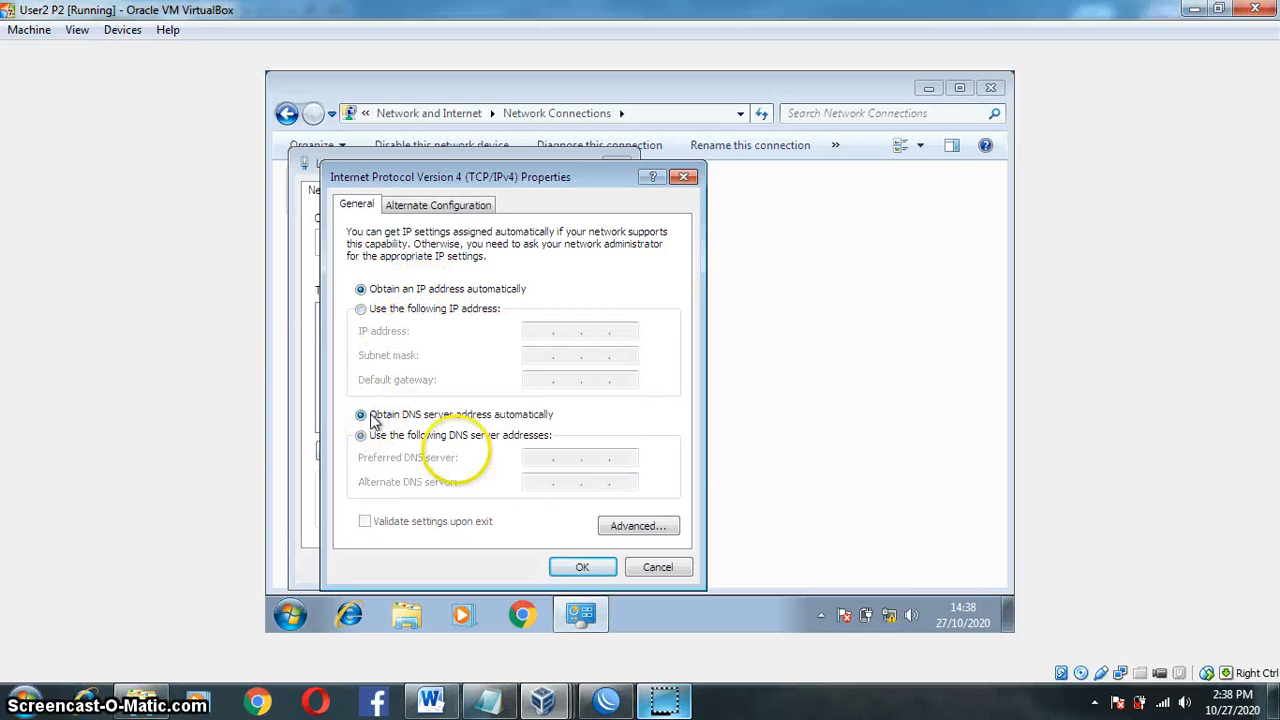
click(583, 567)
click(530, 569)
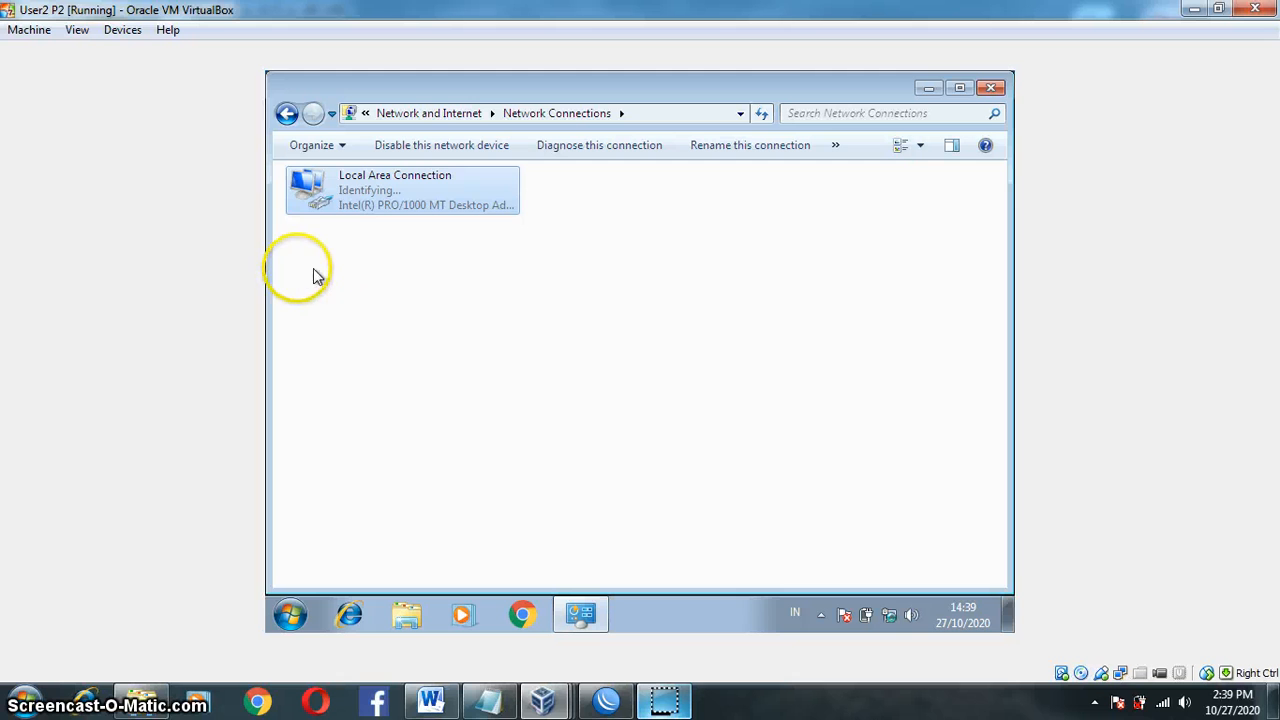
right_click(370, 280)
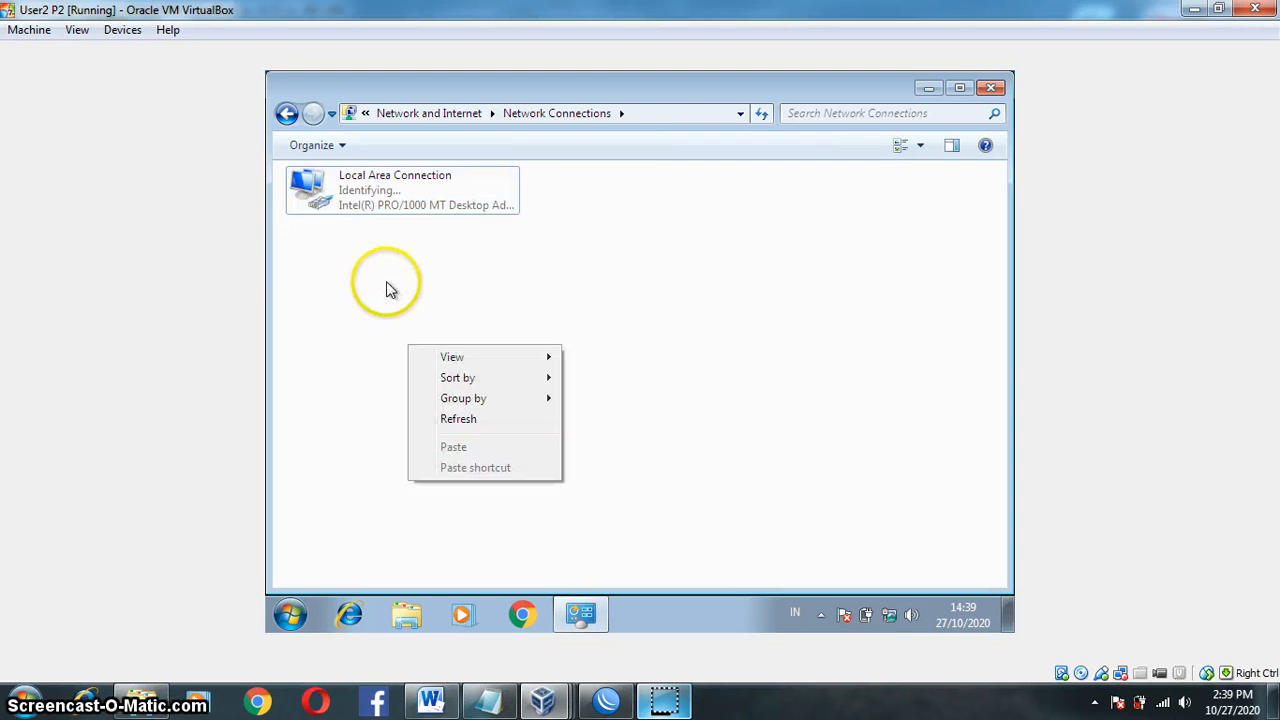
click(368, 297)
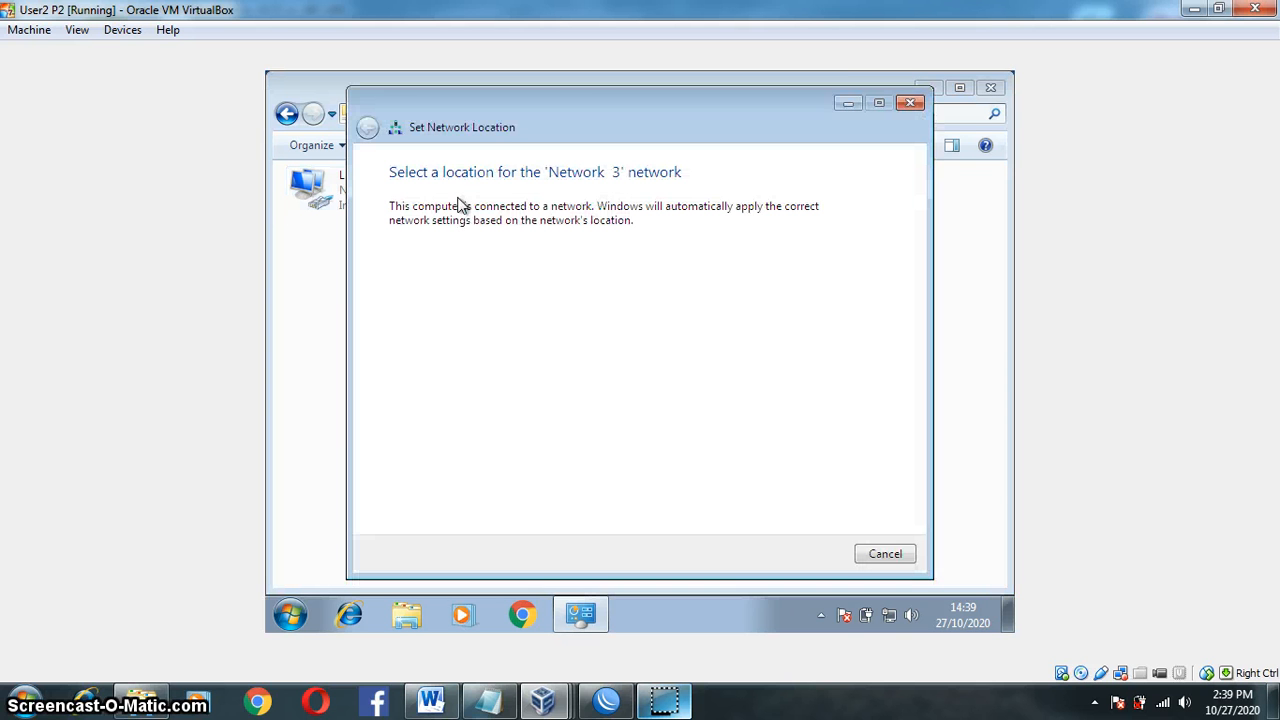
Step: Dismiss the location prompt and verify User2's connection details show IPv4 192.168.60.50, then close
click(907, 105)
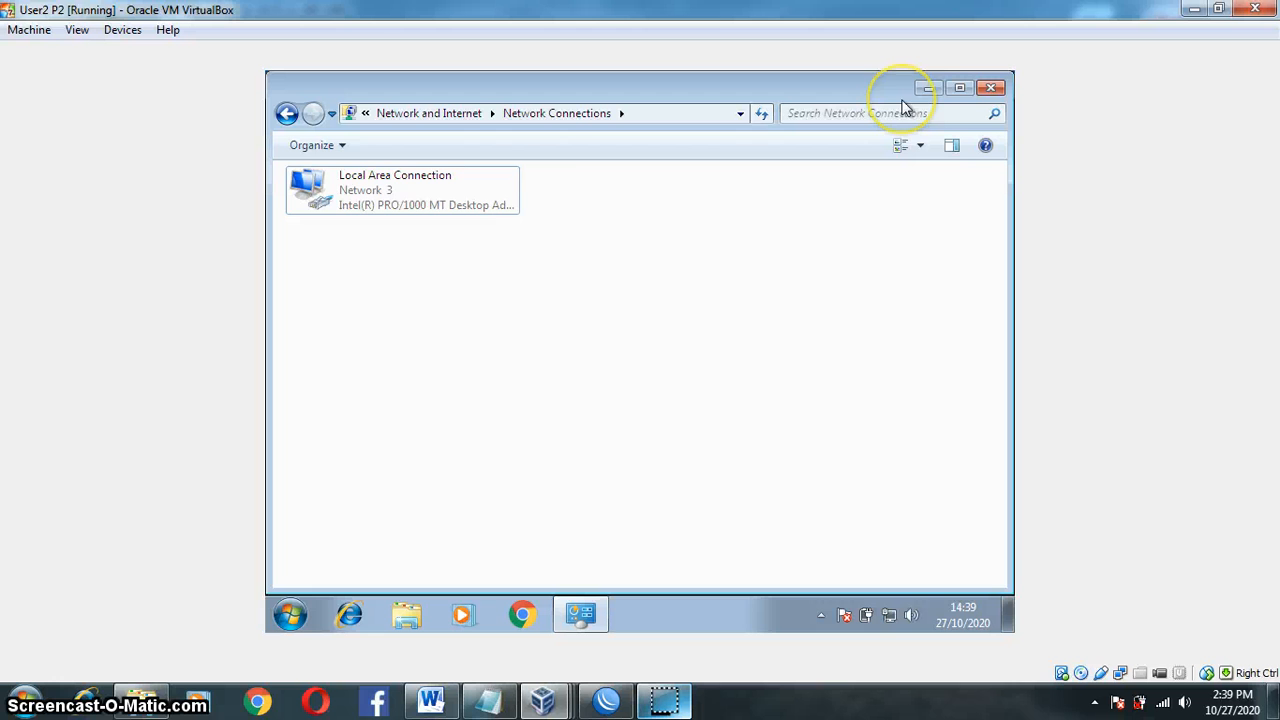
right_click(384, 197)
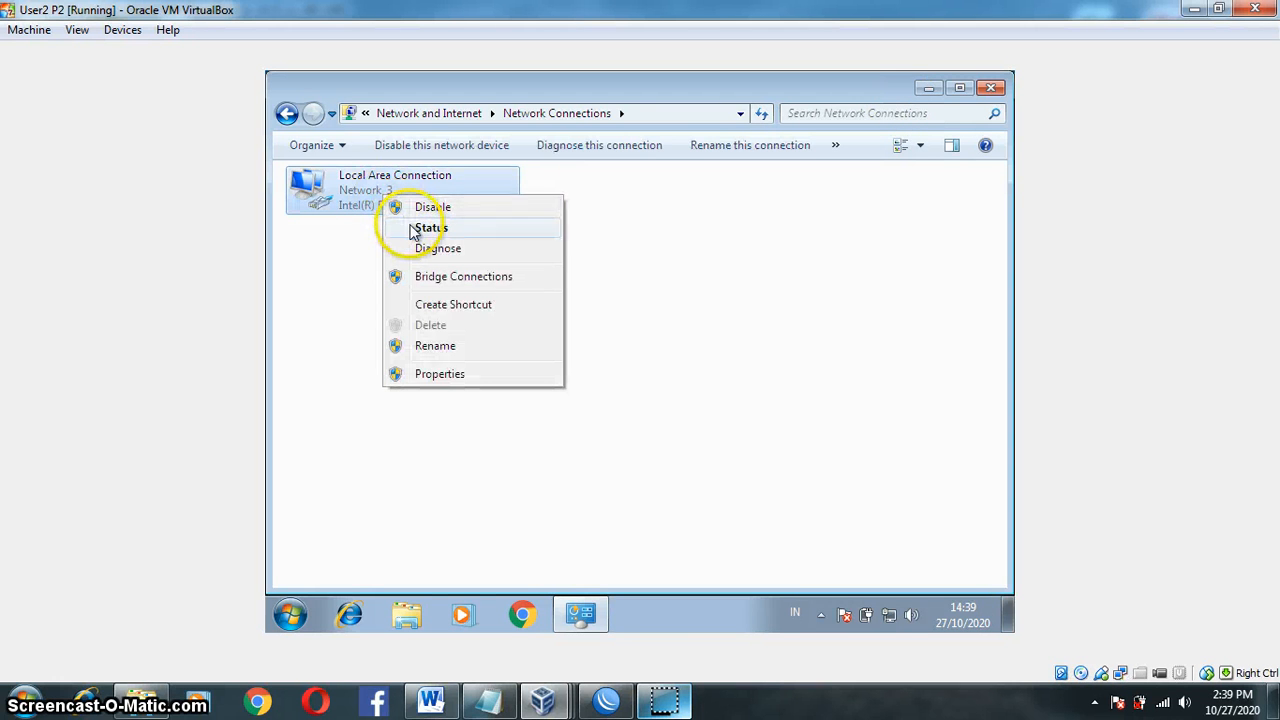
click(420, 228)
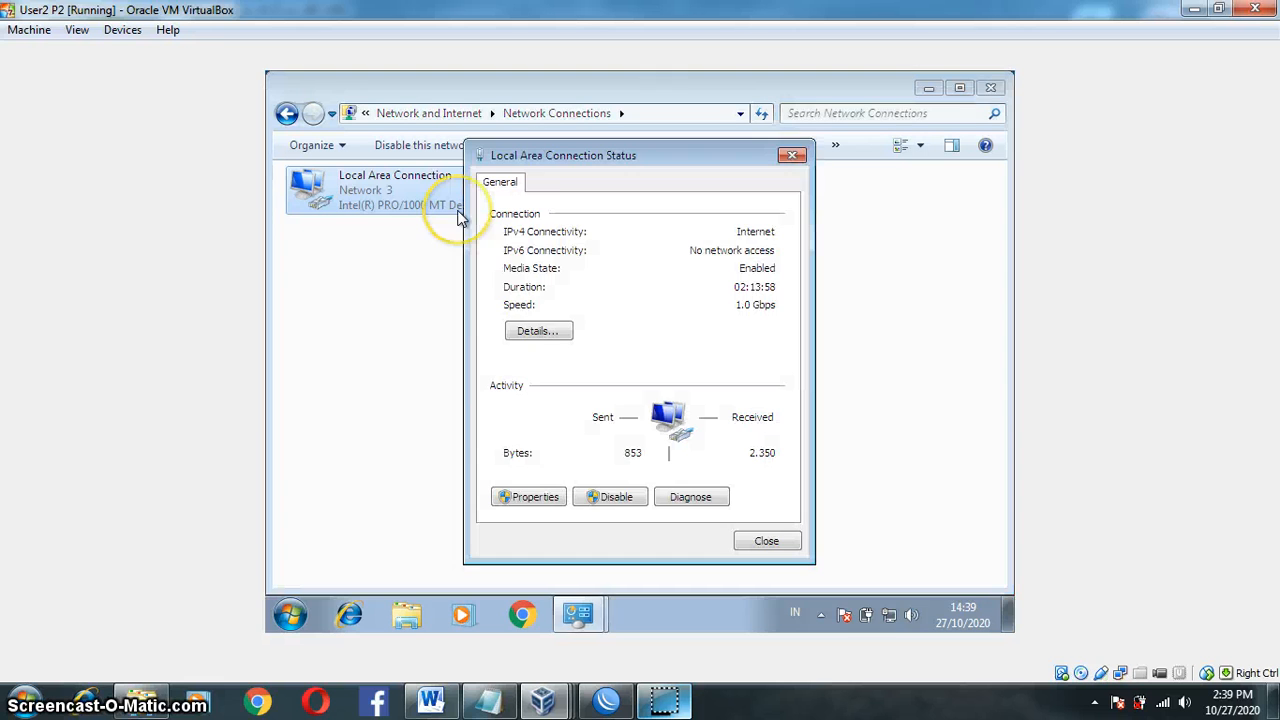
click(536, 331)
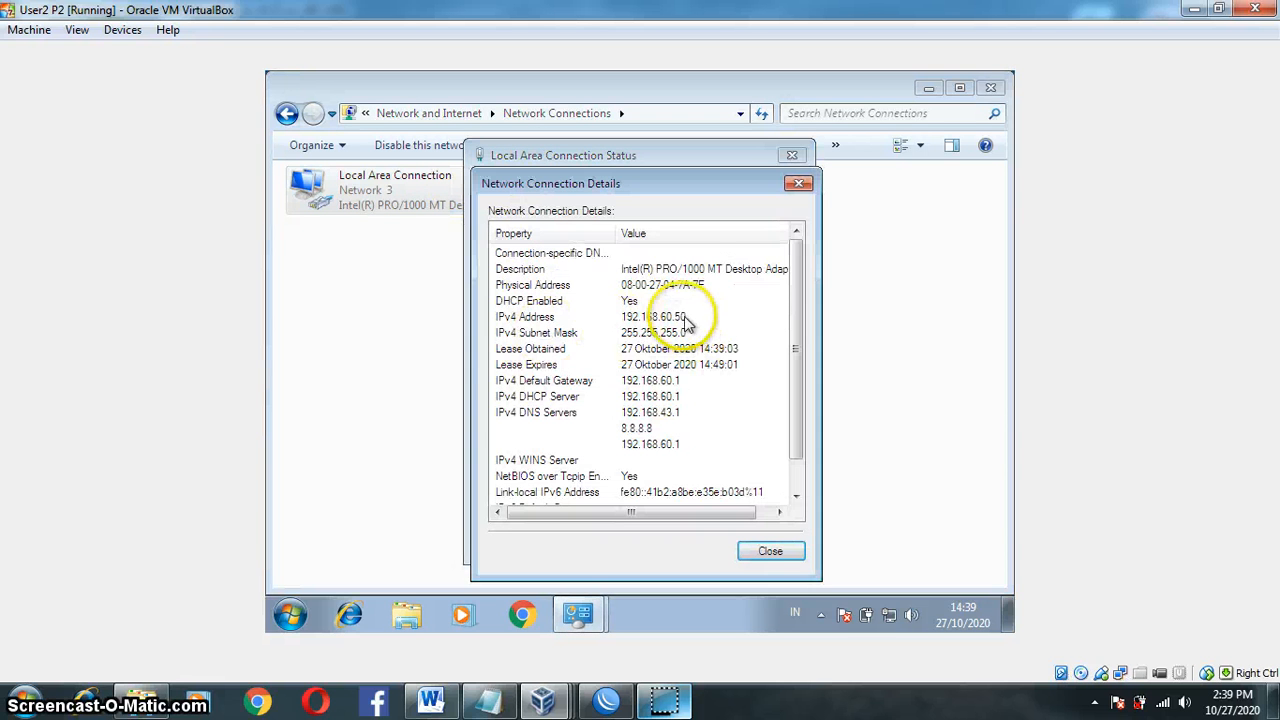
click(685, 318)
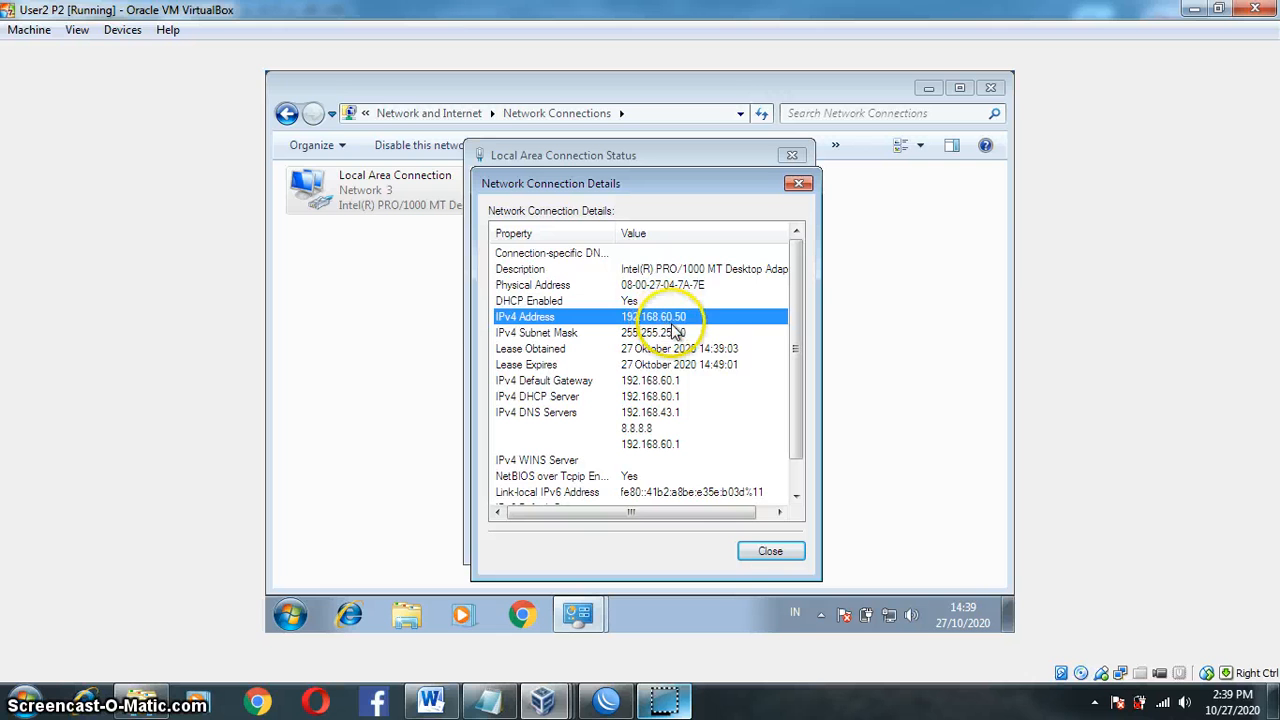
click(757, 554)
click(750, 545)
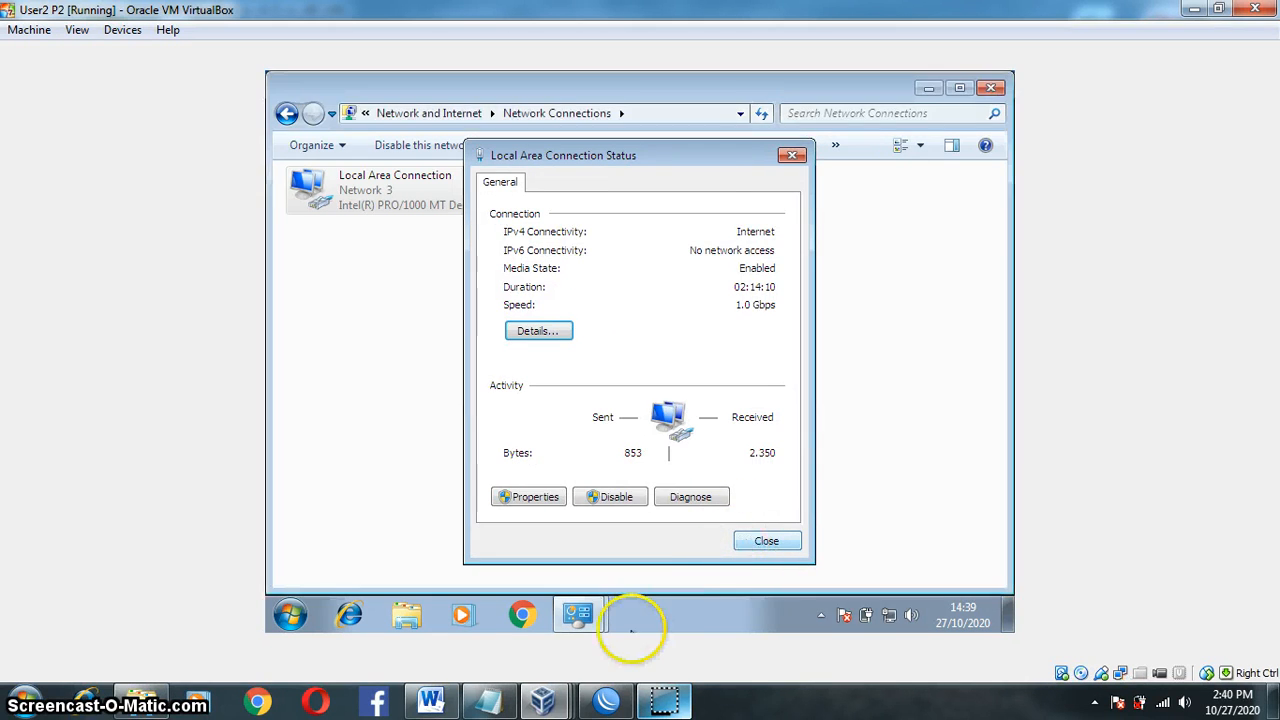
Step: Switch to the User3 P2 VM and dismiss the additional log-on information notice
mouse_move(545, 703)
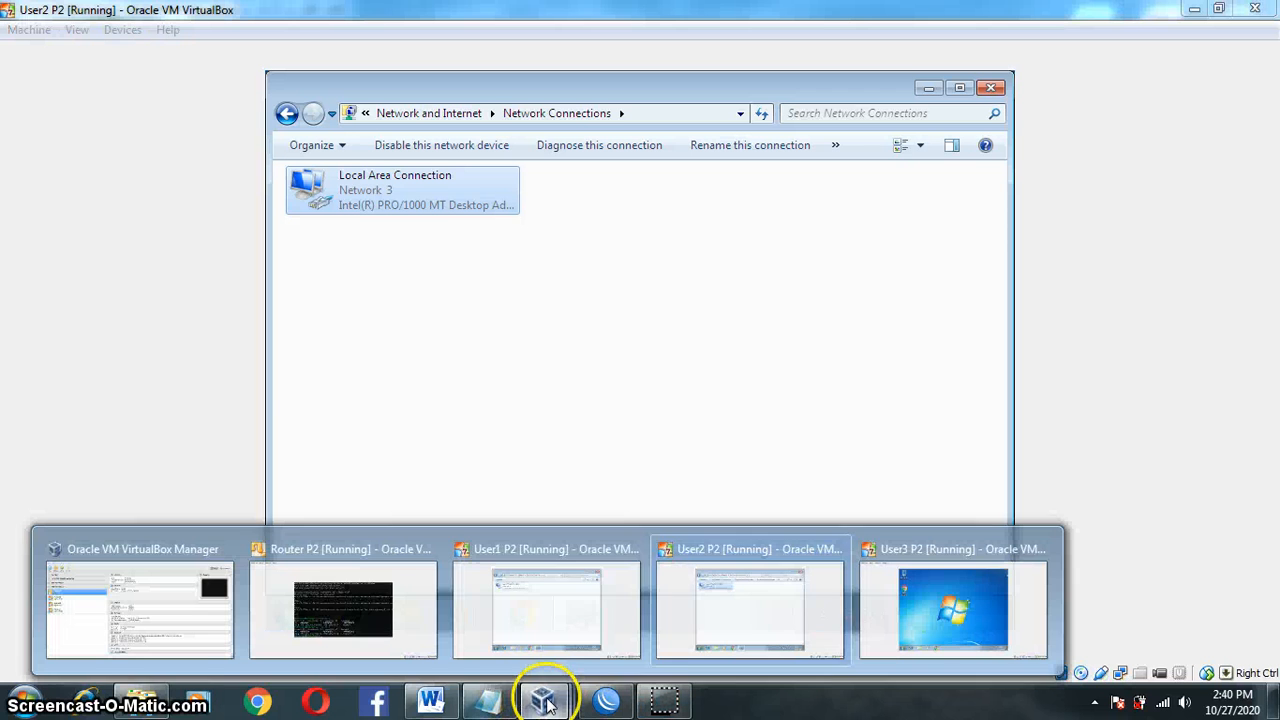
click(857, 623)
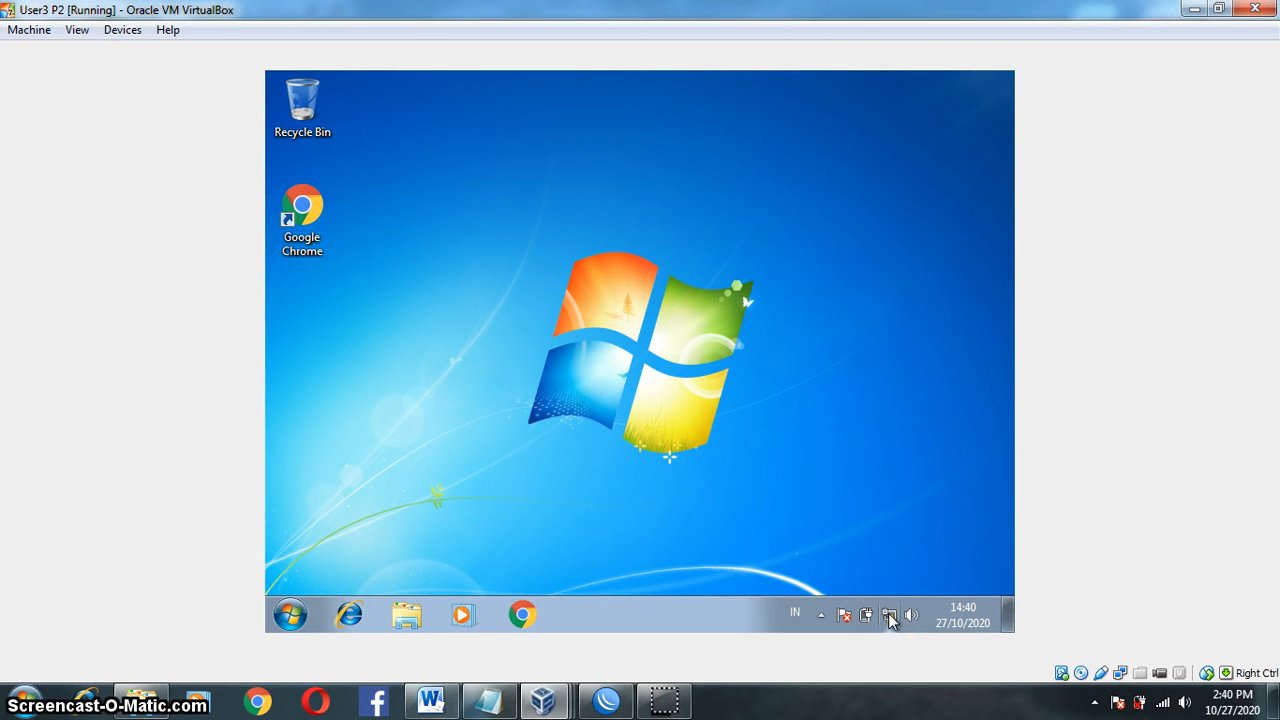
click(885, 613)
mouse_move(665, 700)
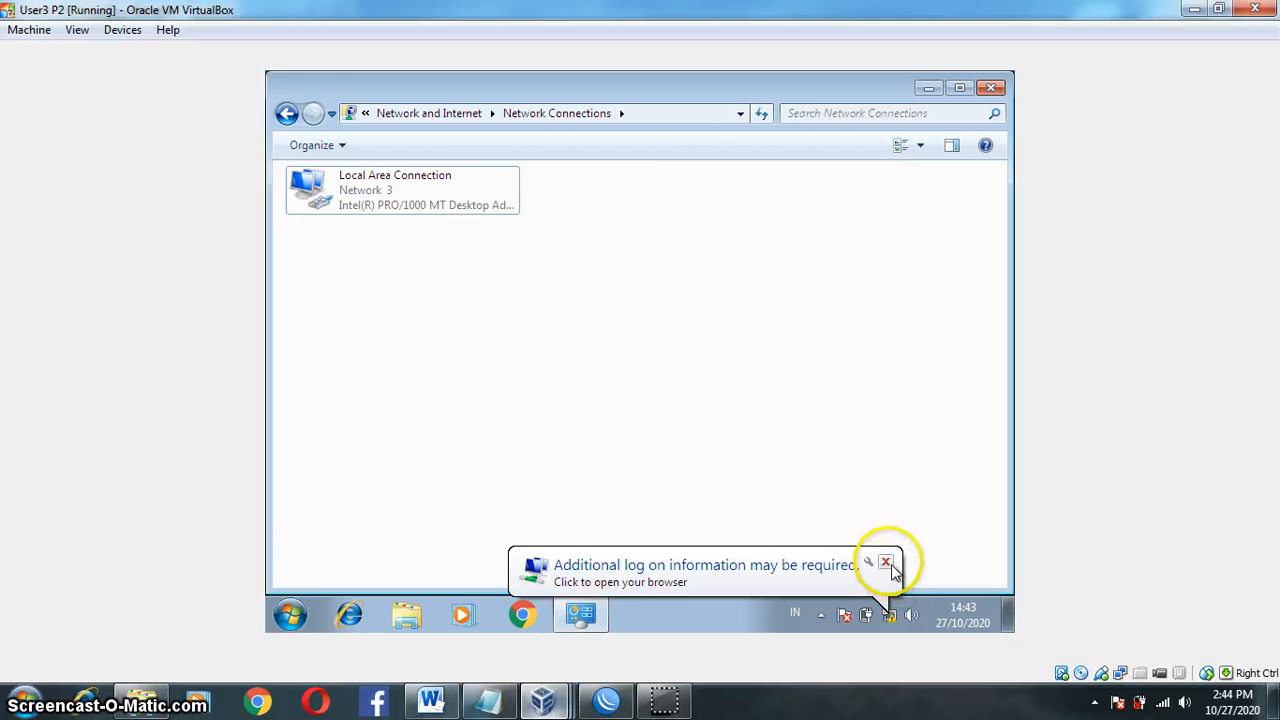
click(886, 564)
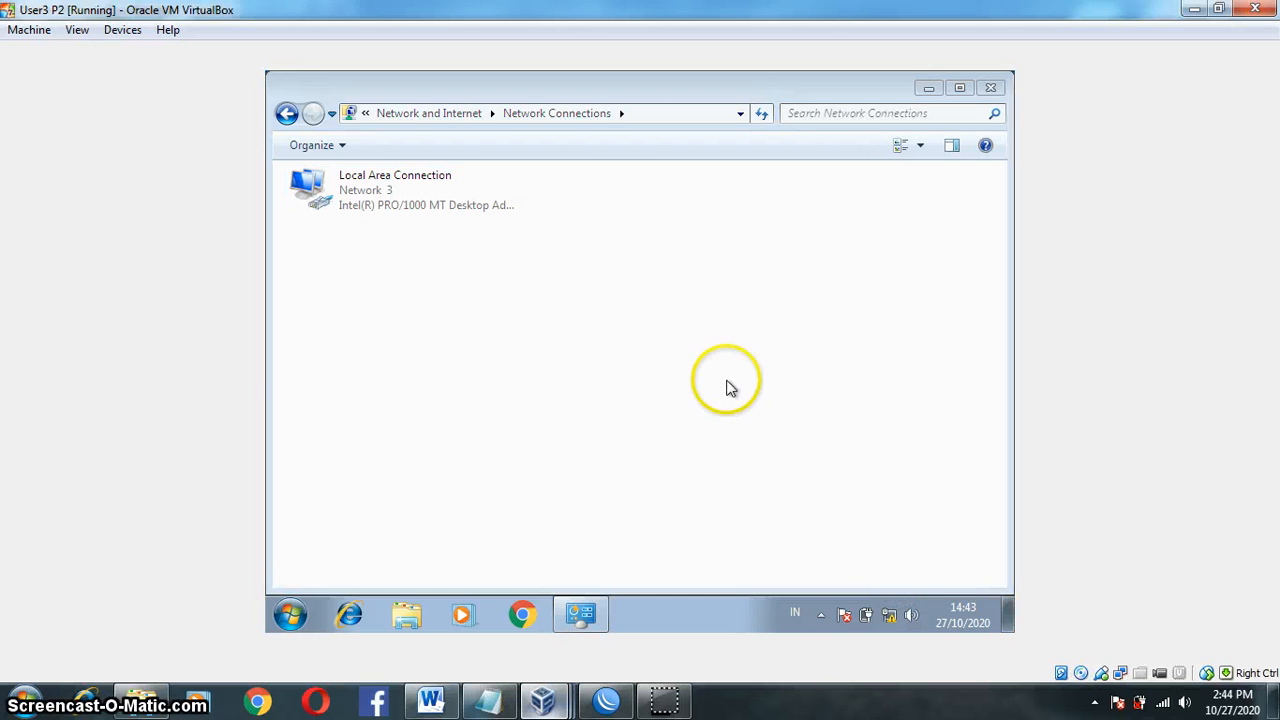
Step: Verify the Local Area Connection details show IPv4 192.168.20.49, then close both dialogs
right_click(447, 198)
click(382, 191)
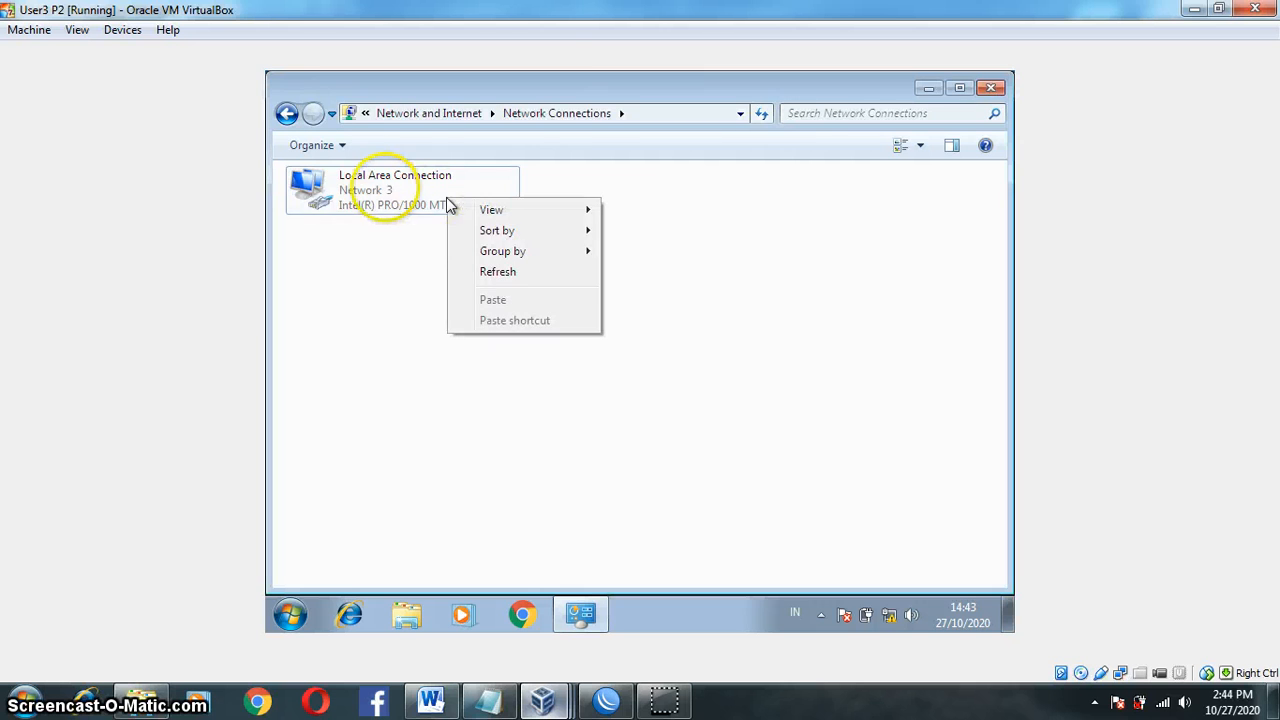
right_click(386, 193)
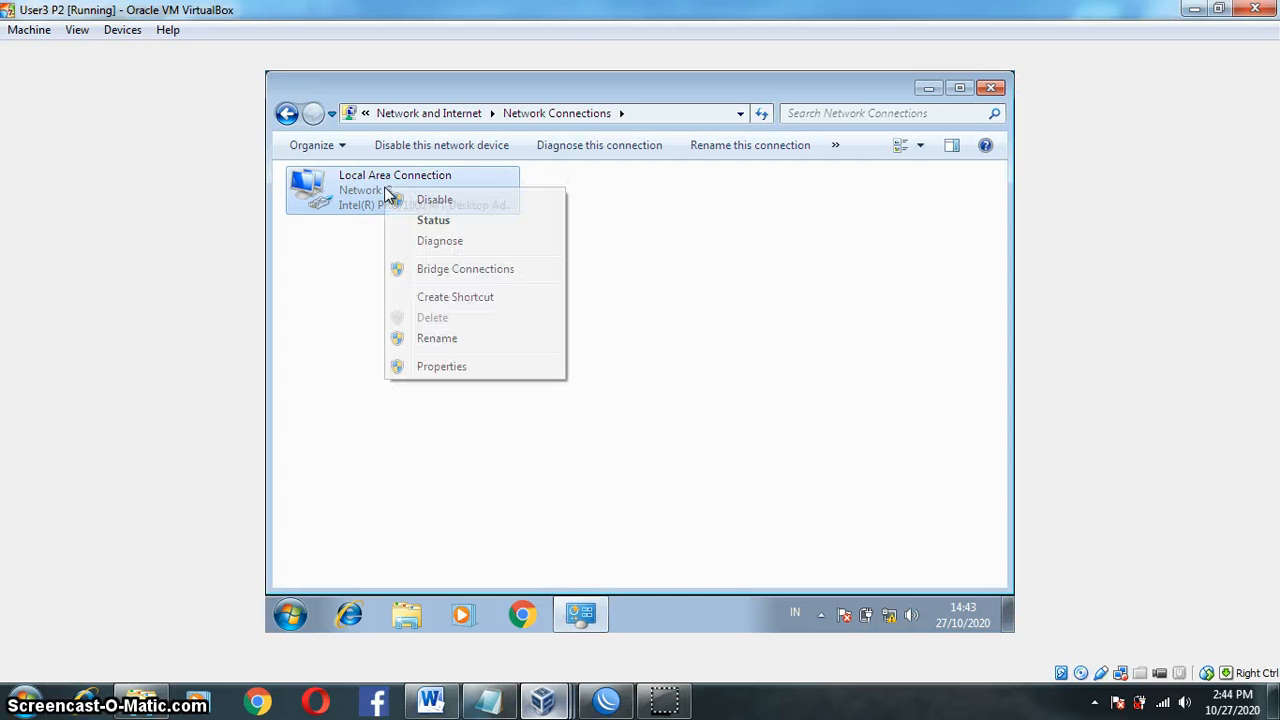
click(432, 220)
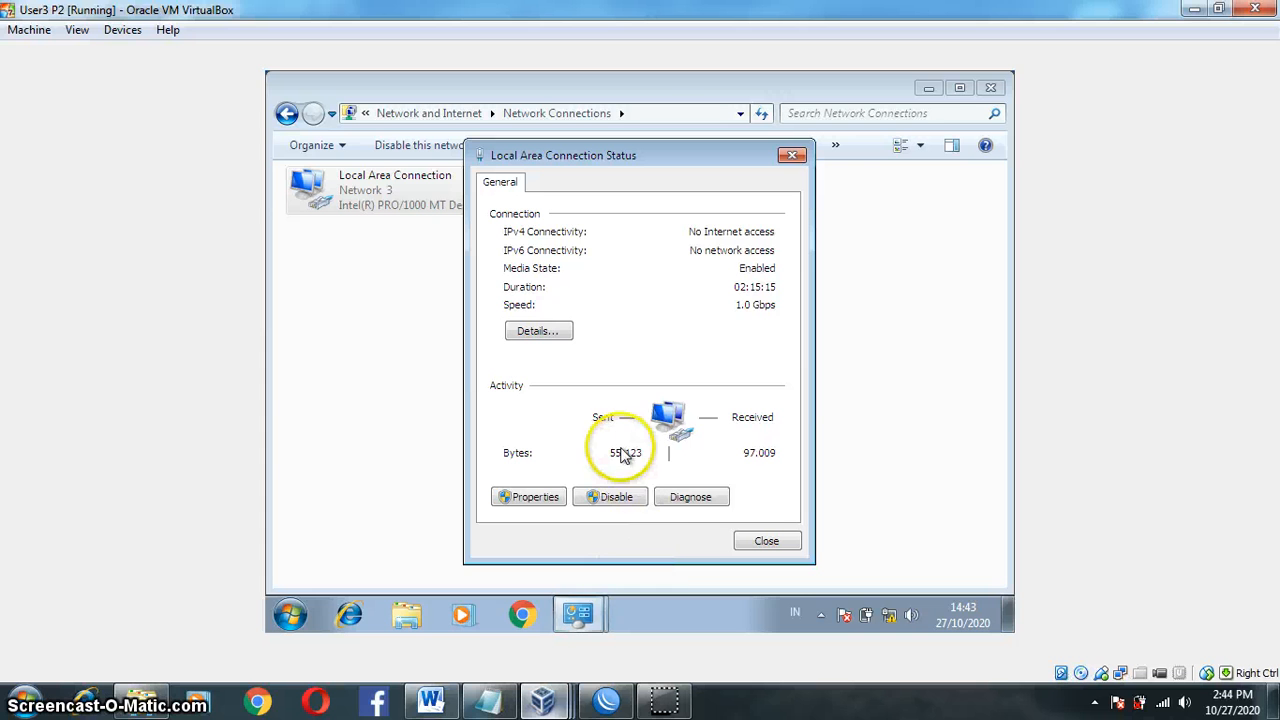
click(551, 340)
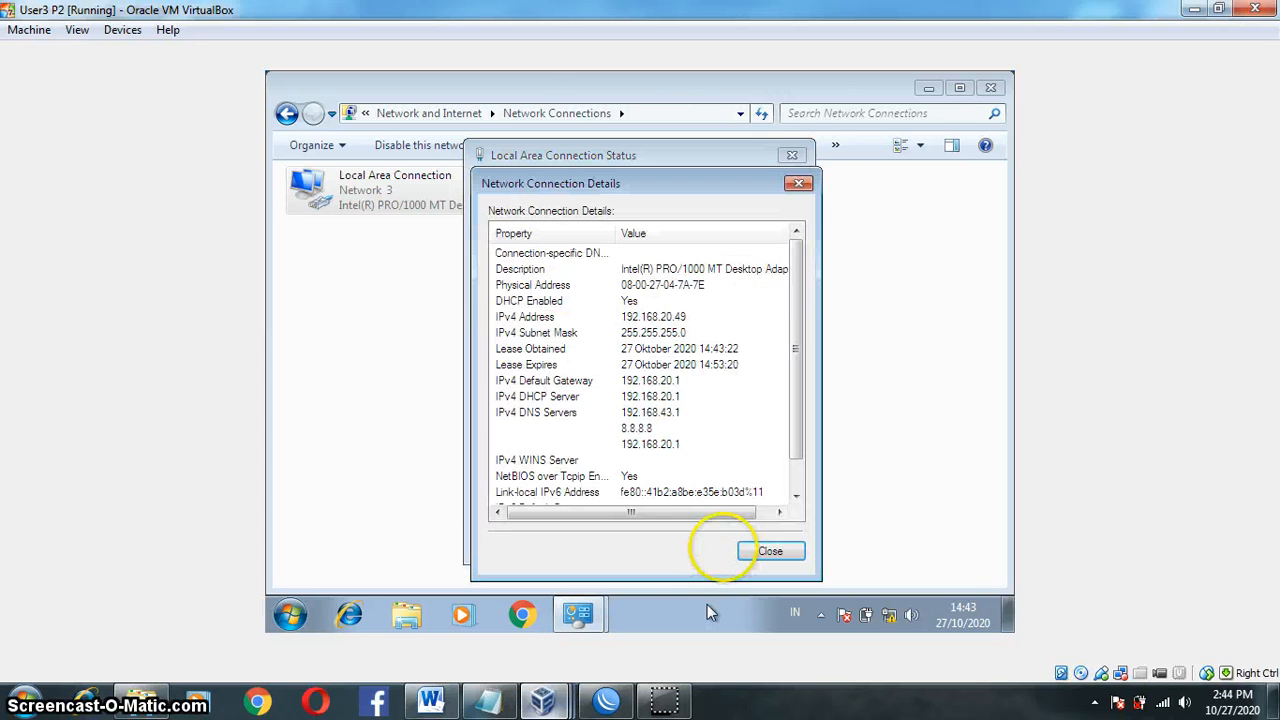
click(652, 318)
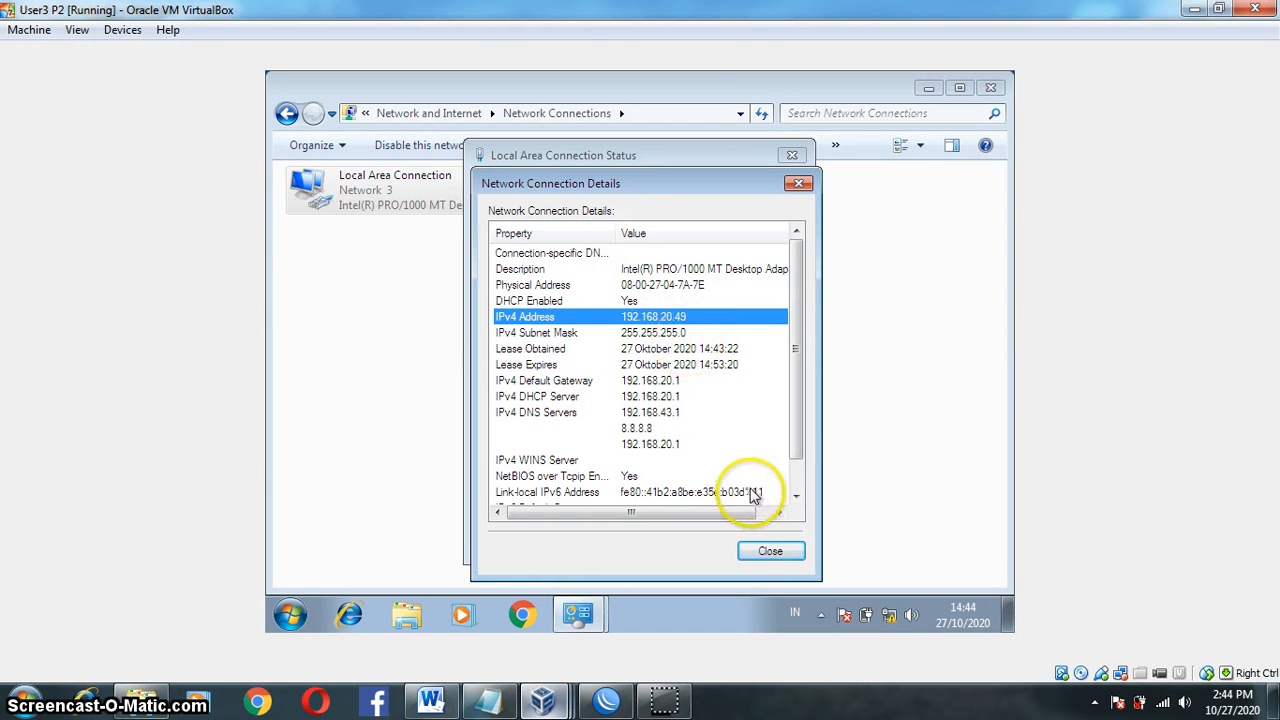
click(769, 551)
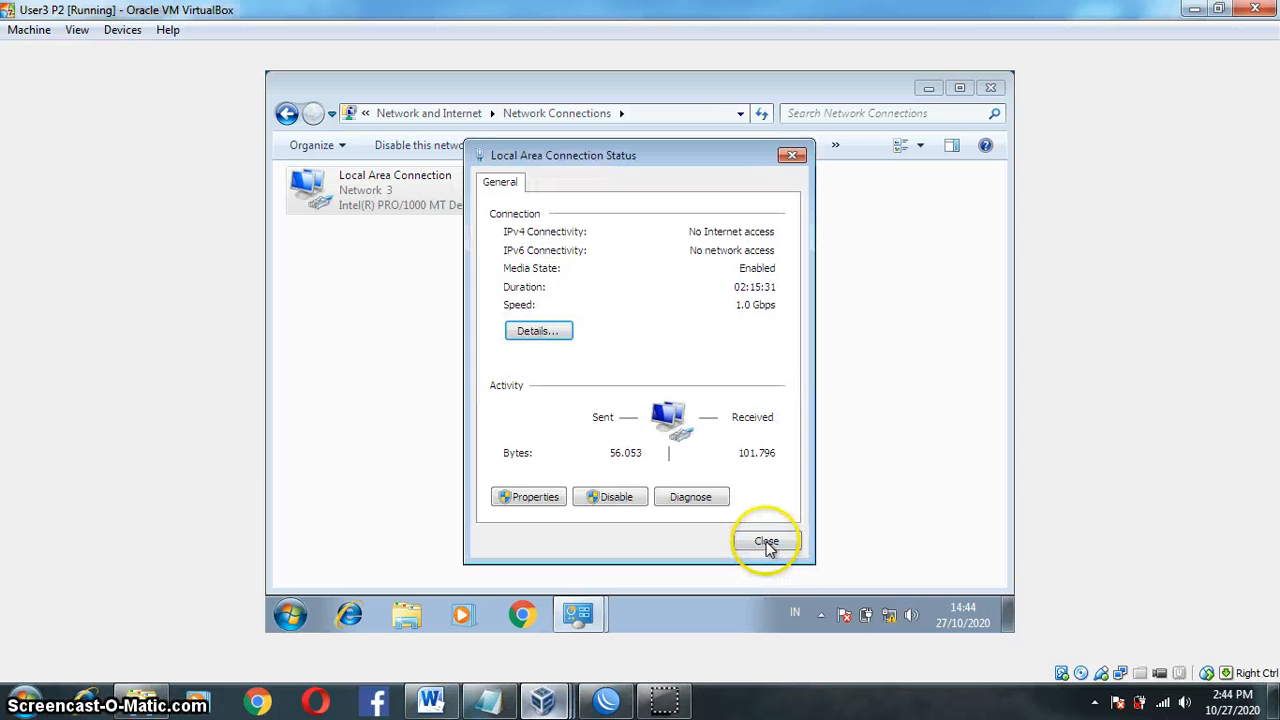
click(762, 540)
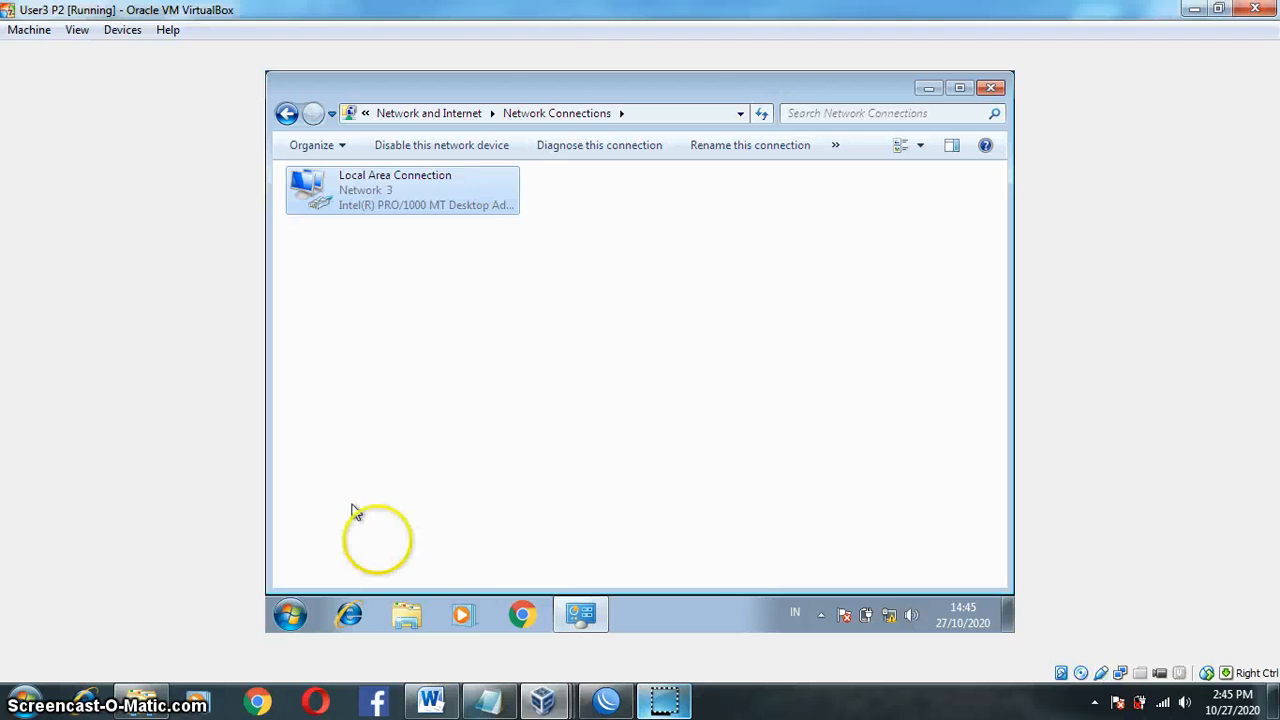
Step: On User1 P2, launch cmd and ping google.com, getting four replies with 0% loss
mouse_move(541, 700)
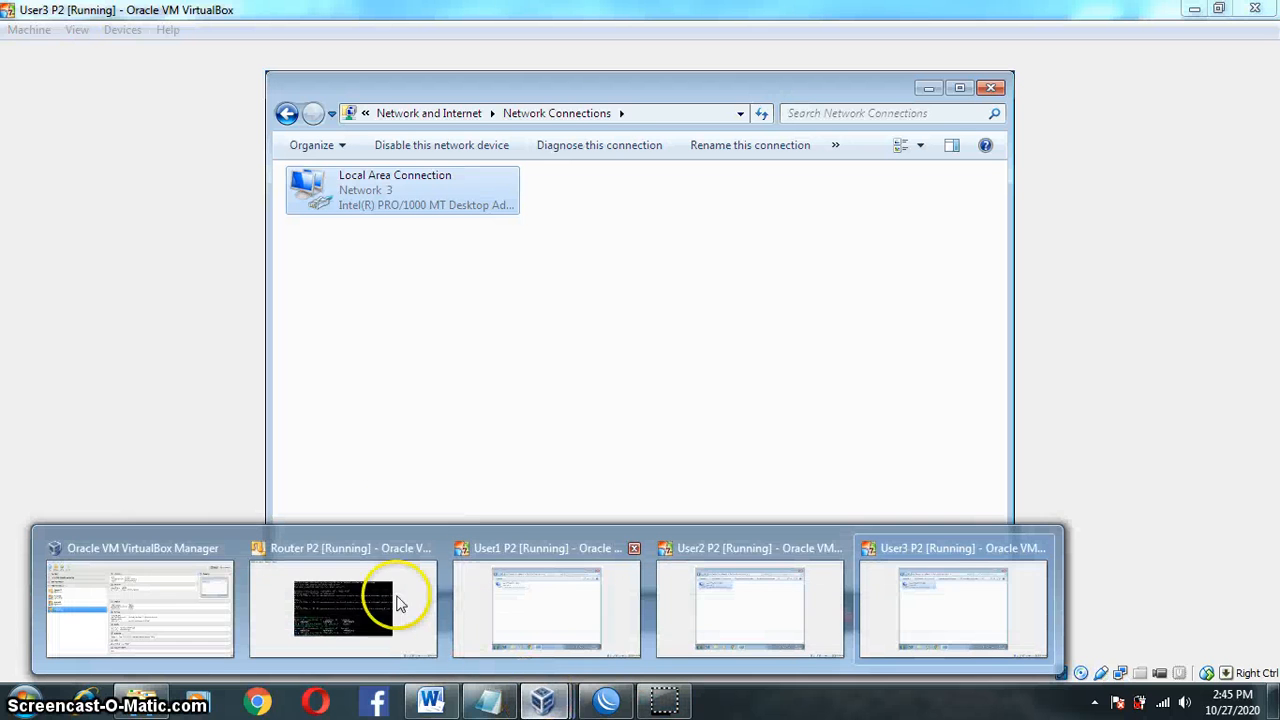
click(518, 621)
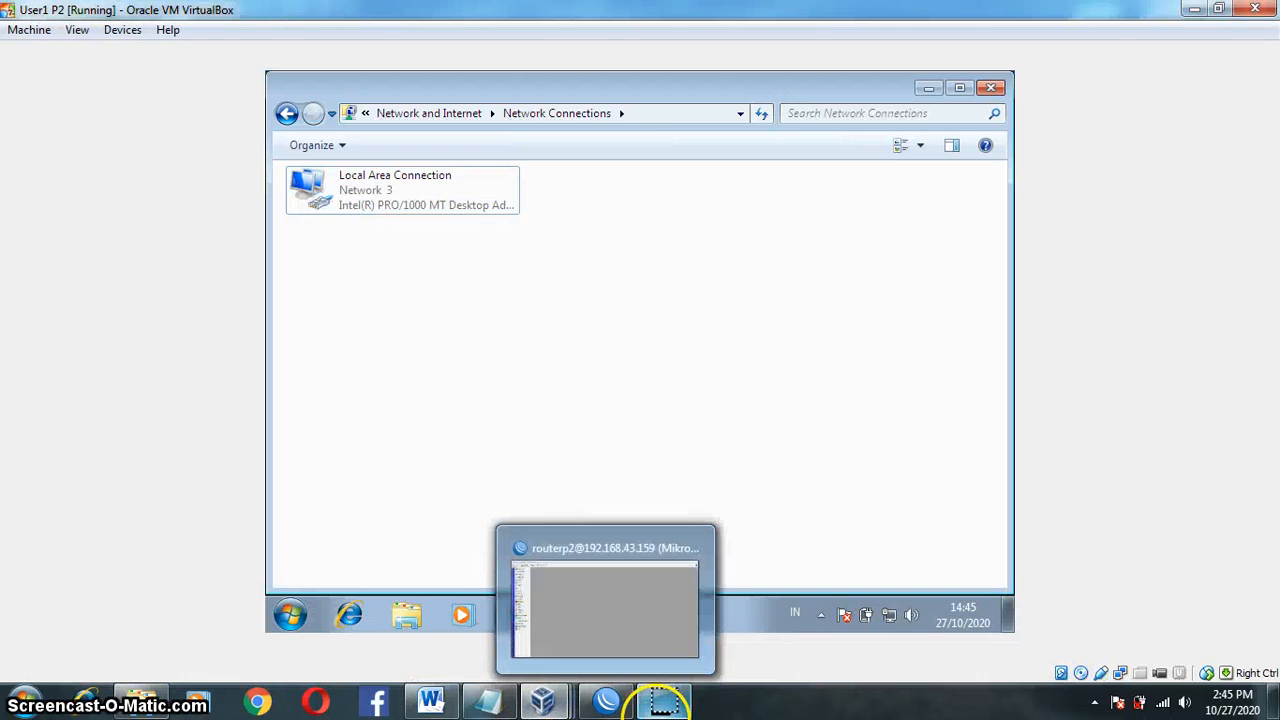
key(super+r)
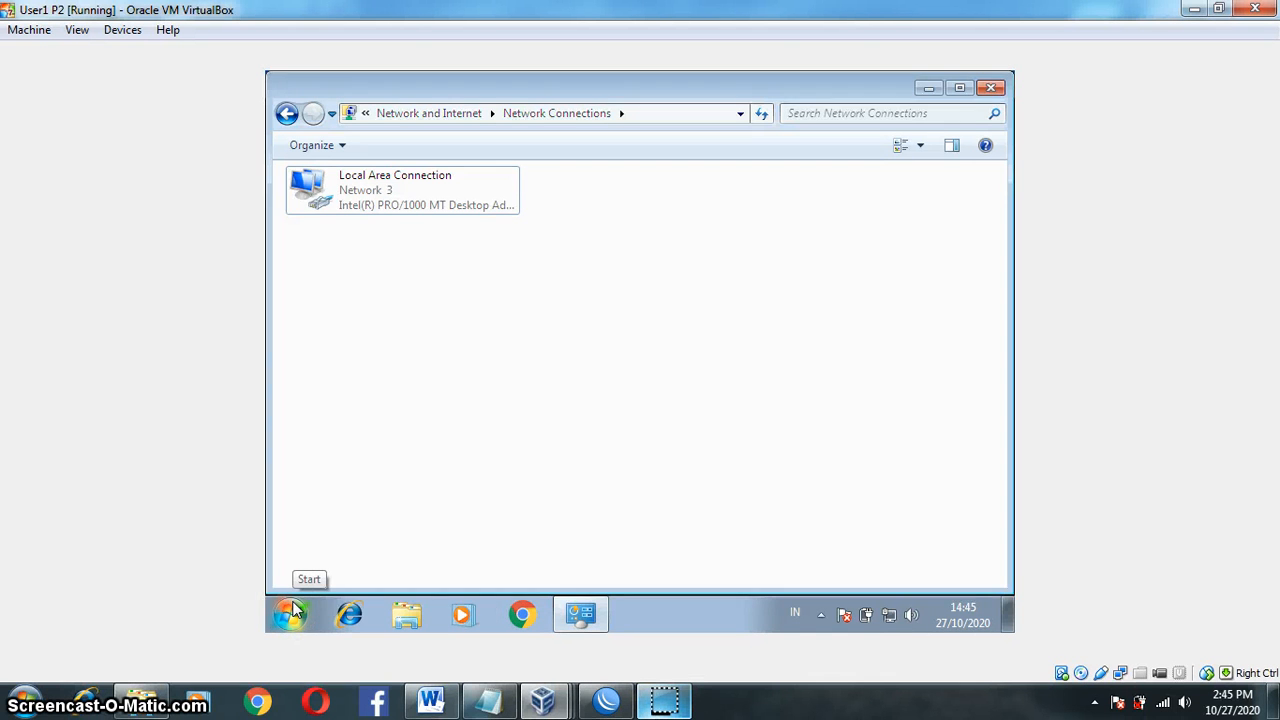
key(Return)
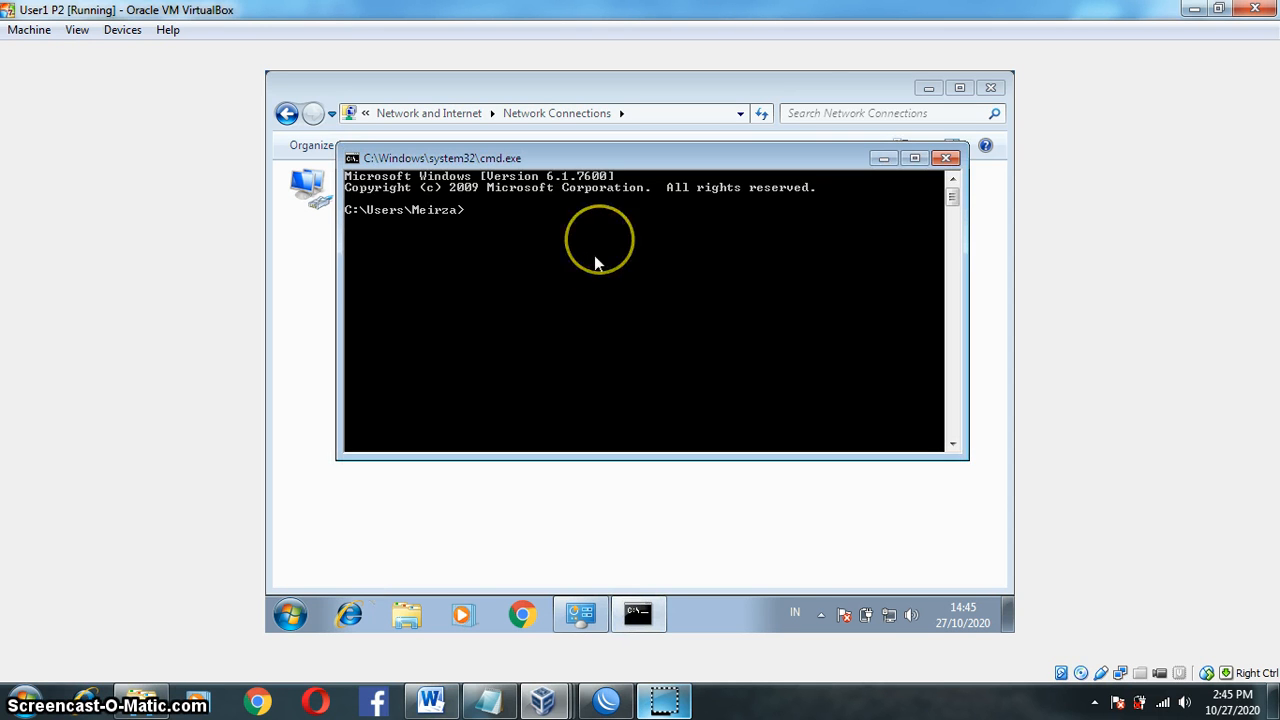
text(ping g)
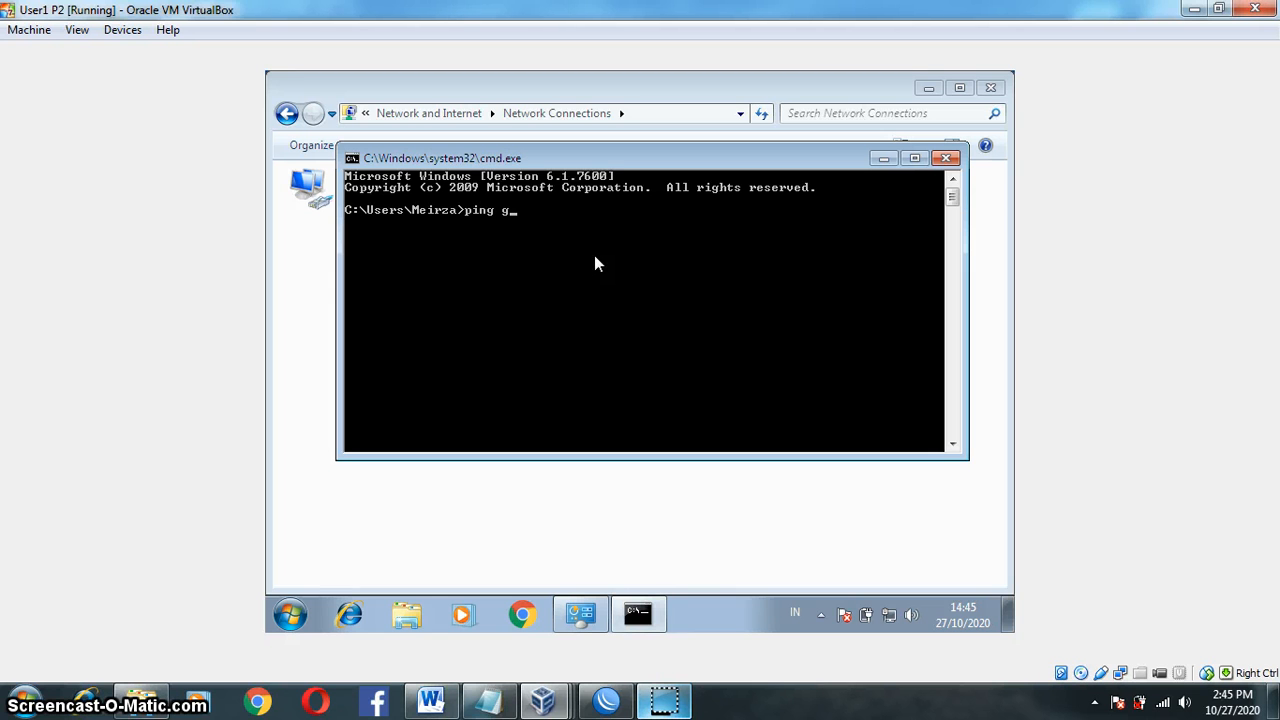
text(oogle/.com)
key(Return)
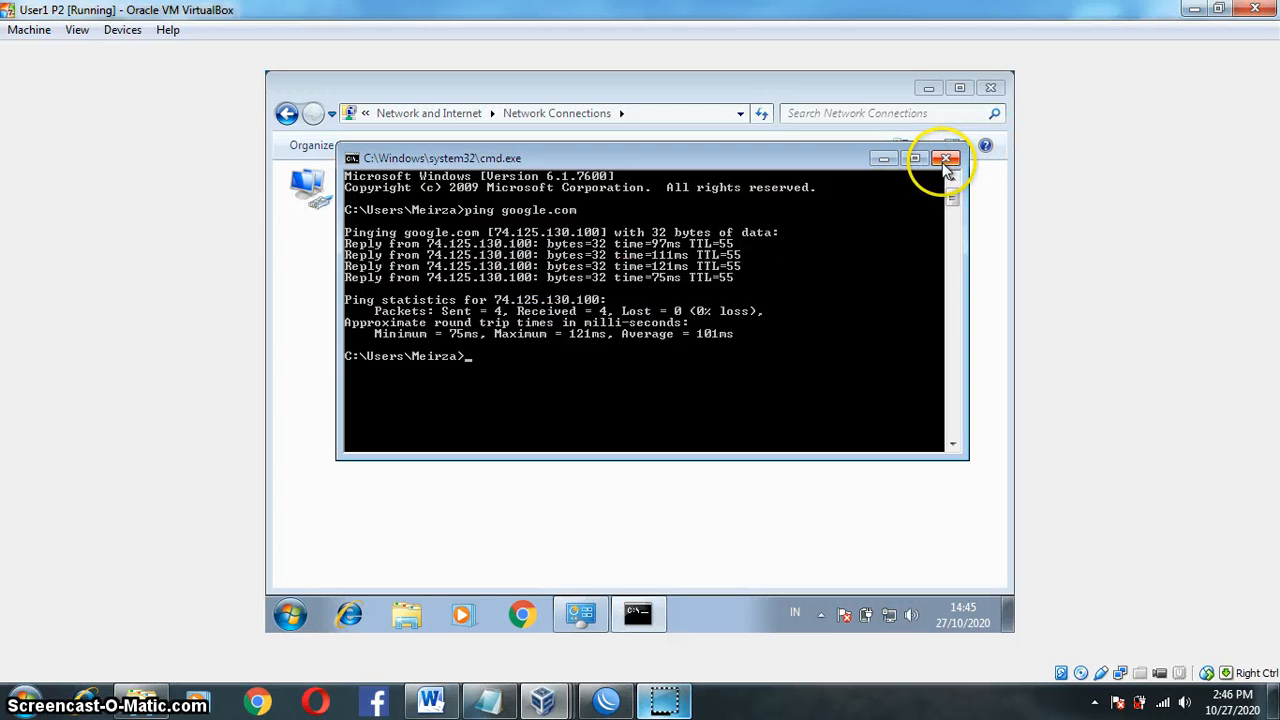
click(557, 700)
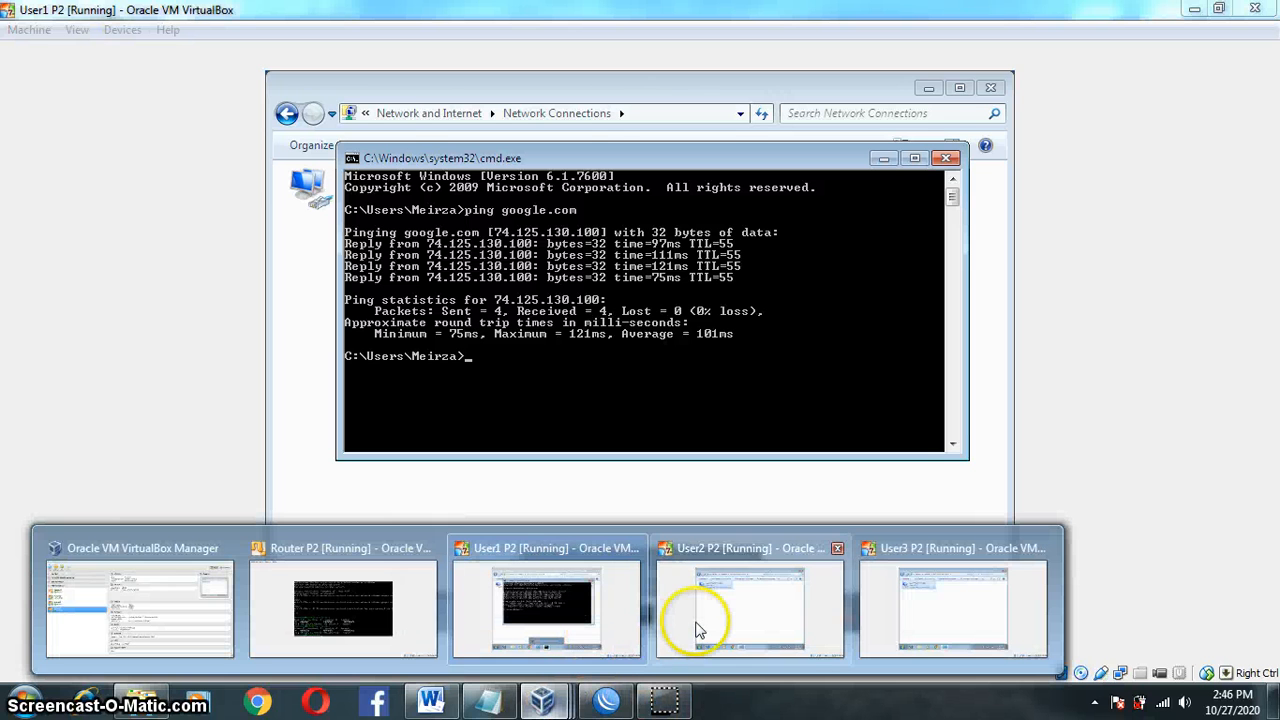
Step: Switch to the User2 P2 VM and open the Run dialog to start a command prompt
click(699, 628)
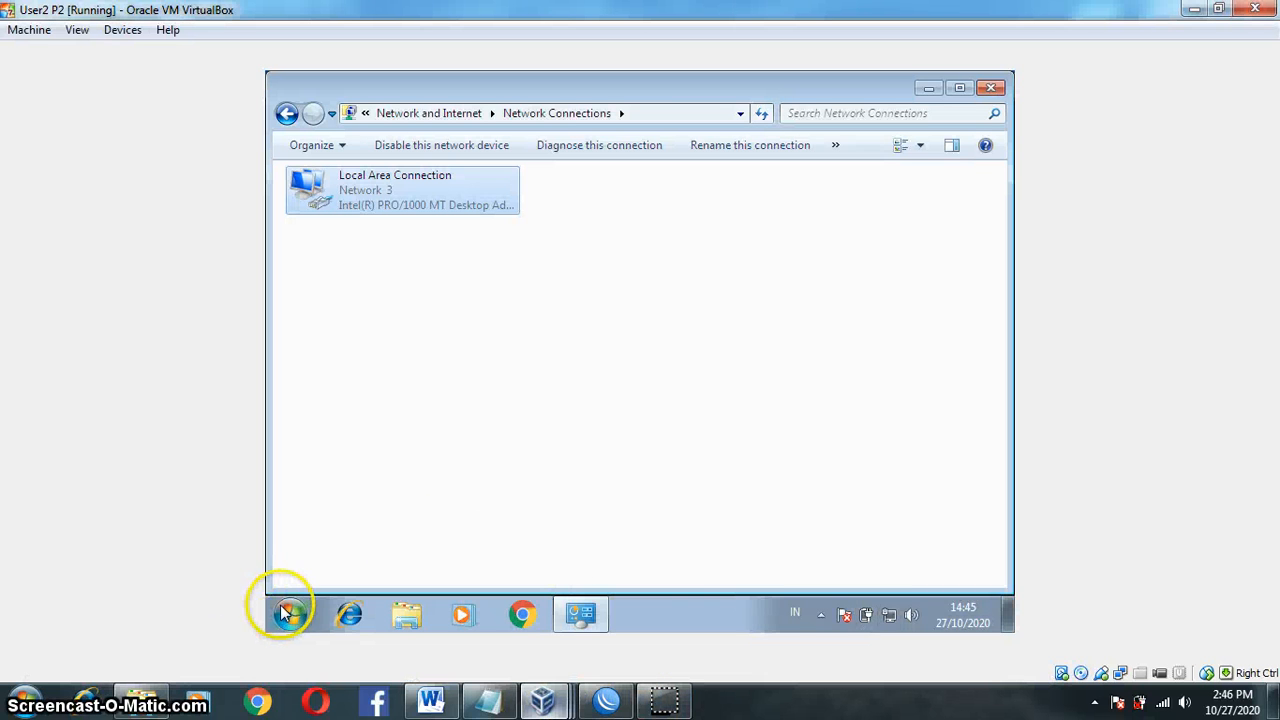
key(super+r)
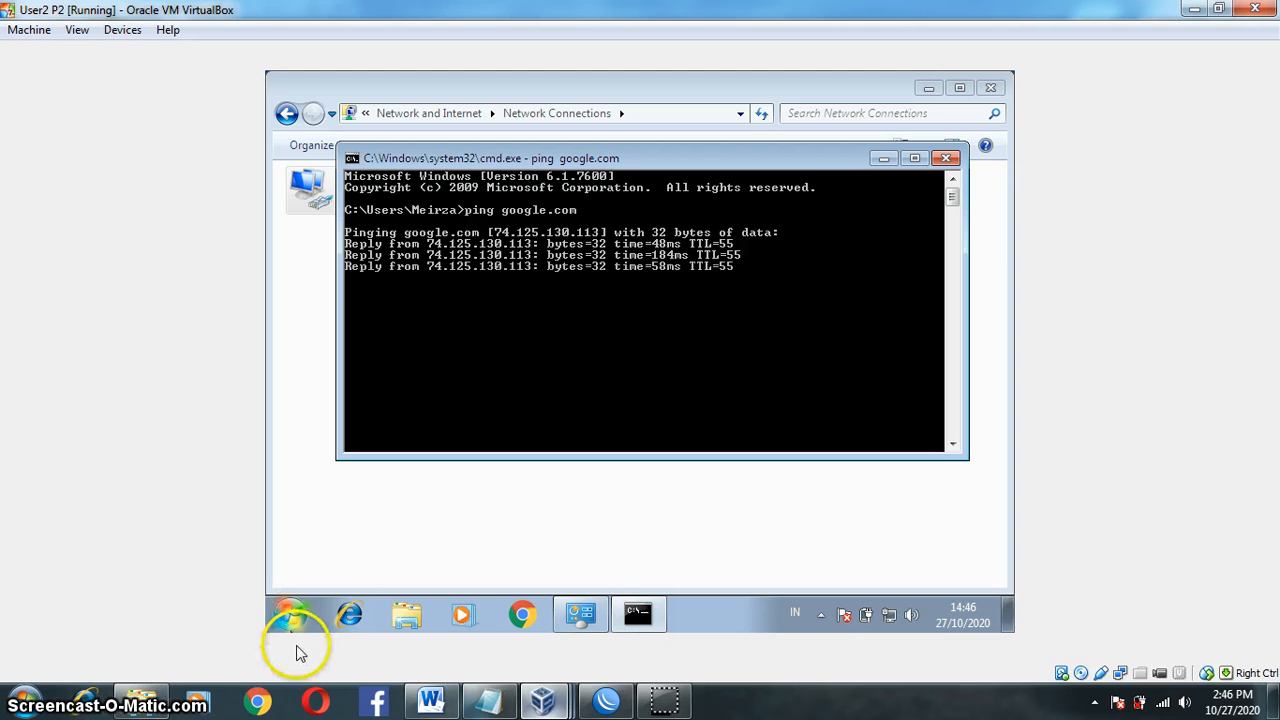
mouse_move(560, 702)
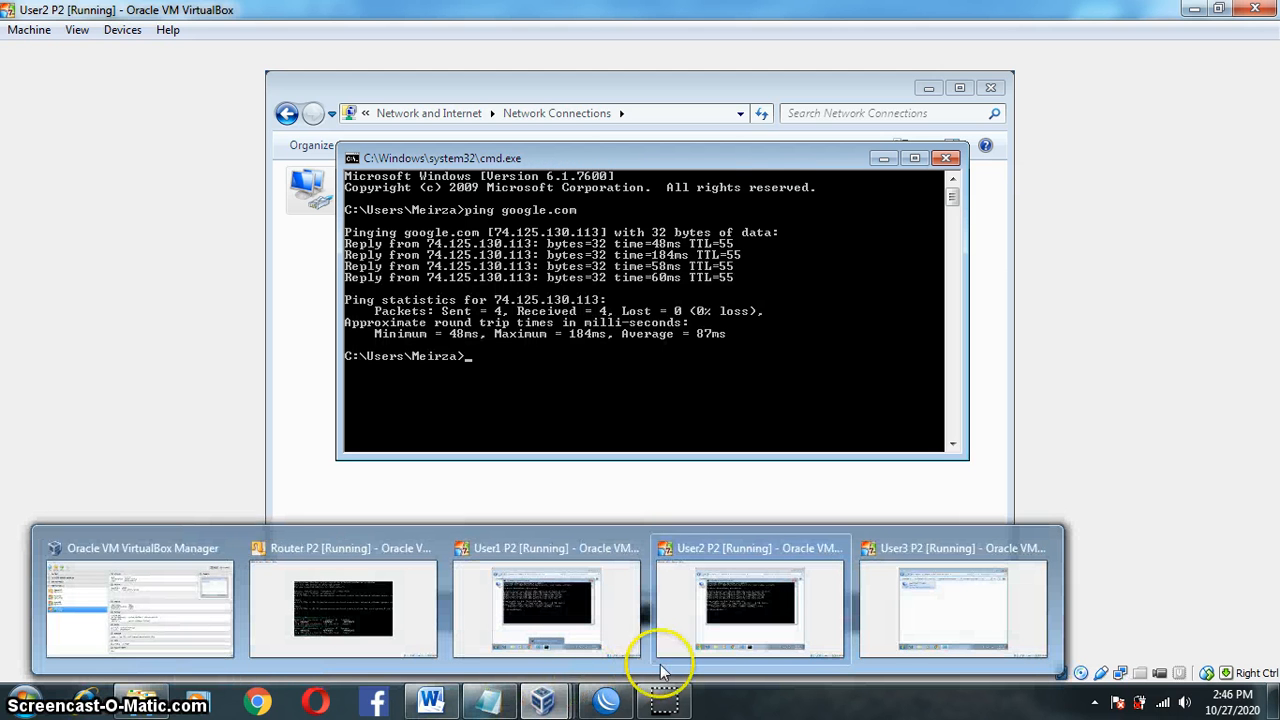
Step: On User3 P2, minimize the command prompt and Network Connections windows to reveal the desktop
click(893, 640)
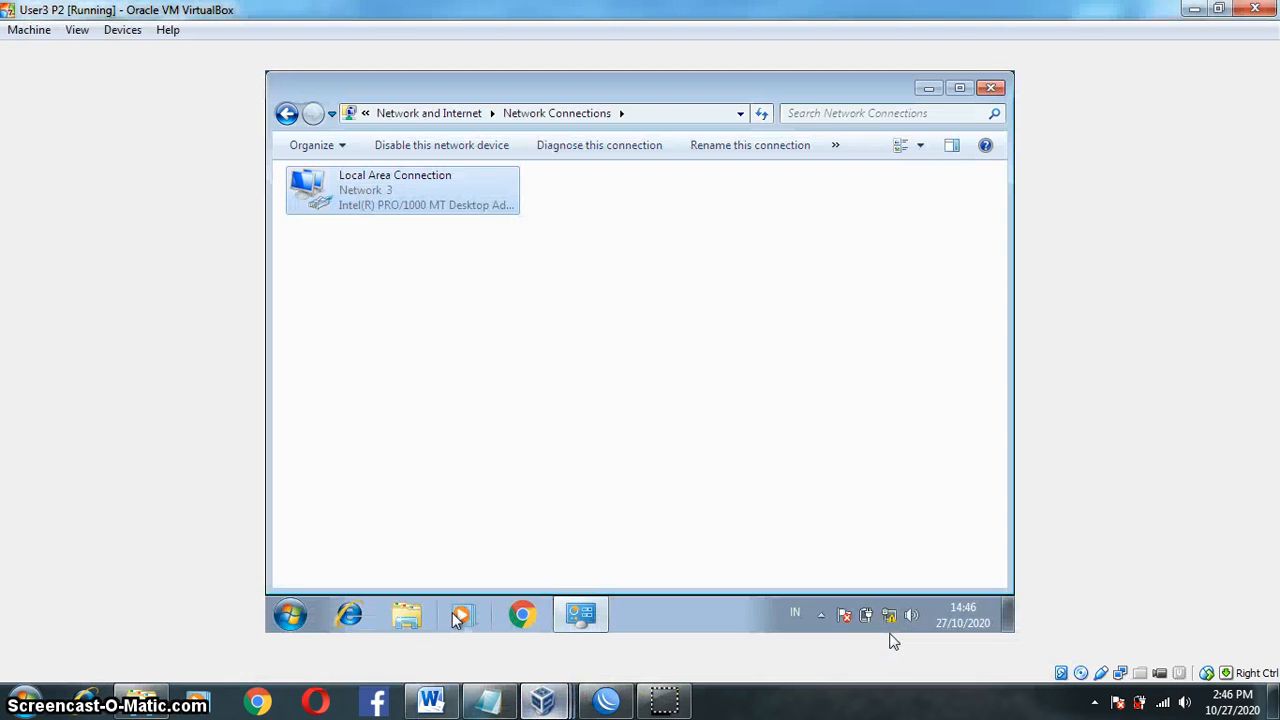
key(super+r)
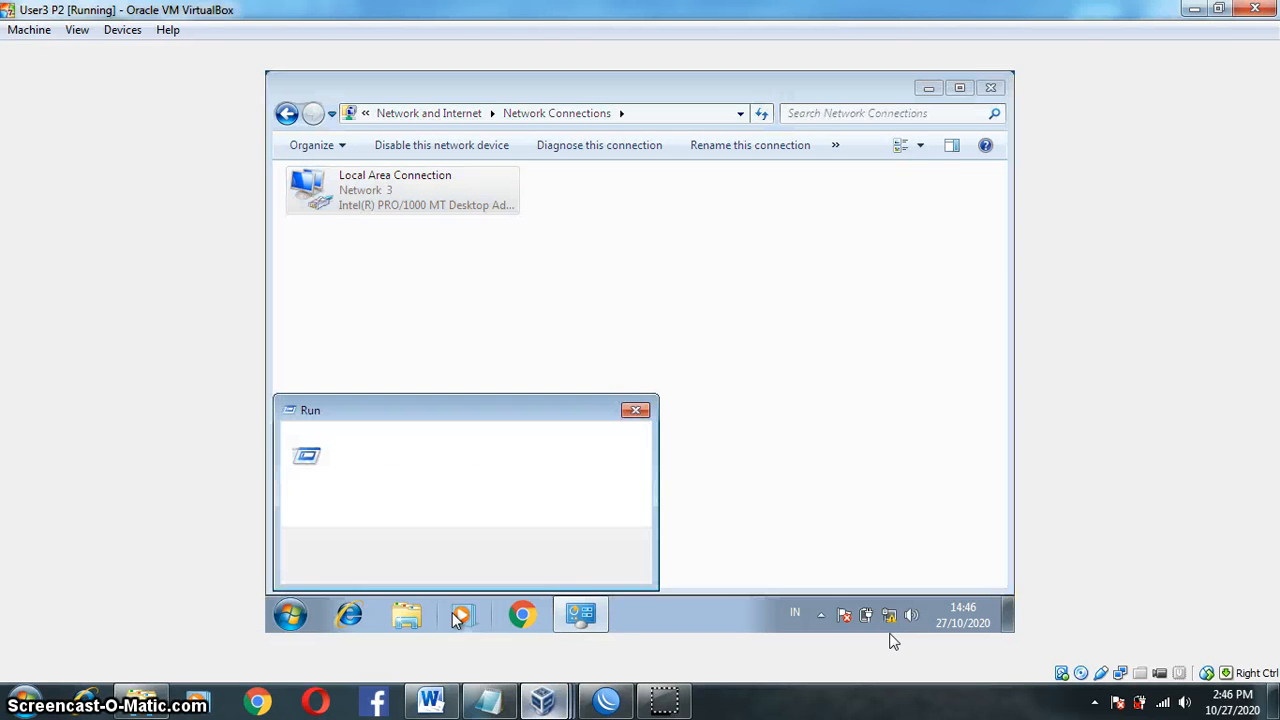
key(Escape)
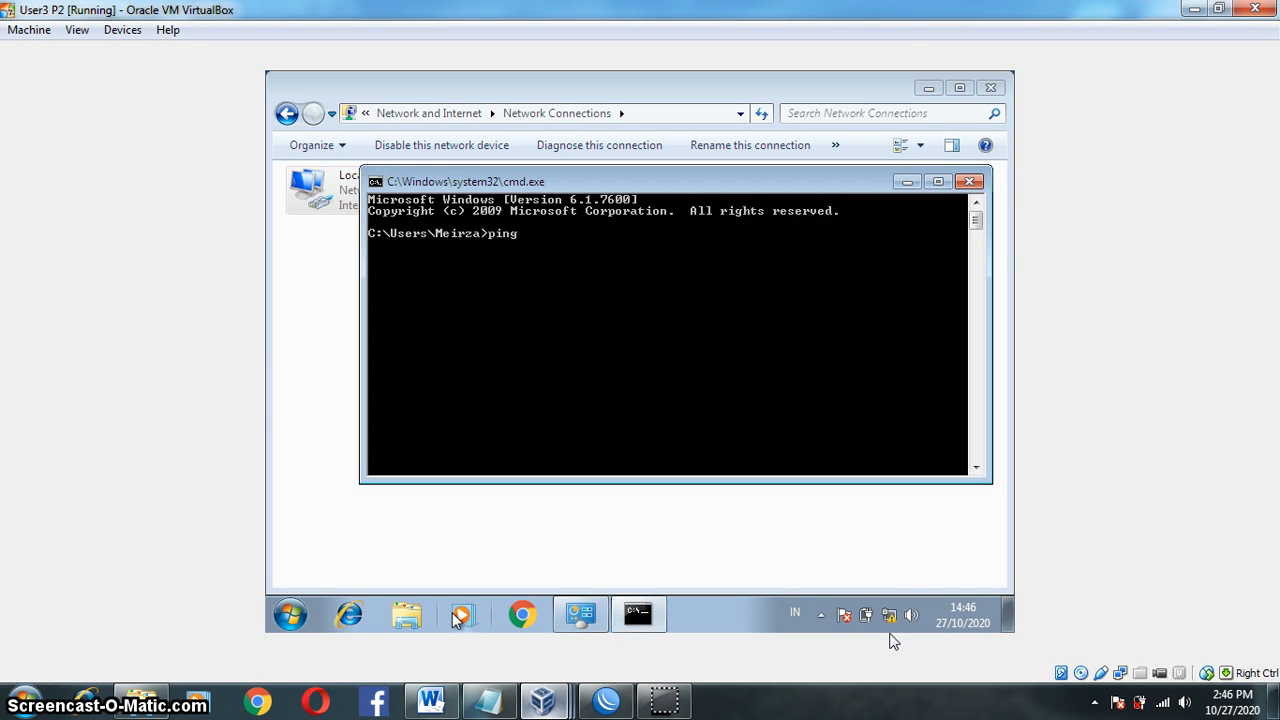
text(ogle.com)
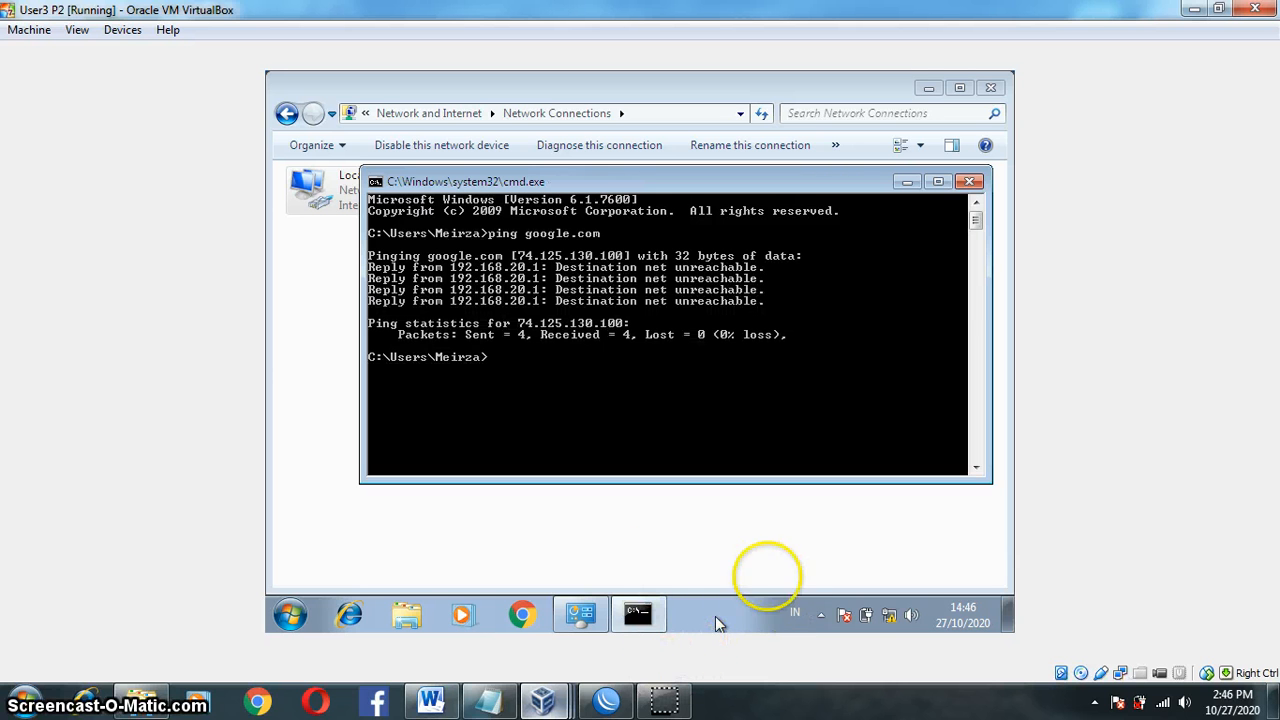
mouse_move(664, 700)
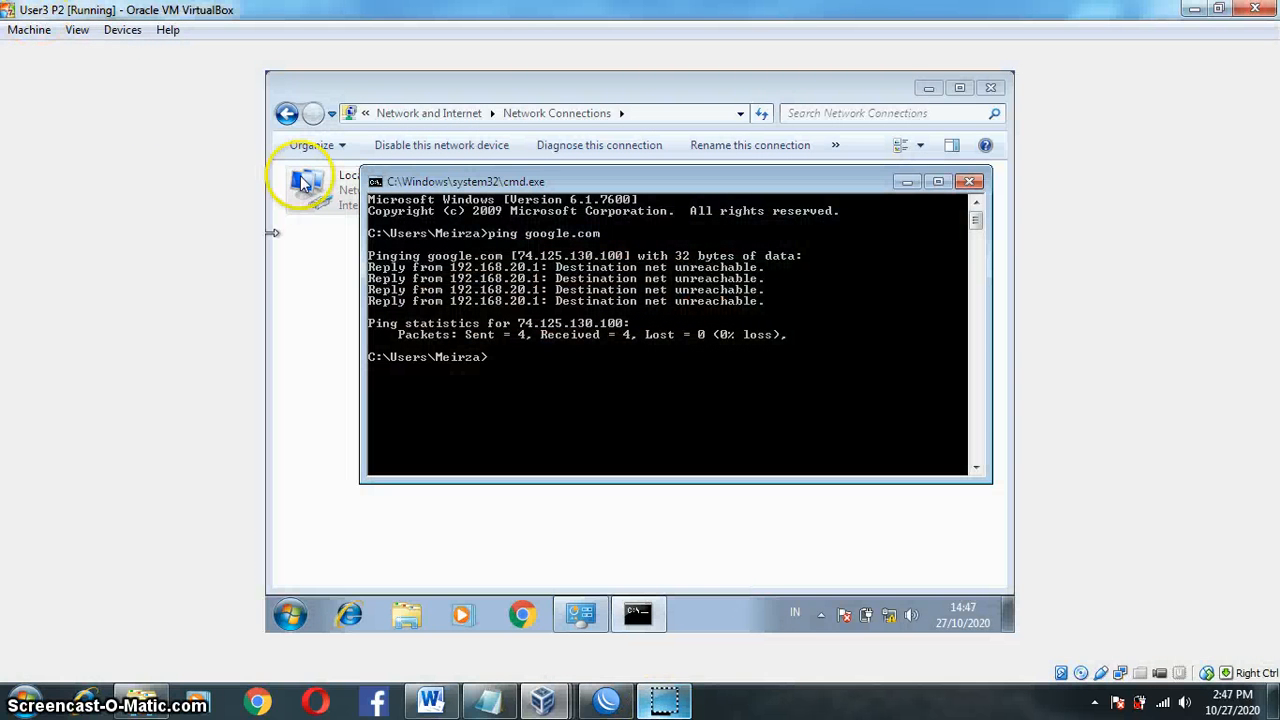
click(906, 183)
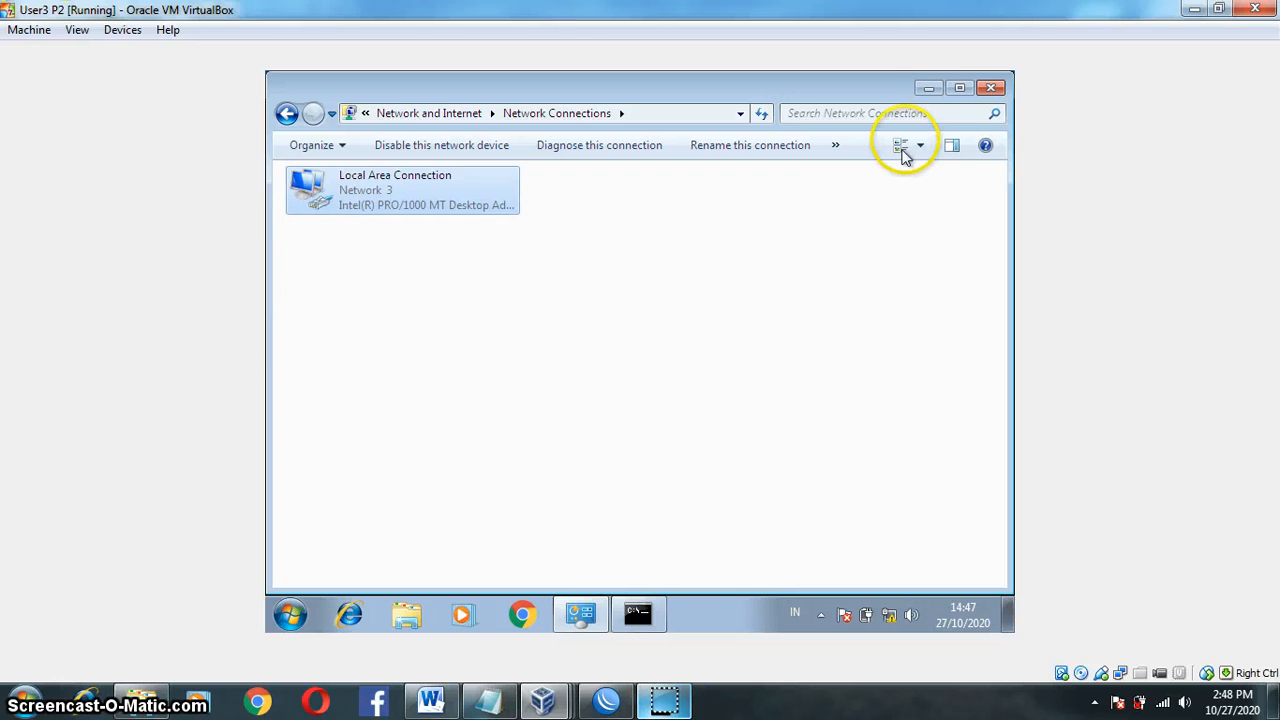
click(927, 88)
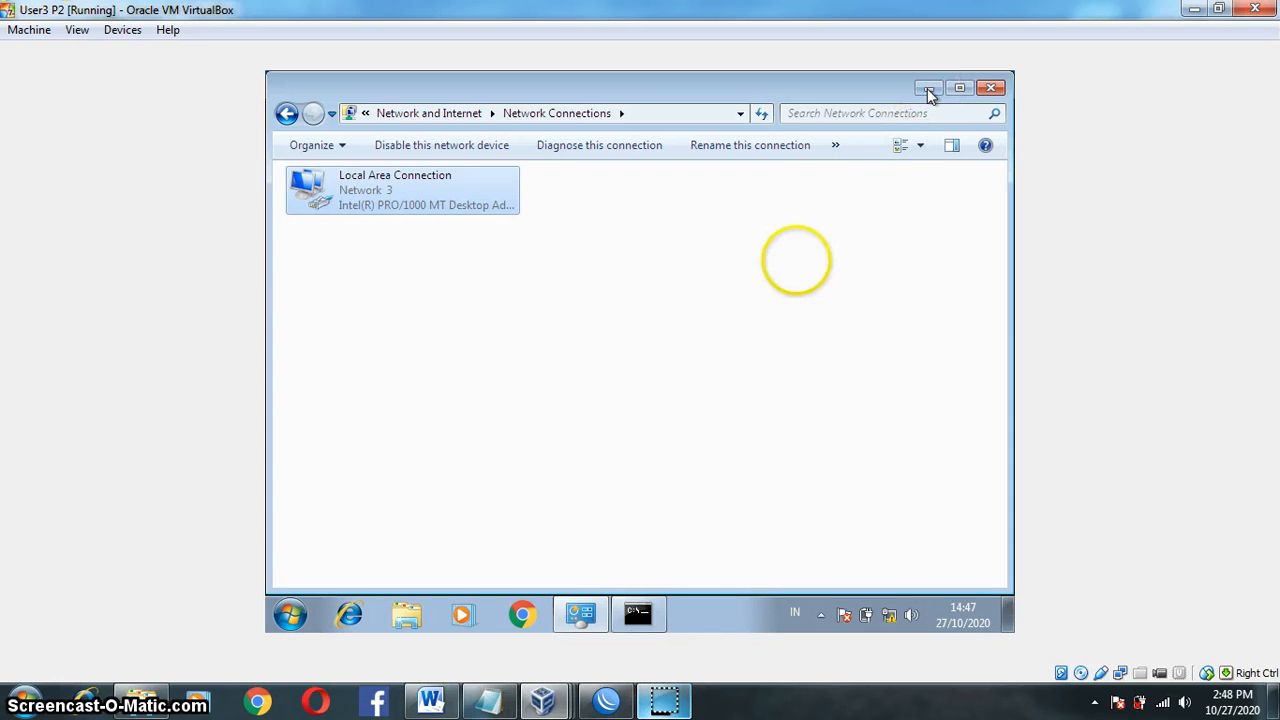
Step: In WinBox's IP > Hotspot settings, review the User Profiles and Users lists
click(612, 700)
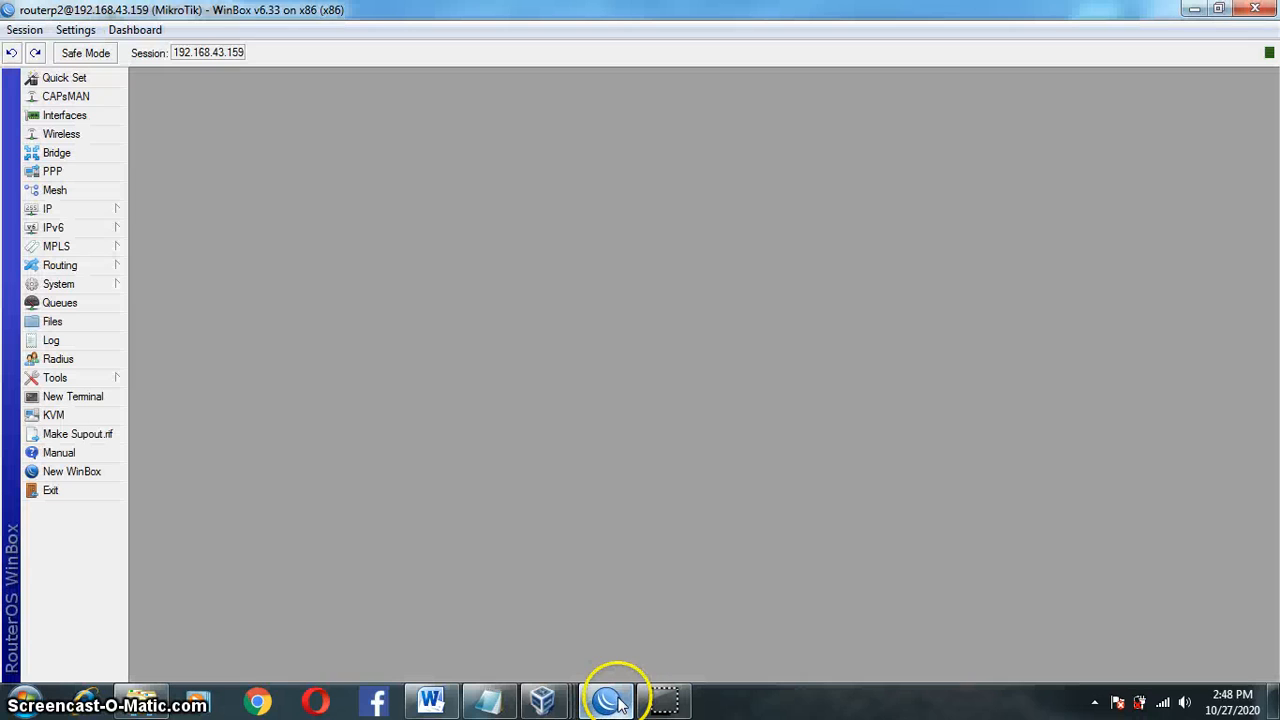
click(113, 208)
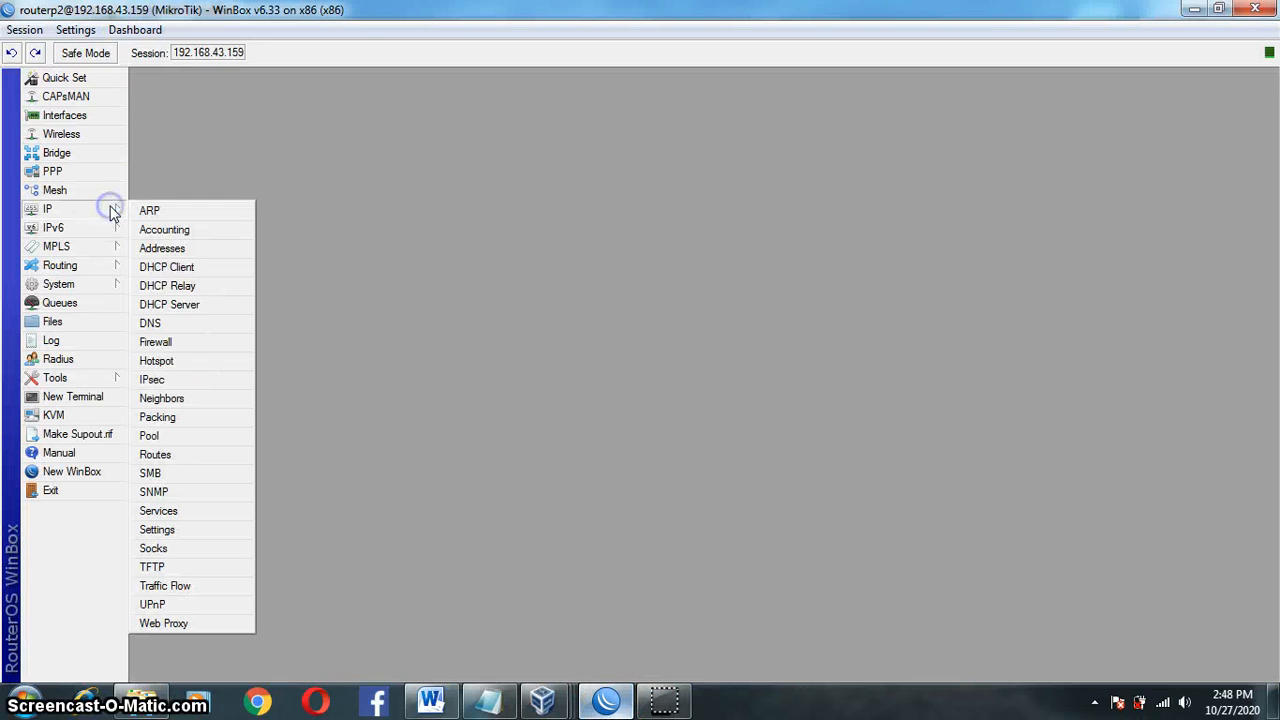
click(205, 360)
click(410, 314)
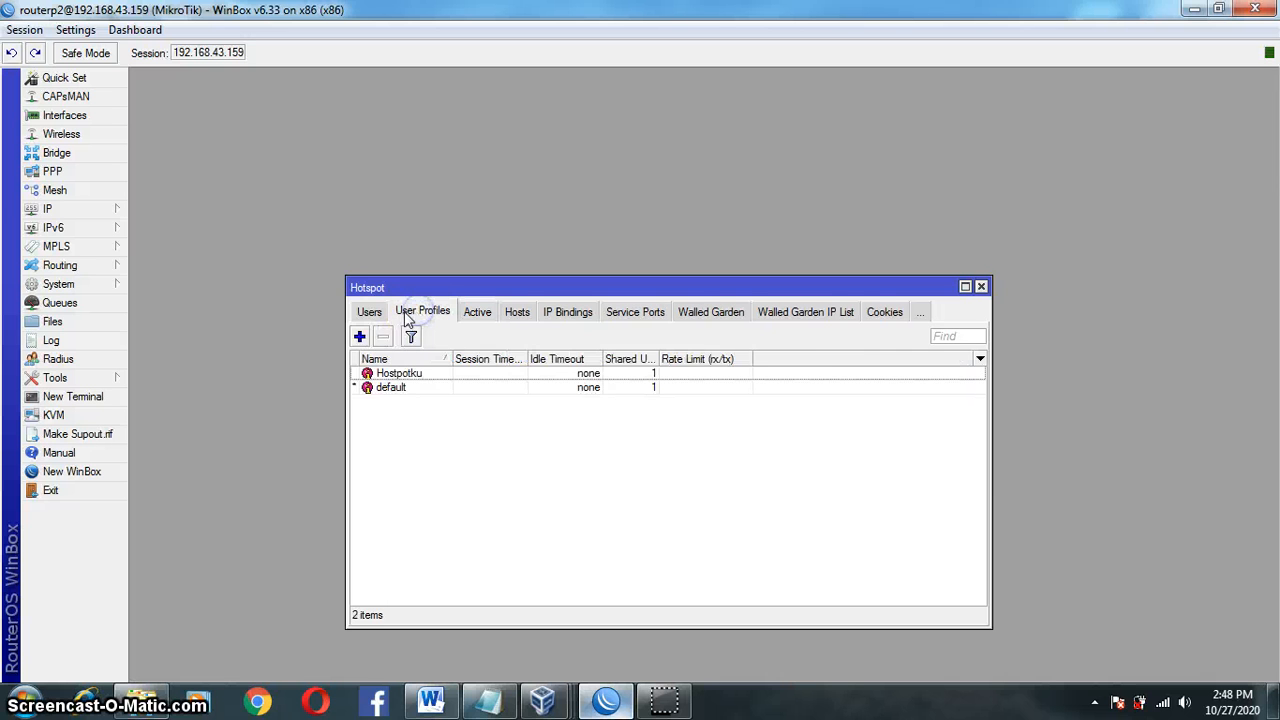
click(378, 316)
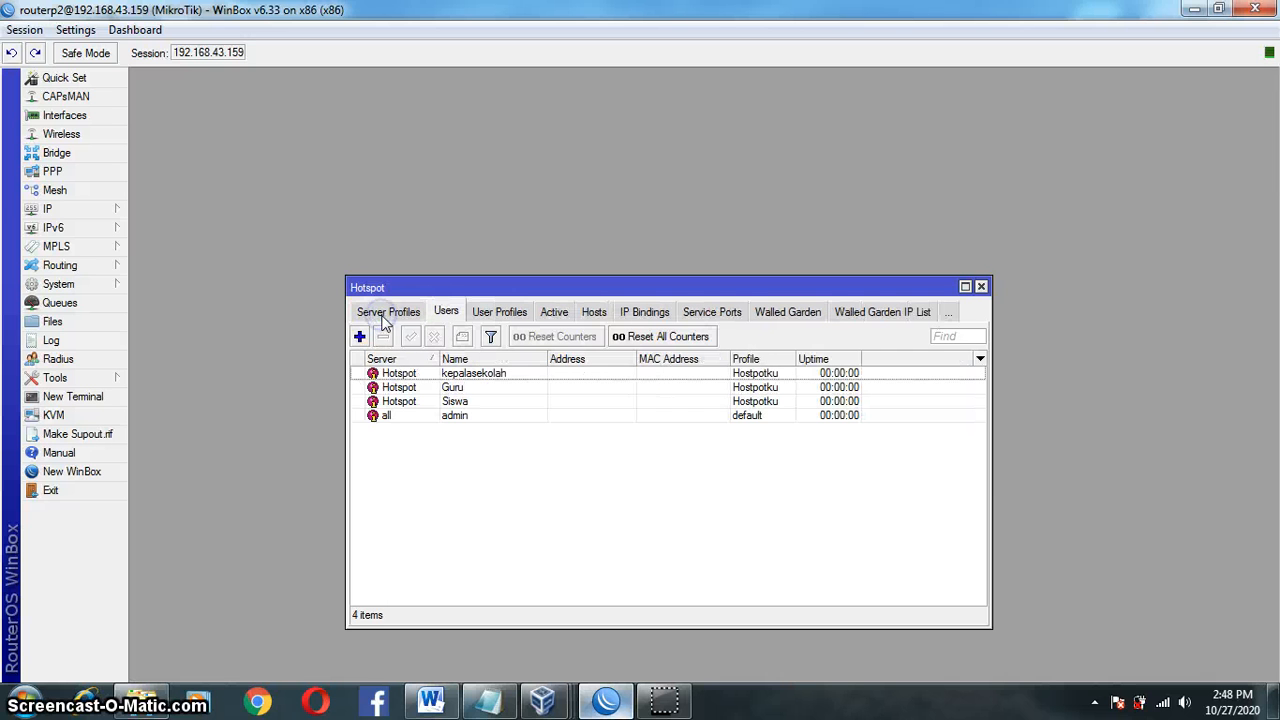
Step: Inspect the admin hotspot user's General details, then return to the User3 P2 VM
double_click(487, 420)
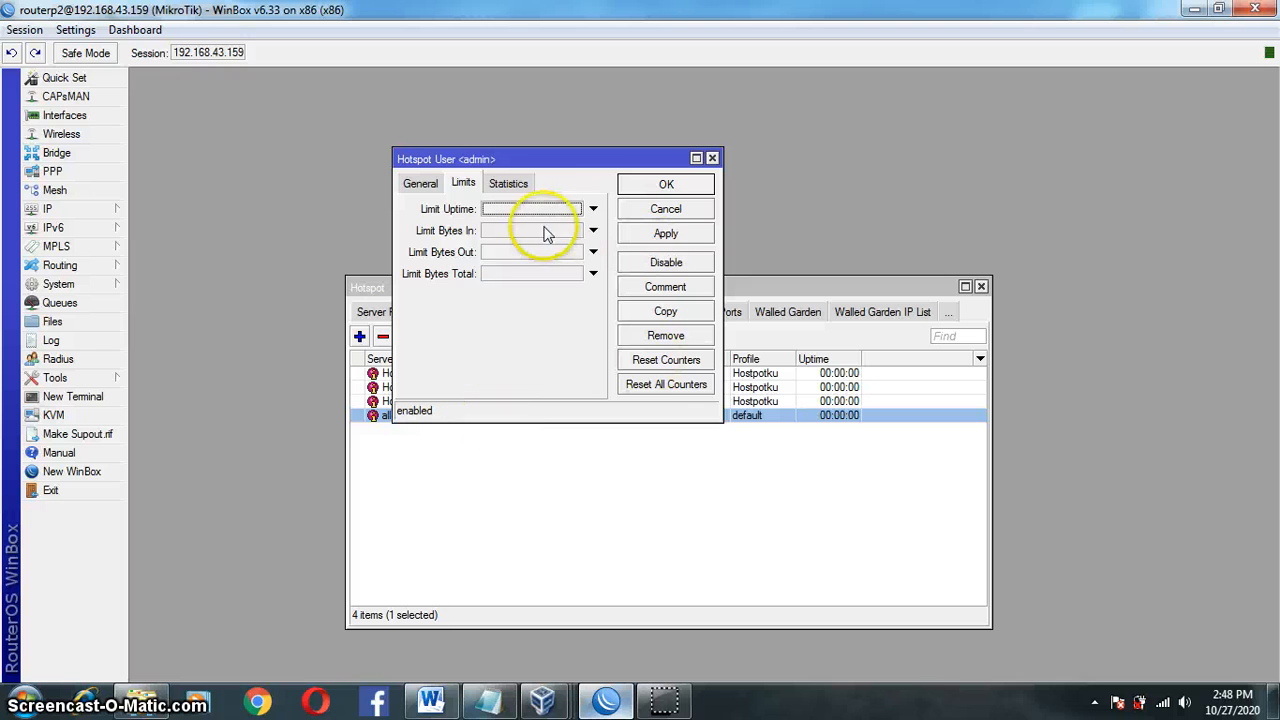
click(420, 183)
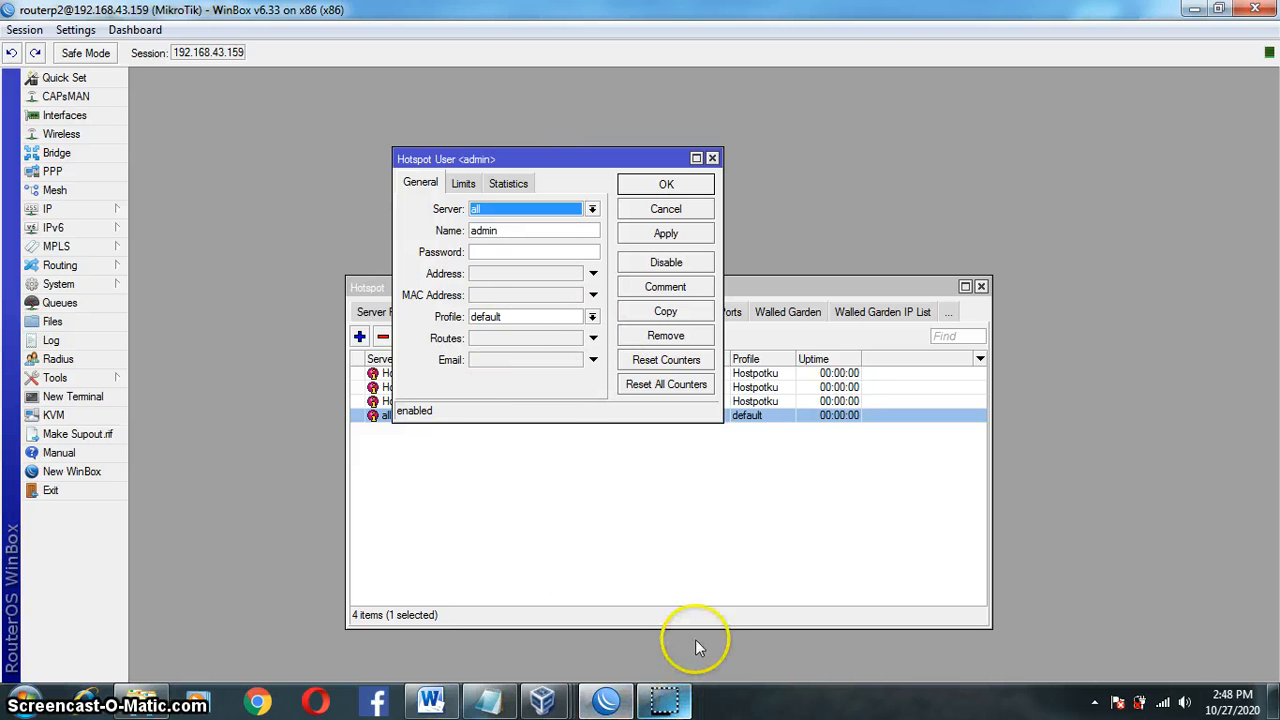
click(712, 160)
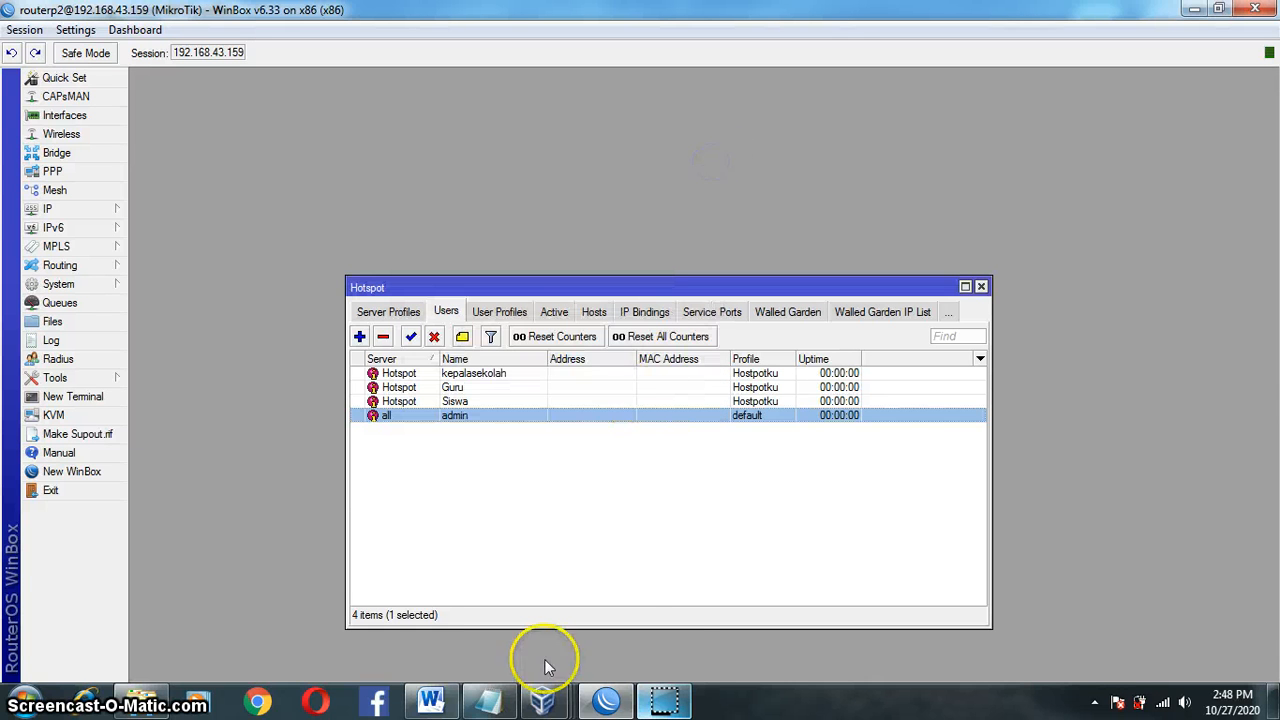
click(543, 700)
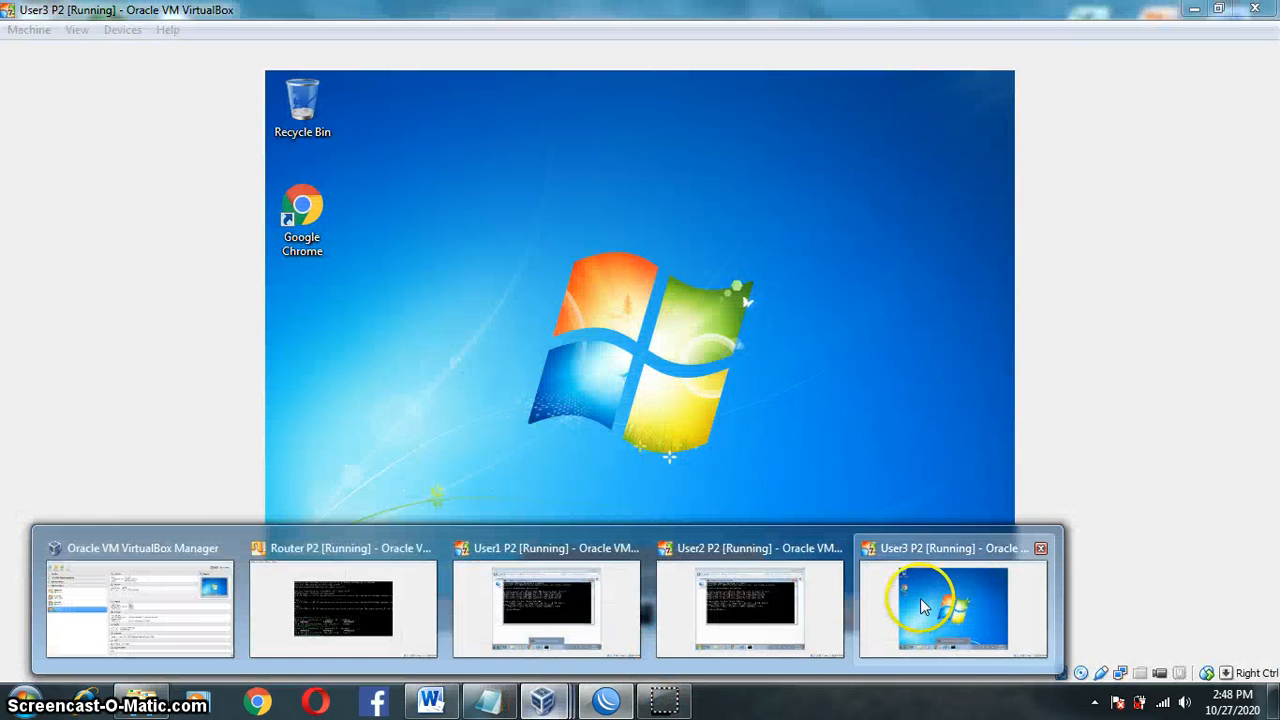
Step: Verify User3's Local Area Connection details: IP 192.168.20.49, DHCP server 192.168.20.1
click(914, 595)
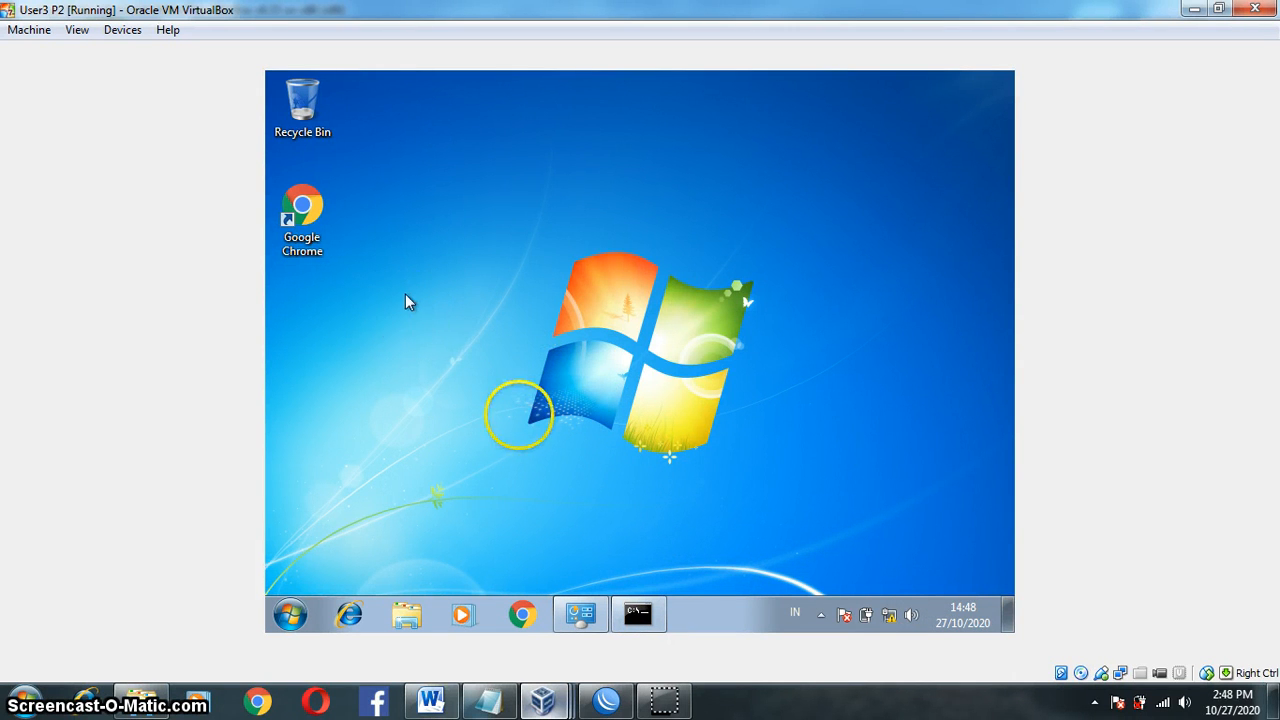
click(580, 613)
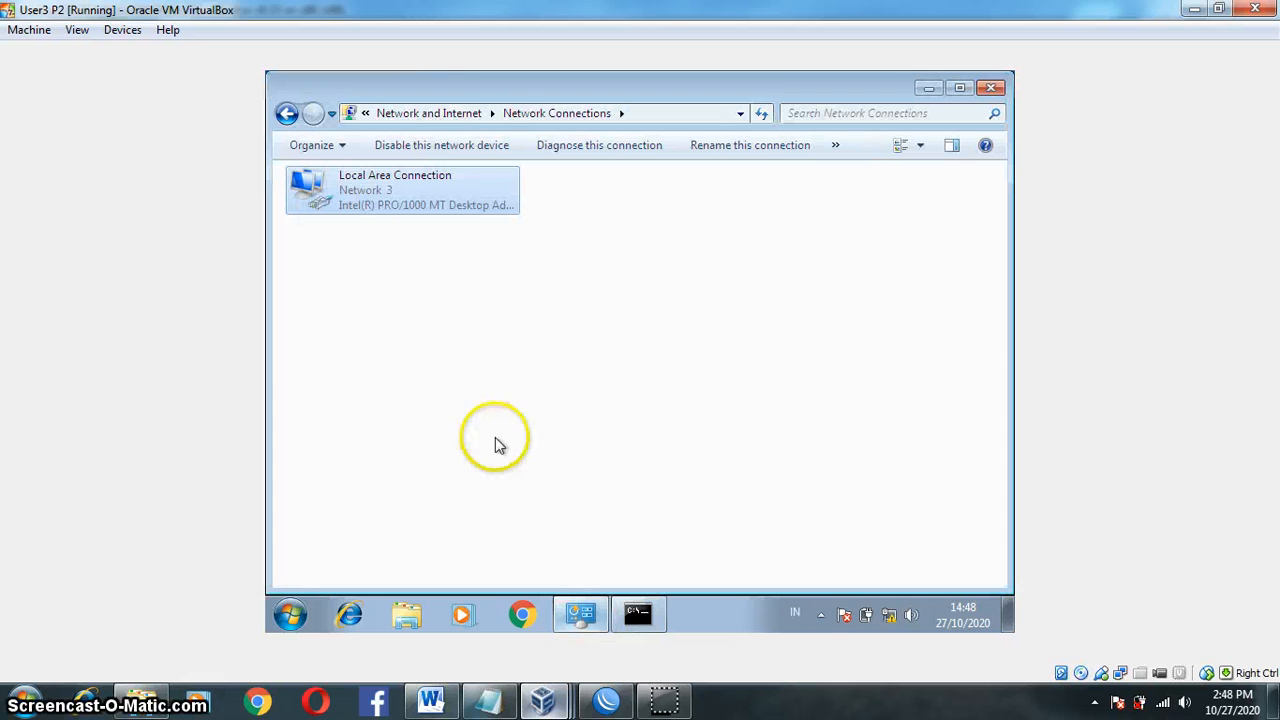
right_click(420, 207)
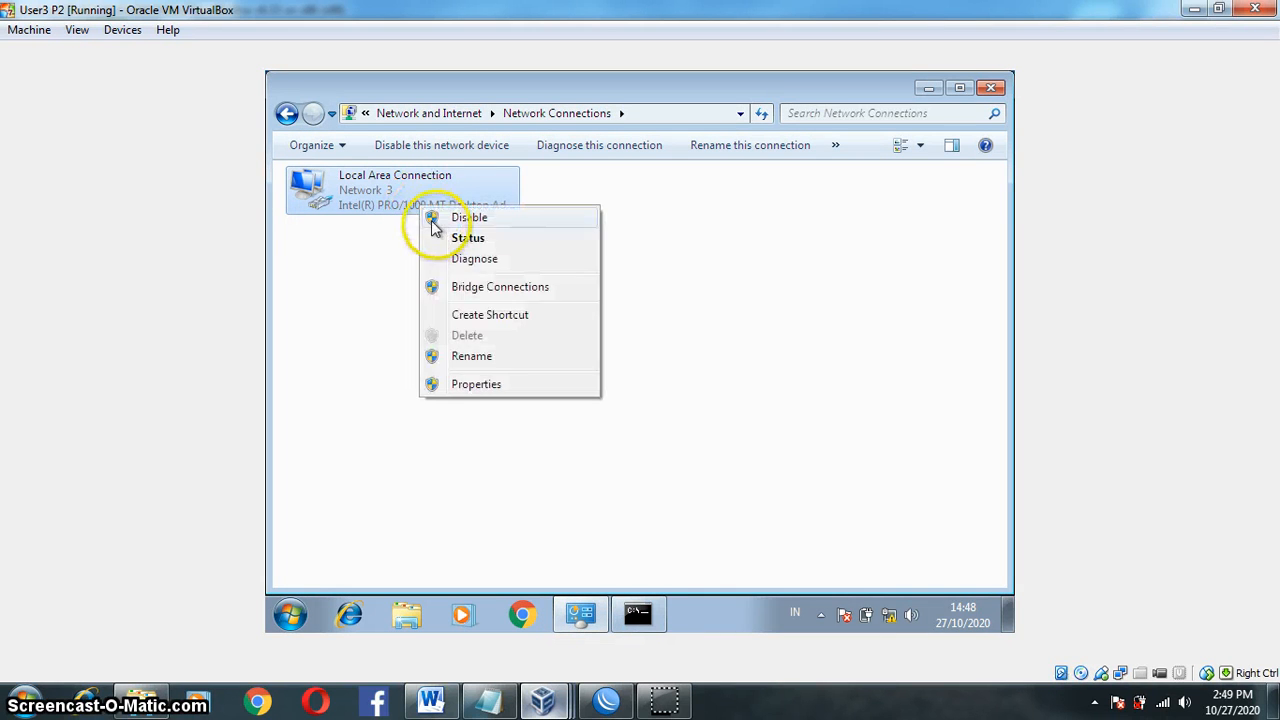
click(450, 244)
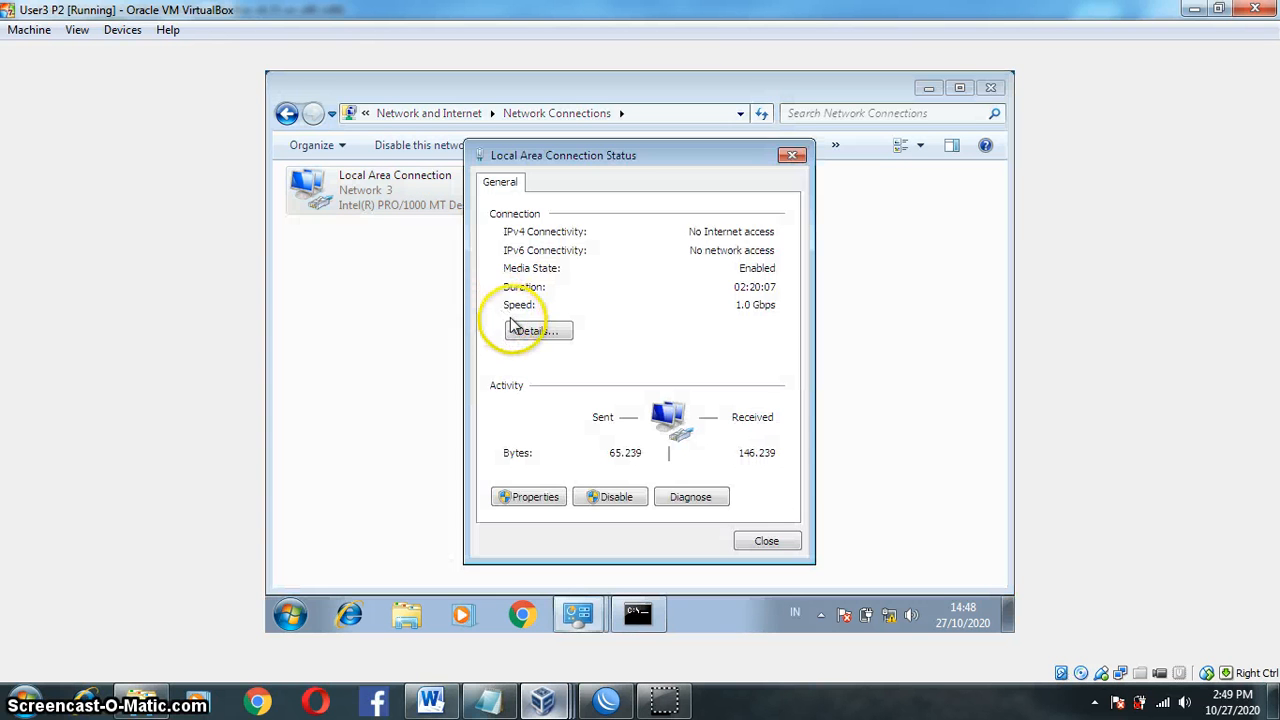
click(537, 331)
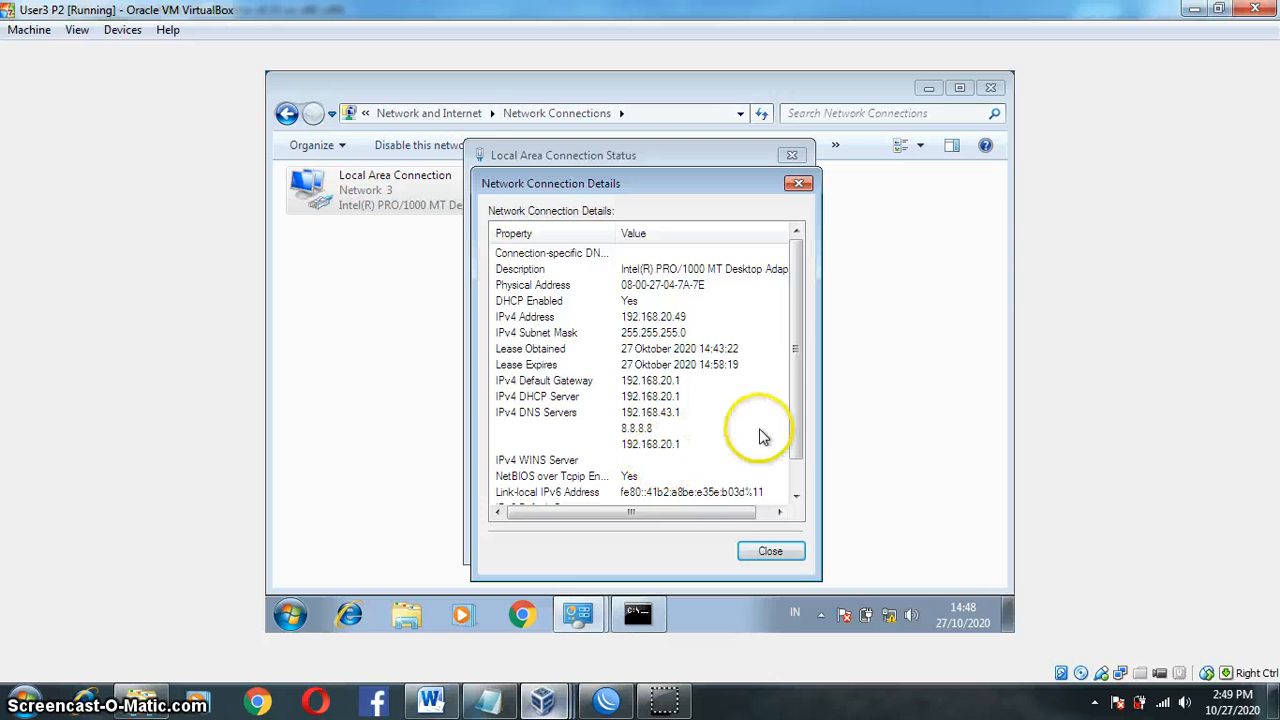
drag(797, 435, 797, 450)
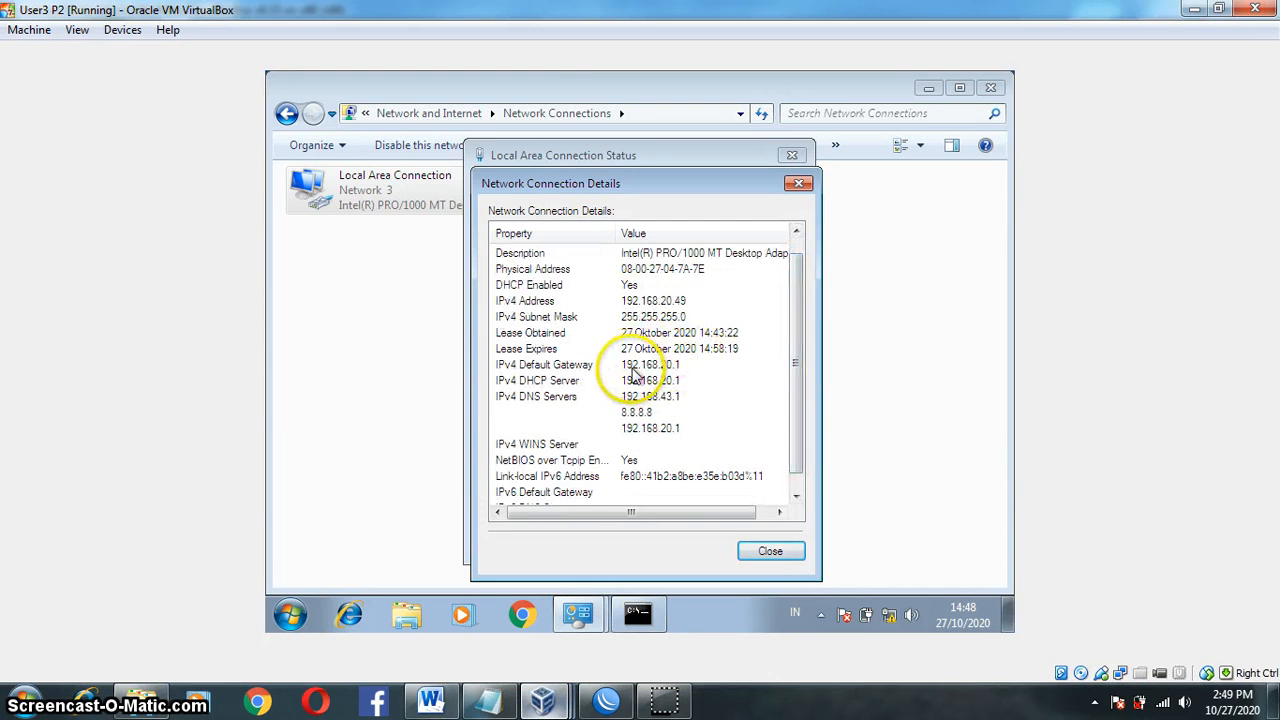
click(630, 382)
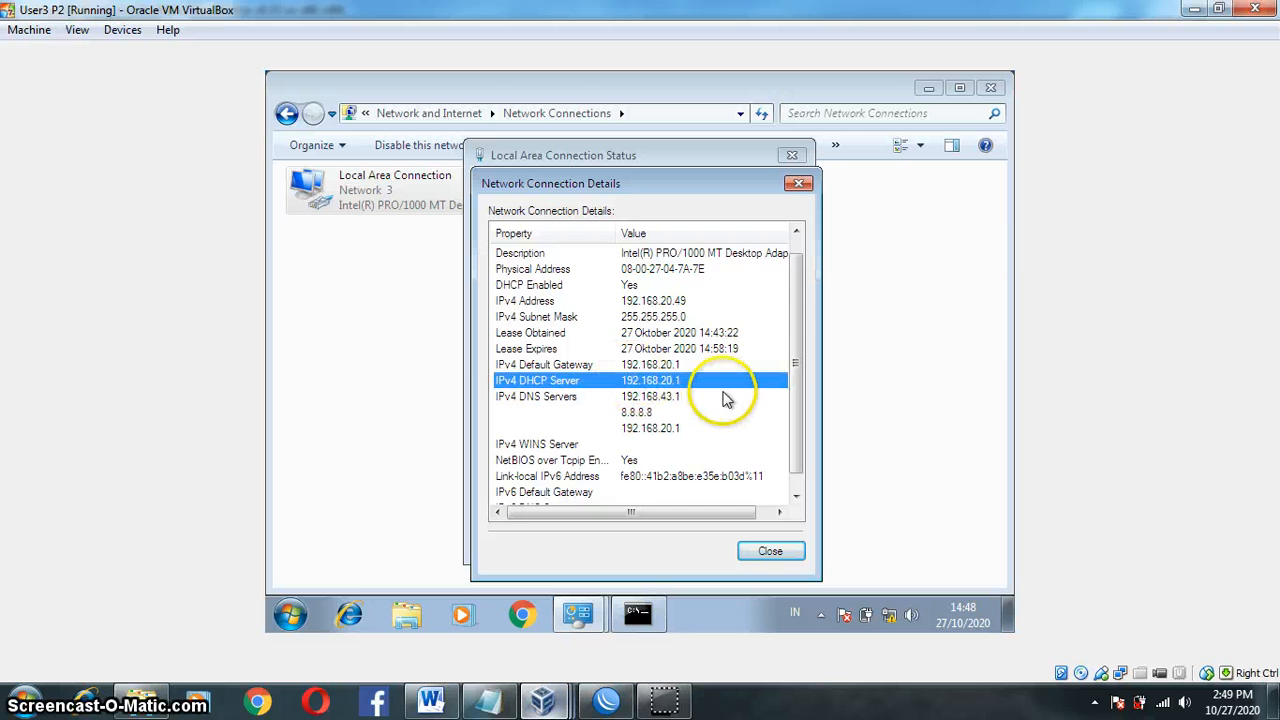
click(785, 553)
click(752, 547)
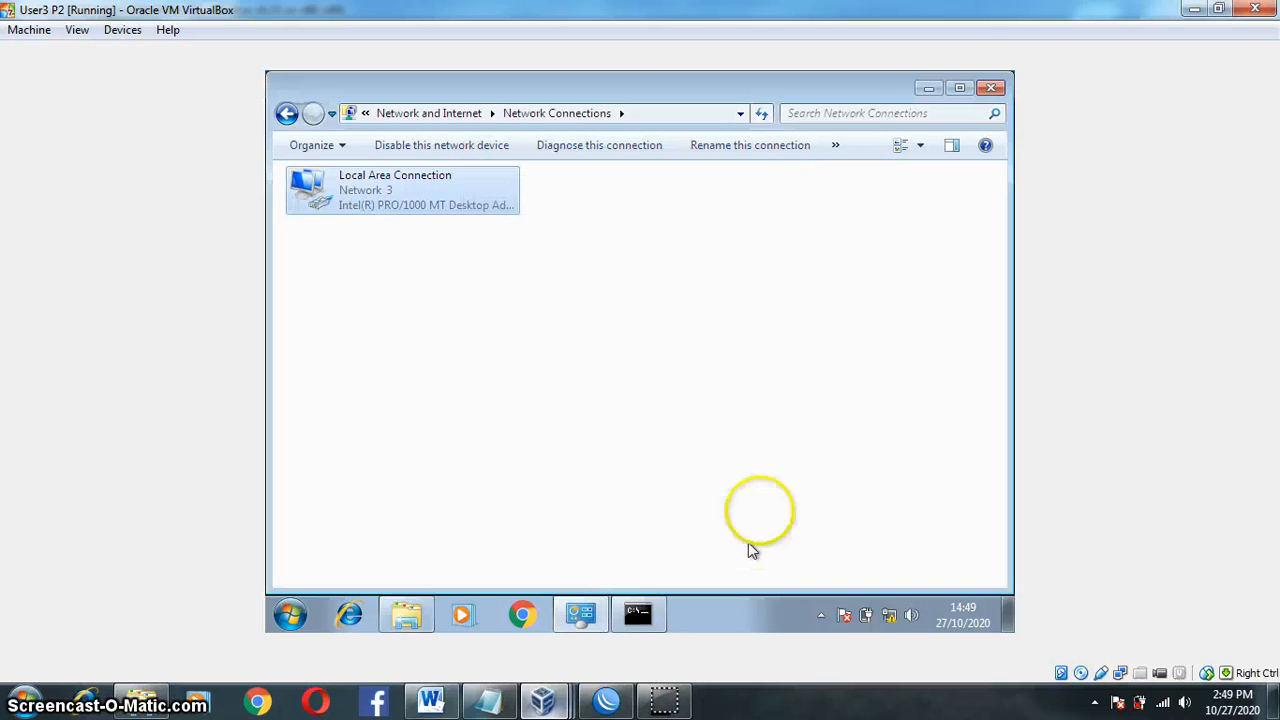
Step: Open the browser on User3 and go to the hotspot address 192.168.20.1
click(927, 90)
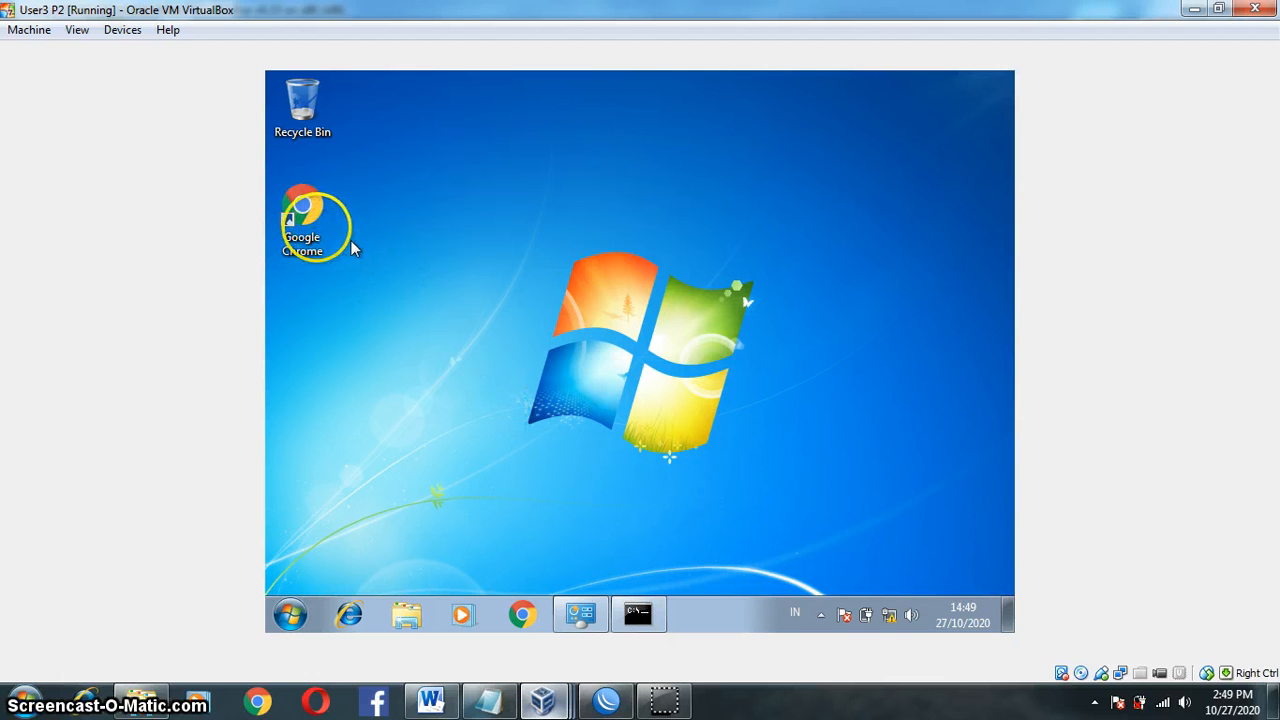
double_click(281, 217)
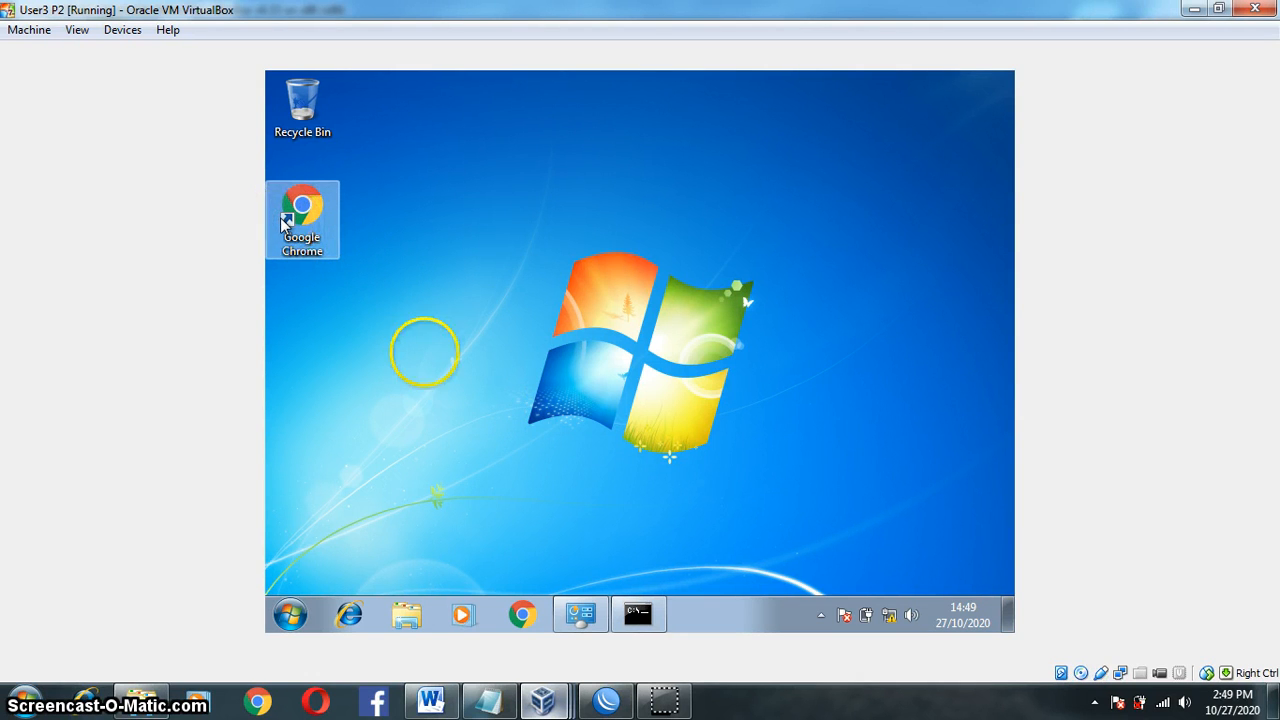
click(677, 712)
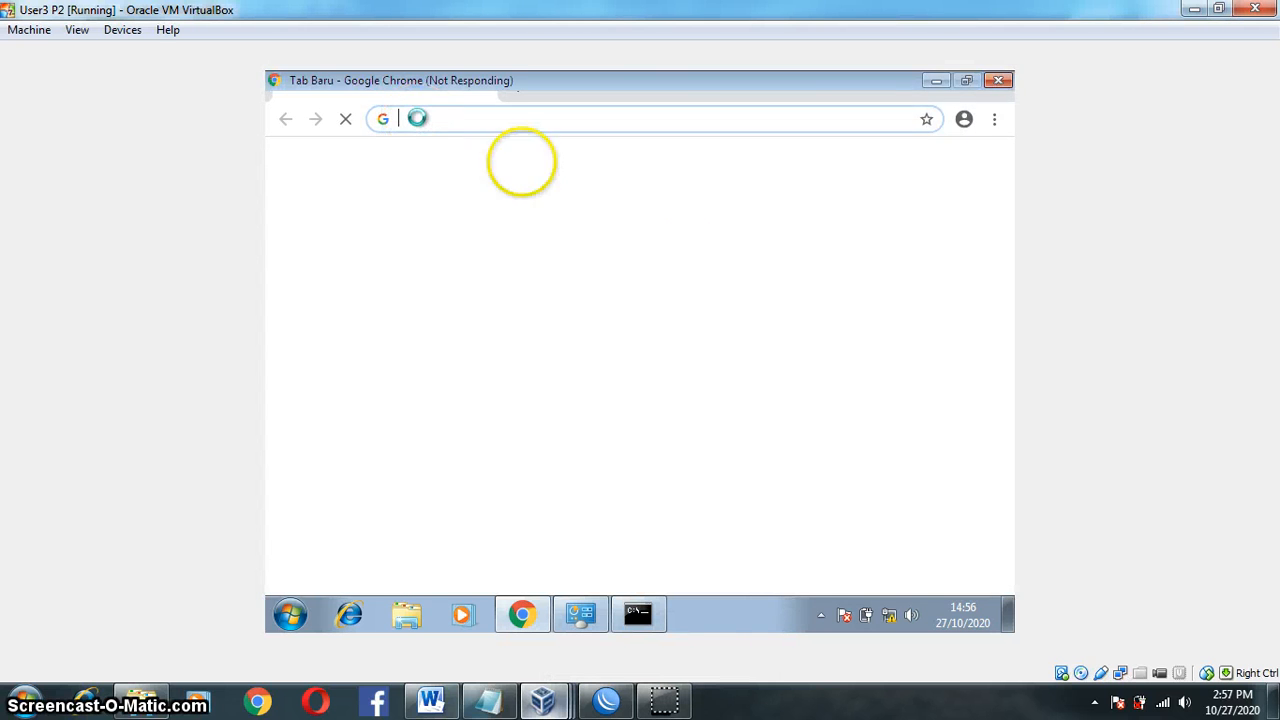
mouse_move(683, 703)
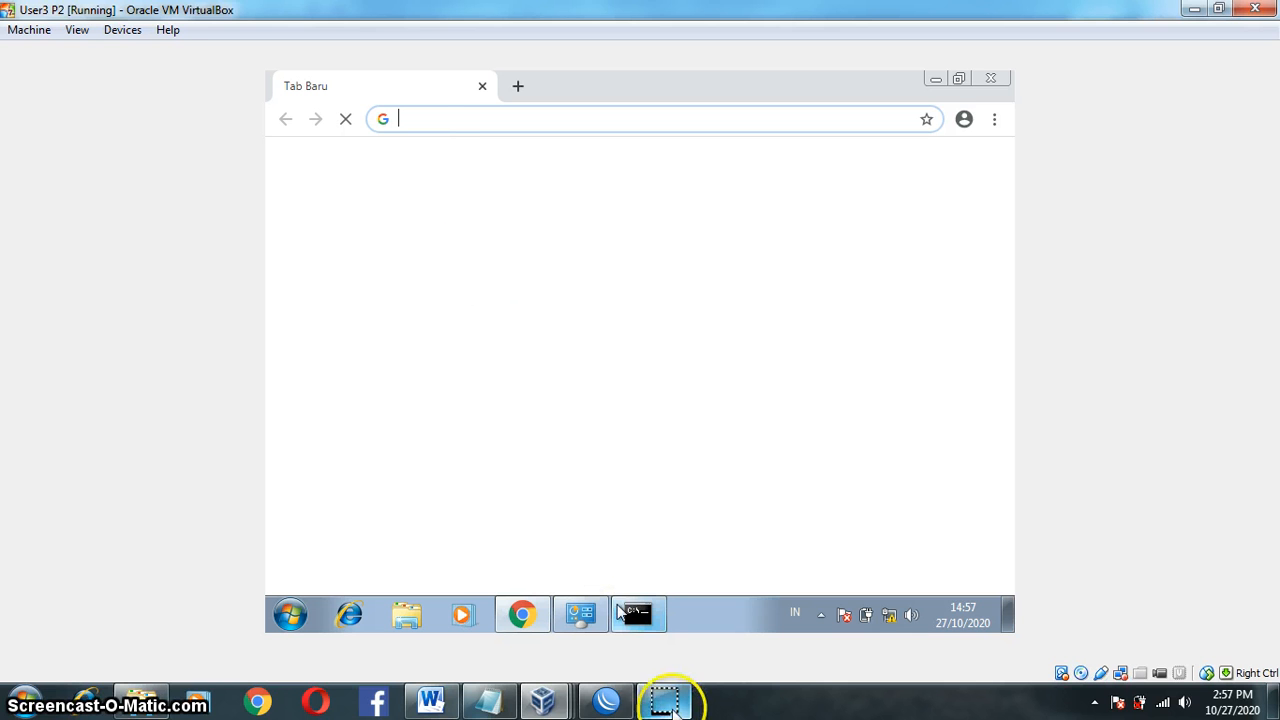
click(665, 700)
text(192.168.20.1)
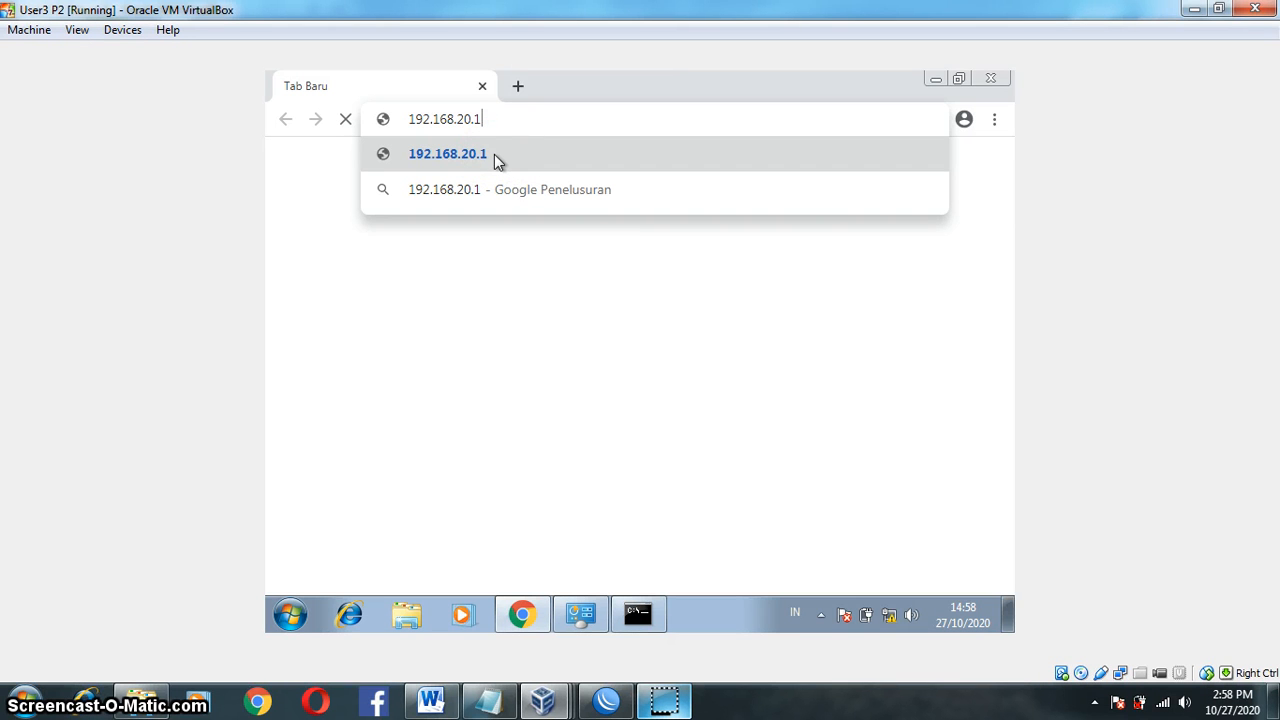
click(543, 323)
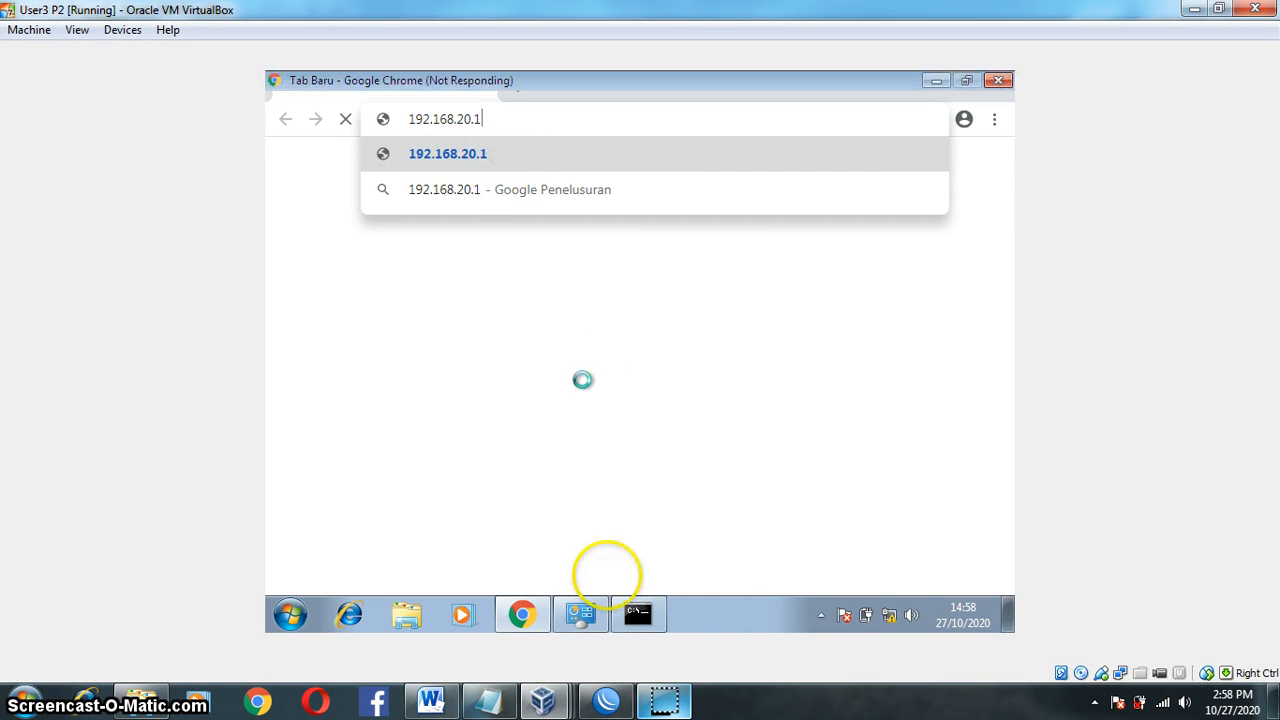
Step: Sign in on the hotspot login page, then run ping google.com in a command prompt
click(668, 690)
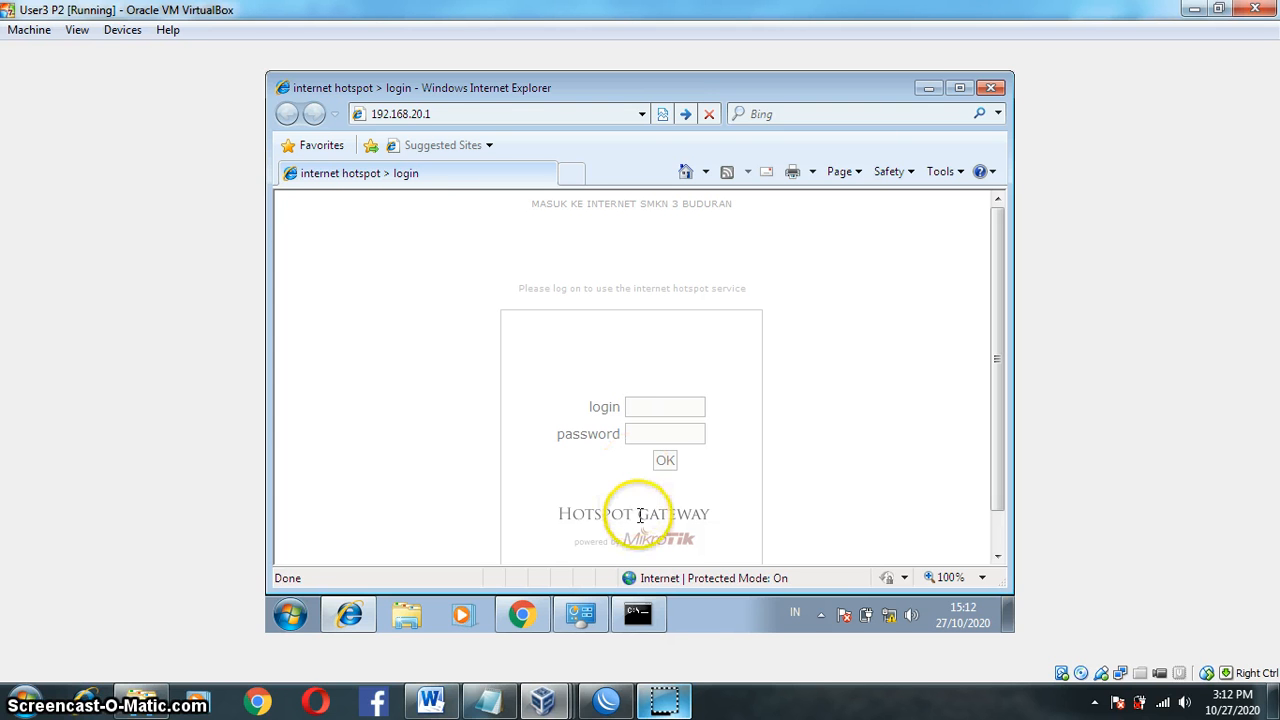
click(665, 700)
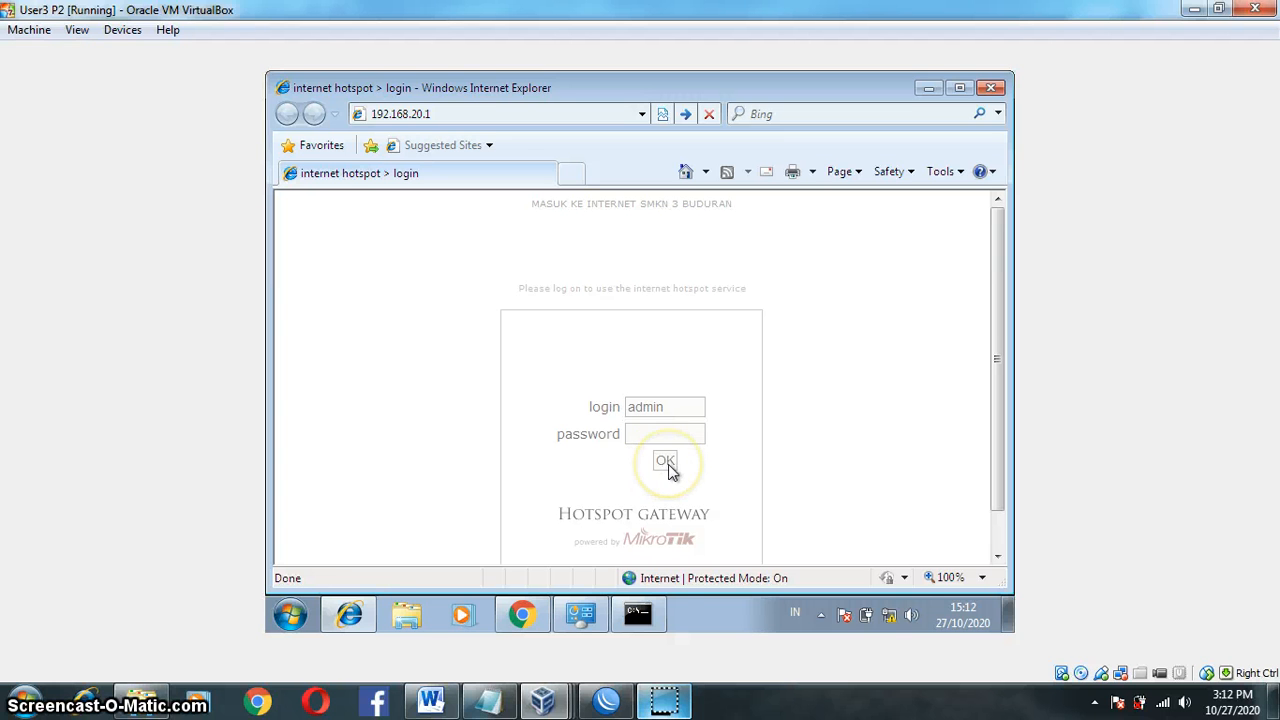
click(665, 700)
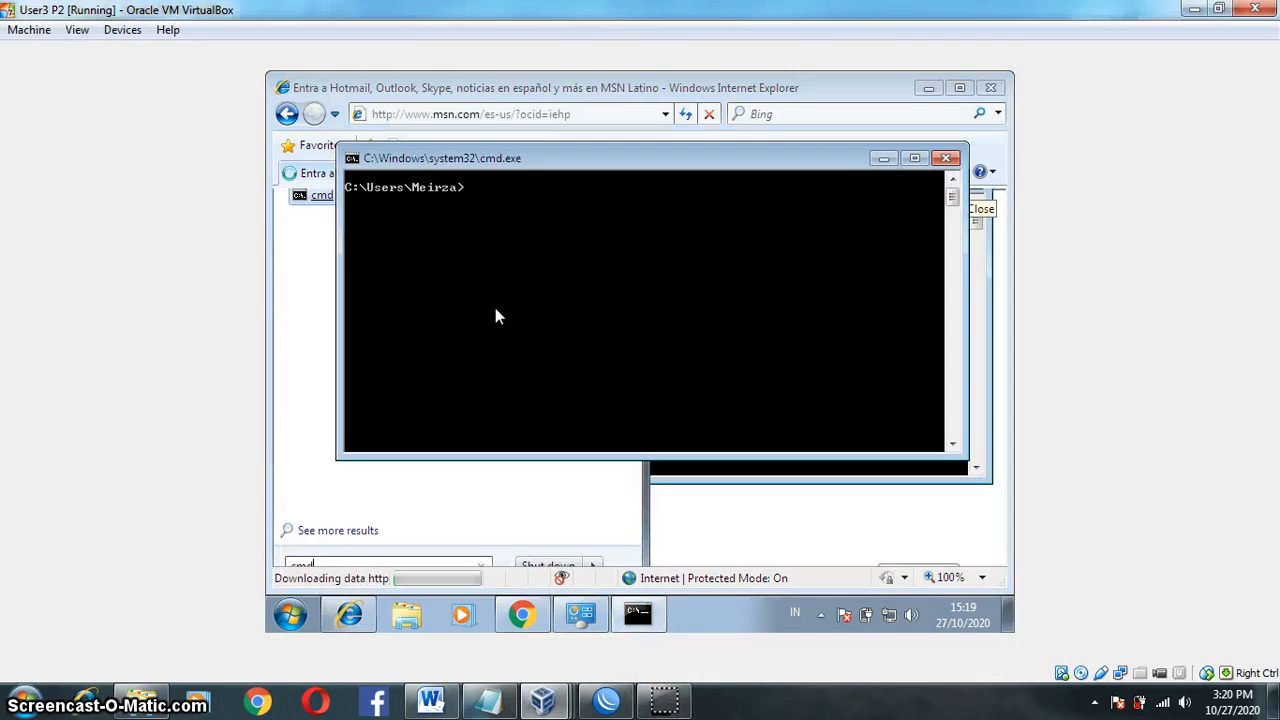
text(ping google.com)
key(Return)
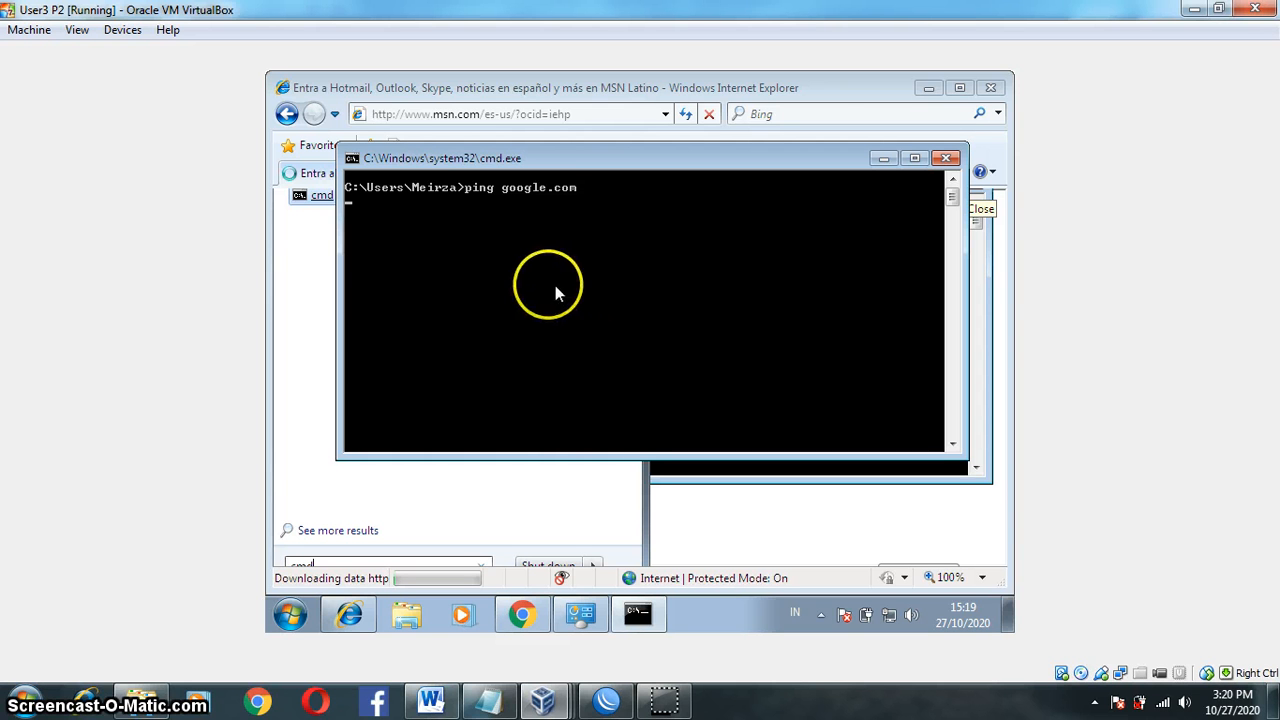